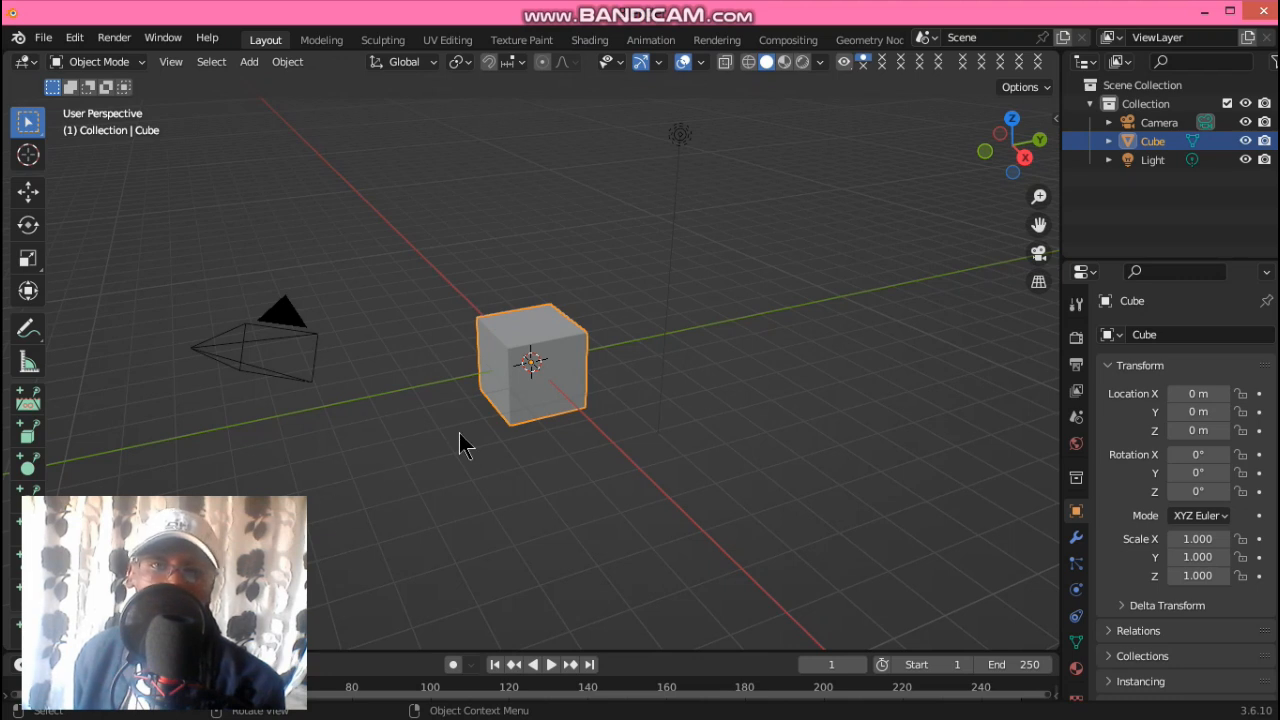
mouse_move(251, 545)
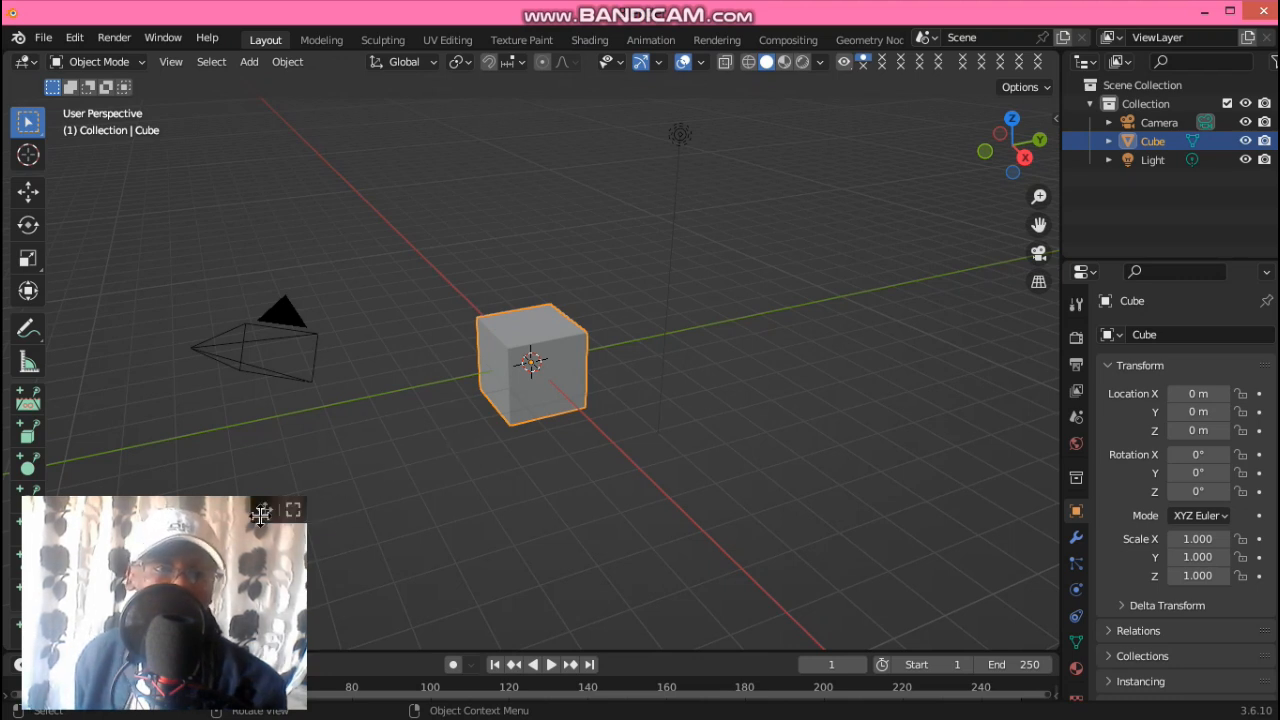
left_click_drag(260, 515, 1238, 305)
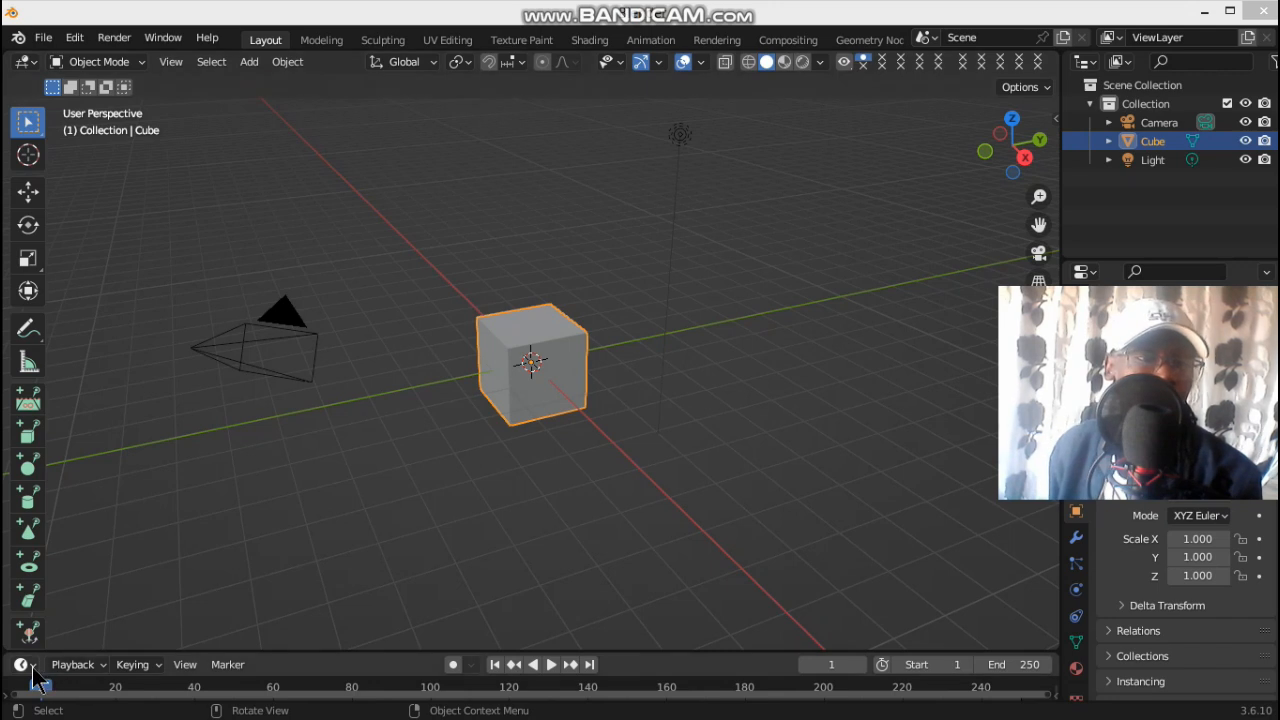
- Enlarge the timeline area upward below the 3D viewport and switch it to the Shader Editor with the cube's material nodes in view
left_click(78, 664)
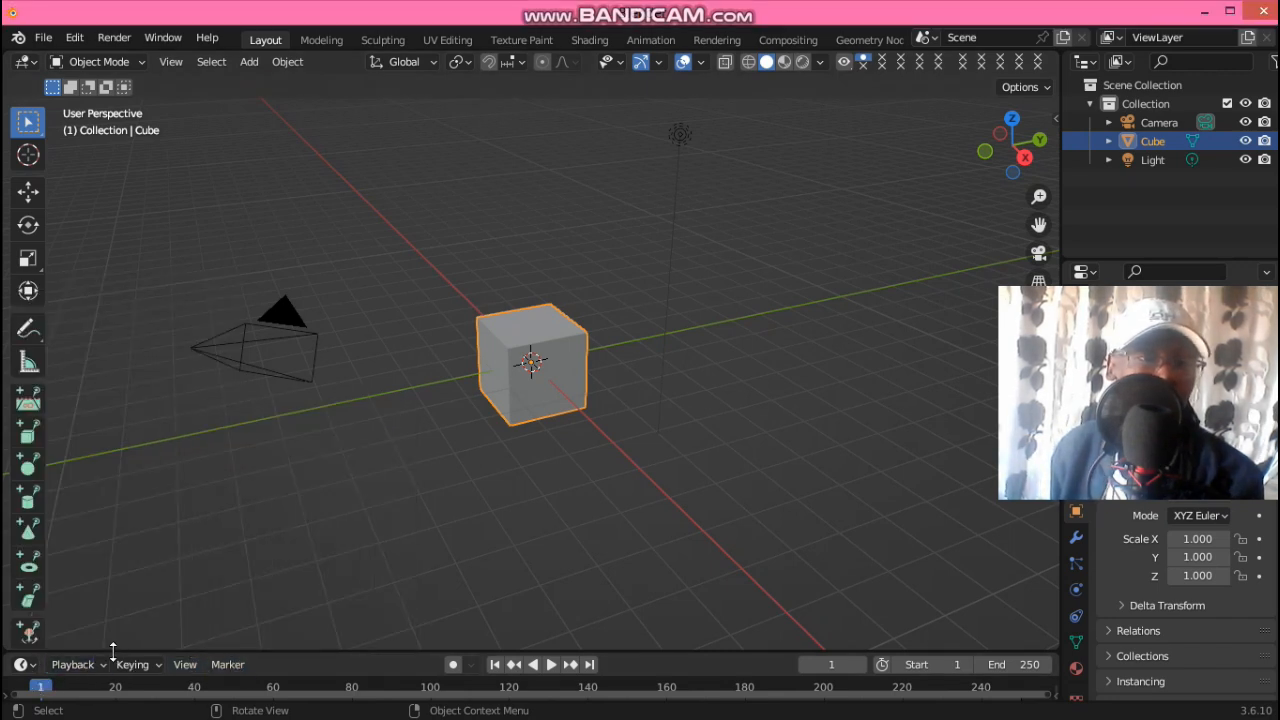
left_click_drag(113, 651, 123, 364)
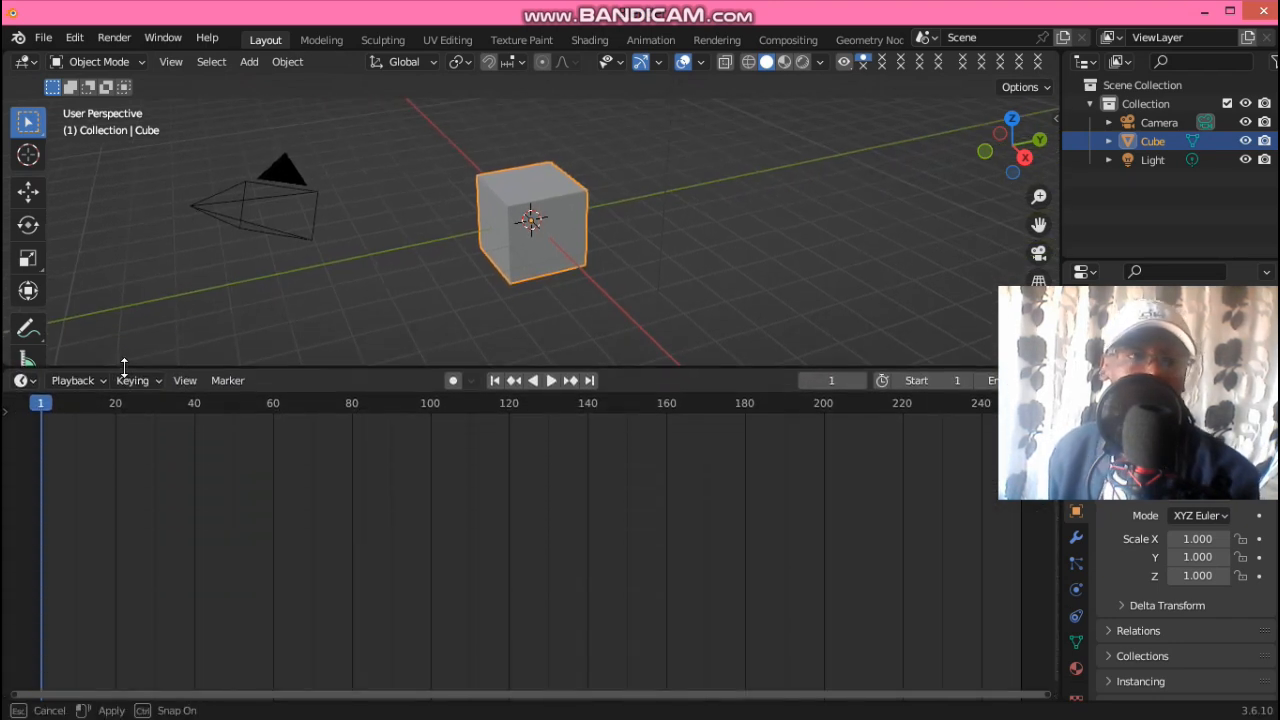
left_click(33, 385)
left_click(76, 557)
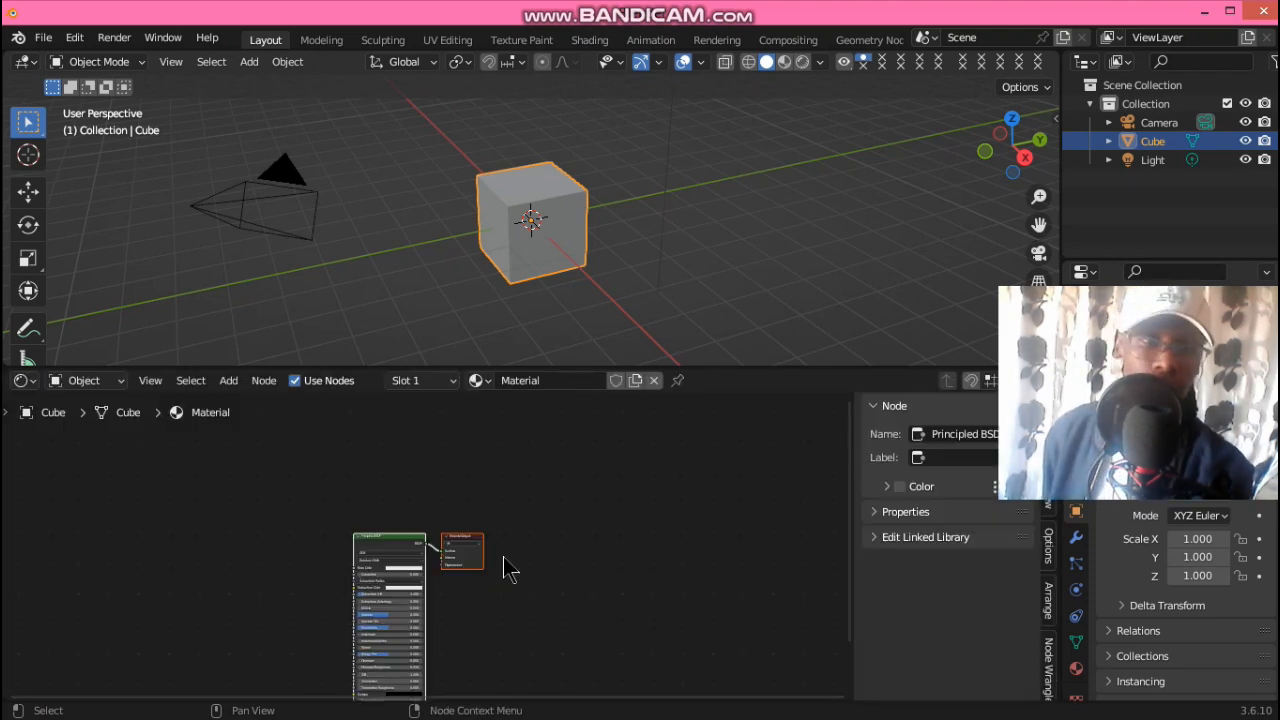
scroll(450, 575, "up", 2)
middle_click_drag(192, 578, 437, 510)
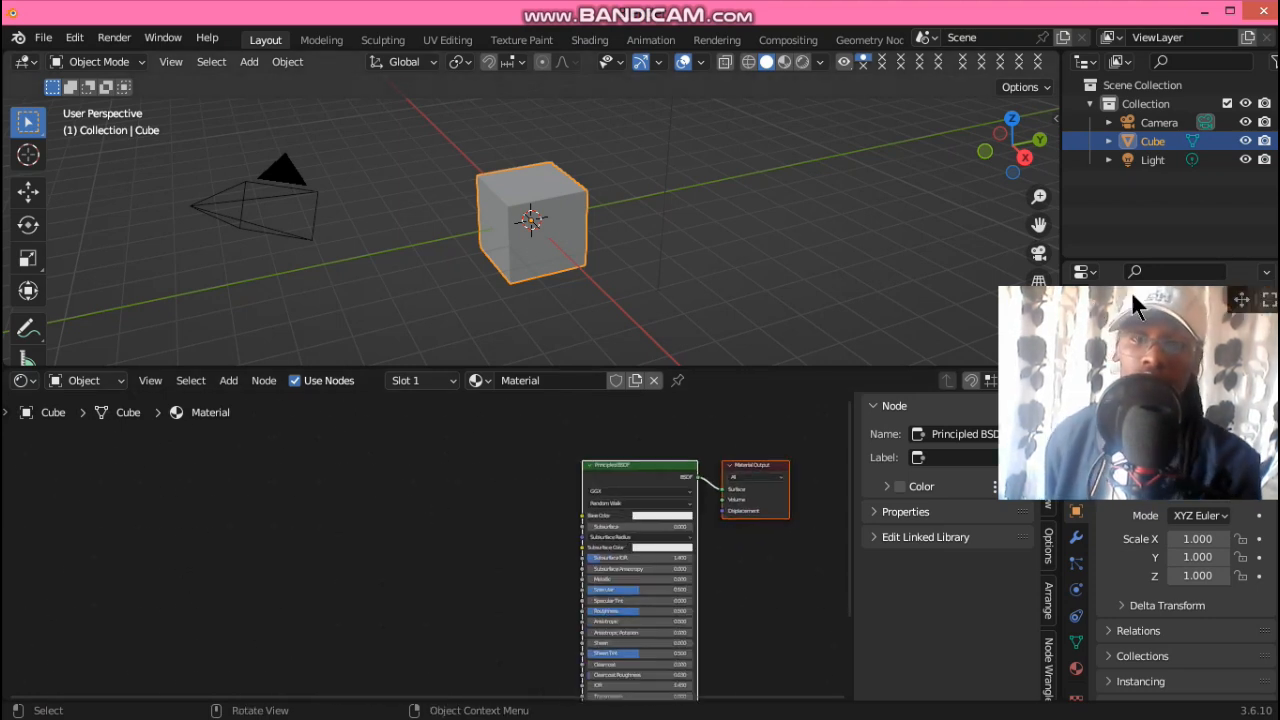
left_click_drag(1196, 310, 212, 531)
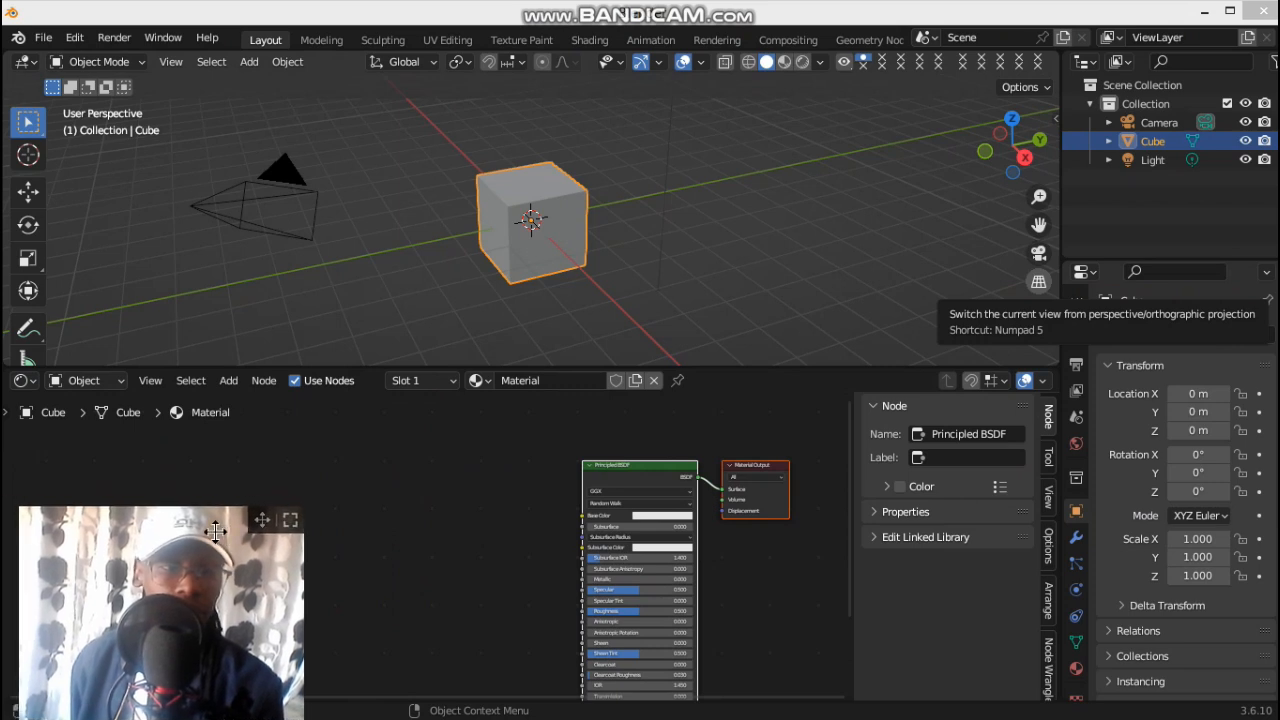
left_click(625, 474)
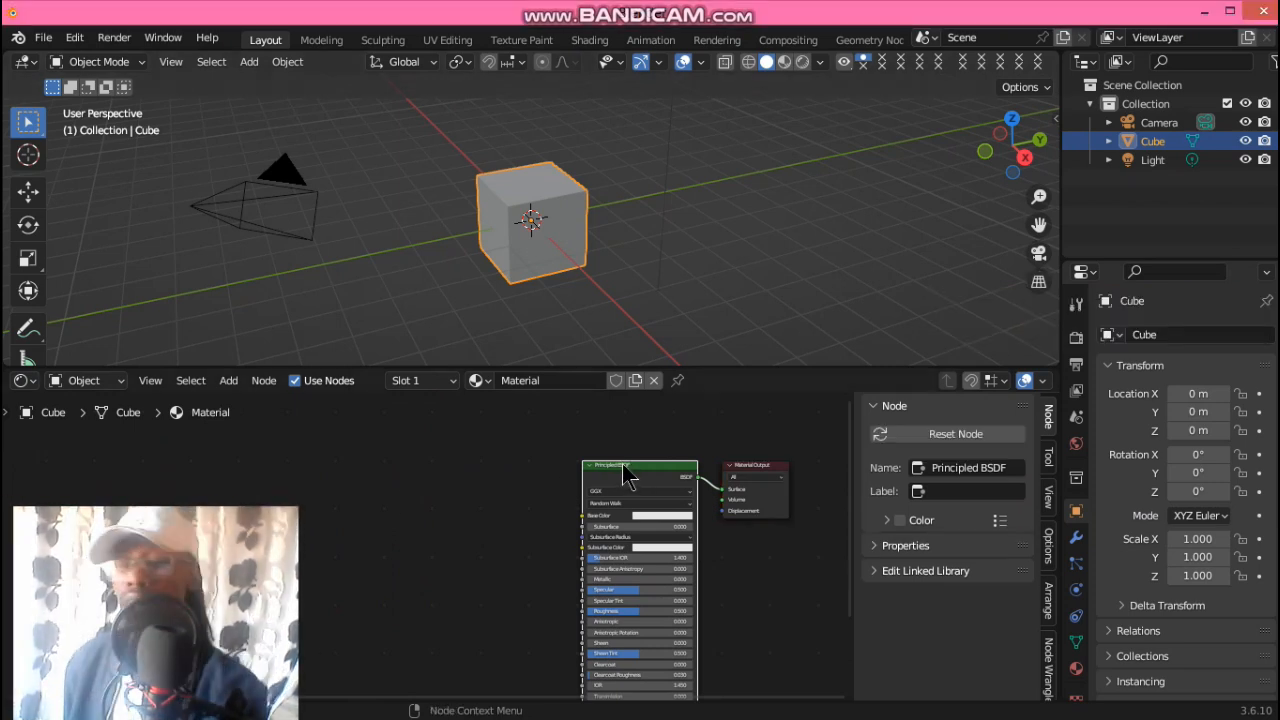
scroll(625, 474, "up", 3)
middle_click_drag(544, 514, 477, 537)
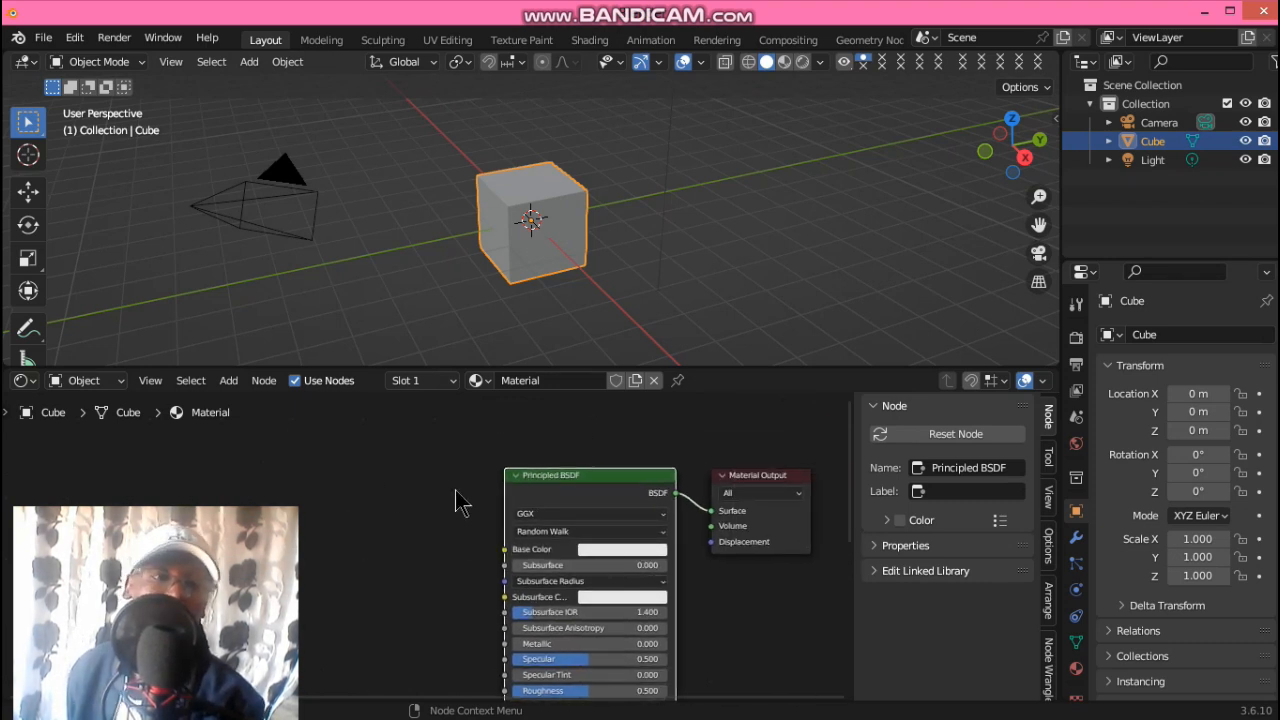
key("shift+a")
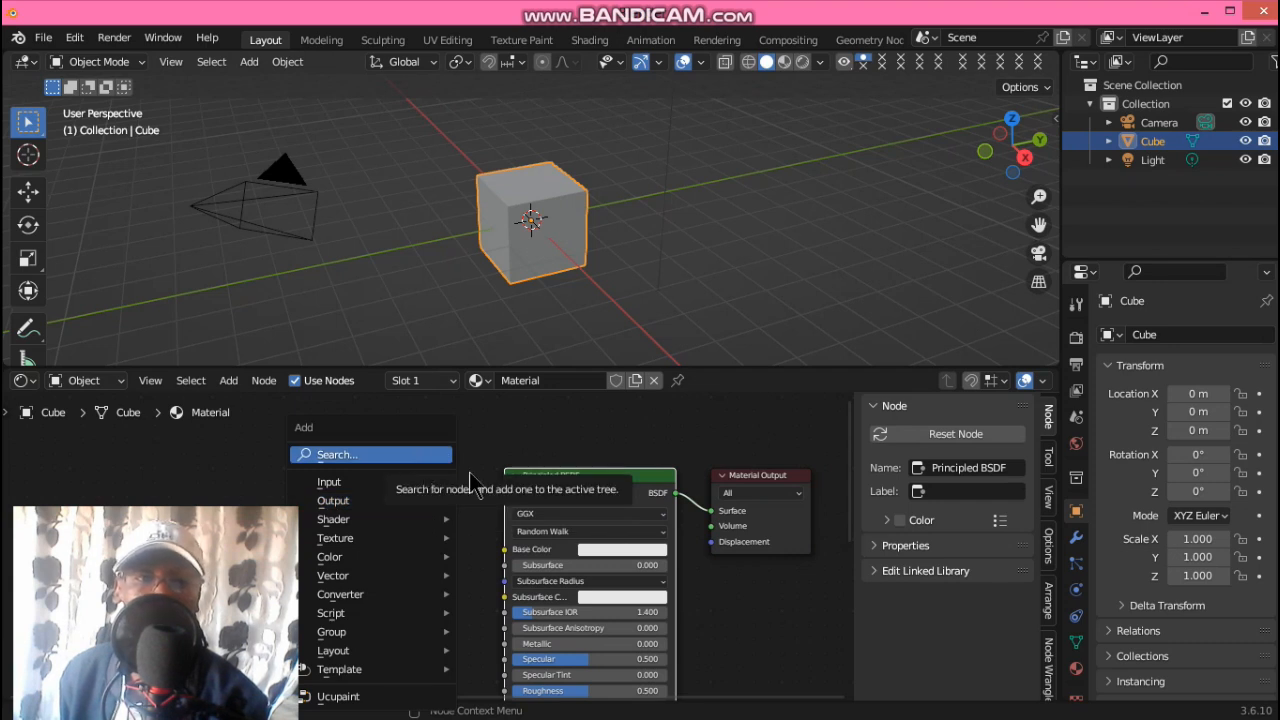
key("shift+a")
left_click(357, 461)
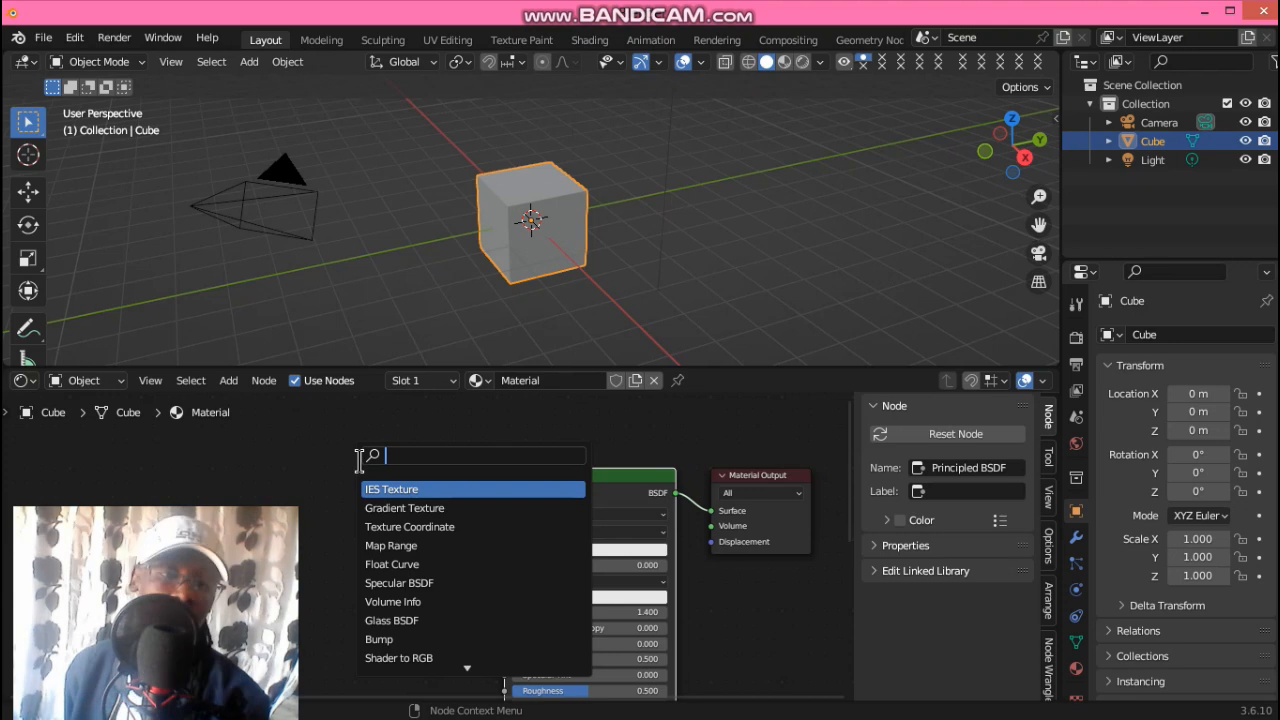
type("pr")
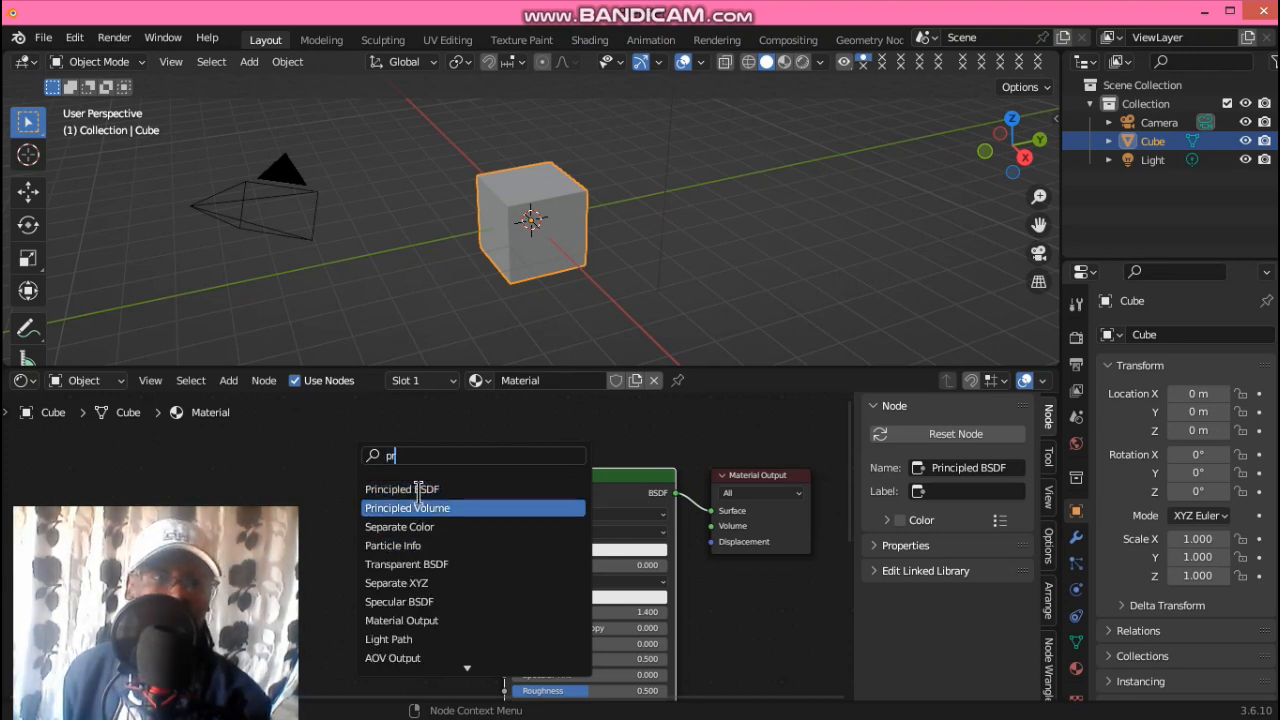
key("BackSpace")
key("BackSpace")
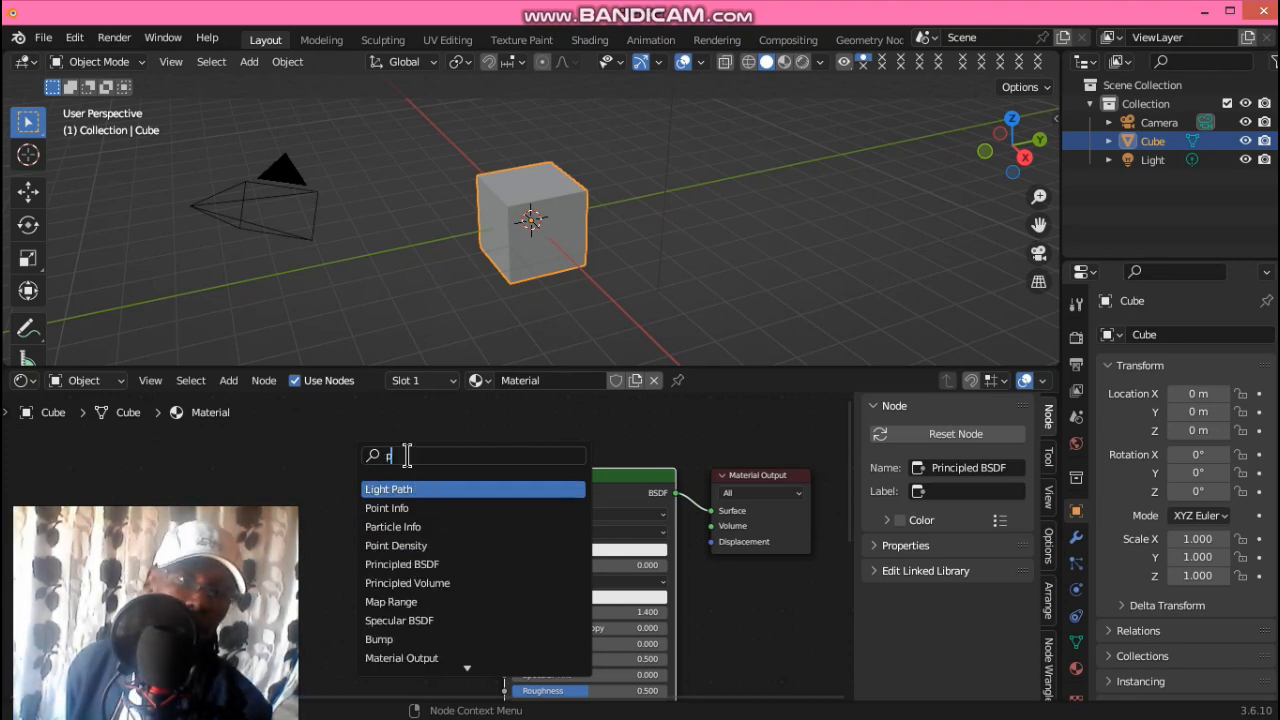
type("ma")
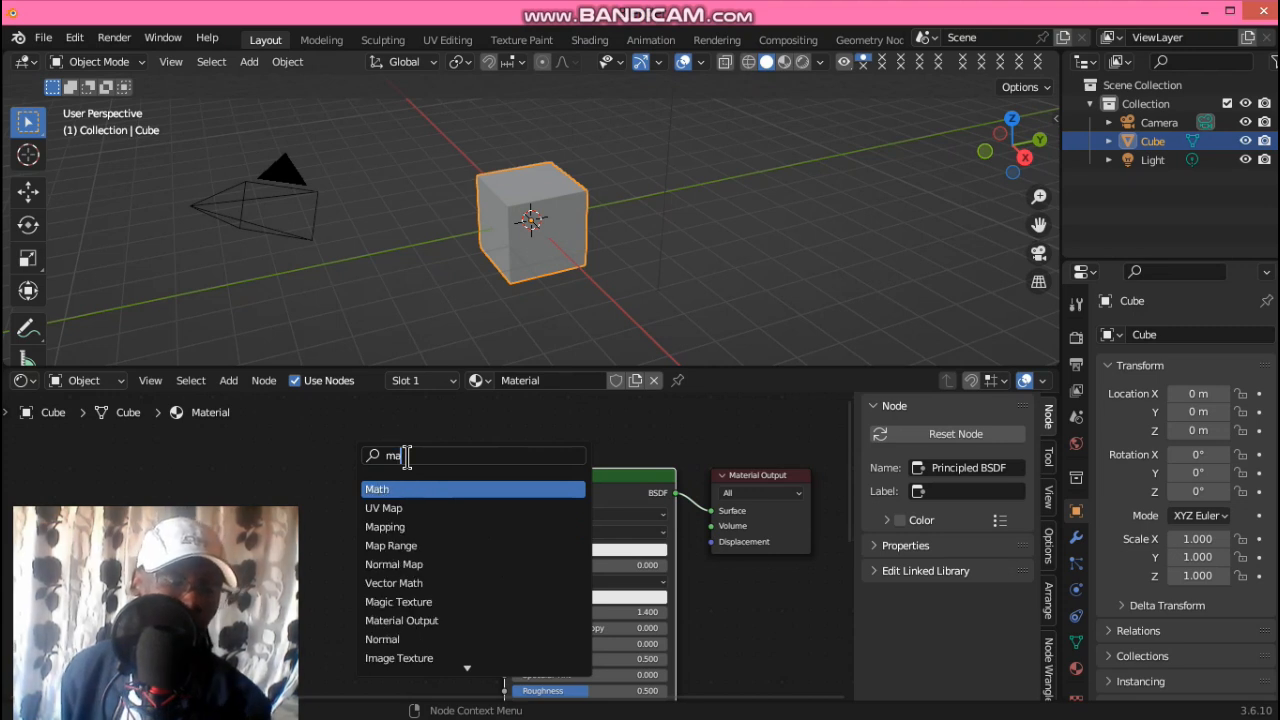
type("te")
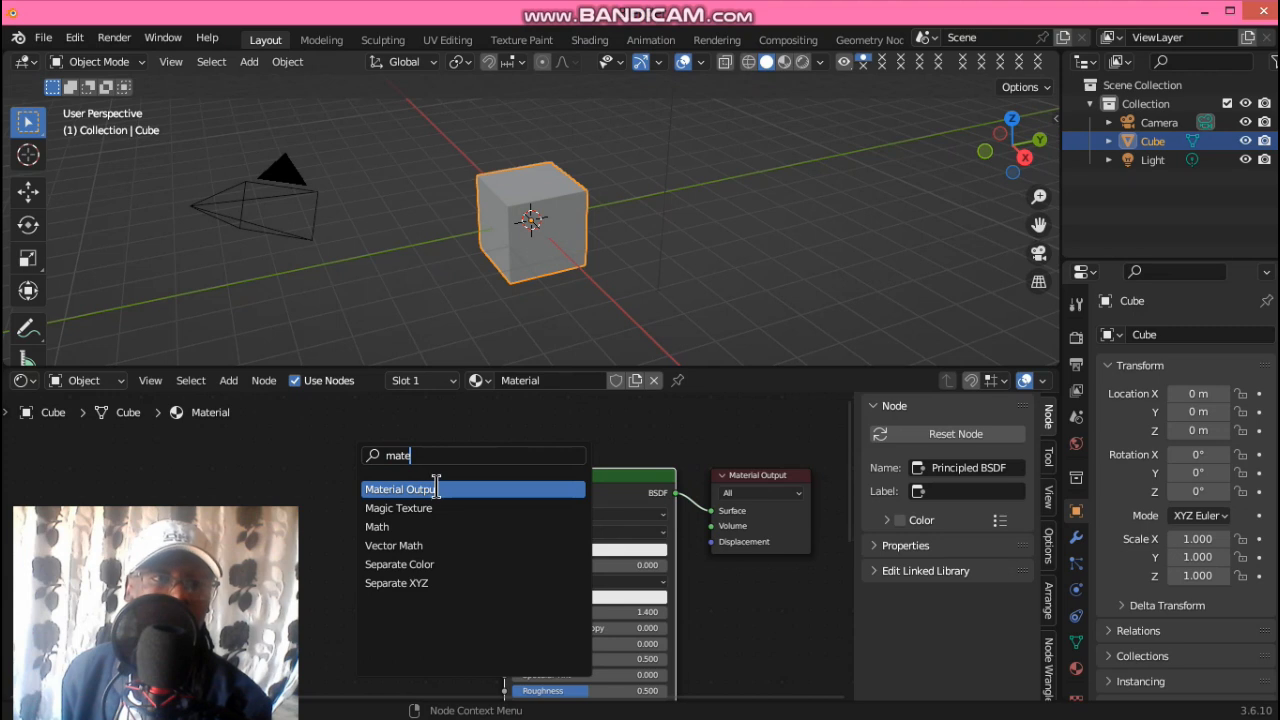
left_click(296, 439)
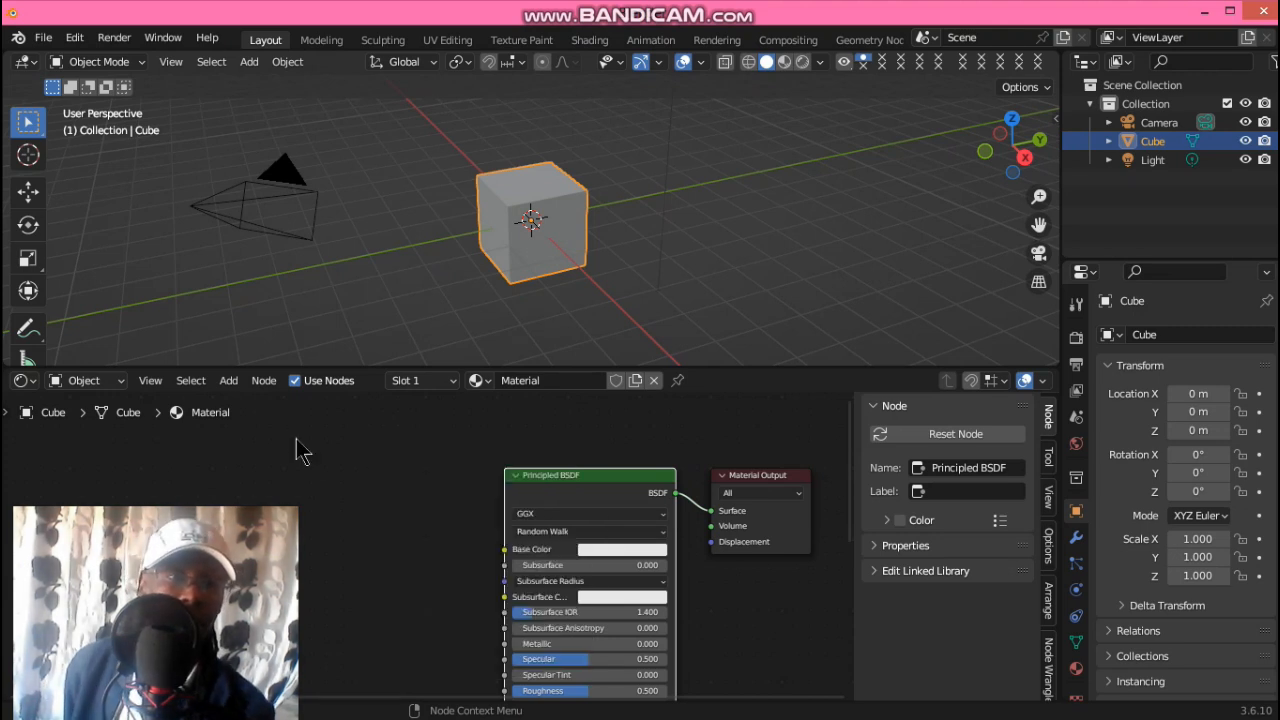
- Add an empty Image Texture node beside the Principled BSDF node and delete it again
middle_click_drag(334, 499, 438, 484)
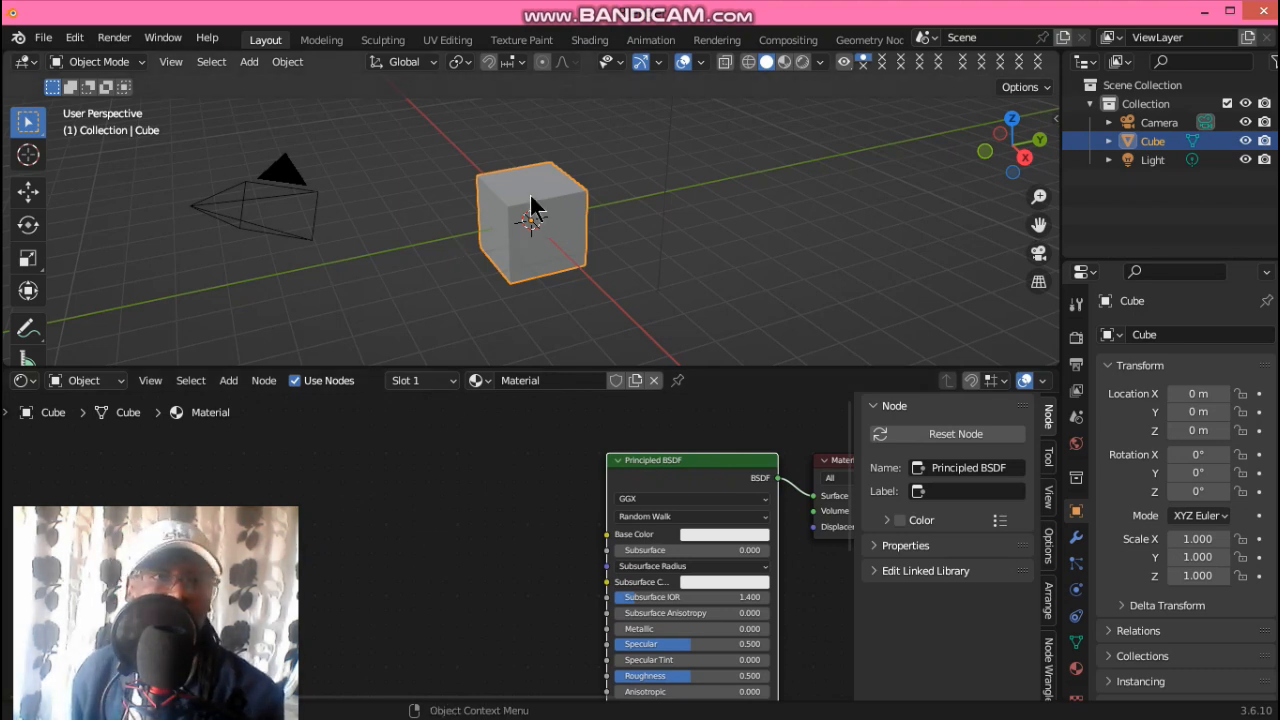
middle_click_drag(413, 495, 517, 484)
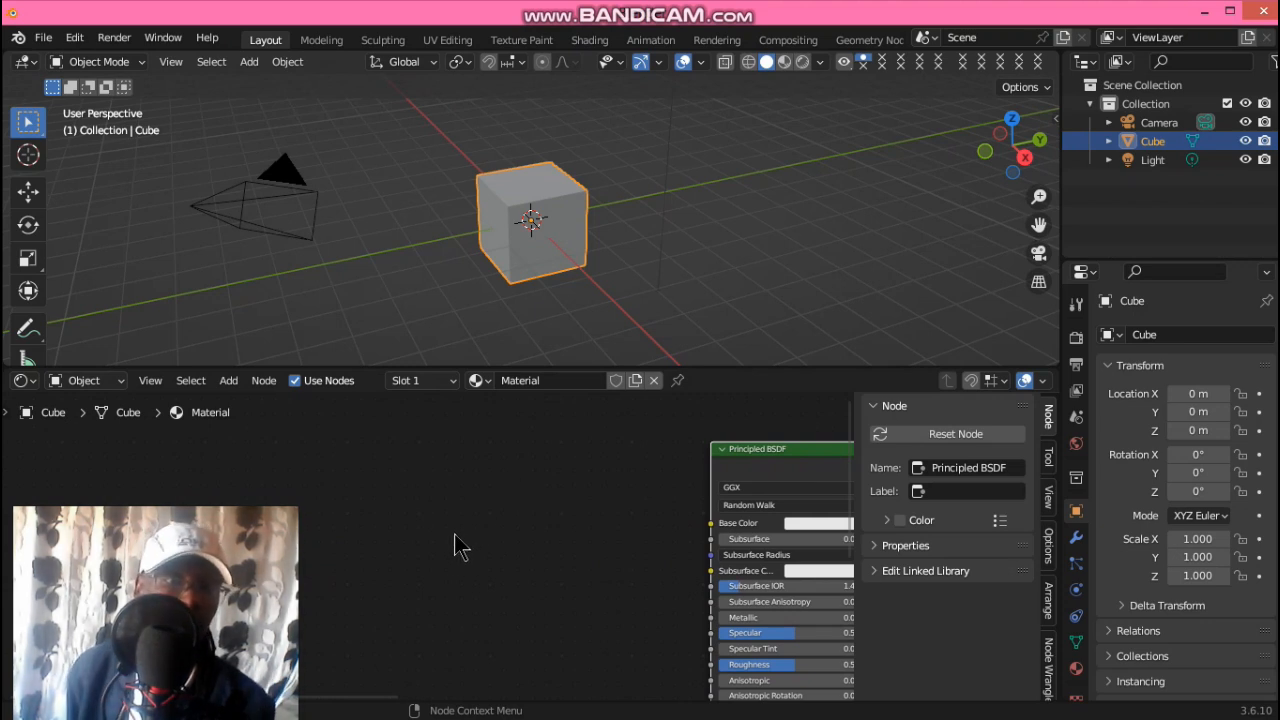
key("shift+a")
left_click(441, 452)
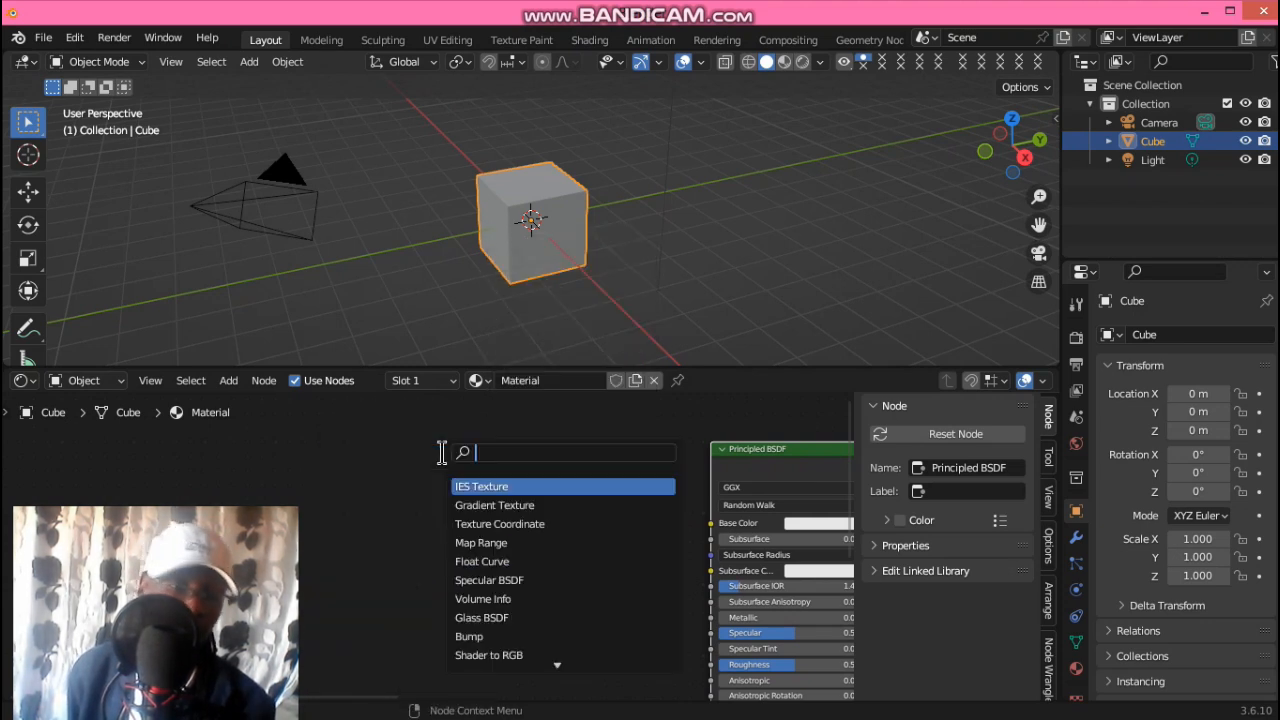
type("i")
key("Down")
key("Down")
key("Down")
key("Down")
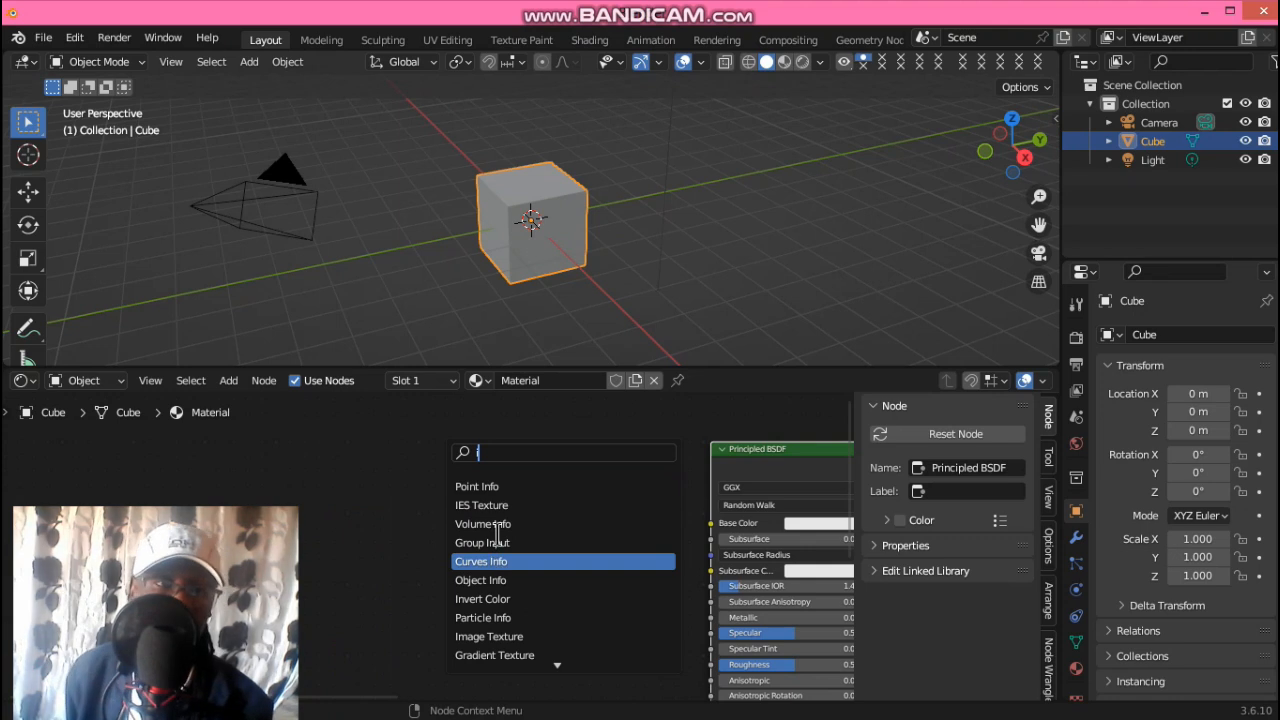
type("m")
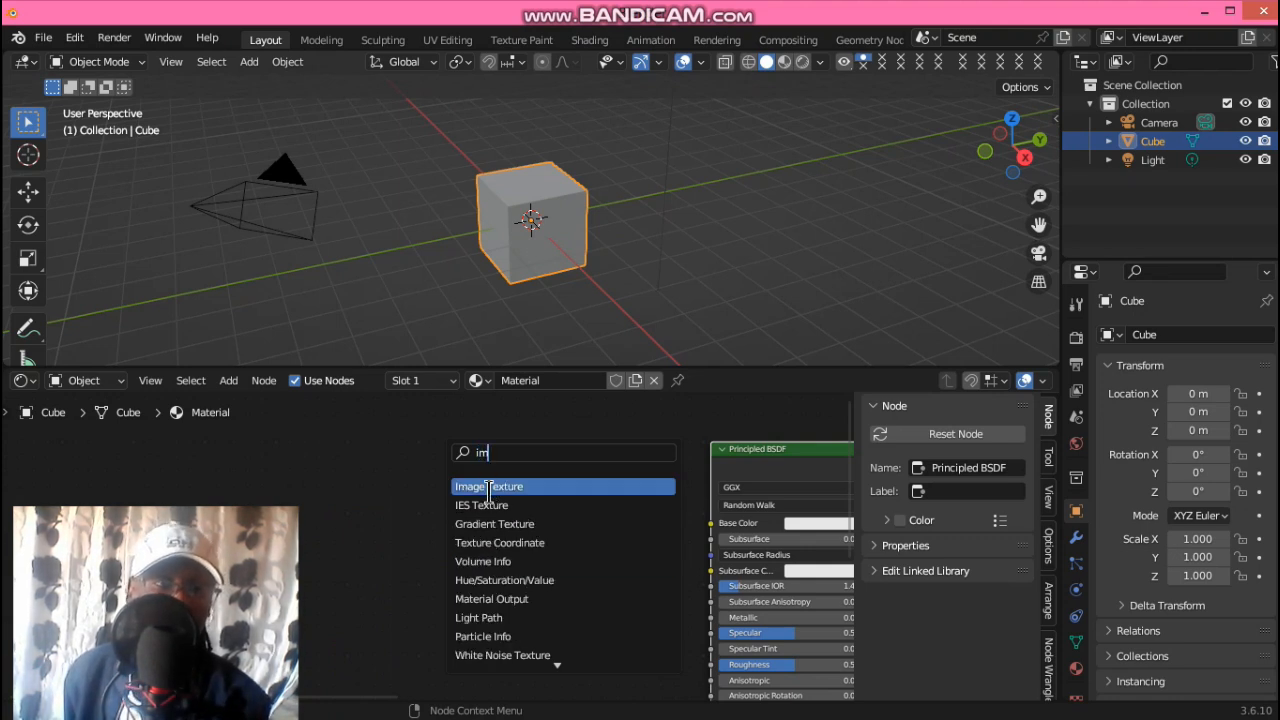
left_click(489, 486)
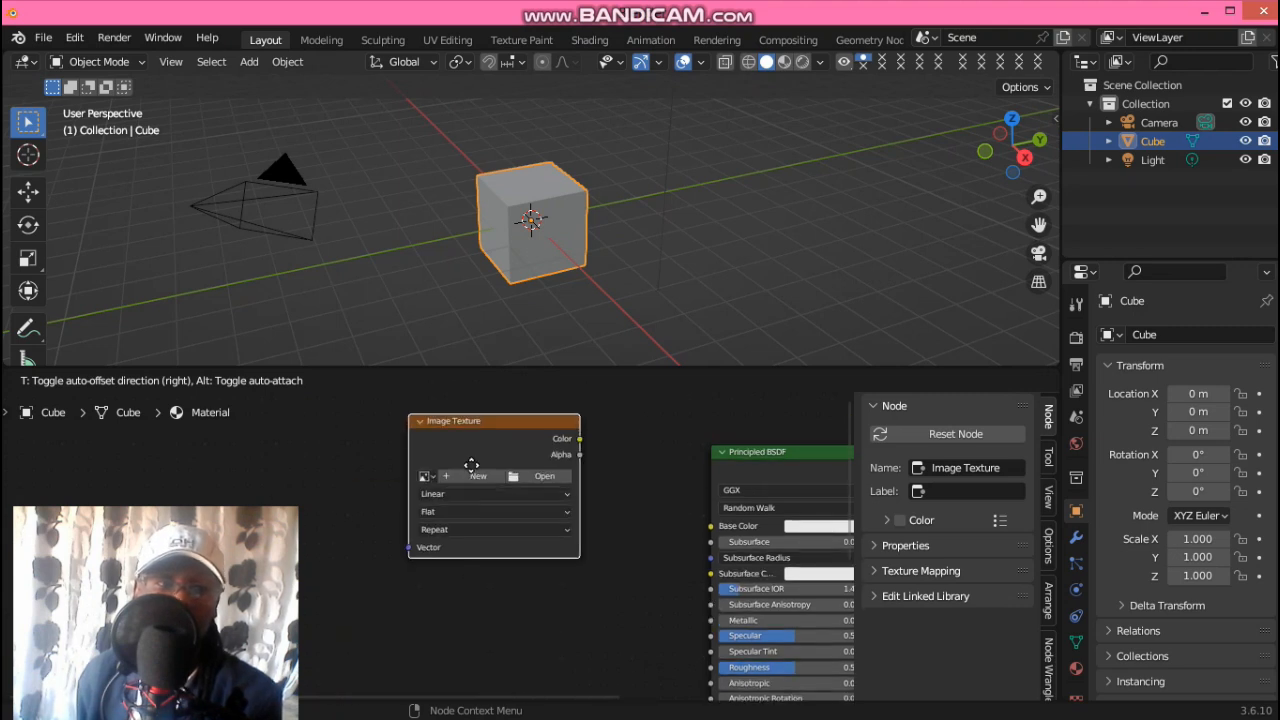
left_click(460, 510)
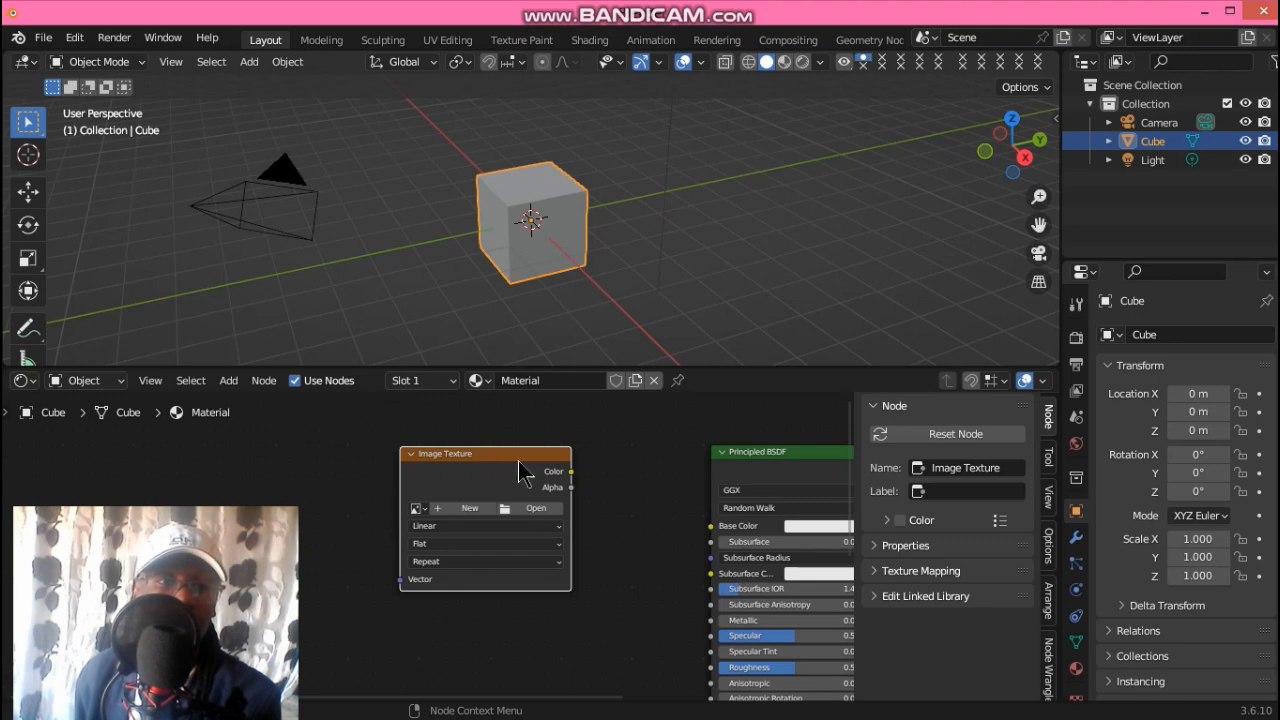
key("x")
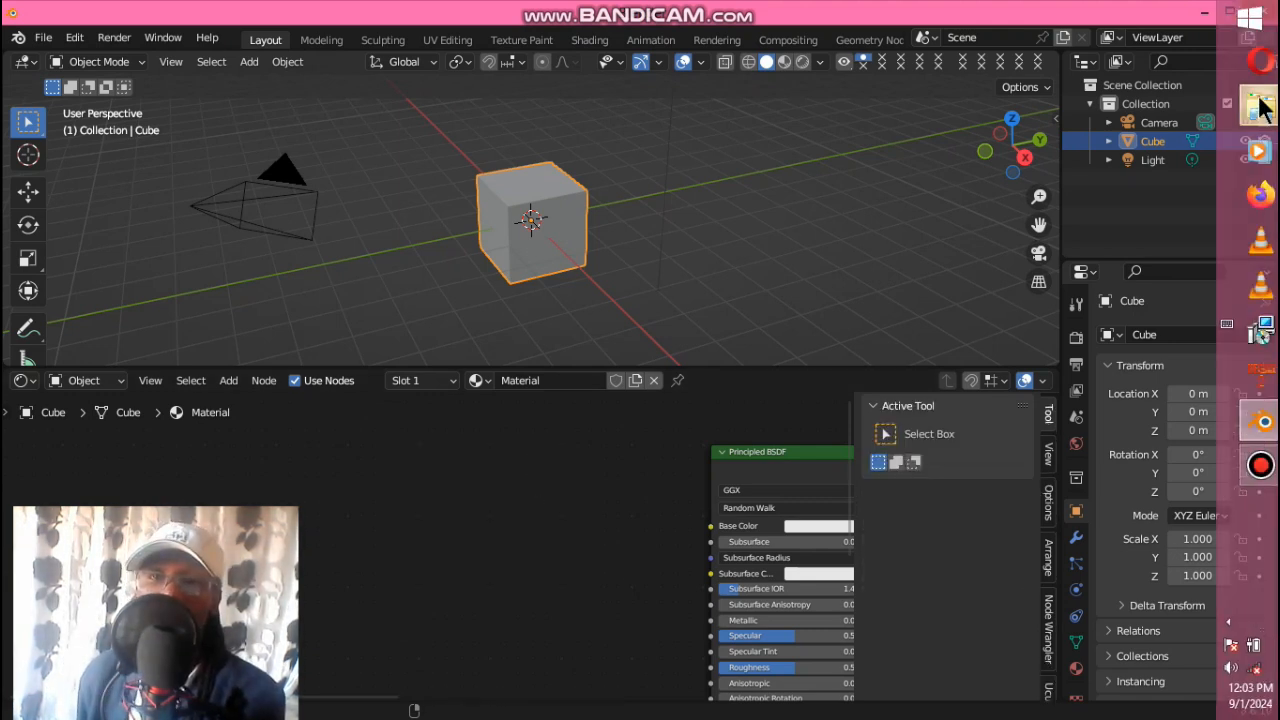
- Switch to File Explorer's GOLD folder and bring the metal_0065_color_2k image into the Shader Editor as an image texture node beside Principled BSDF
left_click(1260, 106)
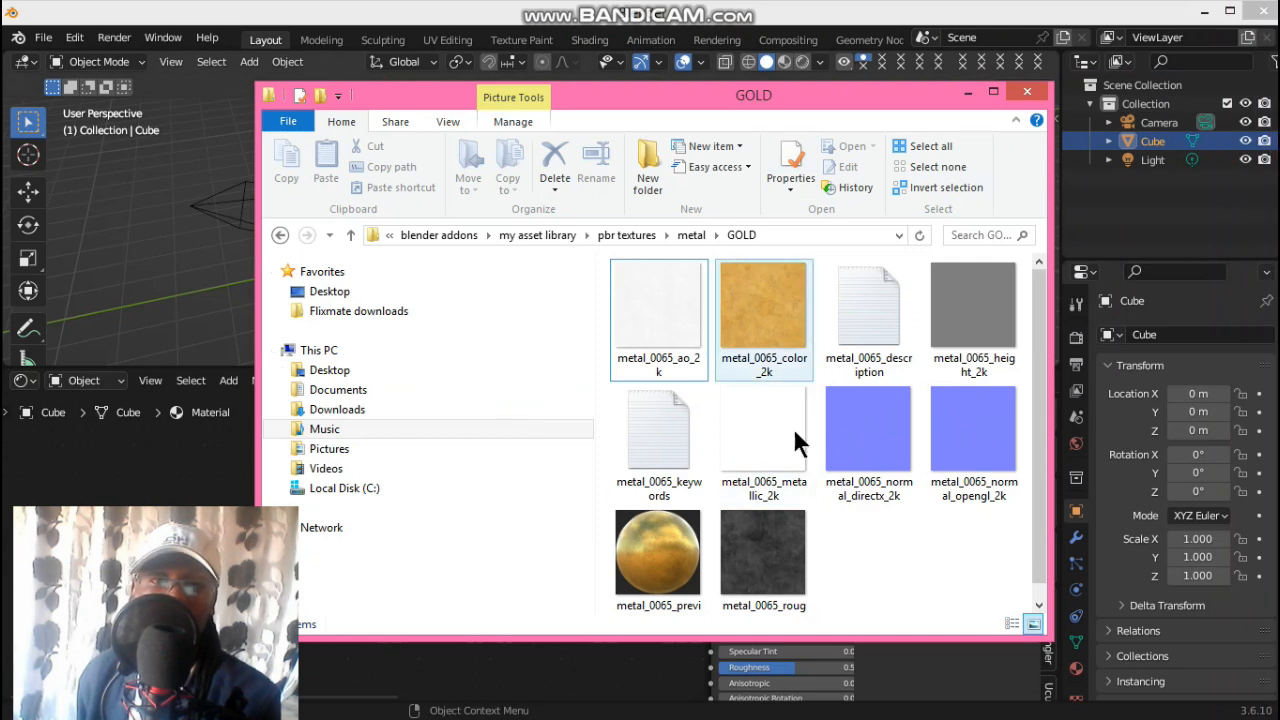
left_click_drag(871, 102, 907, 62)
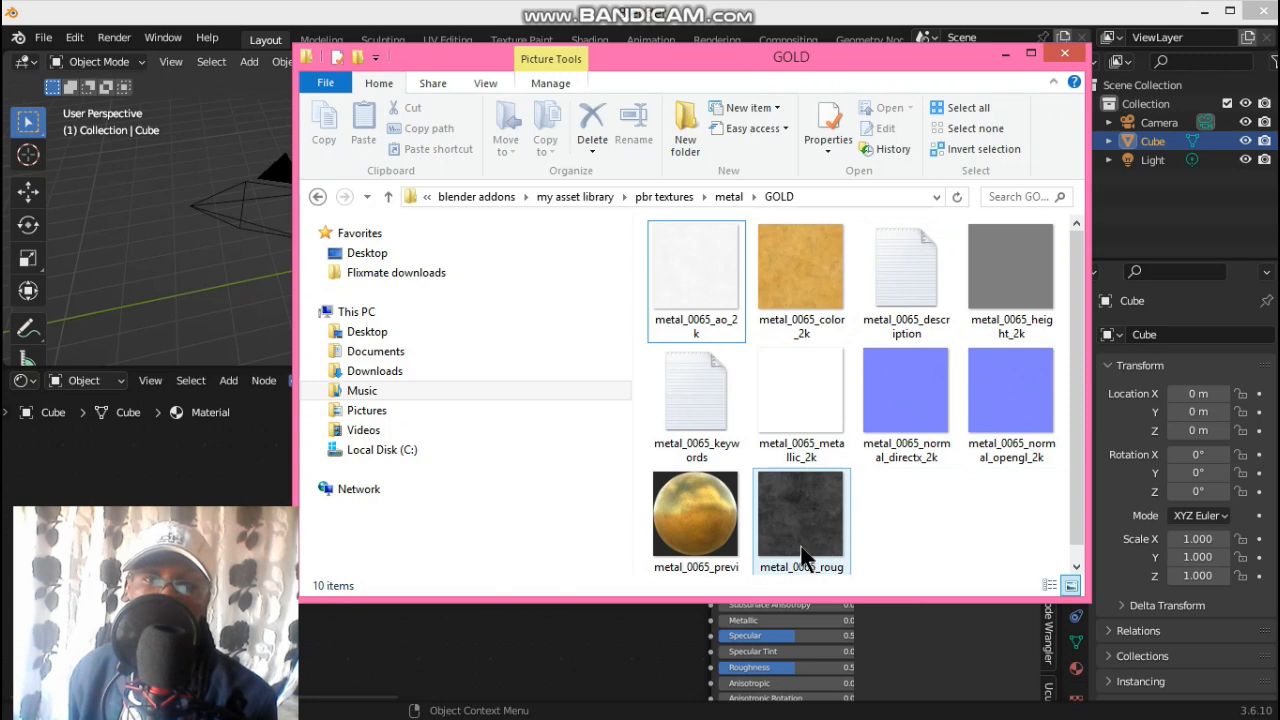
left_click_drag(740, 58, 967, 53)
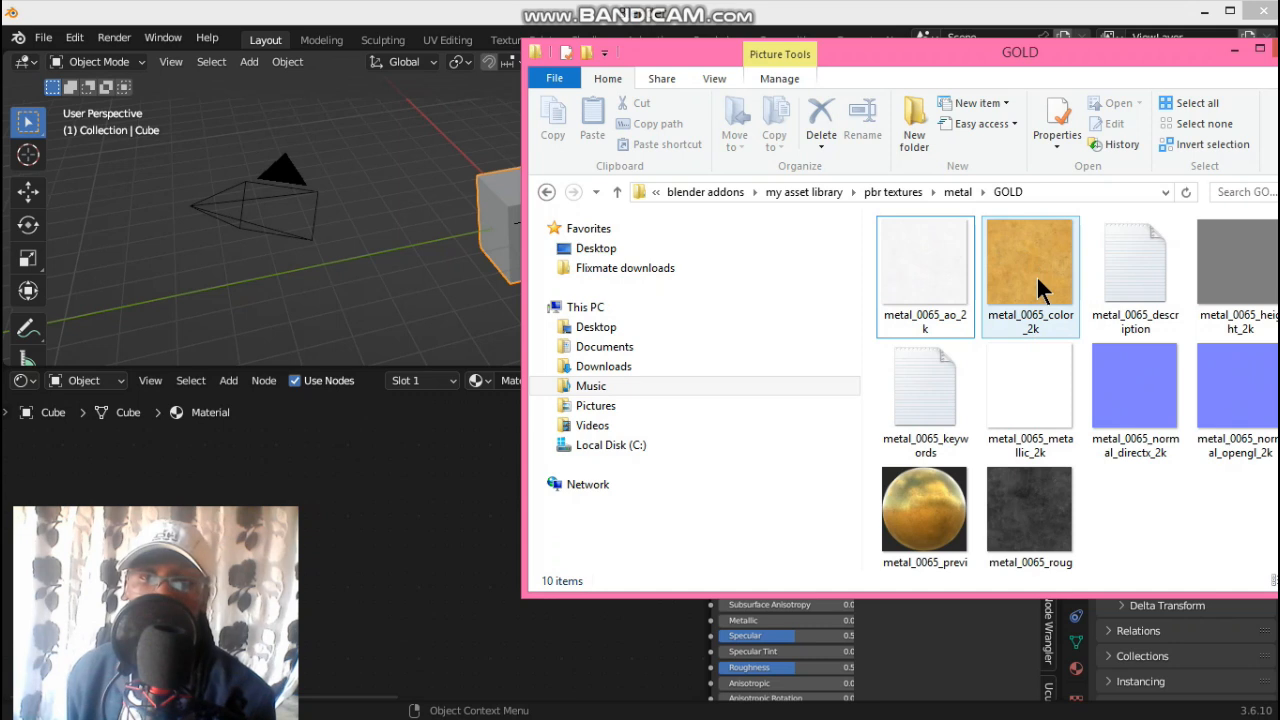
left_click_drag(1036, 275, 431, 505)
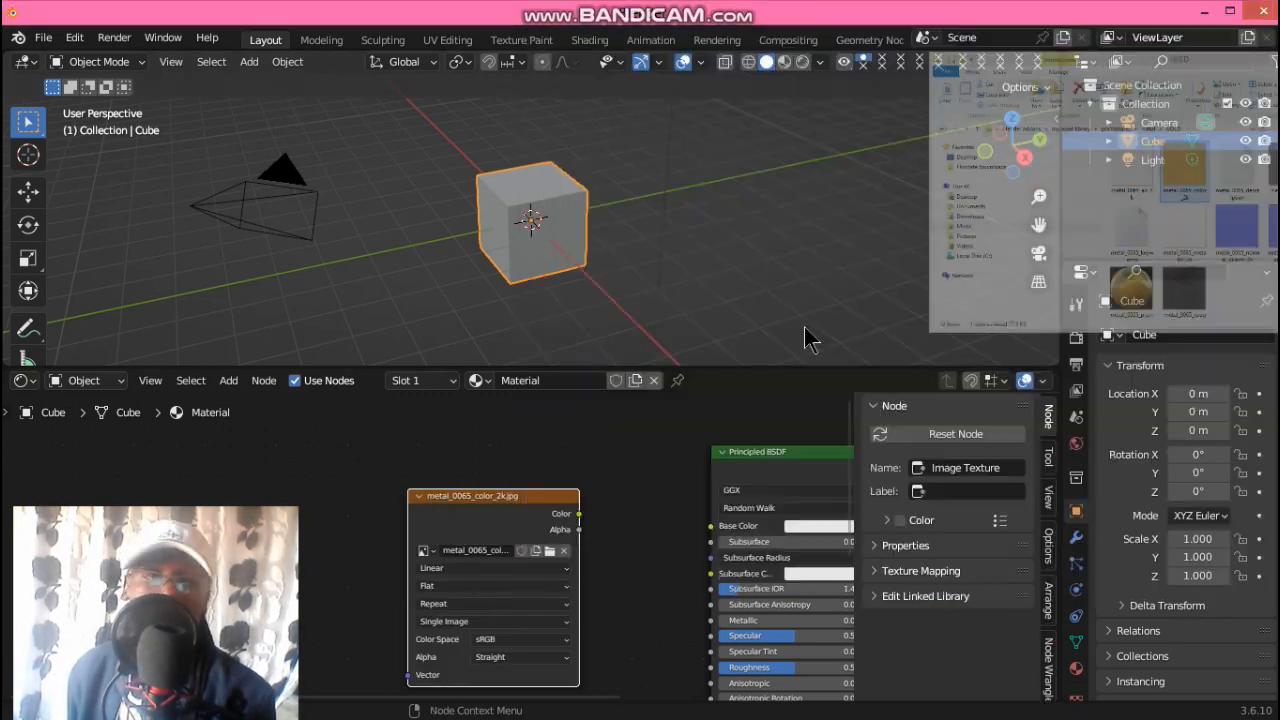
mouse_move(460, 454)
left_mouse_down()
mouse_move(460, 423)
mouse_move(470, 476)
left_mouse_up()
- Attach a Mapping and Texture Coordinate node setup to the metal_0065_color_2k image texture node
middle_click_drag(646, 534, 703, 466)
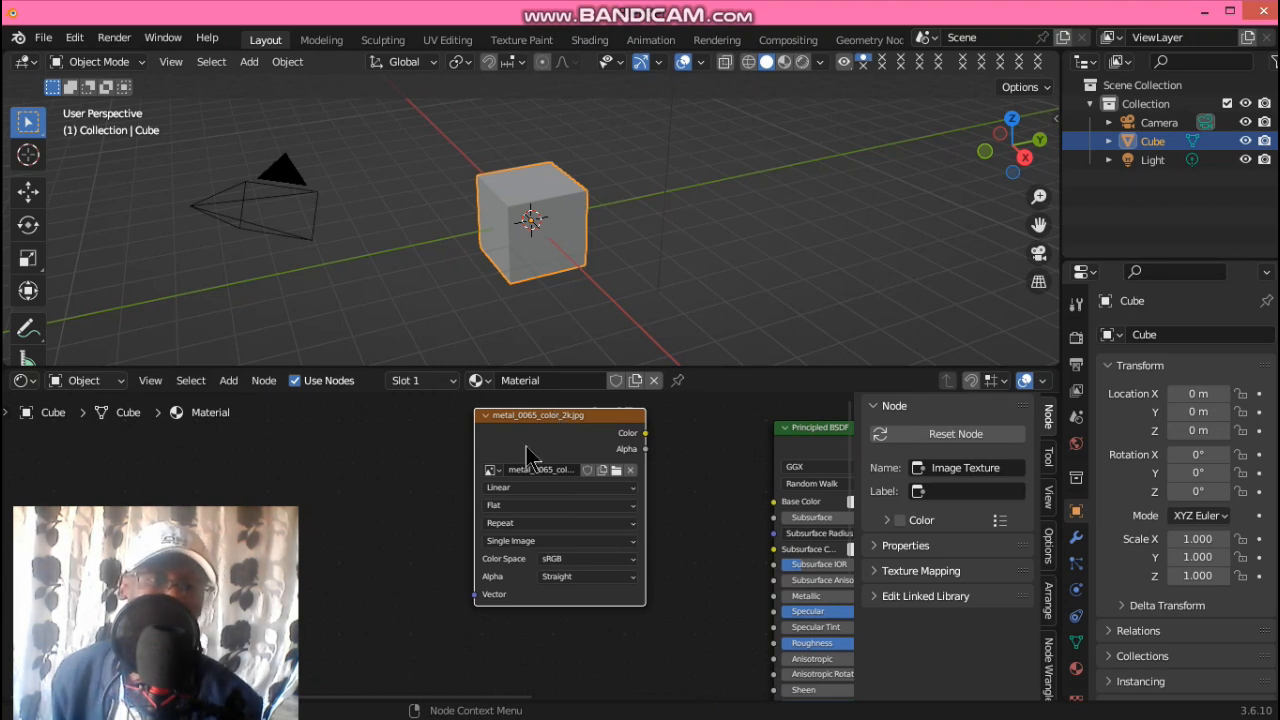
key("ctrl+t")
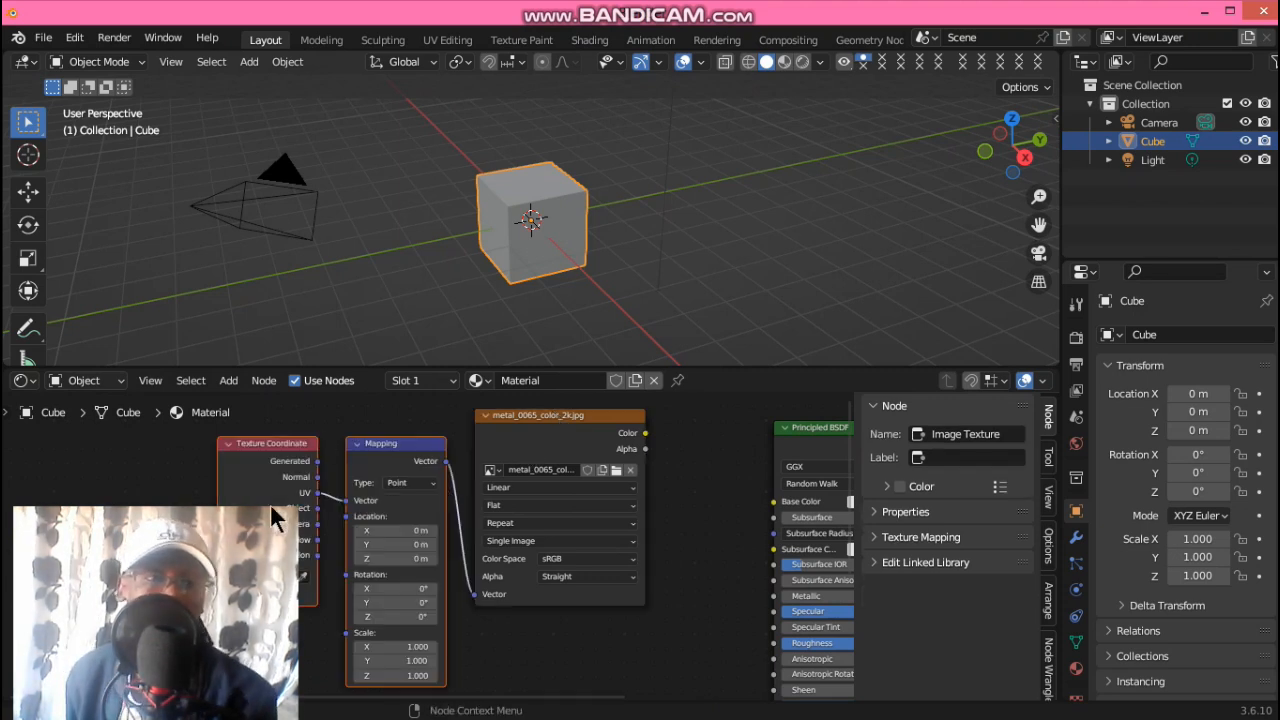
middle_click_drag(141, 451, 278, 453)
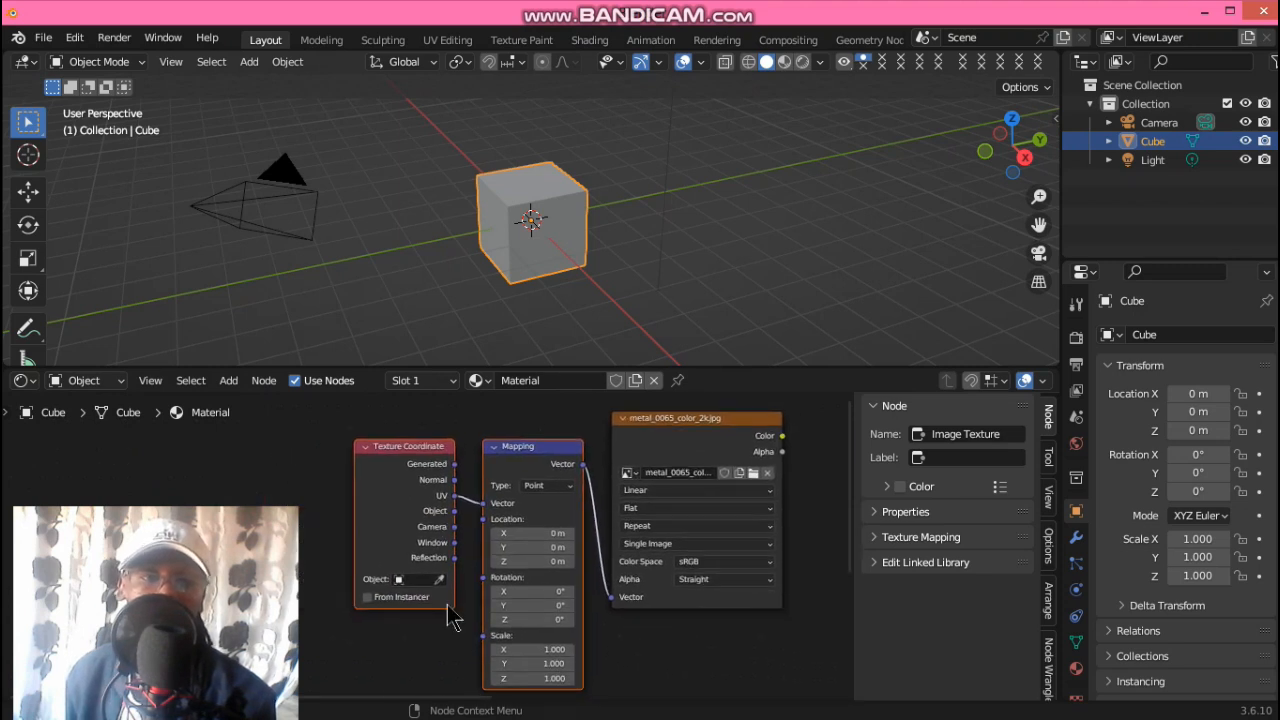
middle_click_drag(786, 689, 510, 675)
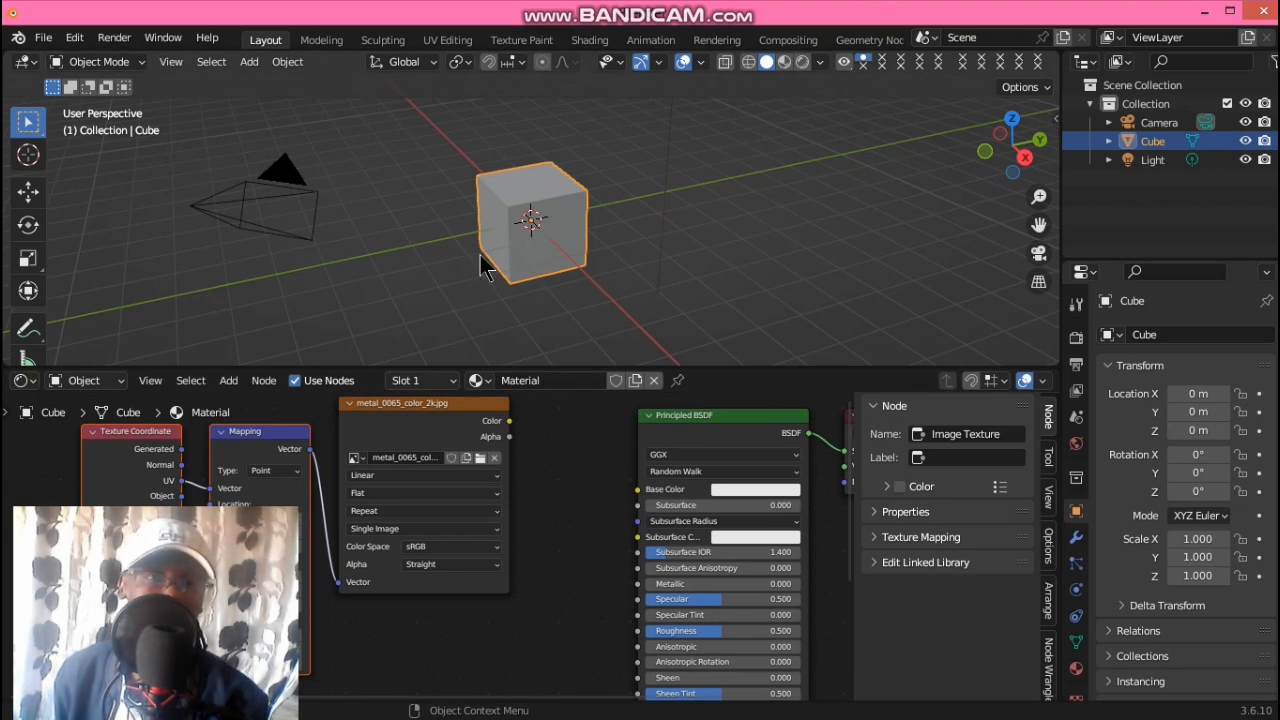
- Switch the 3D viewport's shading to Material Preview
key("z")
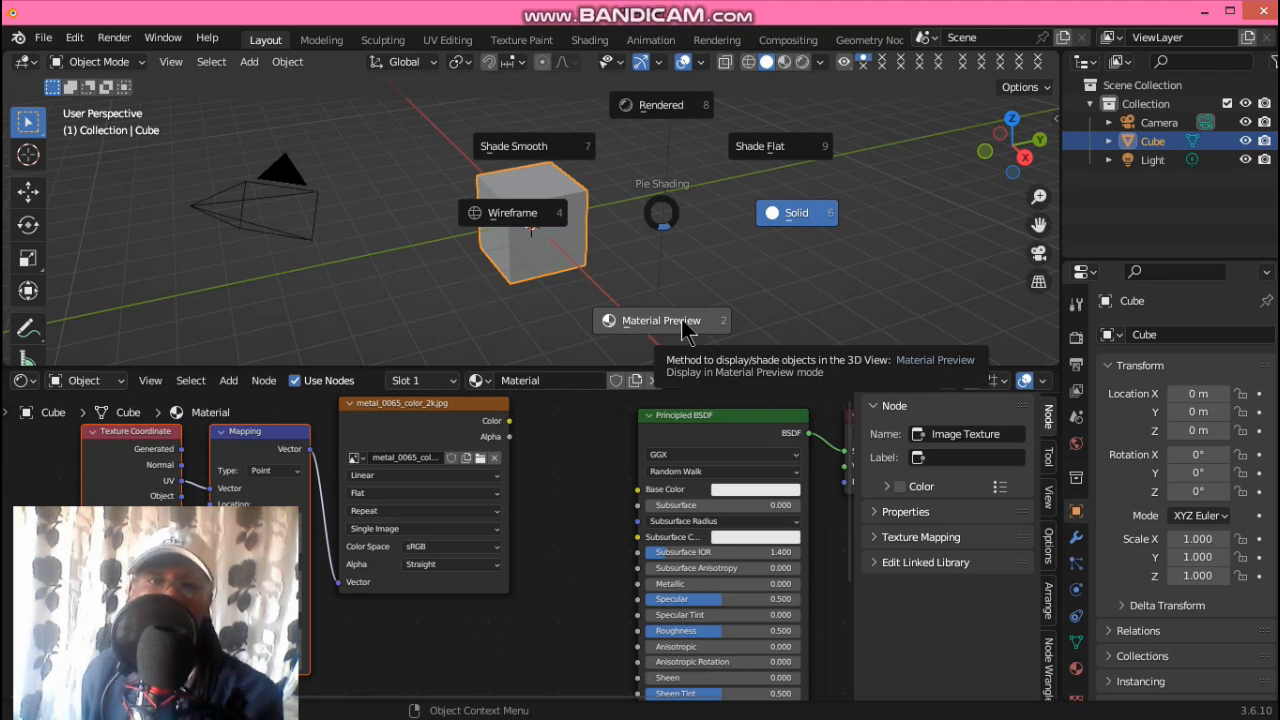
left_click(597, 259)
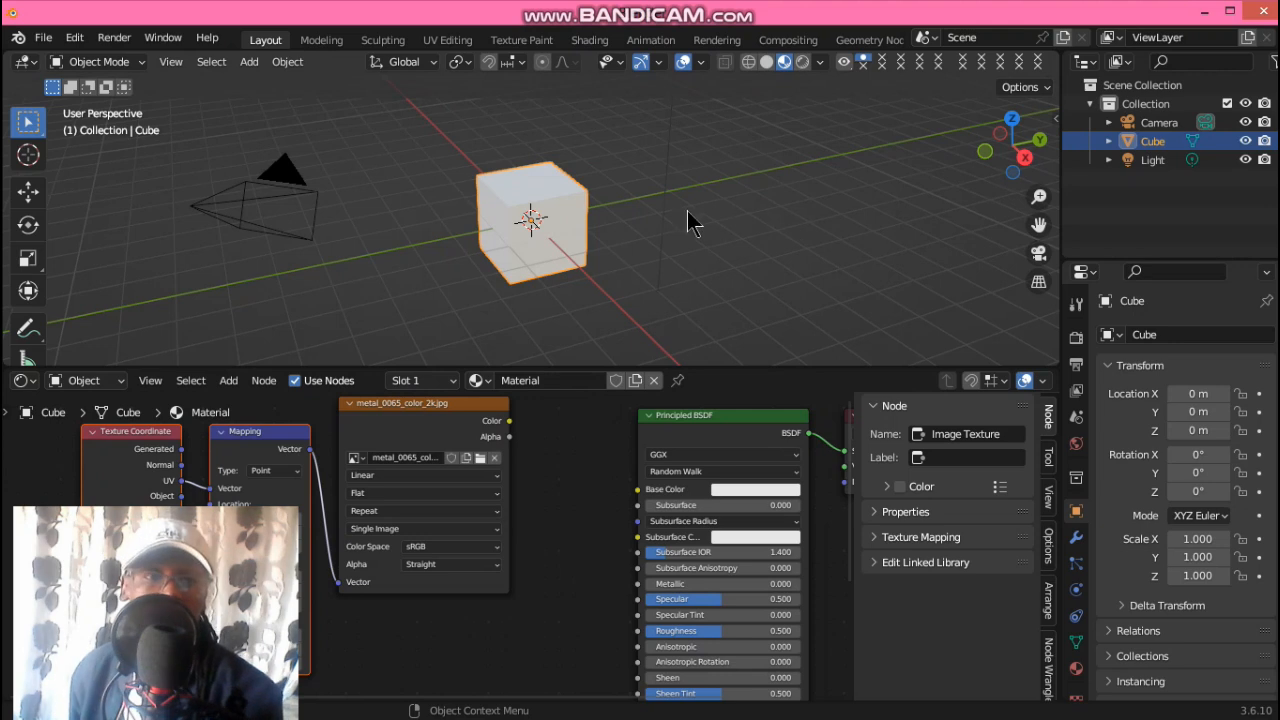
- Move the Texture Coordinate, Mapping and metal_0065_color_2k image nodes farther away from the Principled BSDF node
middle_click_drag(552, 500, 704, 514)
left_click_drag(407, 446, 308, 446)
left_click_drag(541, 433, 443, 433)
middle_click_drag(672, 495, 632, 519)
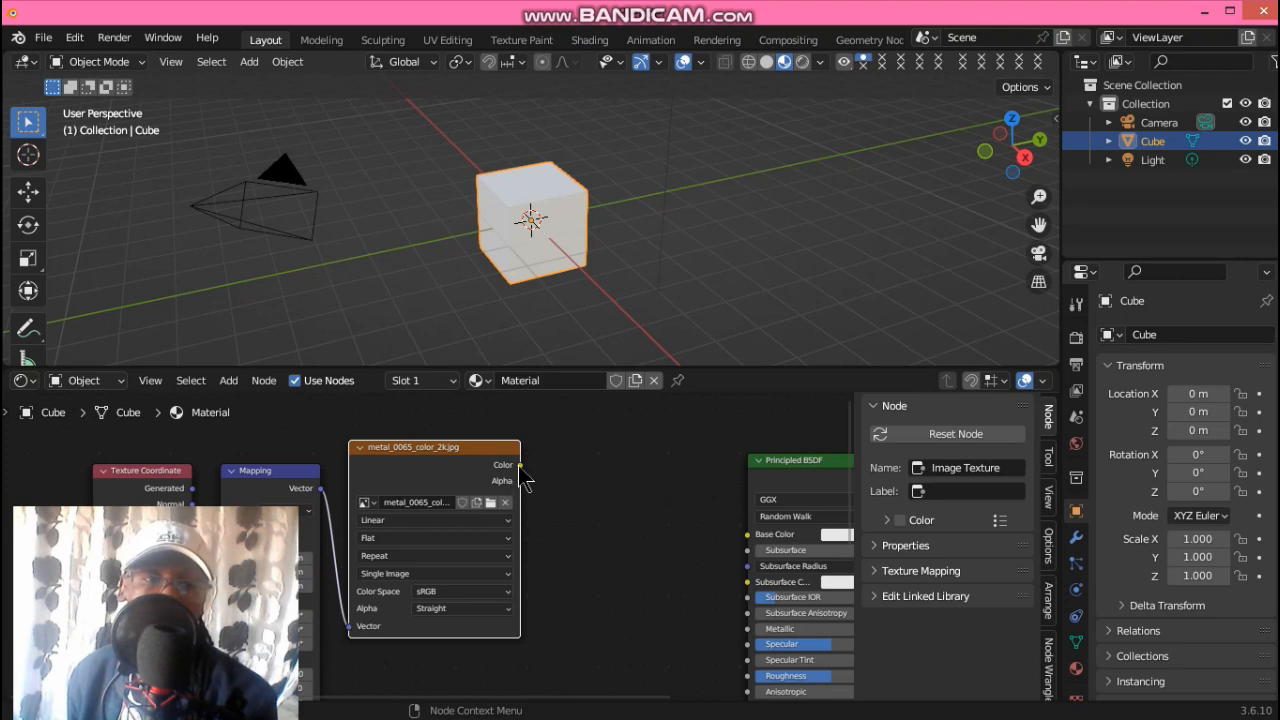
- Connect the metal_0065_color_2k node's Color output to the Principled BSDF's Base Color and inspect the textured cube up close
left_click_drag(745, 534, 747, 534)
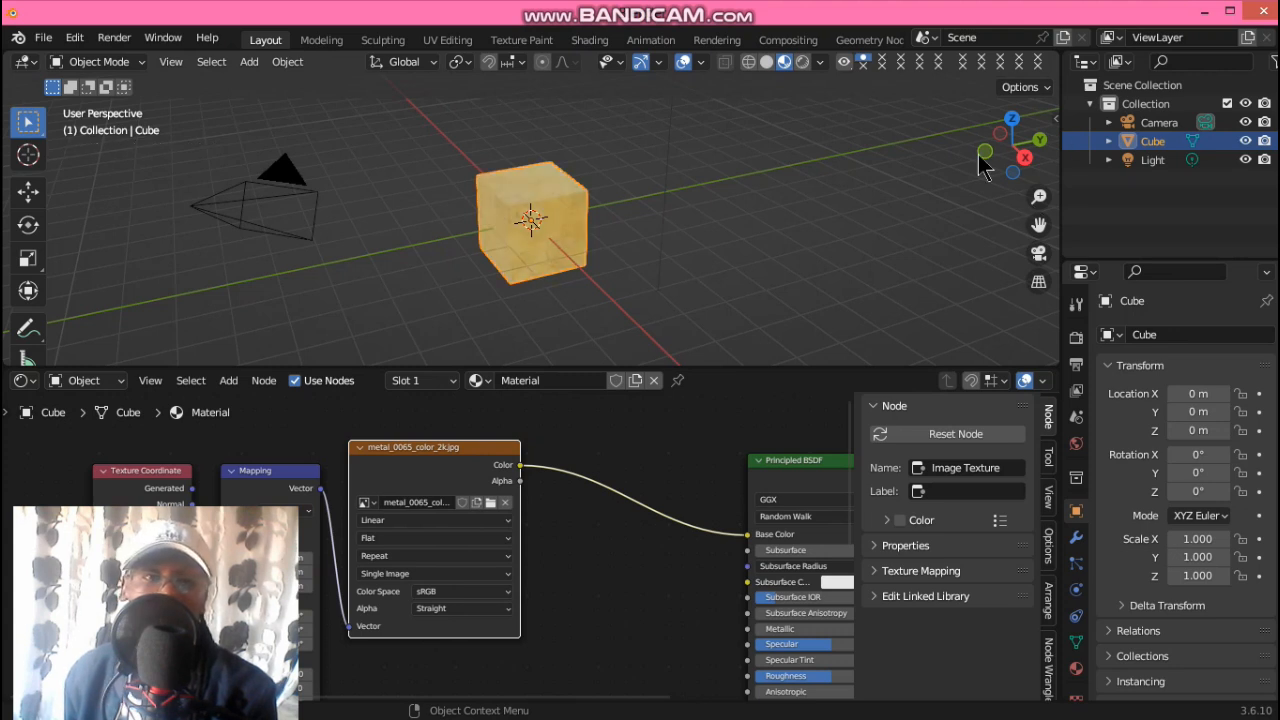
left_click_drag(1039, 197, 1250, 138)
left_click_drag(1039, 226, 1187, 240)
left_click_drag(1038, 150, 815, 290)
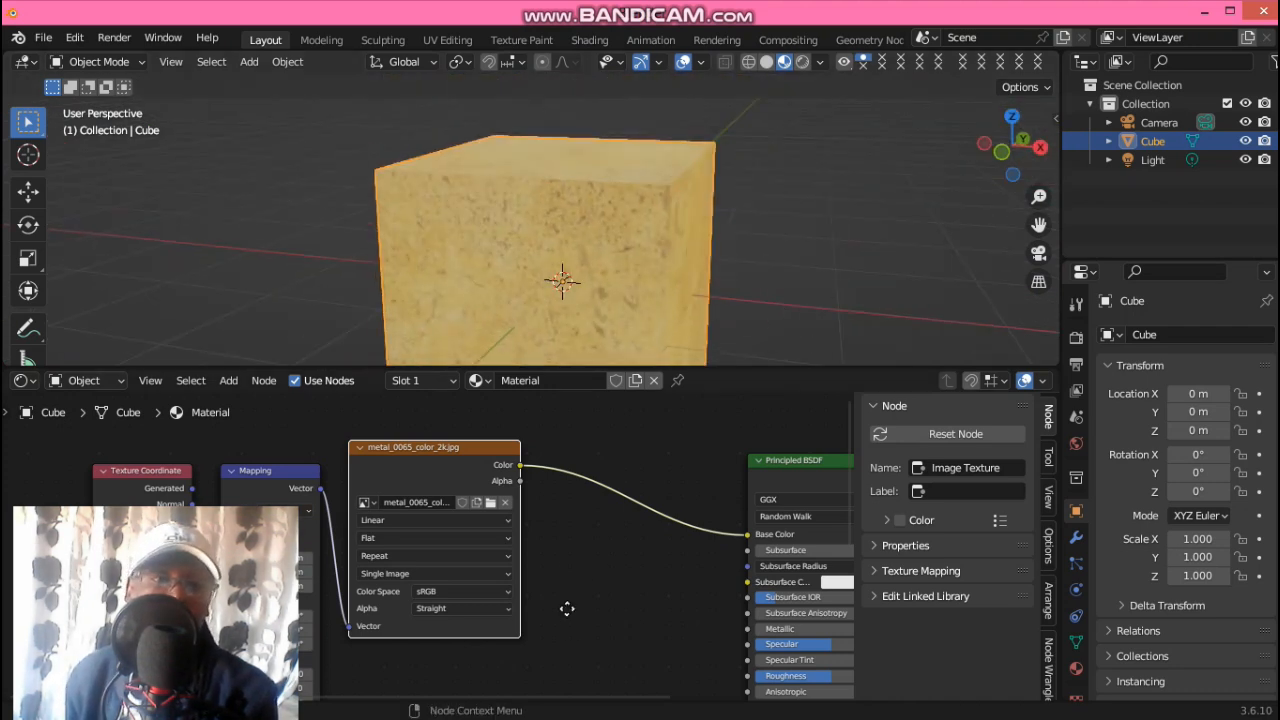
- Set the Mapping node's X and Y scale to 1.100, keeping Z at 1.000
middle_click_drag(567, 608, 794, 500)
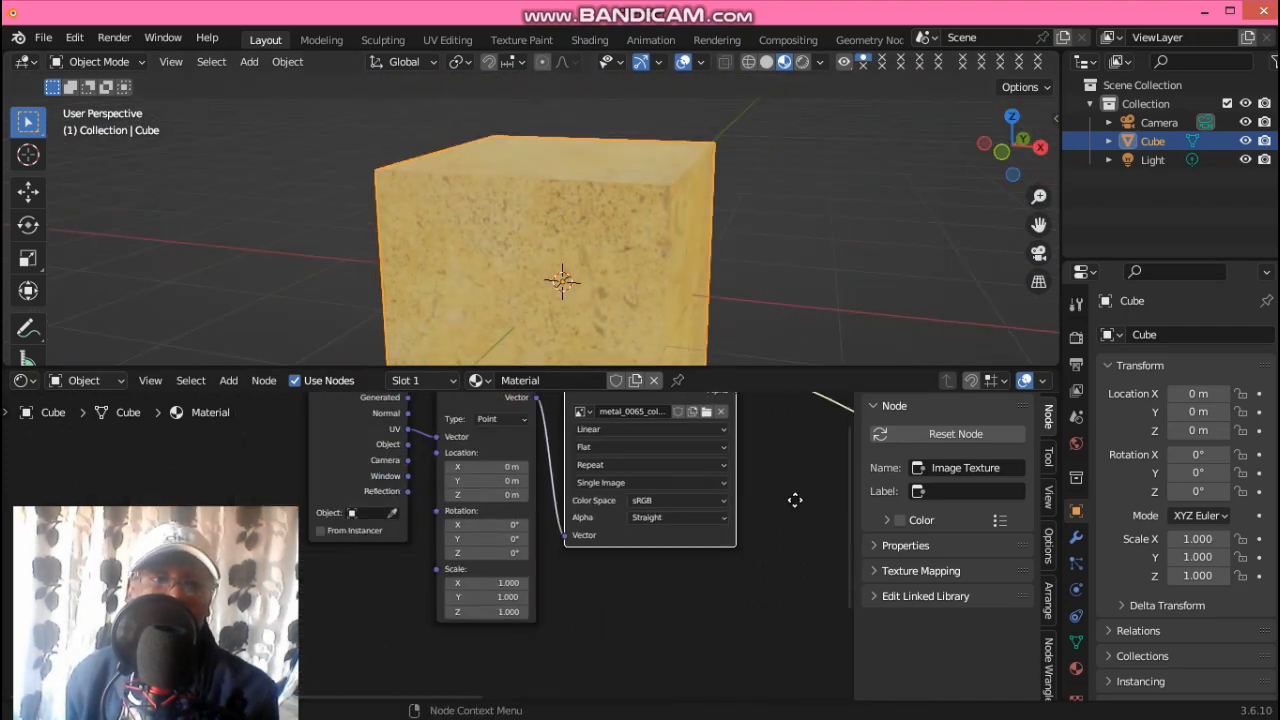
left_click_drag(475, 570, 452, 570)
mouse_move(472, 571)
left_mouse_down()
mouse_move(489, 571)
mouse_move(474, 586)
mouse_move(487, 586)
mouse_move(469, 585)
left_mouse_up()
left_click(472, 586)
middle_click_drag(737, 531, 663, 614)
middle_click_drag(737, 557, 58, 547)
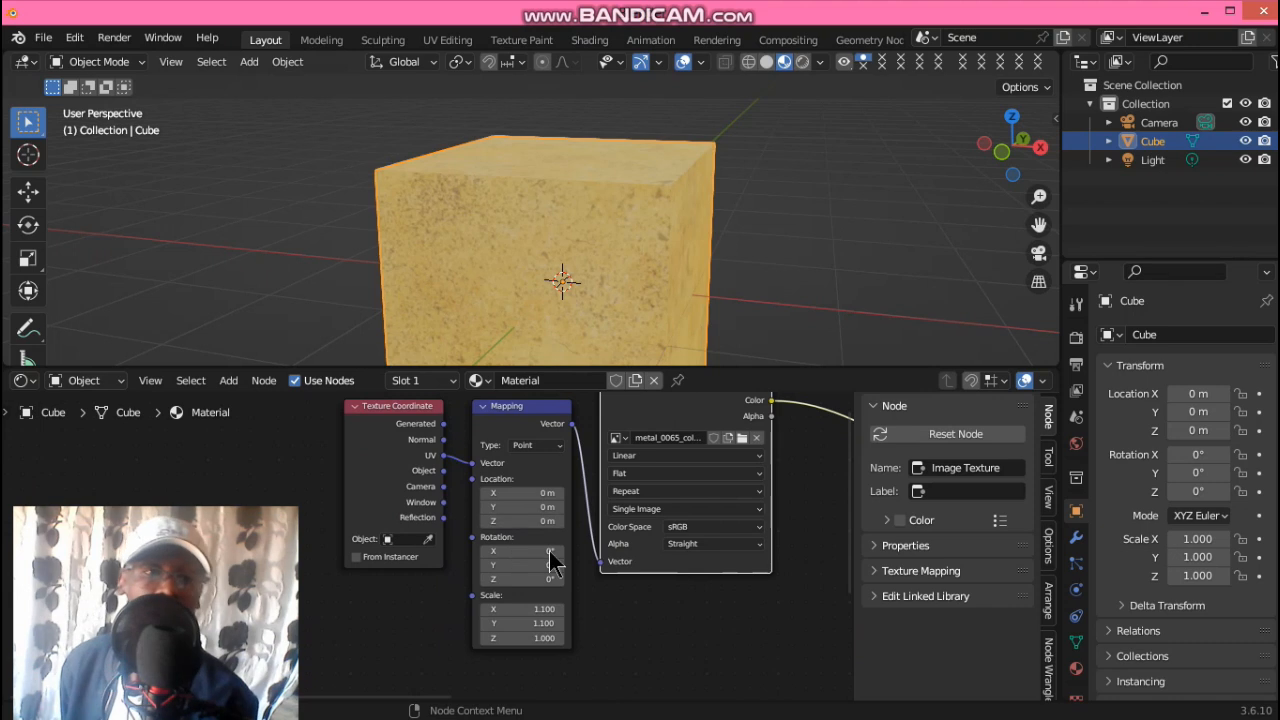
- Move the Texture Coordinate and Mapping nodes below the metal_0065_color_2k node and shift that image node farther from the Principled BSDF
scroll(678, 635, "down", 2)
scroll(660, 625, "down", 2)
left_click_drag(387, 423, 528, 614)
left_click_drag(479, 472, 362, 441)
middle_click_drag(513, 565, 523, 646)
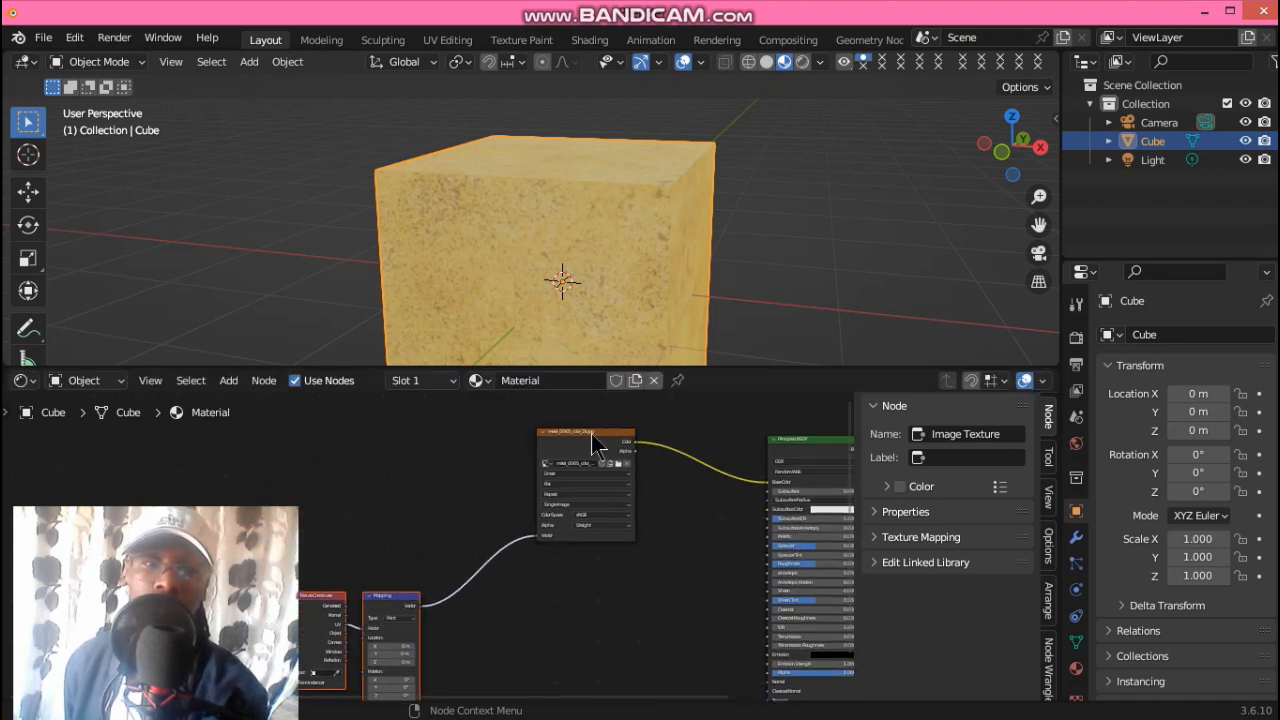
left_click_drag(591, 434, 513, 466)
middle_click_drag(508, 628, 580, 498)
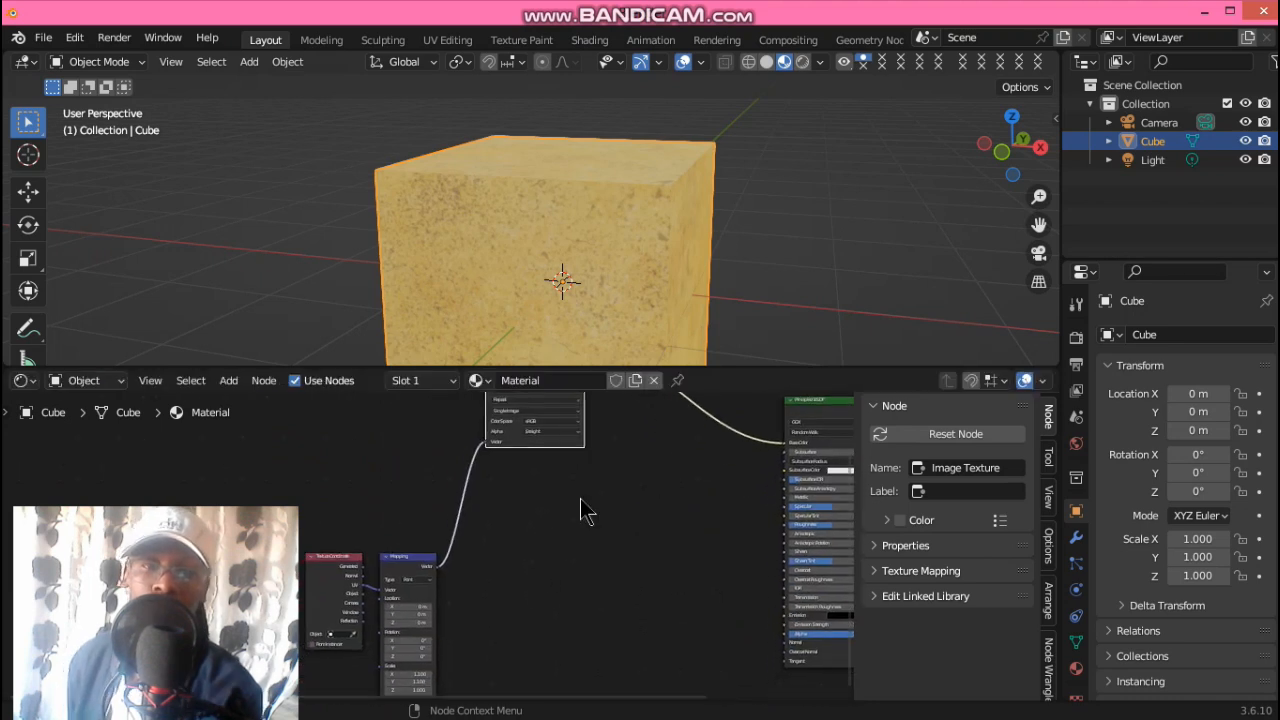
- Examine the Principled BSDF's inputs from Base Color down to Tangent
middle_click_drag(668, 580, 528, 578)
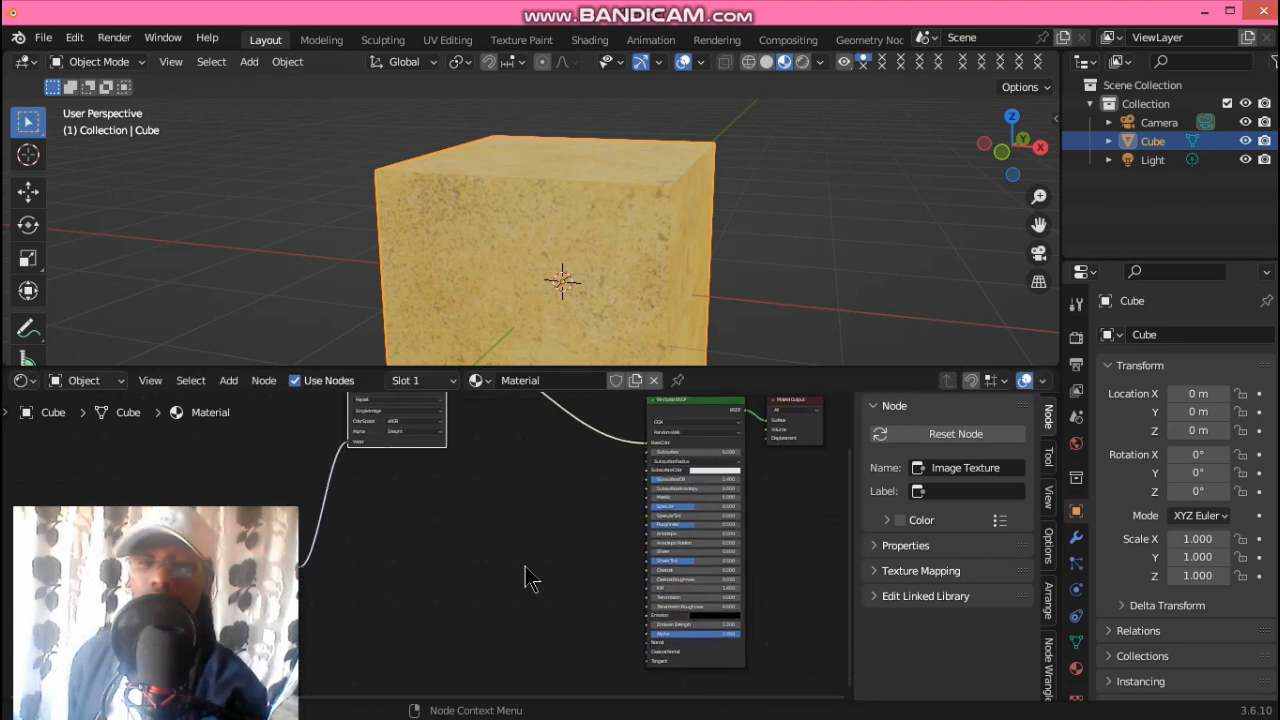
scroll(600, 566, "up", 4)
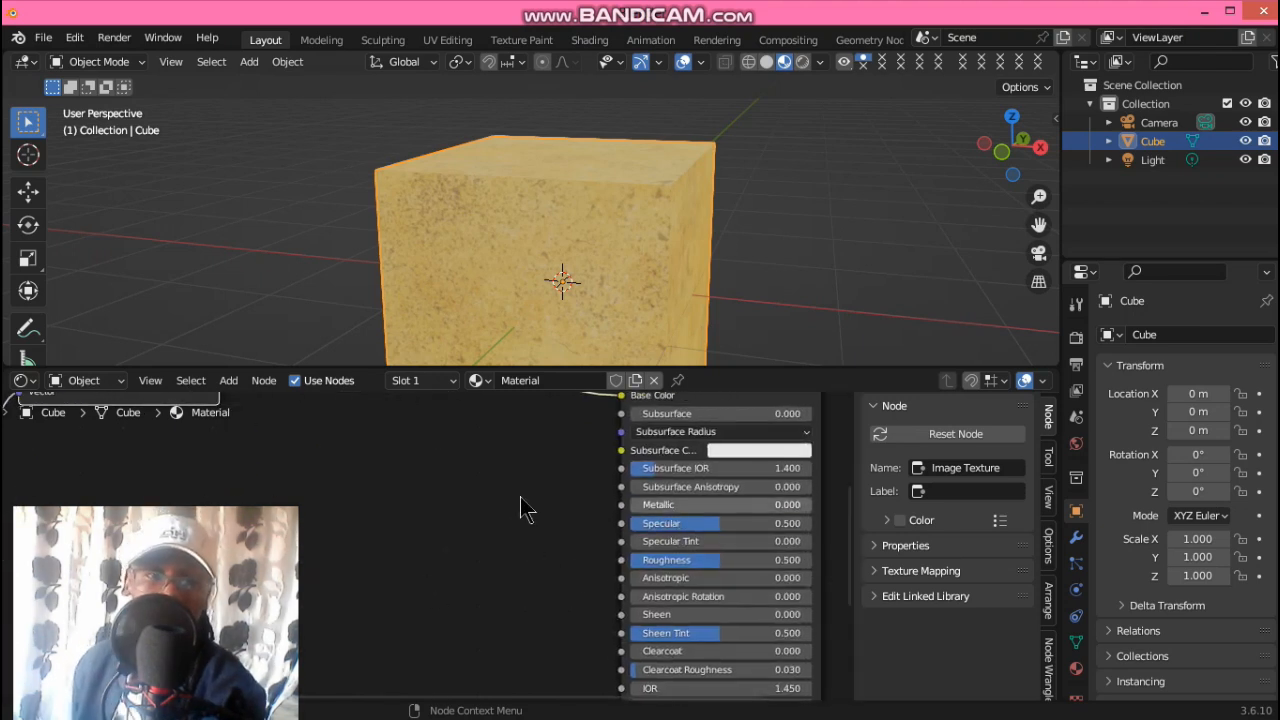
scroll(512, 494, "down", 2)
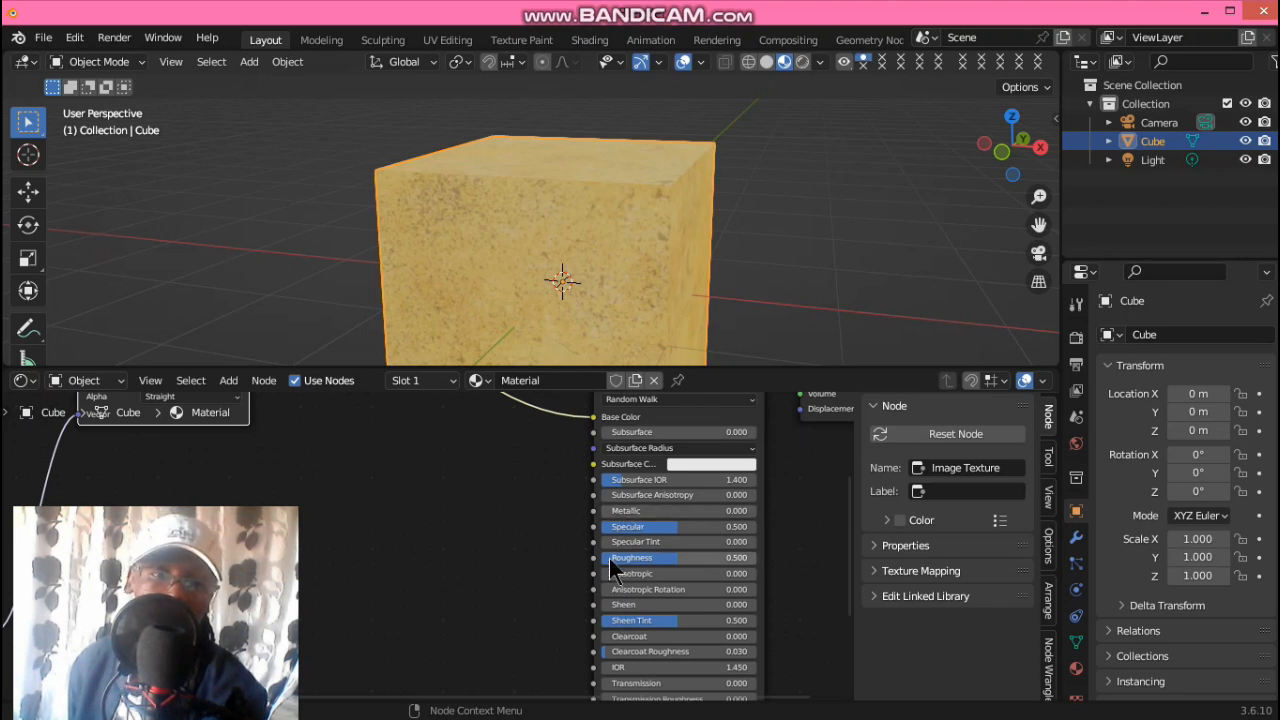
middle_click_drag(545, 590, 545, 465)
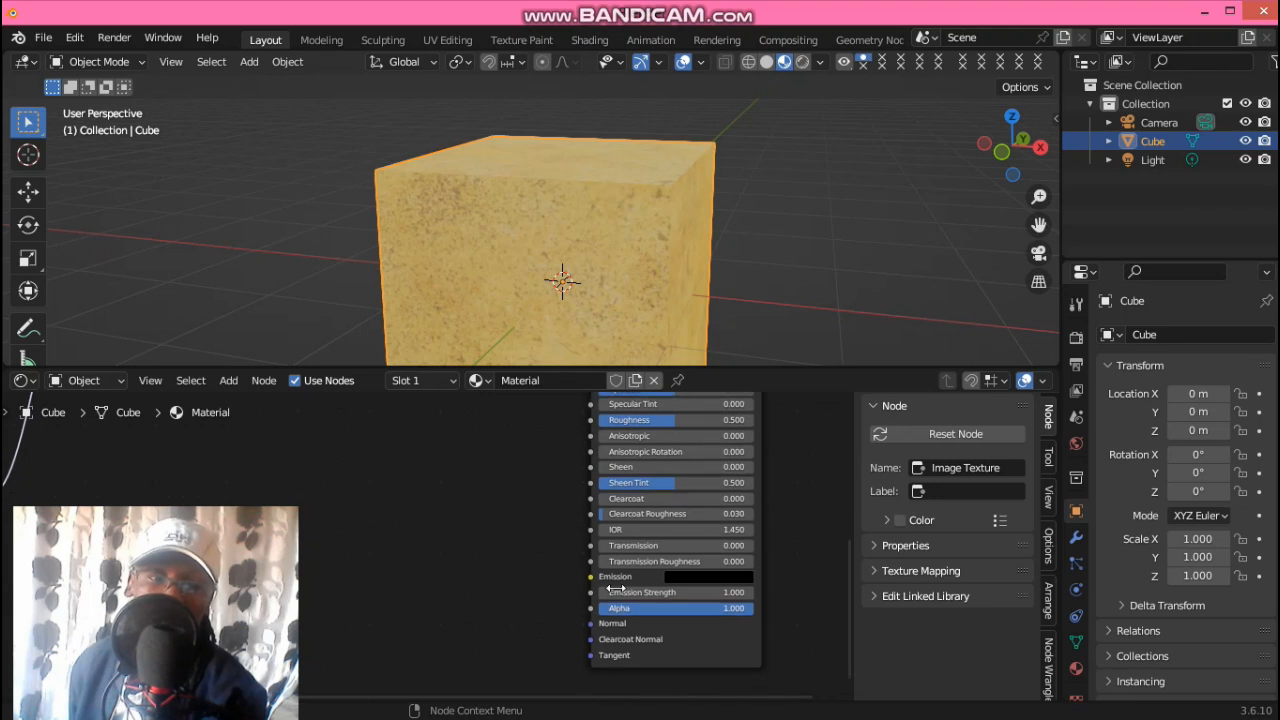
middle_click_drag(543, 634, 529, 535)
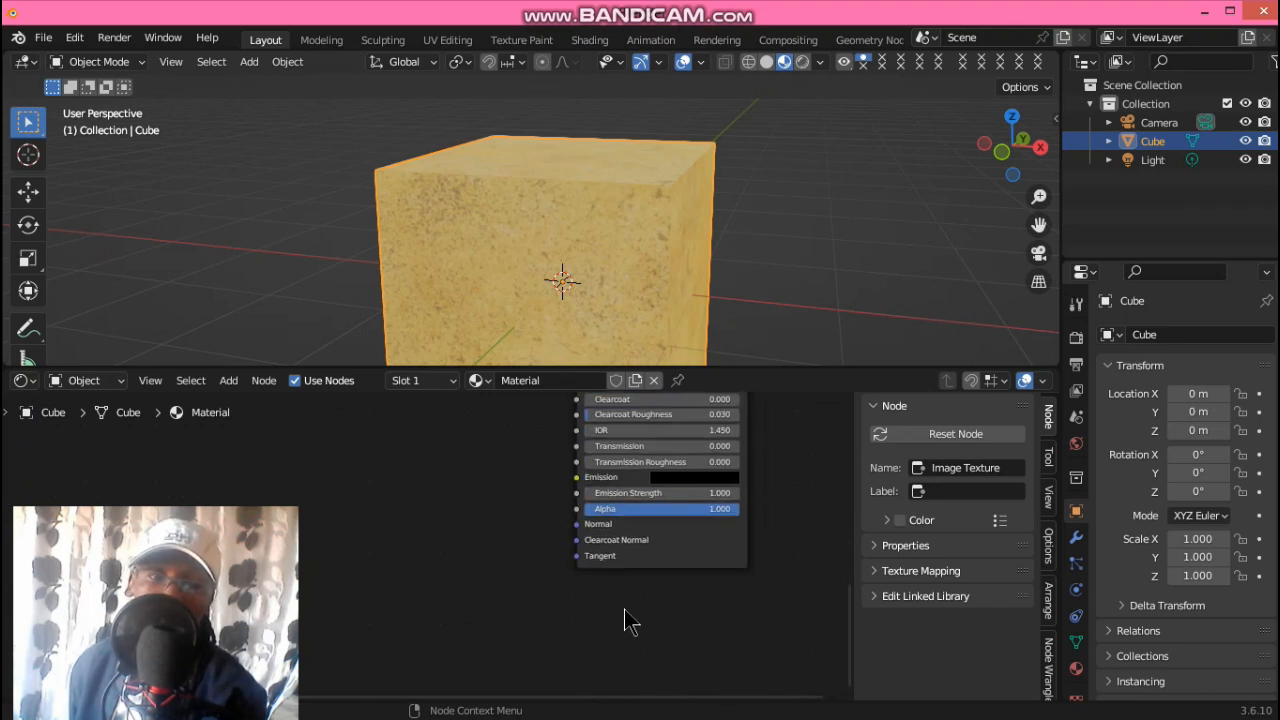
middle_click_drag(520, 483, 572, 489)
middle_click_drag(568, 591, 548, 538)
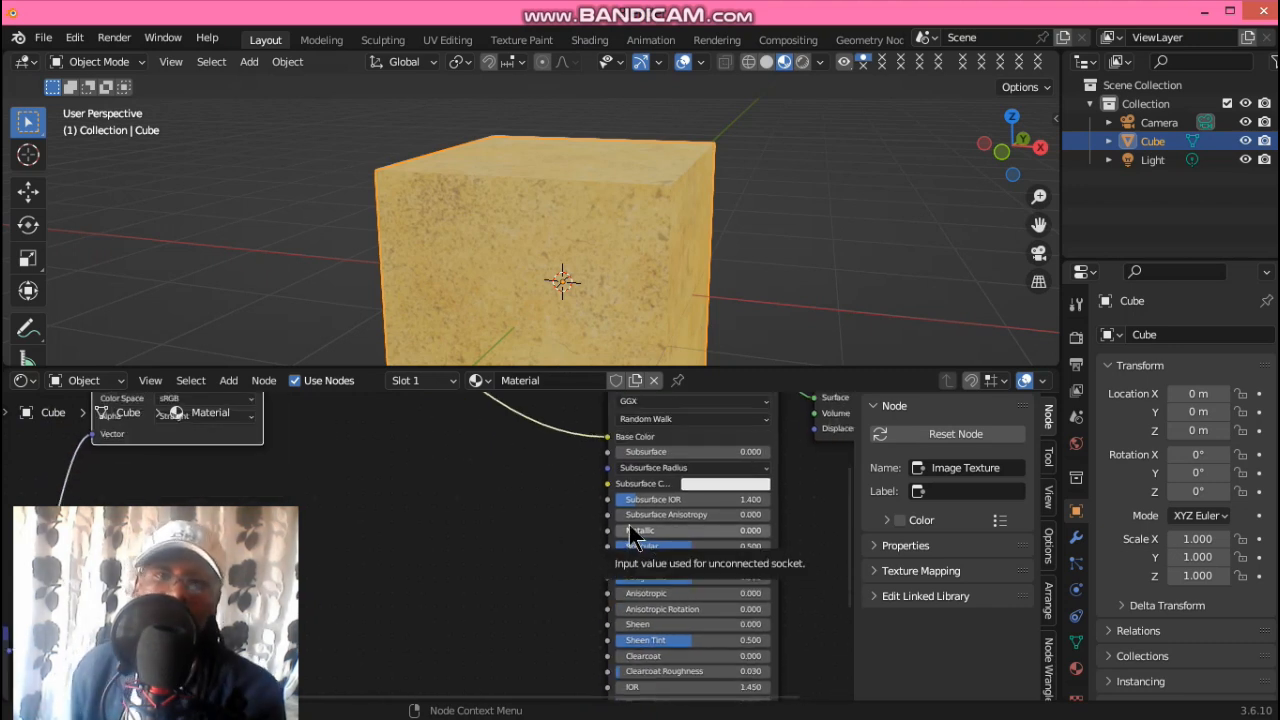
- Try a Metallic value of 1.000 on the Principled BSDF, view the cube from another angle, and return Metallic to 0.000
left_click_drag(660, 530, 768, 530)
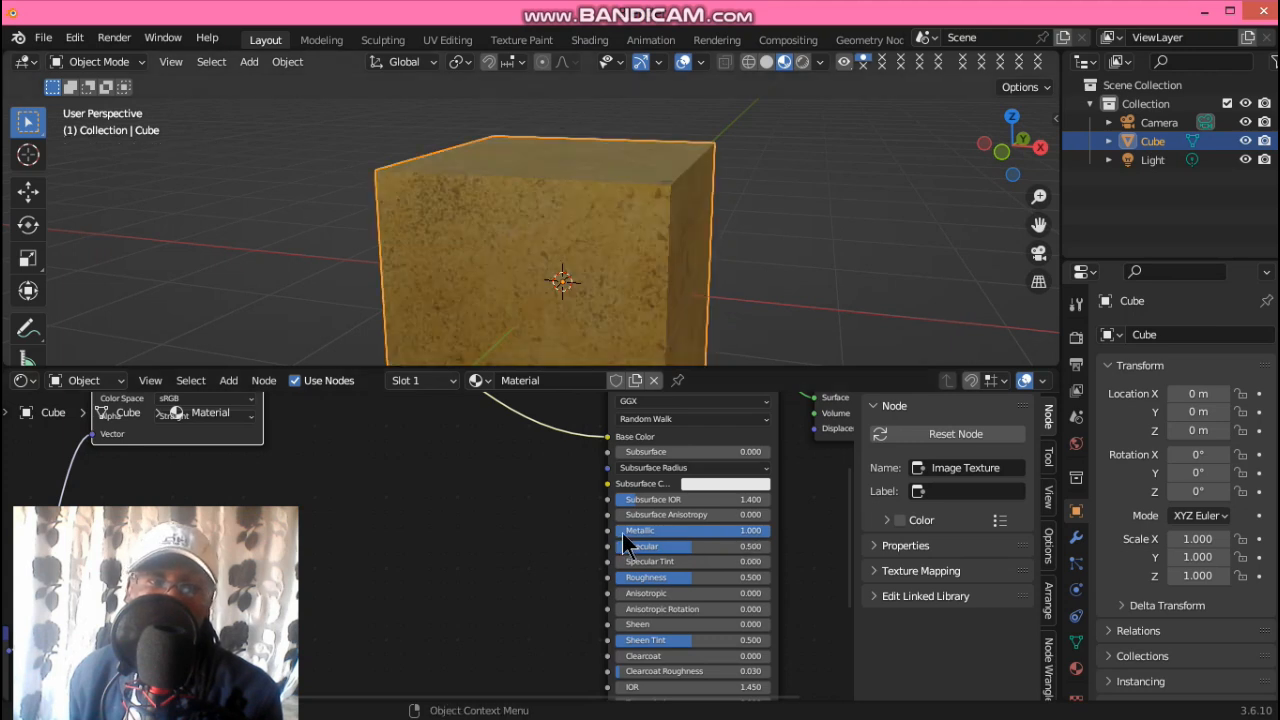
left_click_drag(1008, 170, 985, 168)
left_click_drag(760, 530, 605, 530)
- Set the Principled BSDF's Specular to 0.000 and leave Metallic at 0.000
mouse_move(439, 528)
middle_mouse_down()
mouse_move(663, 520)
mouse_move(441, 508)
middle_mouse_up()
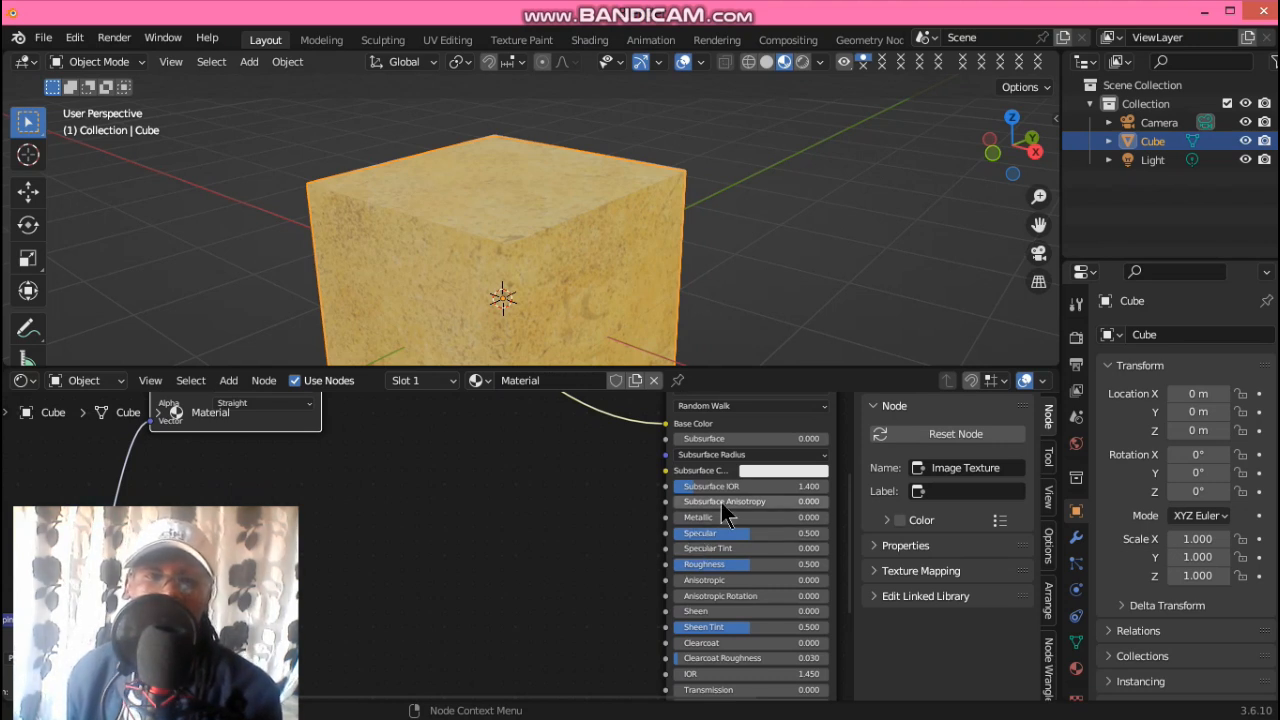
left_click_drag(720, 537, 716, 537)
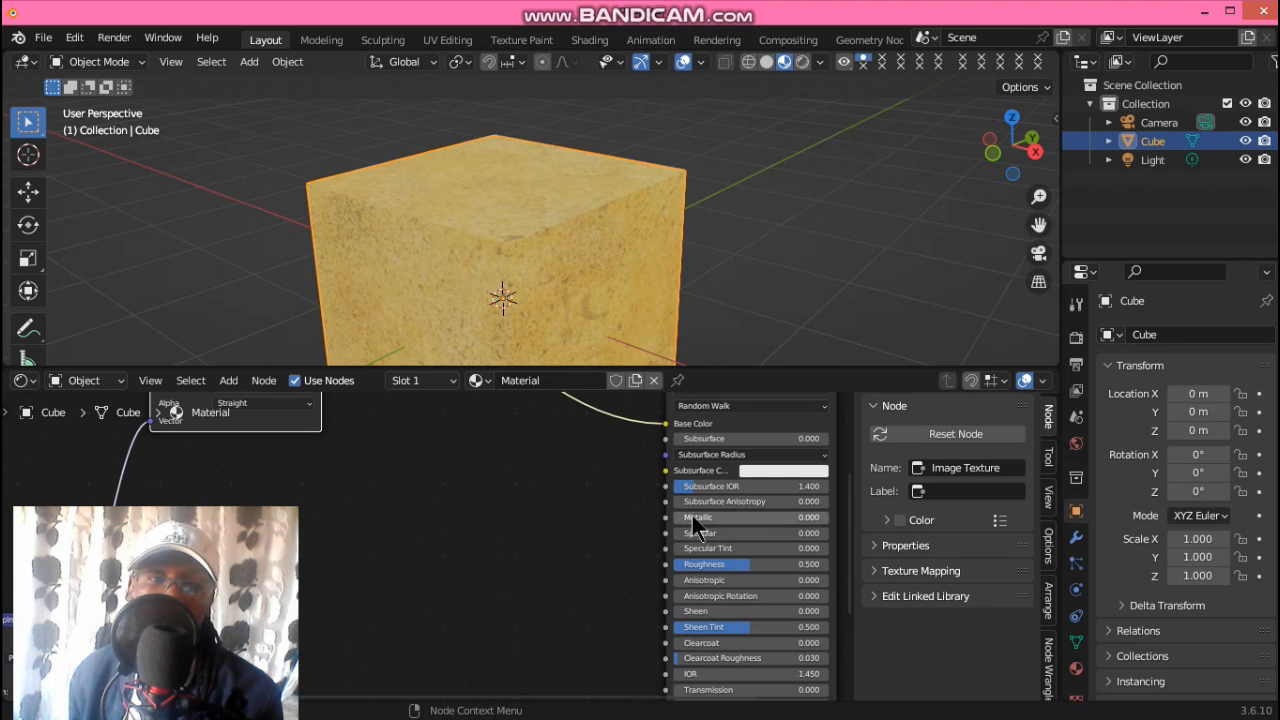
left_click_drag(684, 520, 712, 515)
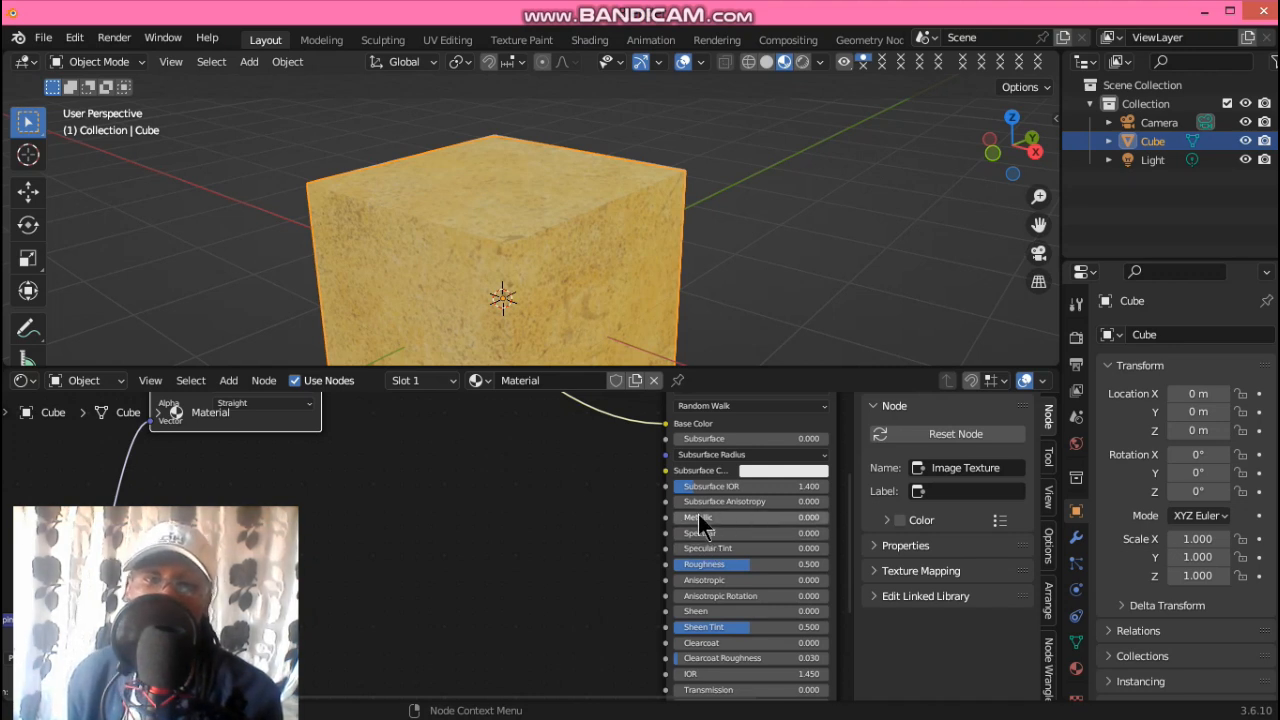
- Switch to File Explorer's GOLD folder, bring the metal_0065_metallic_2k image into the Shader Editor, and minimize the folder window
middle_click_drag(563, 519, 700, 486)
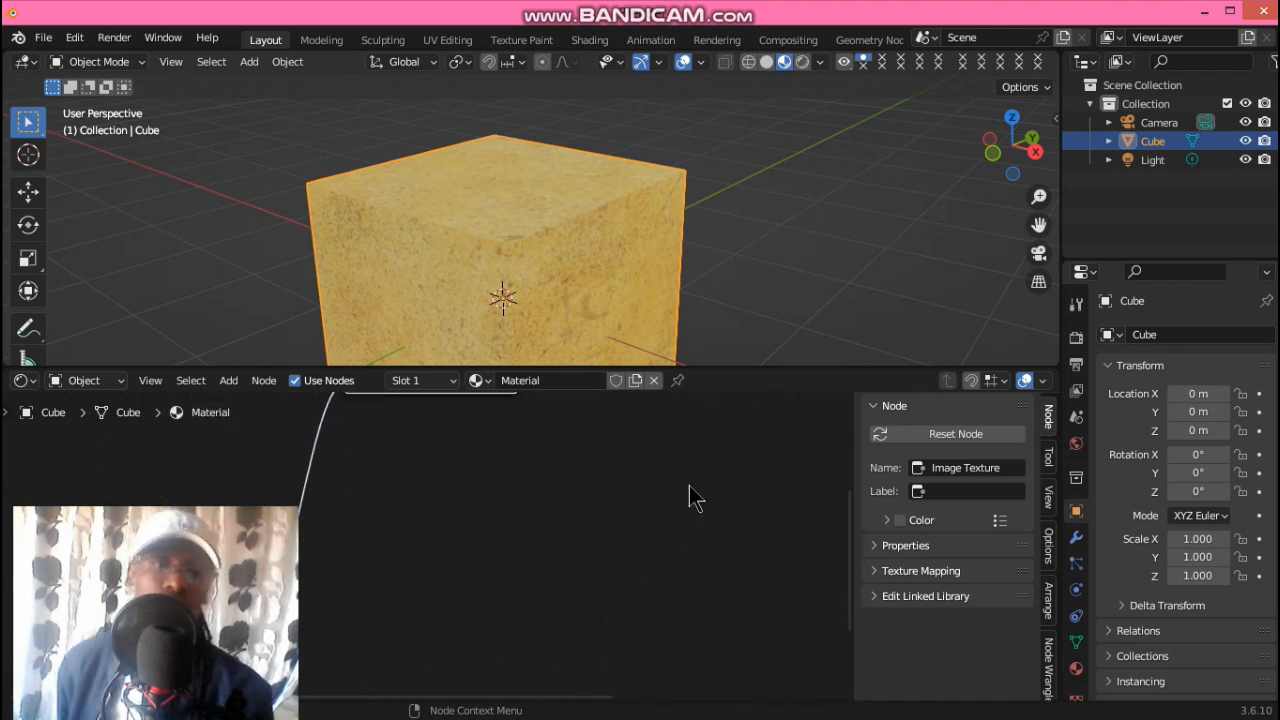
middle_click_drag(577, 522, 623, 580)
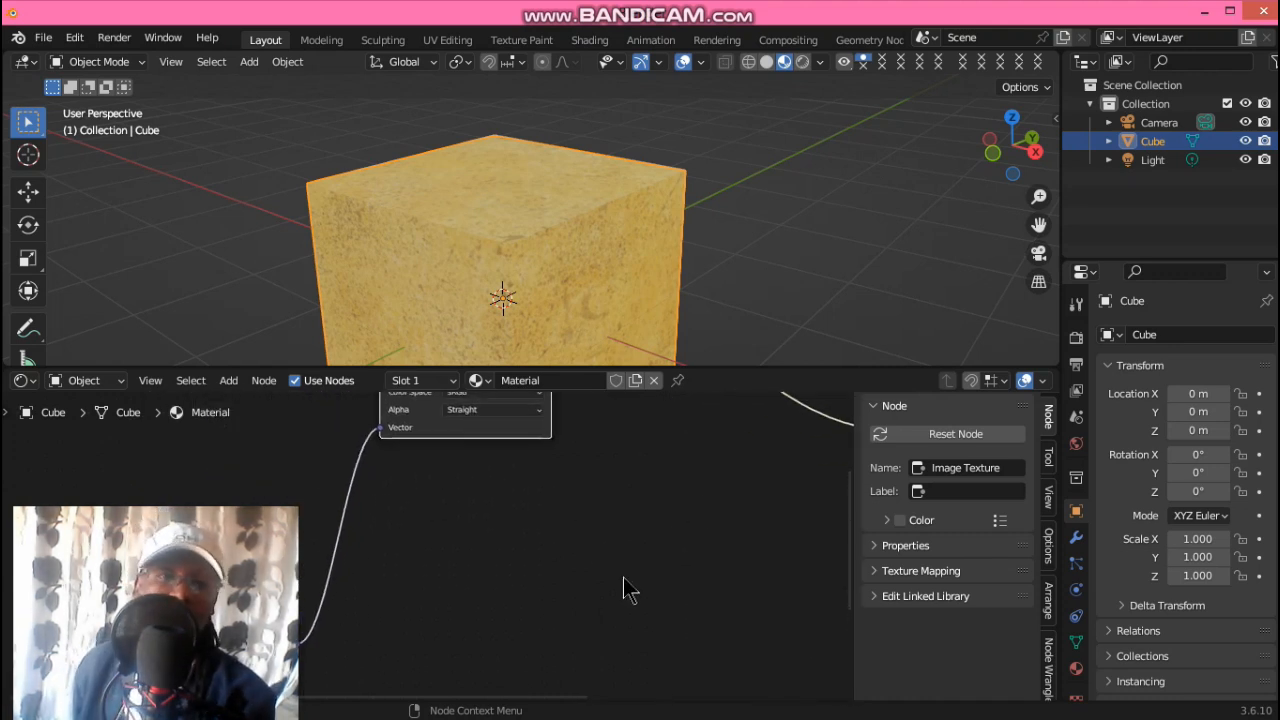
scroll(610, 560, "down", 2)
scroll(602, 545, "down", 1)
middle_click_drag(600, 540, 614, 446)
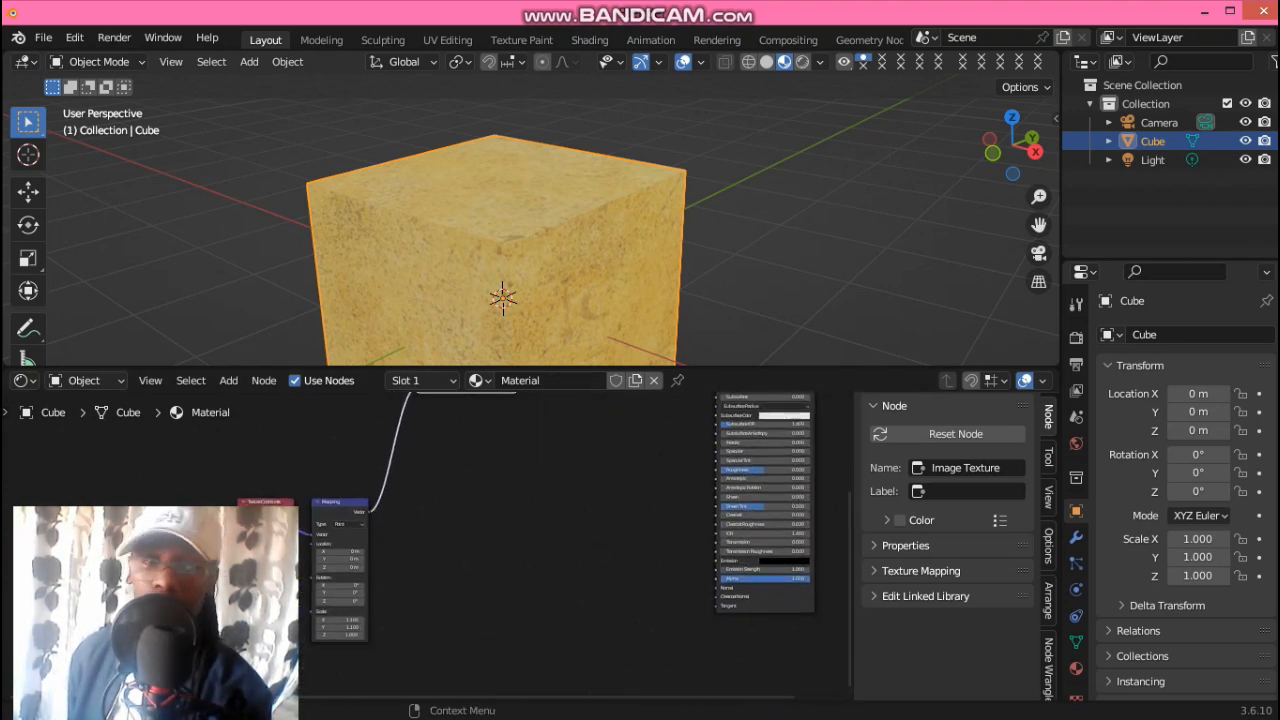
left_click(1258, 104)
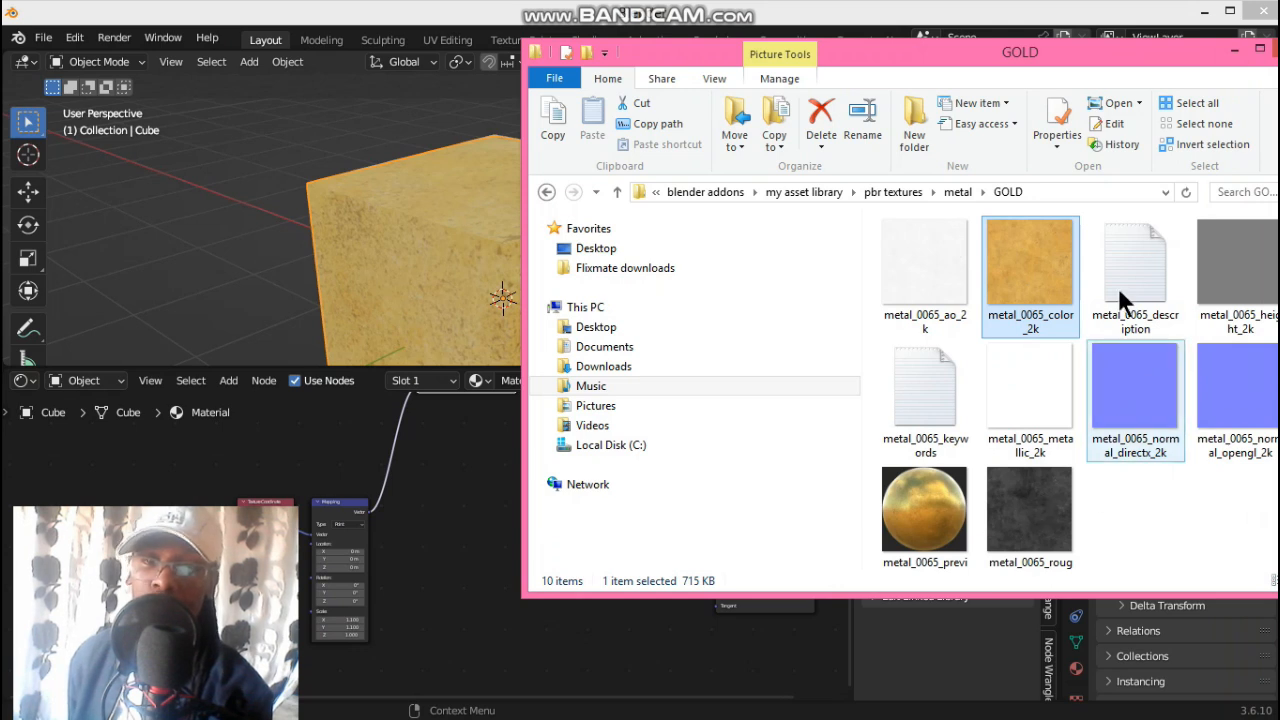
left_click_drag(1020, 62, 898, 85)
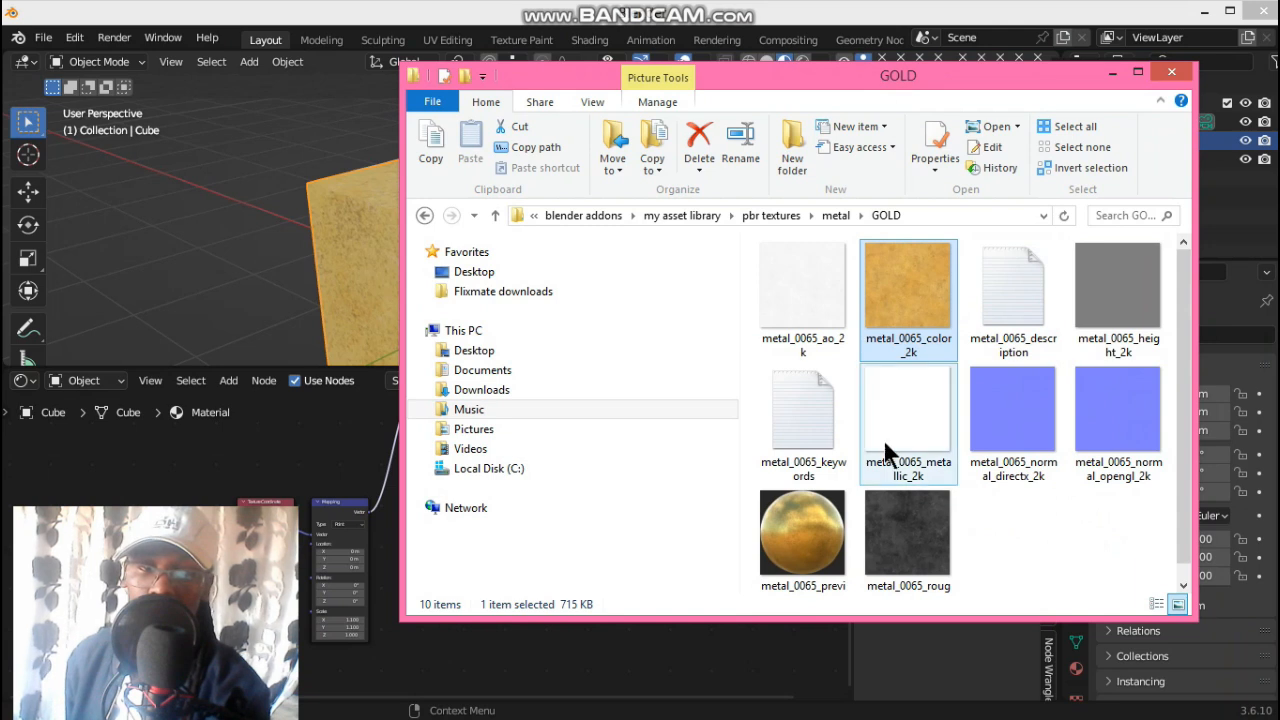
left_click(910, 430)
left_click_drag(873, 83, 1187, 43)
left_click_drag(1218, 377, 612, 494)
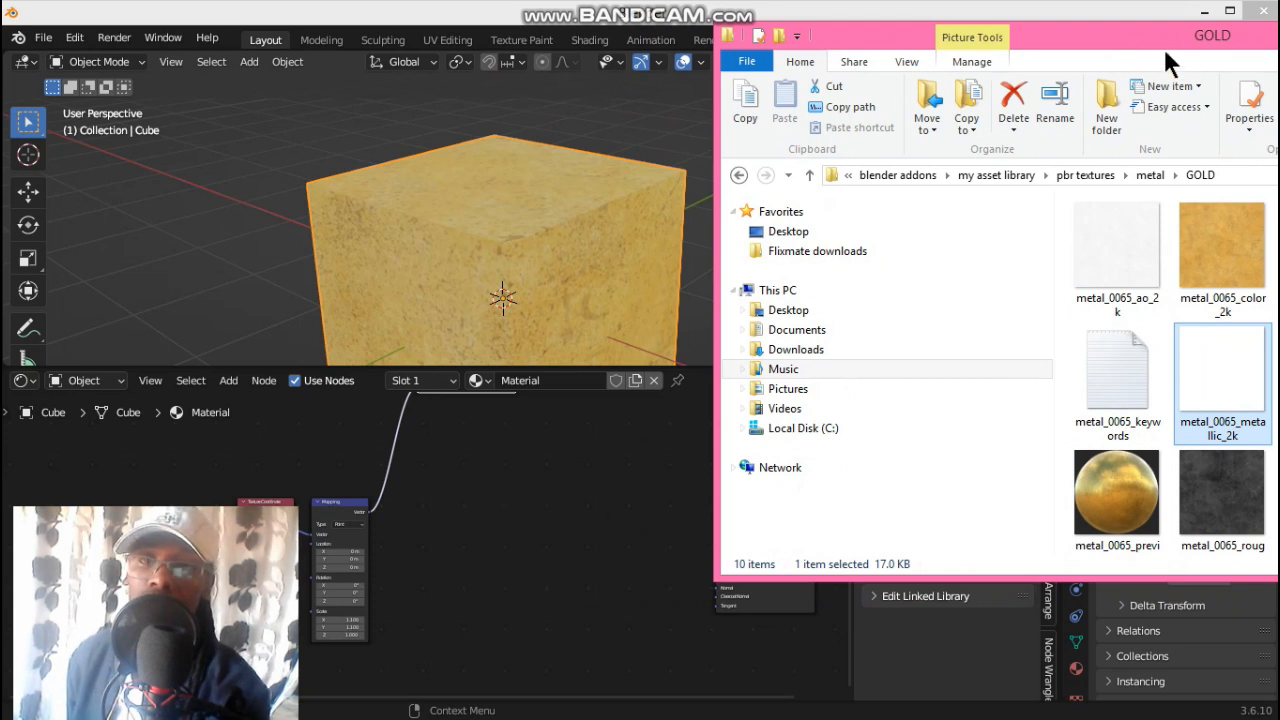
left_click_drag(1104, 52, 1040, 57)
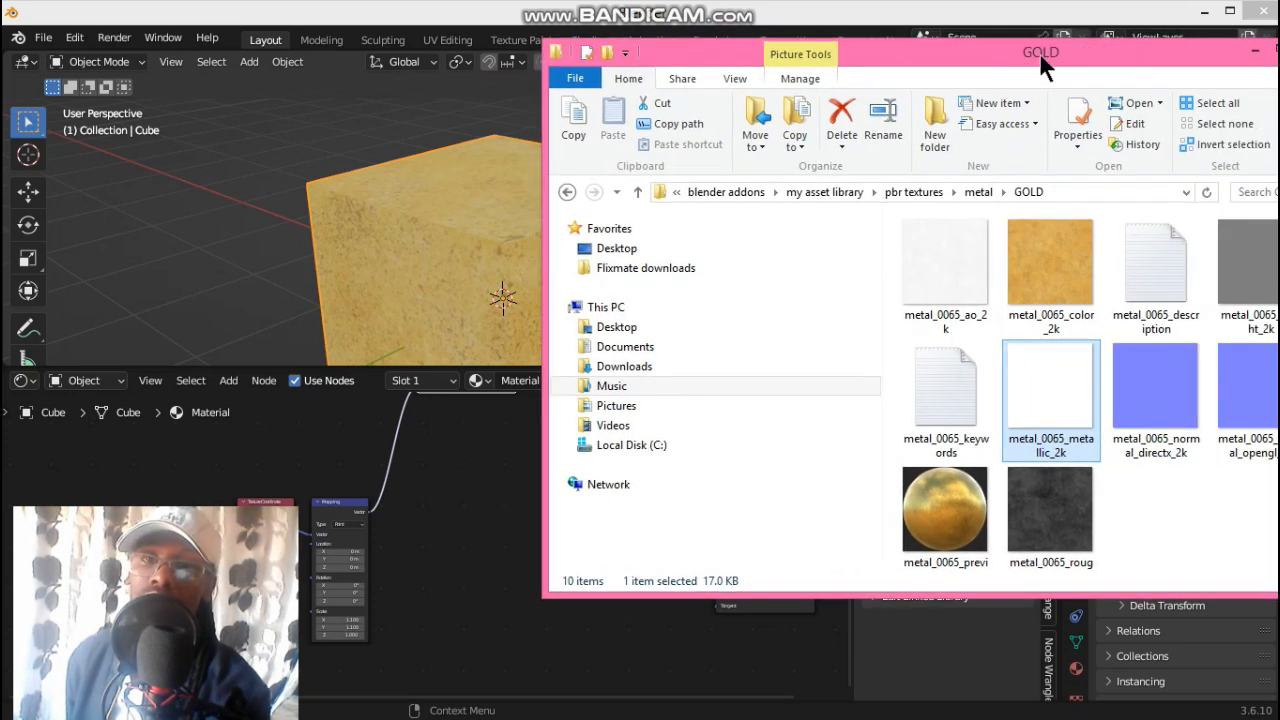
left_click(1250, 45)
- Place the metal_0065_metallic_2k node directly below the color image node and connect the Mapping node's Vector output to its Vector input
middle_click_drag(651, 531, 734, 572)
left_click_drag(597, 543, 547, 475)
scroll(686, 530, "down", 2)
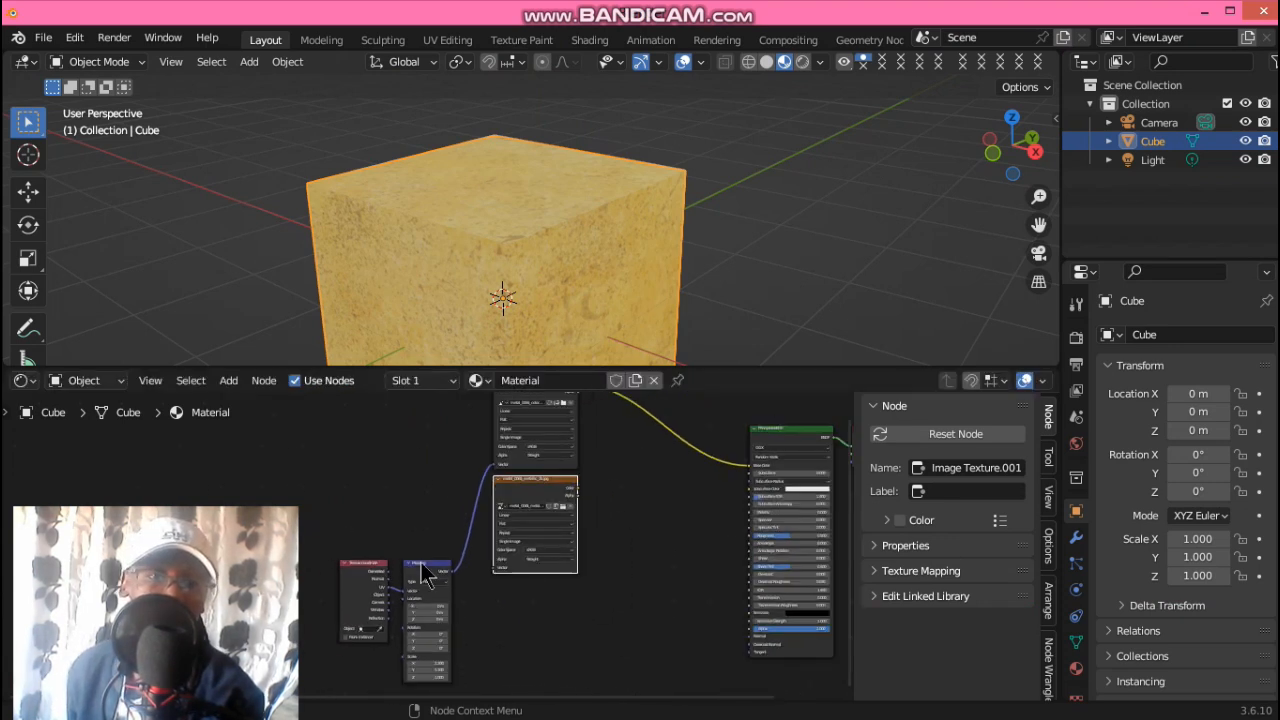
middle_click_drag(505, 600, 470, 525)
scroll(470, 525, "up", 5)
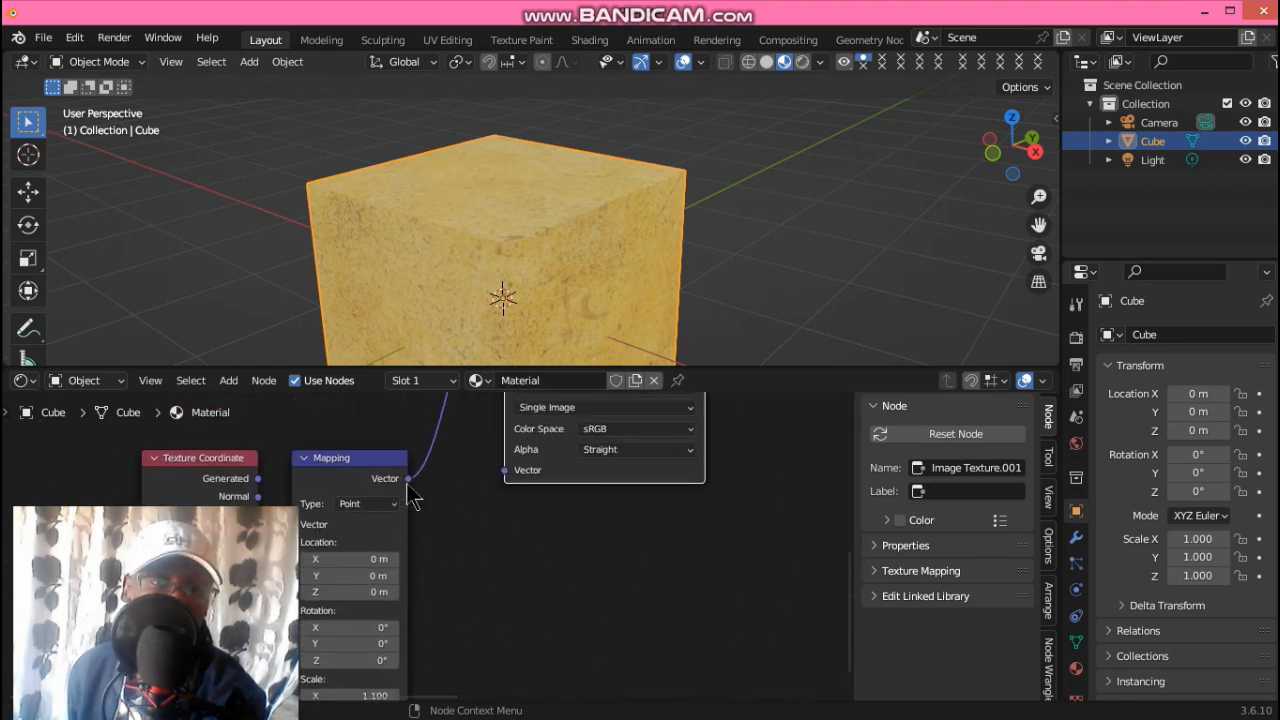
left_click_drag(408, 478, 505, 470)
- Set the metal_0065_metallic_2k node's color space to Non-Color
middle_click_drag(595, 577, 555, 672)
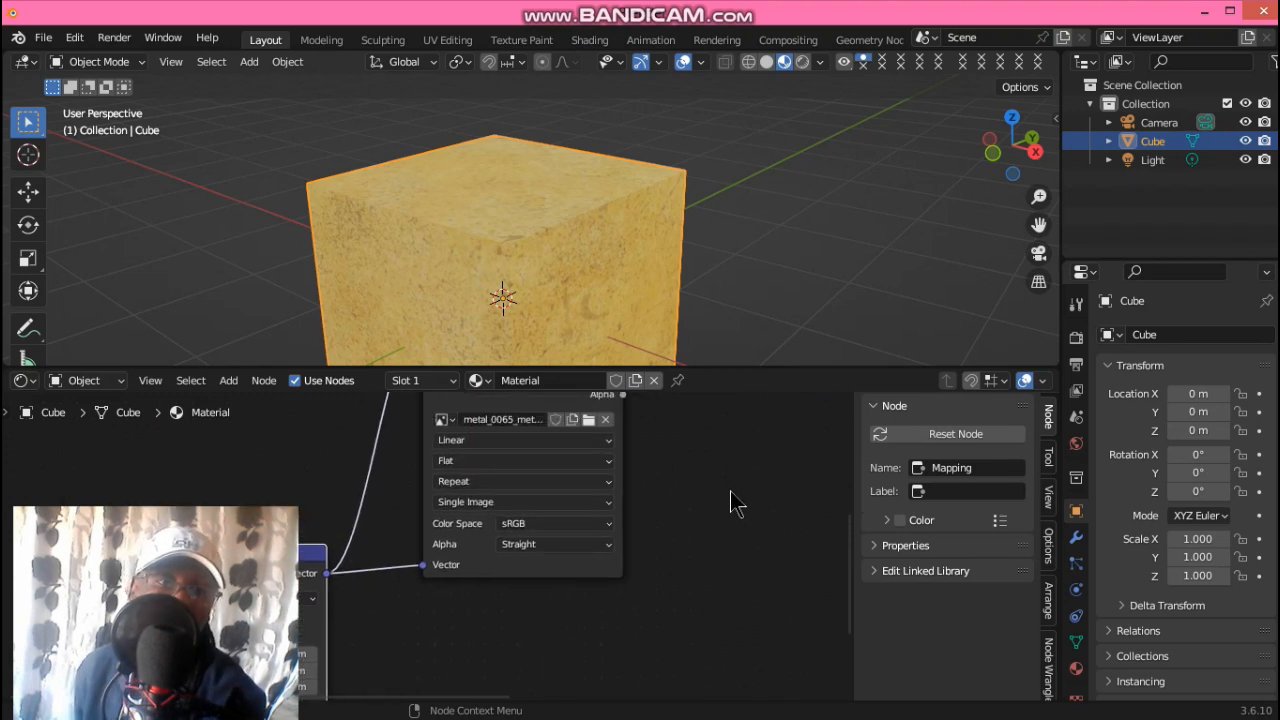
middle_click_drag(643, 484, 650, 708)
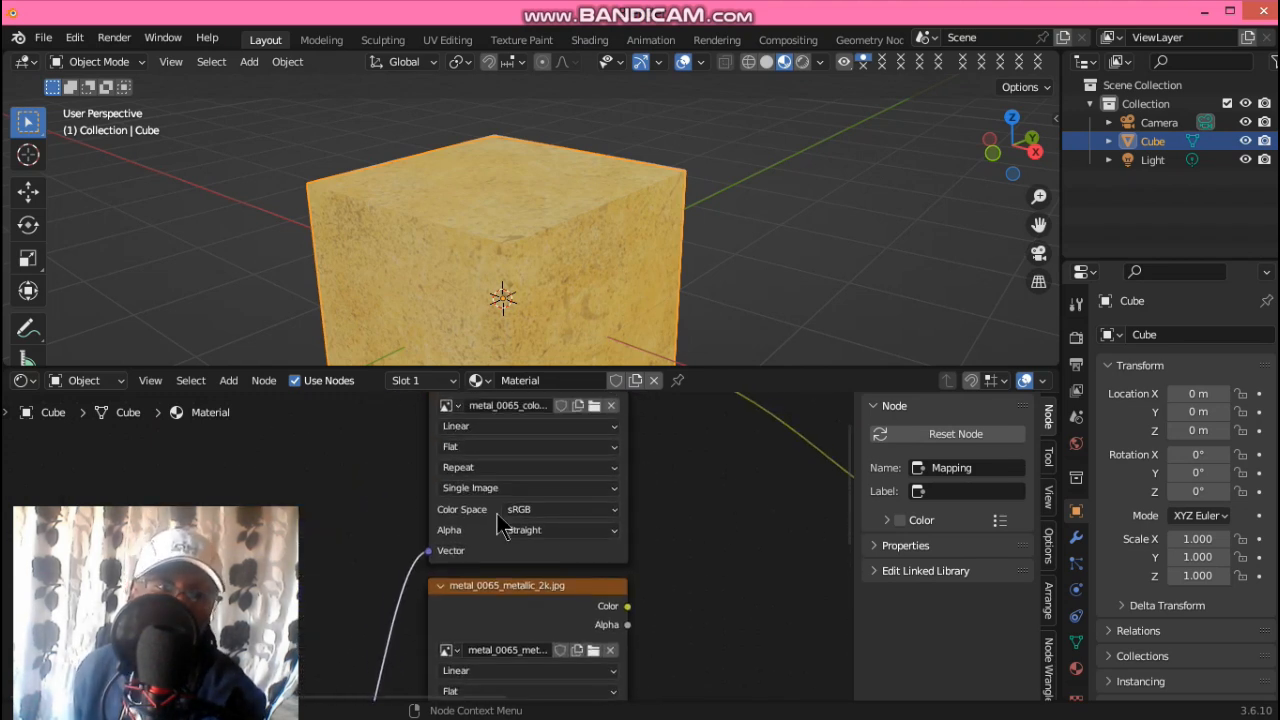
middle_click_drag(731, 465, 717, 489)
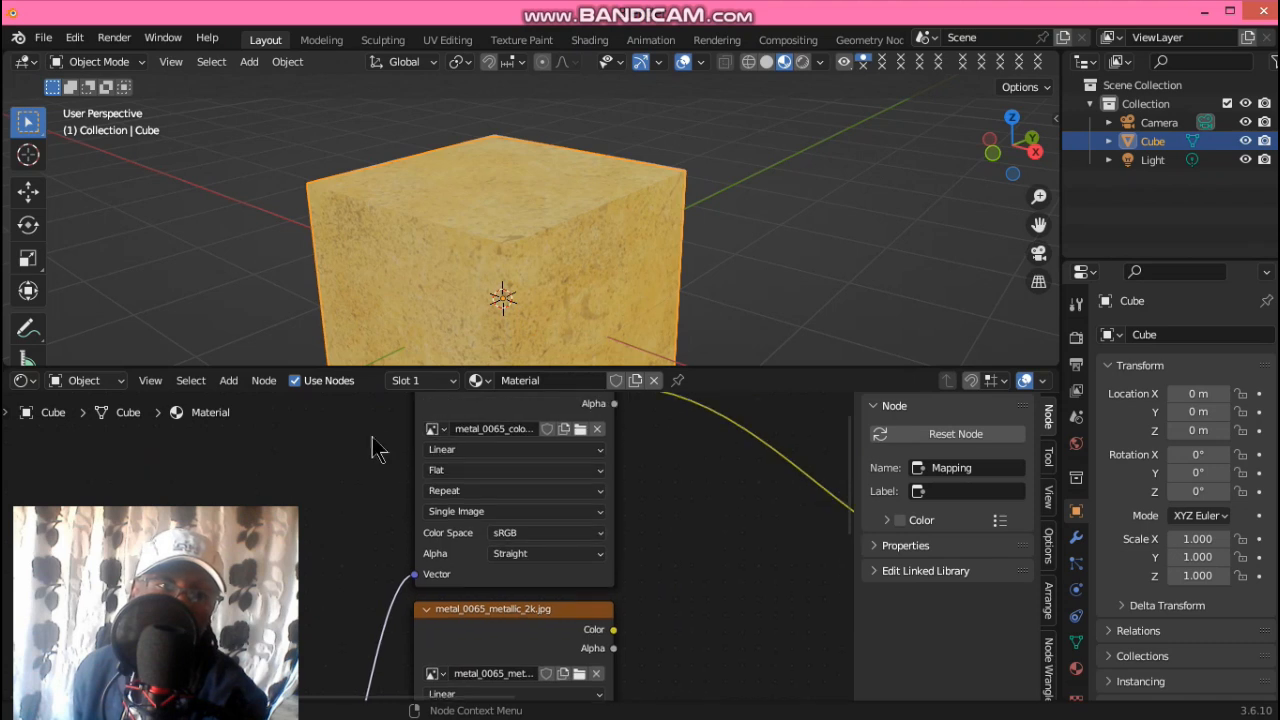
middle_click_drag(665, 580, 657, 468)
left_click(542, 478)
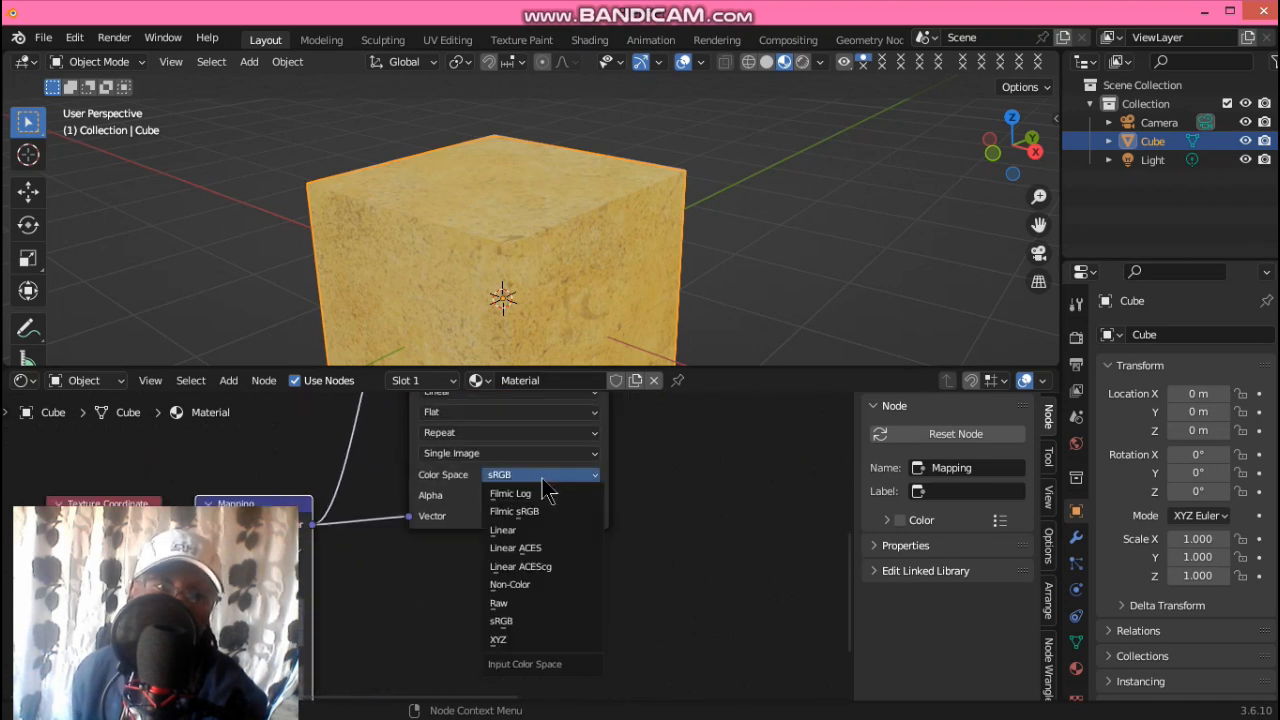
left_click(543, 584)
- Connect the metal_0065_metallic_2k node's Color output to the Principled BSDF's Metallic input
middle_click_drag(680, 492, 504, 651)
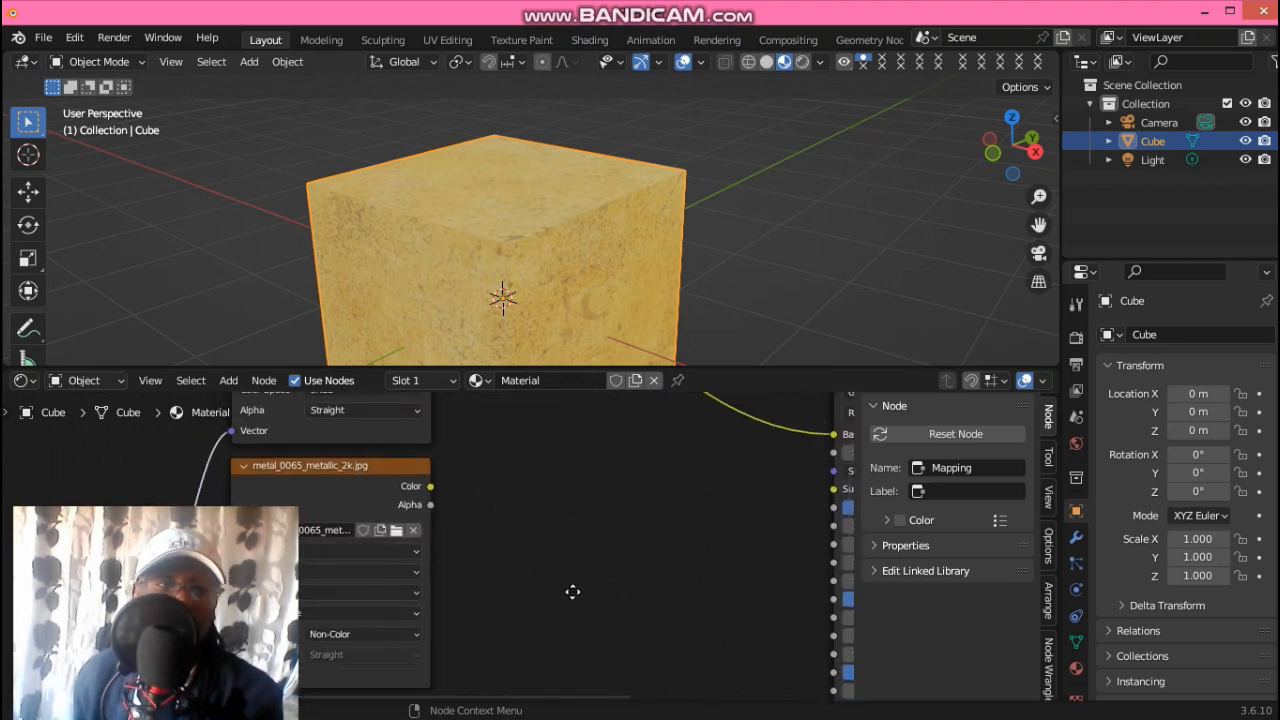
middle_click_drag(572, 591, 564, 608)
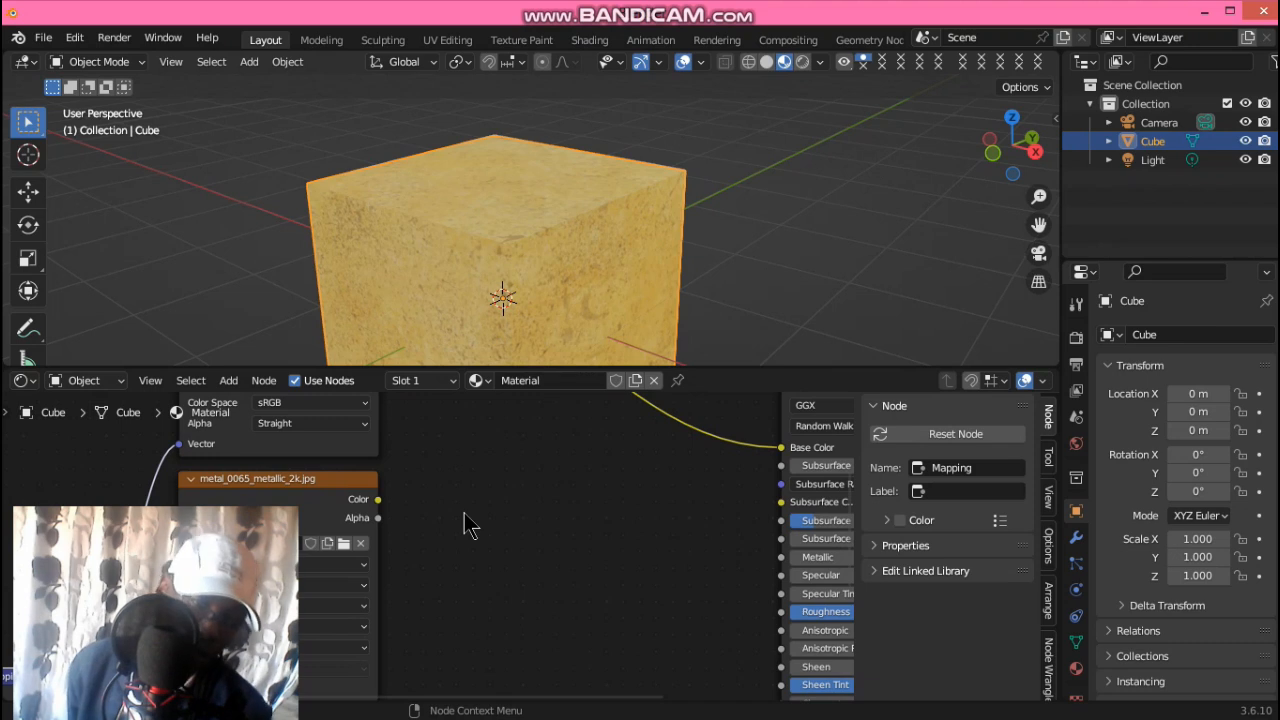
scroll(464, 513, "down", 3)
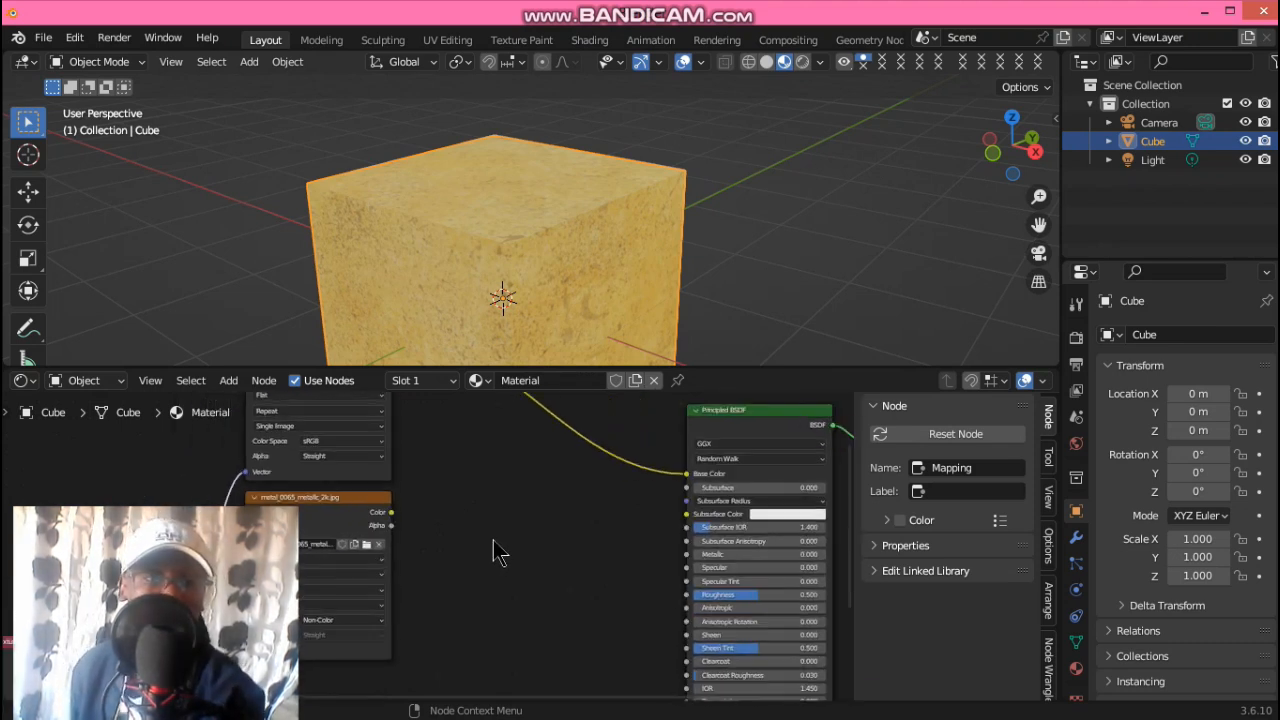
scroll(493, 540, "up", 2)
left_click_drag(378, 500, 778, 559)
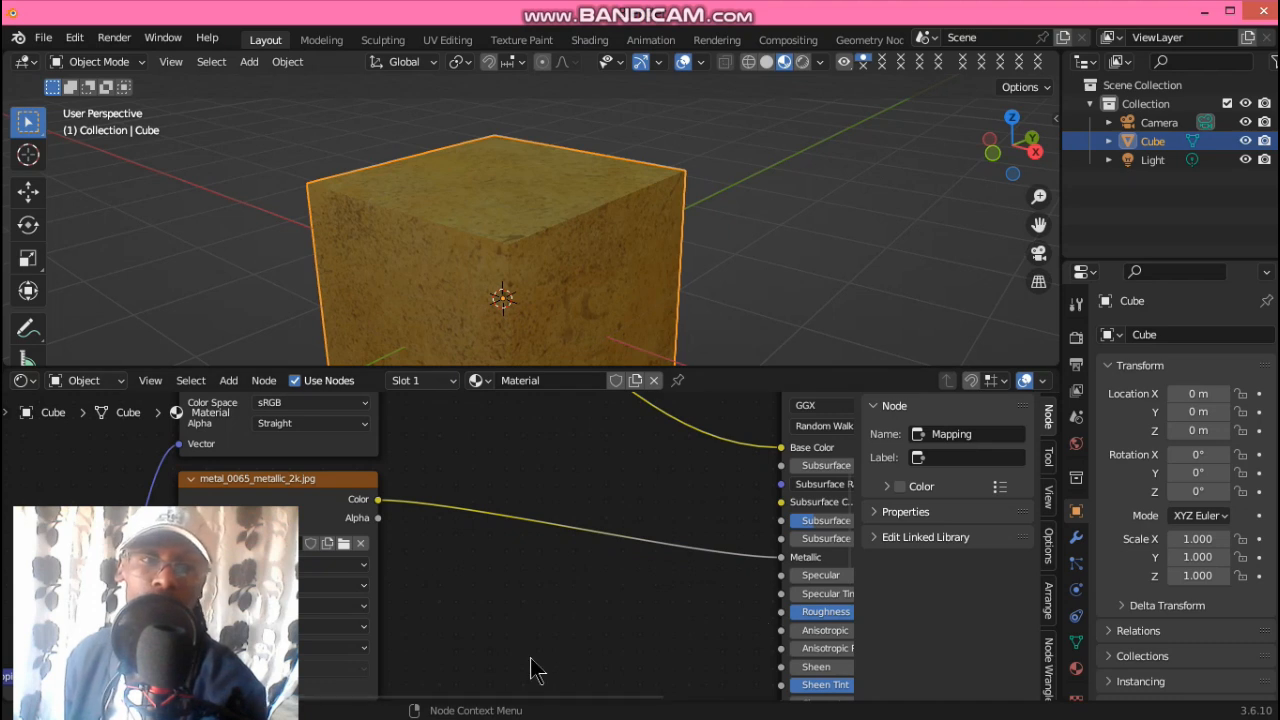
middle_click_drag(531, 648, 745, 483)
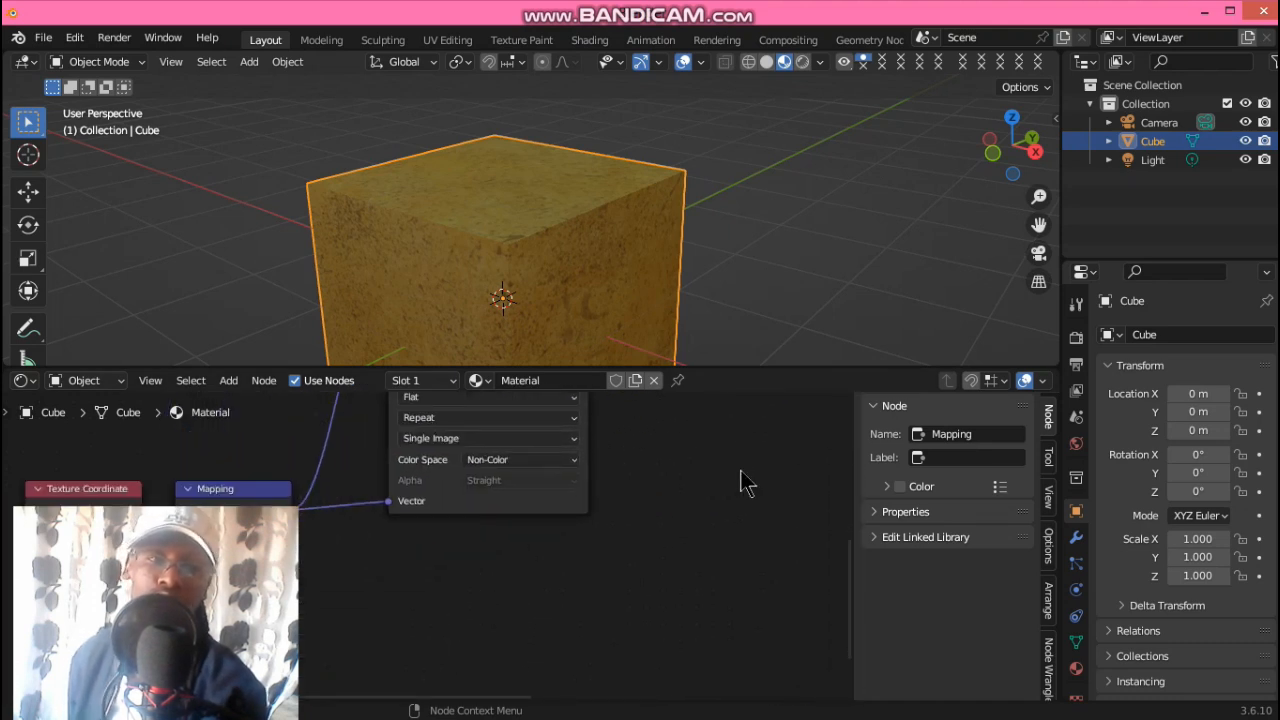
scroll(740, 480, "down", 5)
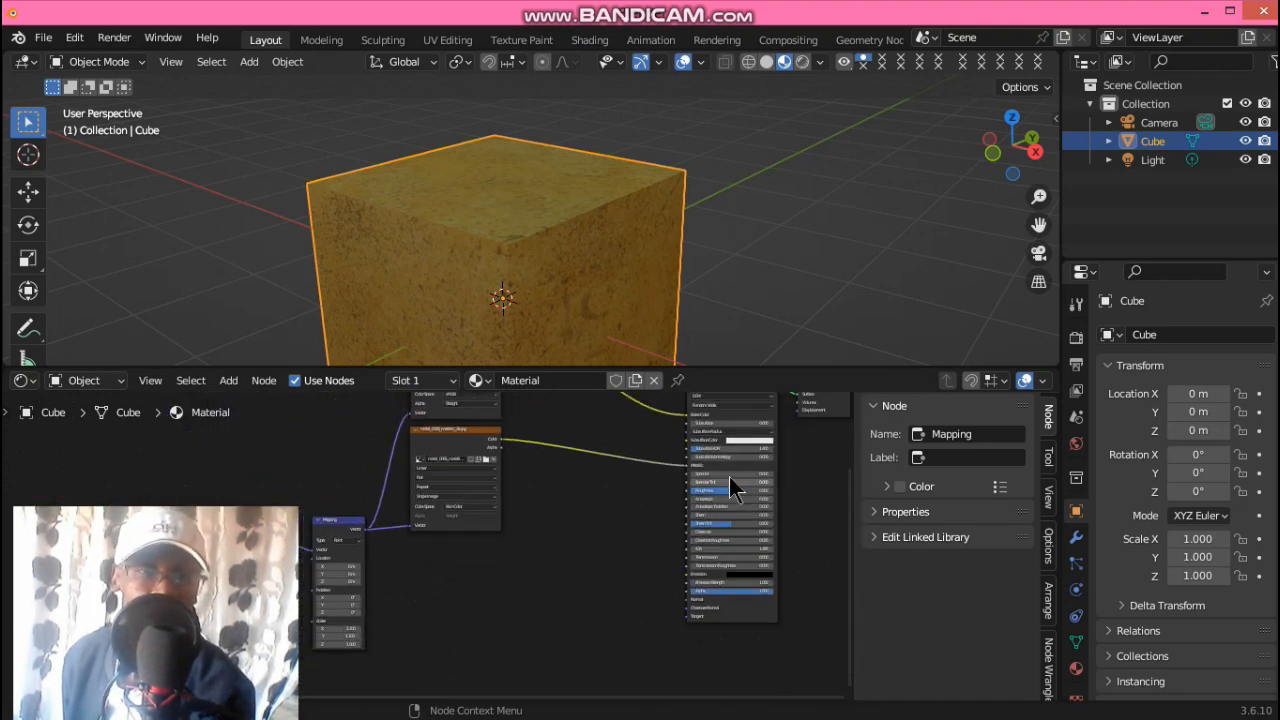
- Insert an Invert Color node into the link between the metal_0065_metallic_2k node and the Principled BSDF's Metallic input
scroll(609, 534, "up", 3)
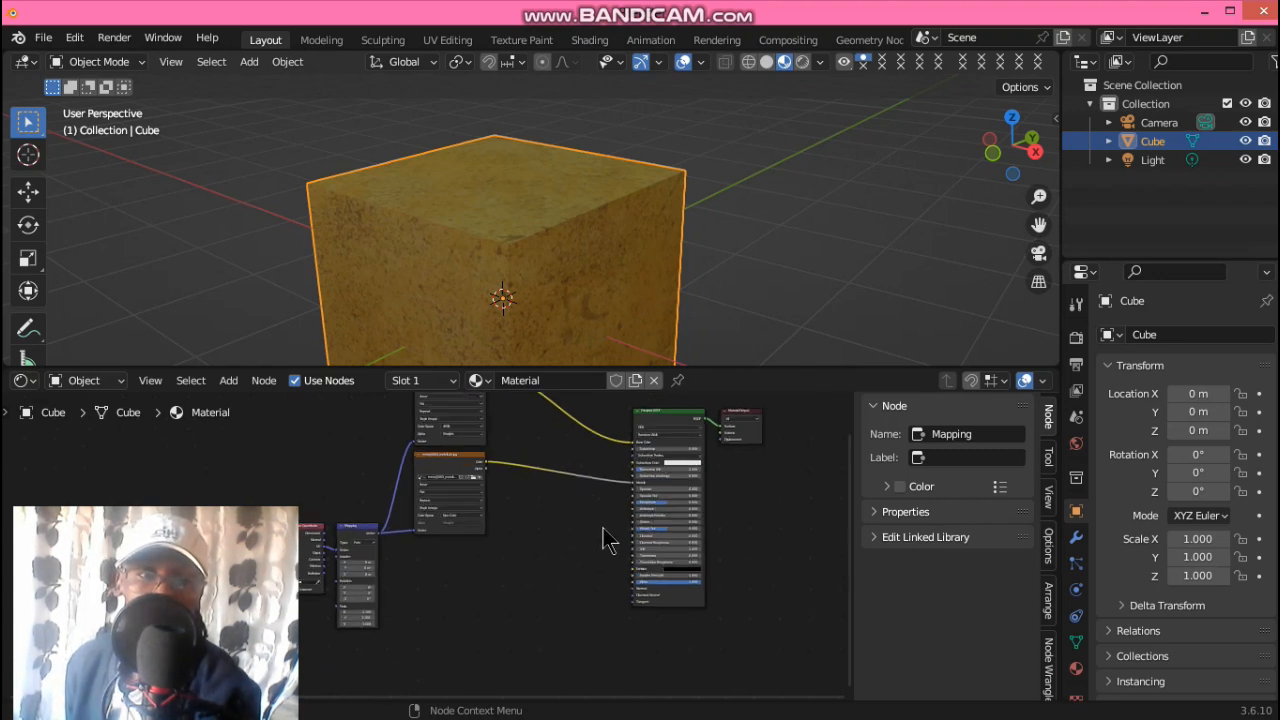
scroll(535, 575, "up", 2)
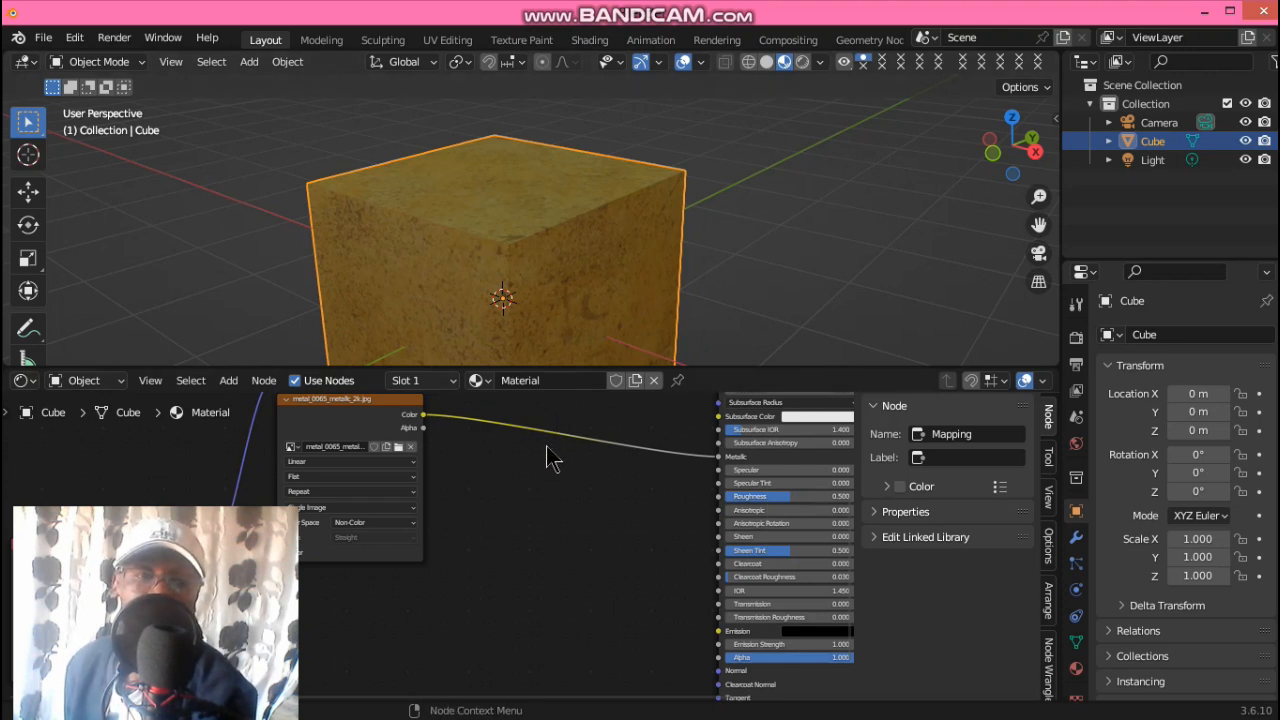
key("shift+a")
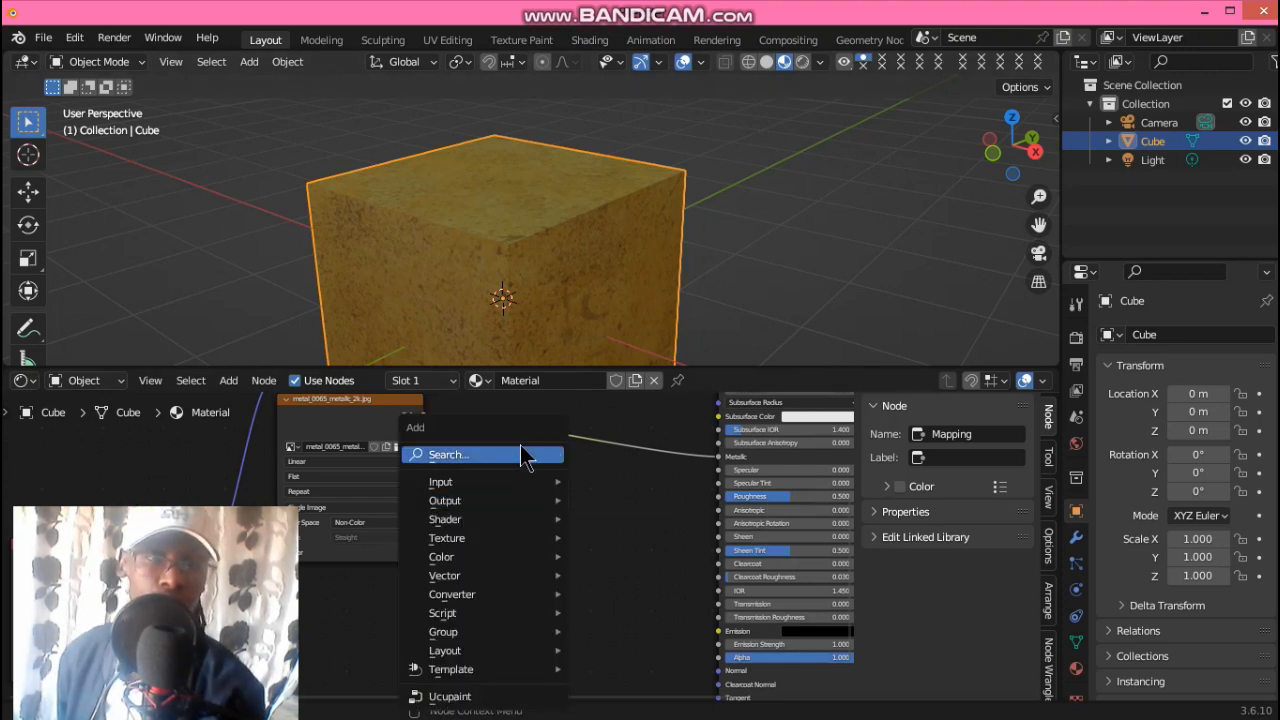
left_click(521, 455)
type("in")
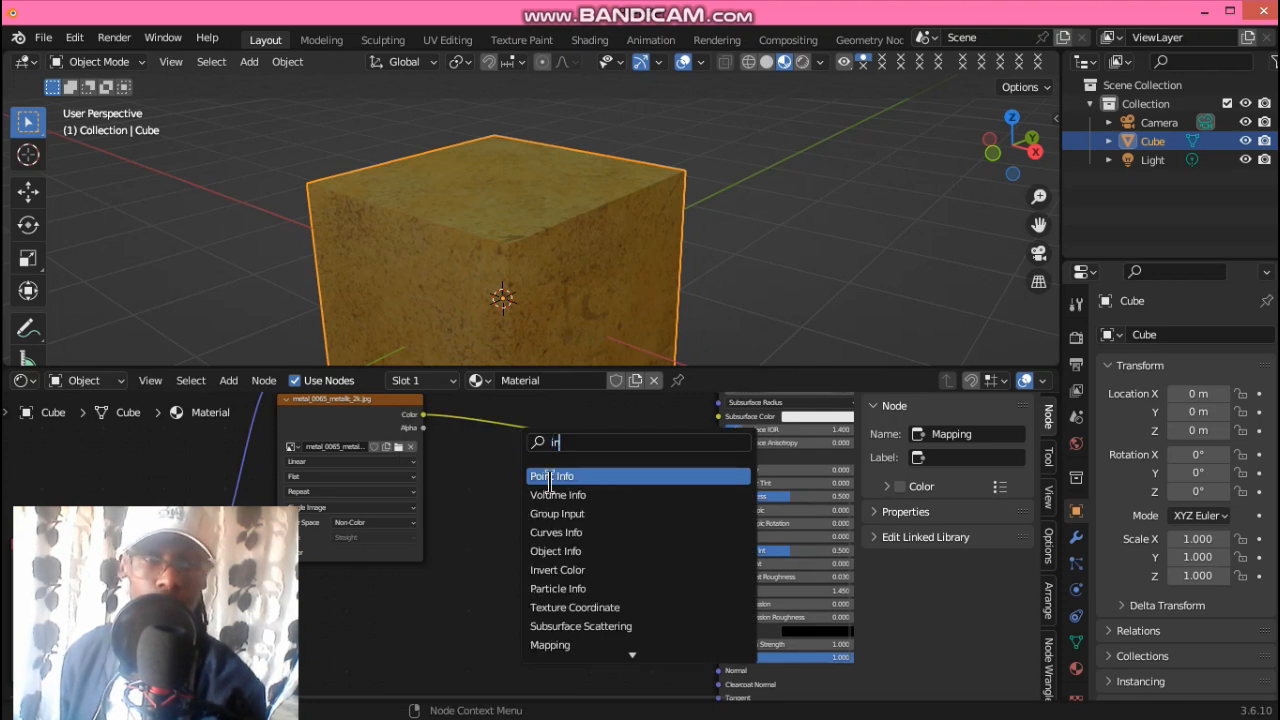
type("v")
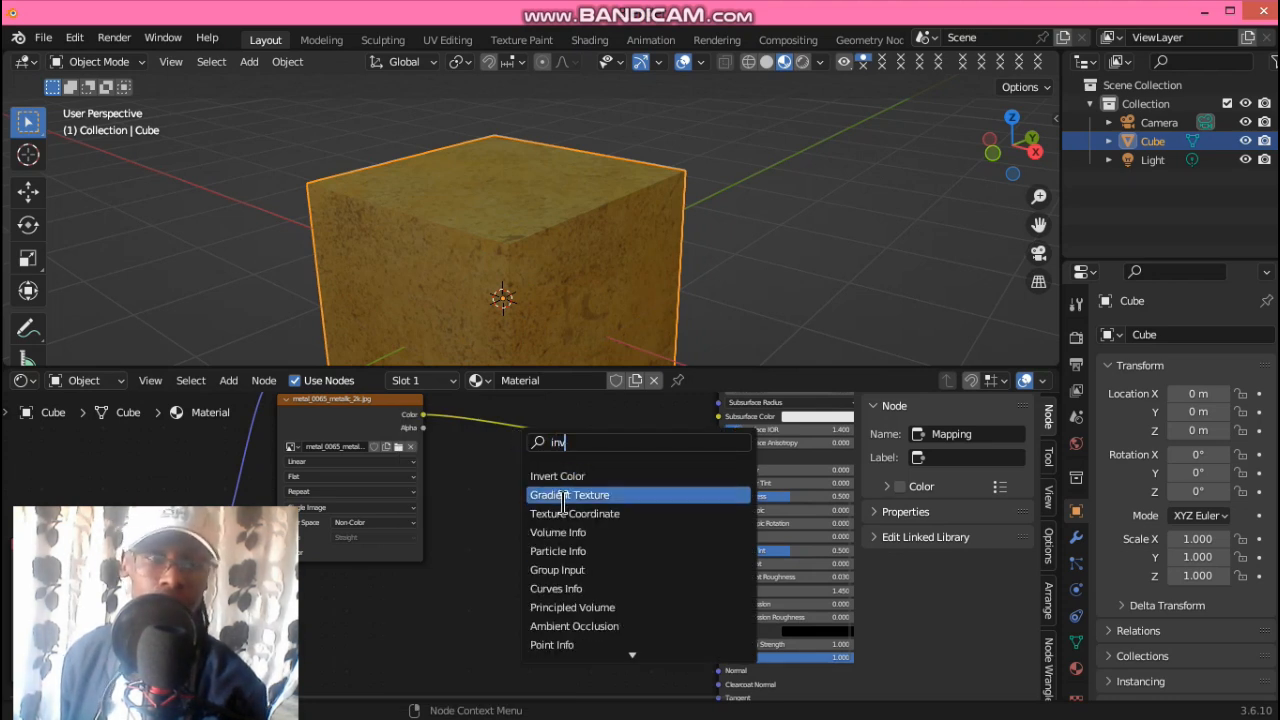
left_click(560, 476)
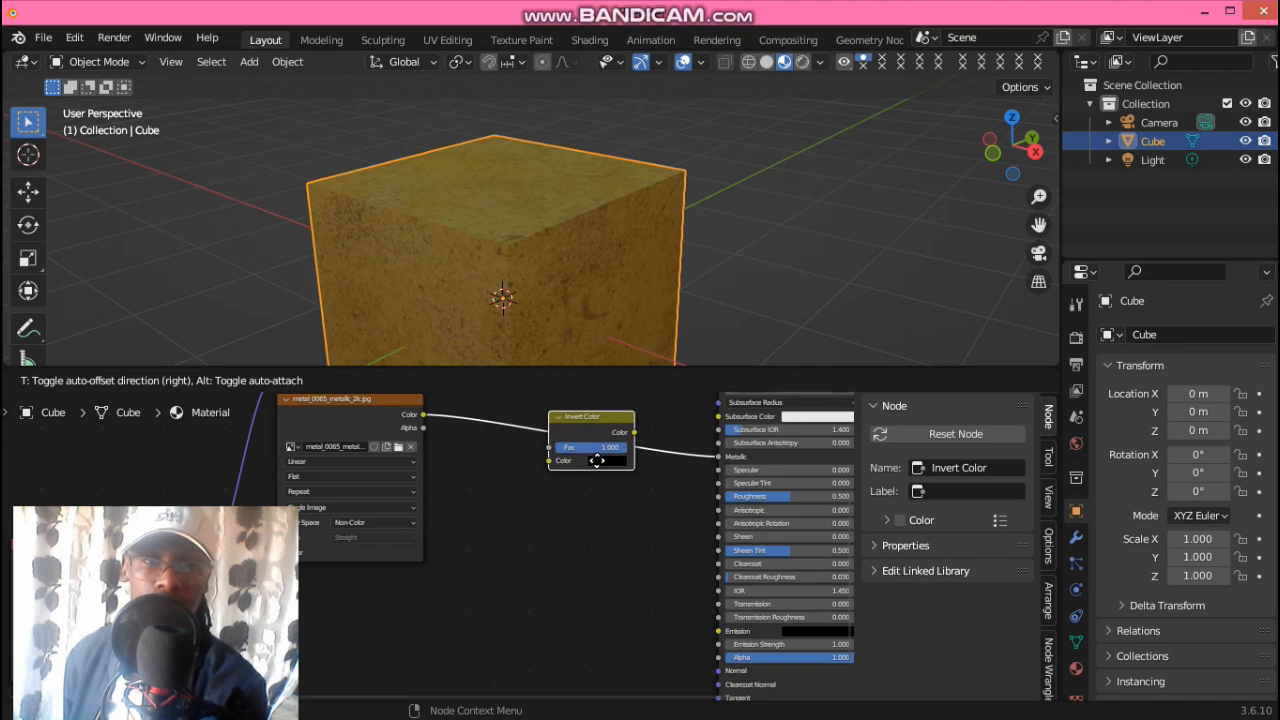
left_click(590, 478)
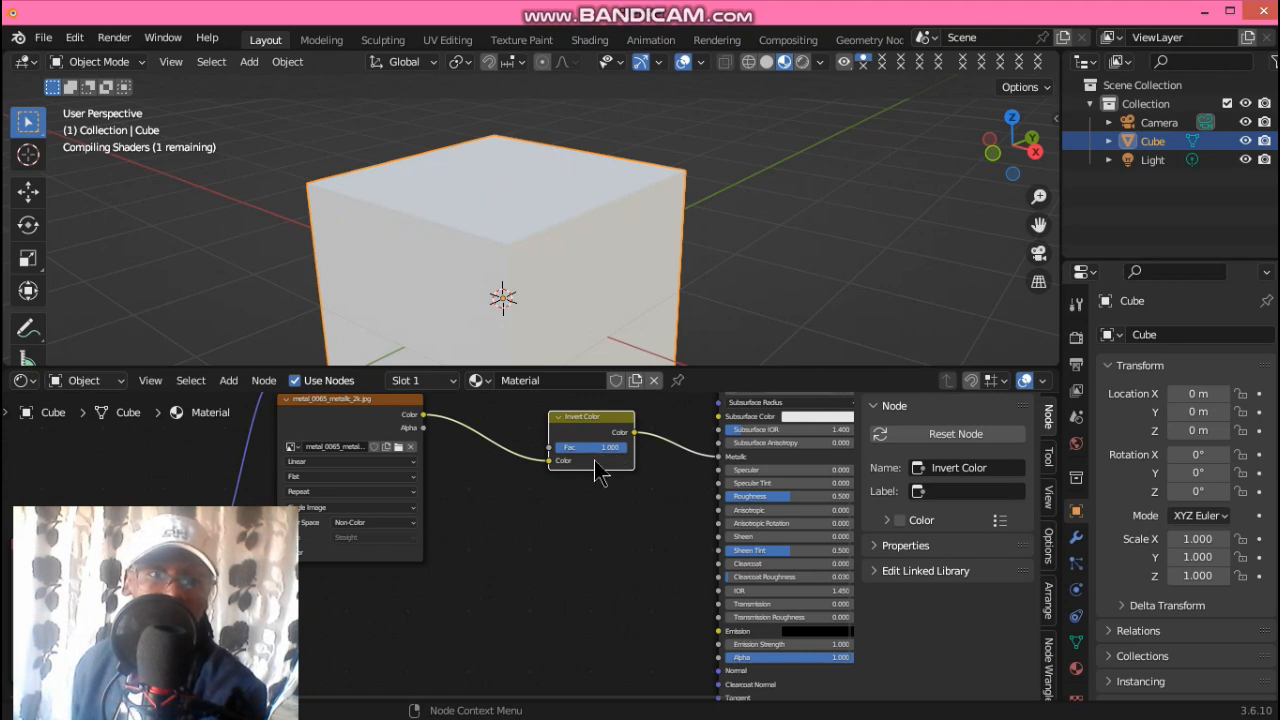
left_click_drag(606, 458, 630, 448)
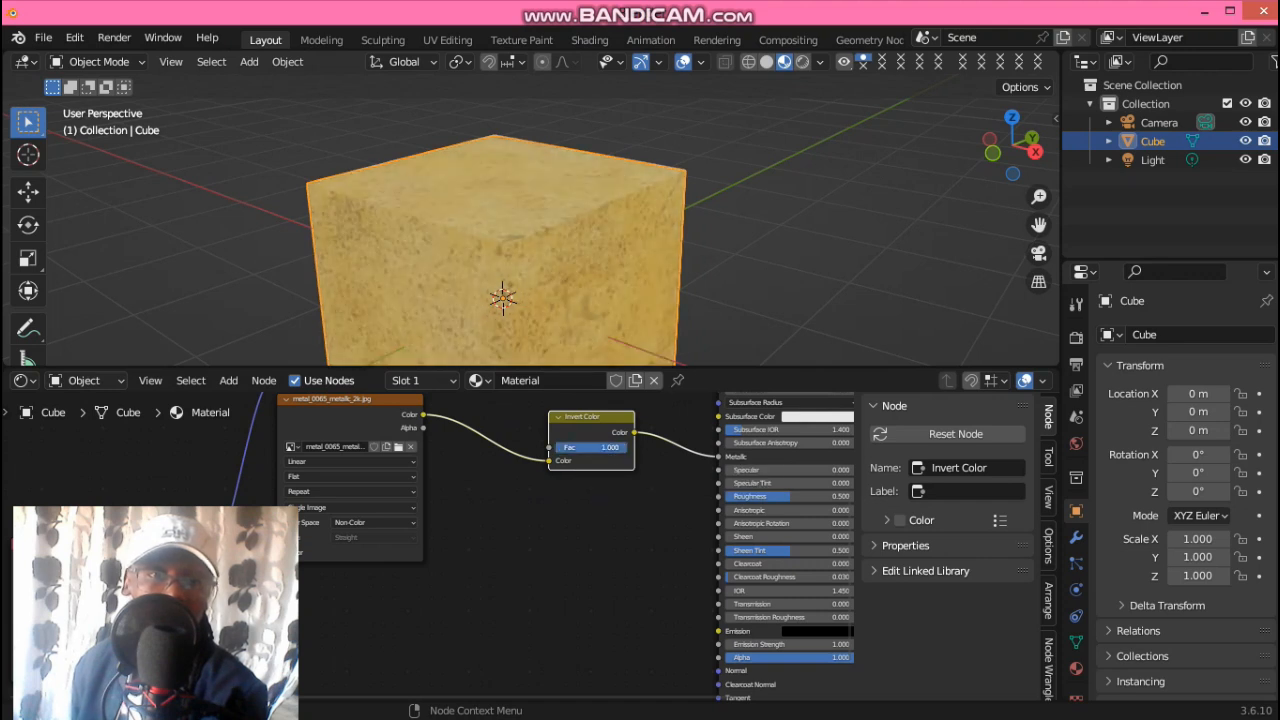
- Try the Principled BSDF's Roughness at 1.000, and then lower it to about 0.42
middle_click_drag(517, 571, 452, 574)
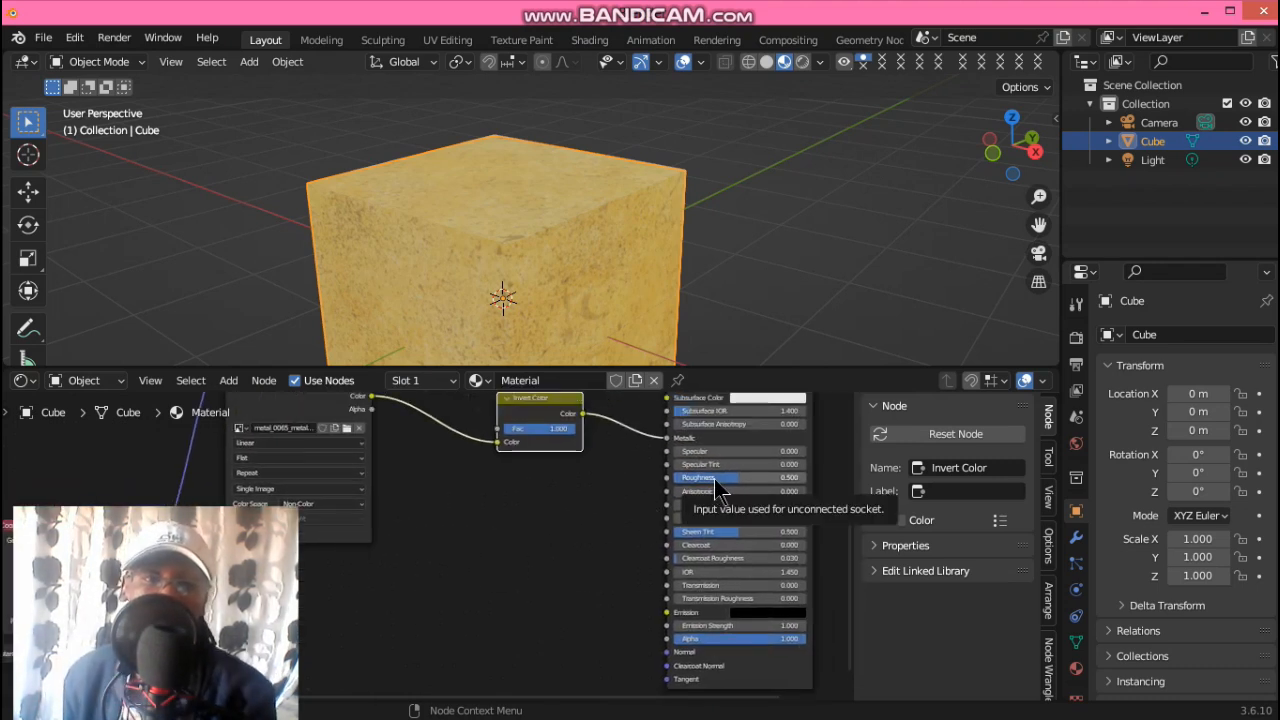
left_click_drag(716, 482, 733, 482)
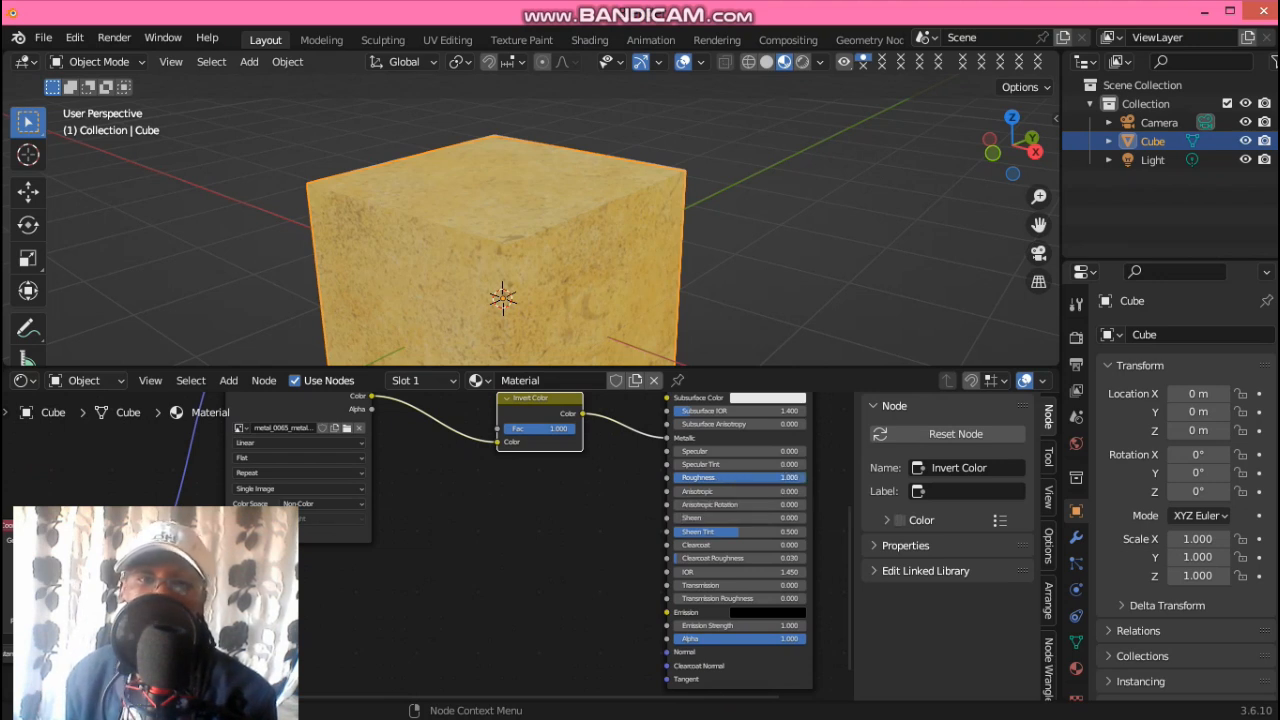
left_click_drag(740, 477, 588, 530)
left_click_drag(700, 477, 670, 477)
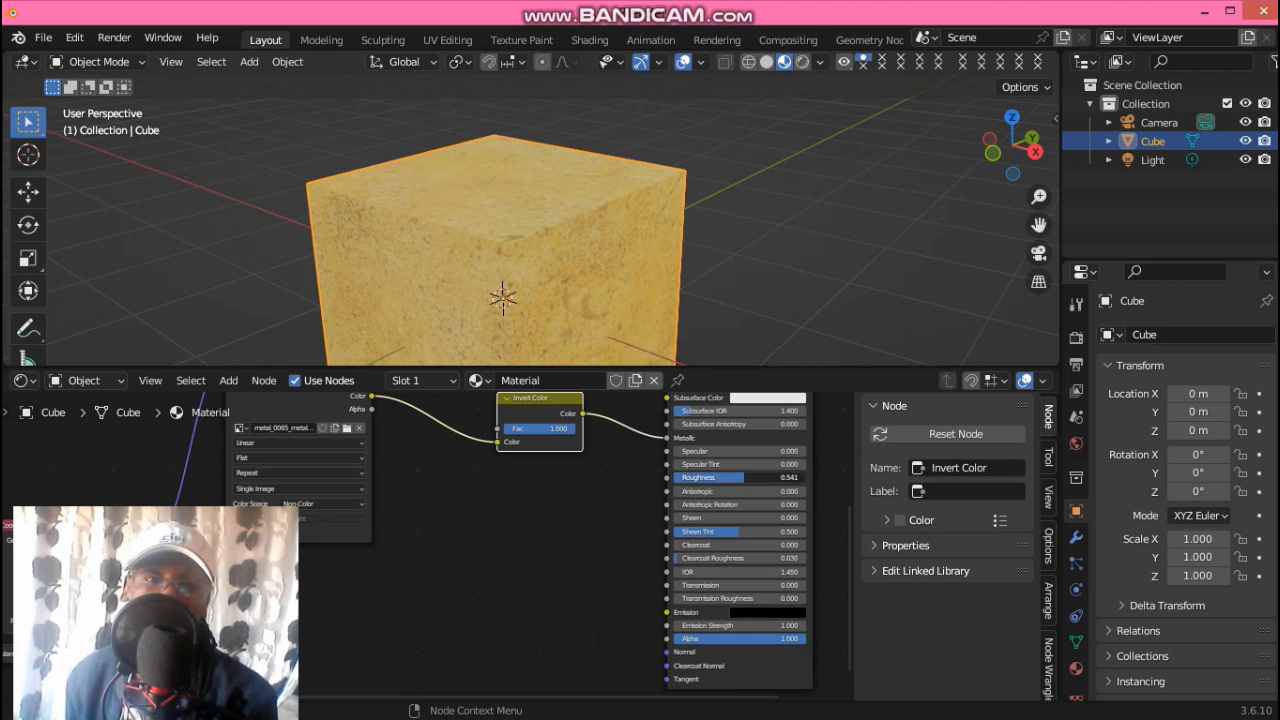
- Switch to File Explorer's GOLD folder, bring the metal_0065_roughness_2k image into the Shader Editor, and minimize the folder window
middle_click_drag(473, 527, 597, 457)
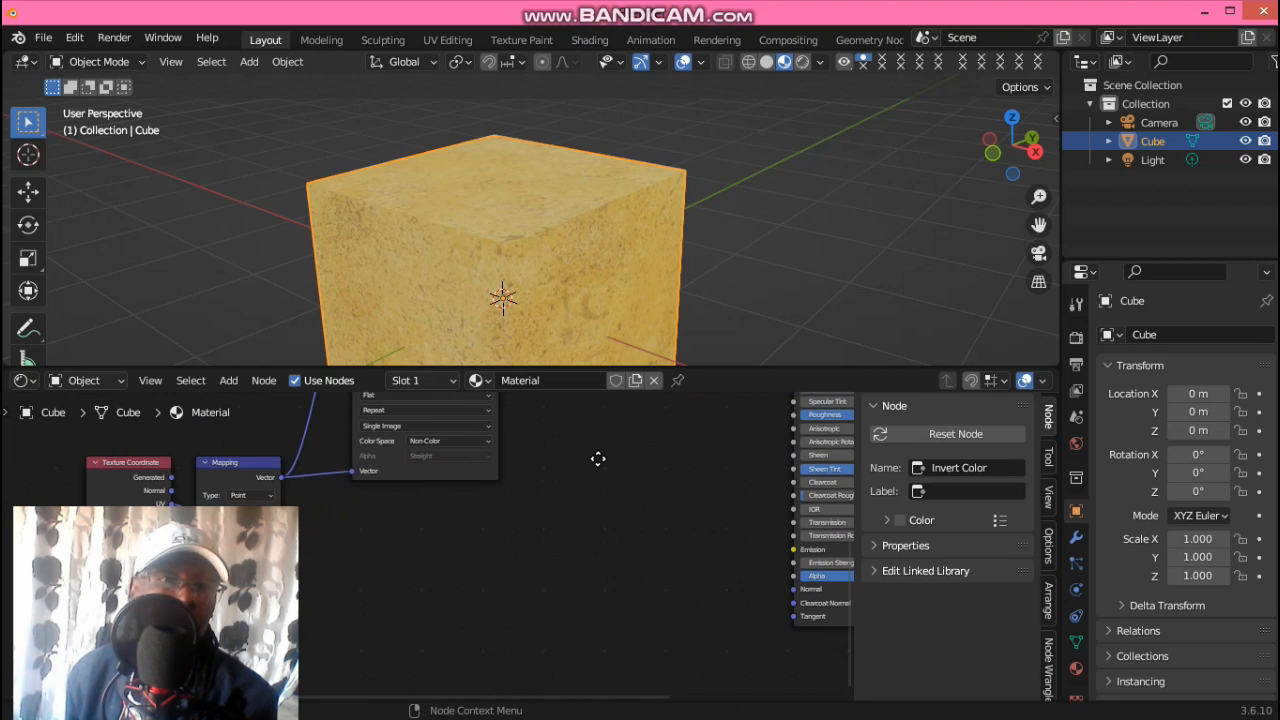
mouse_move(1262, 333)
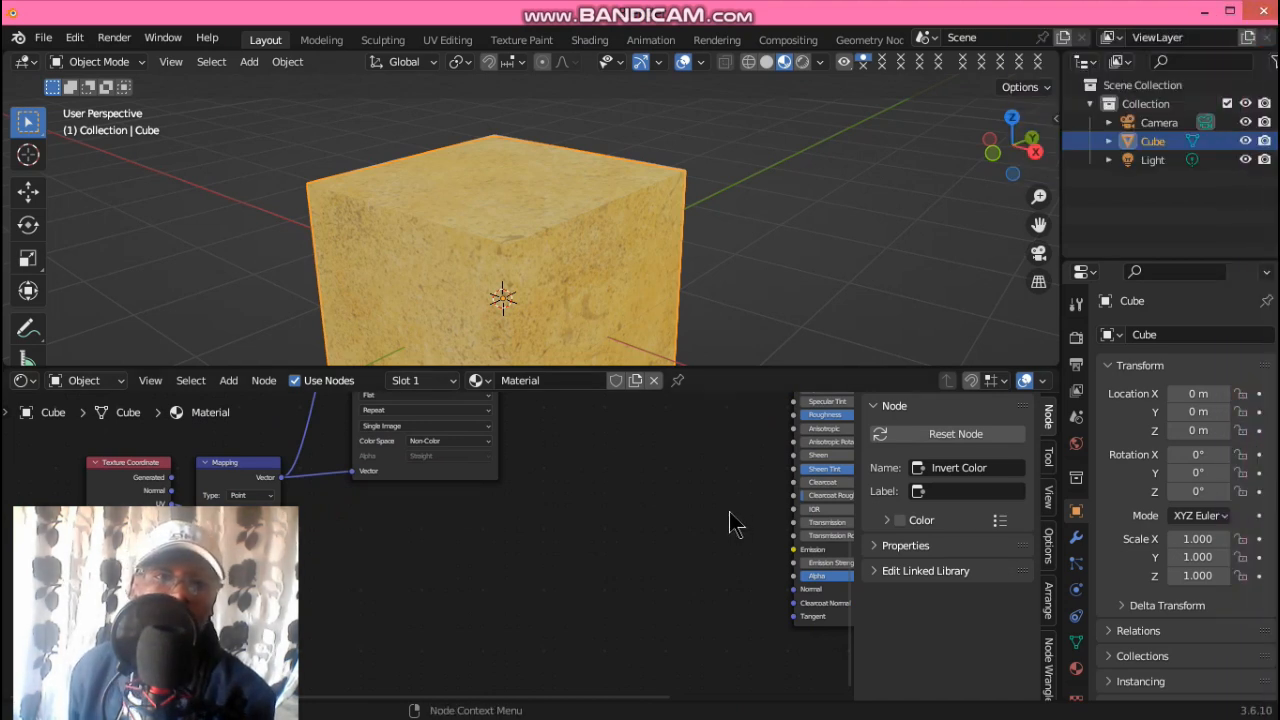
left_click(1260, 152)
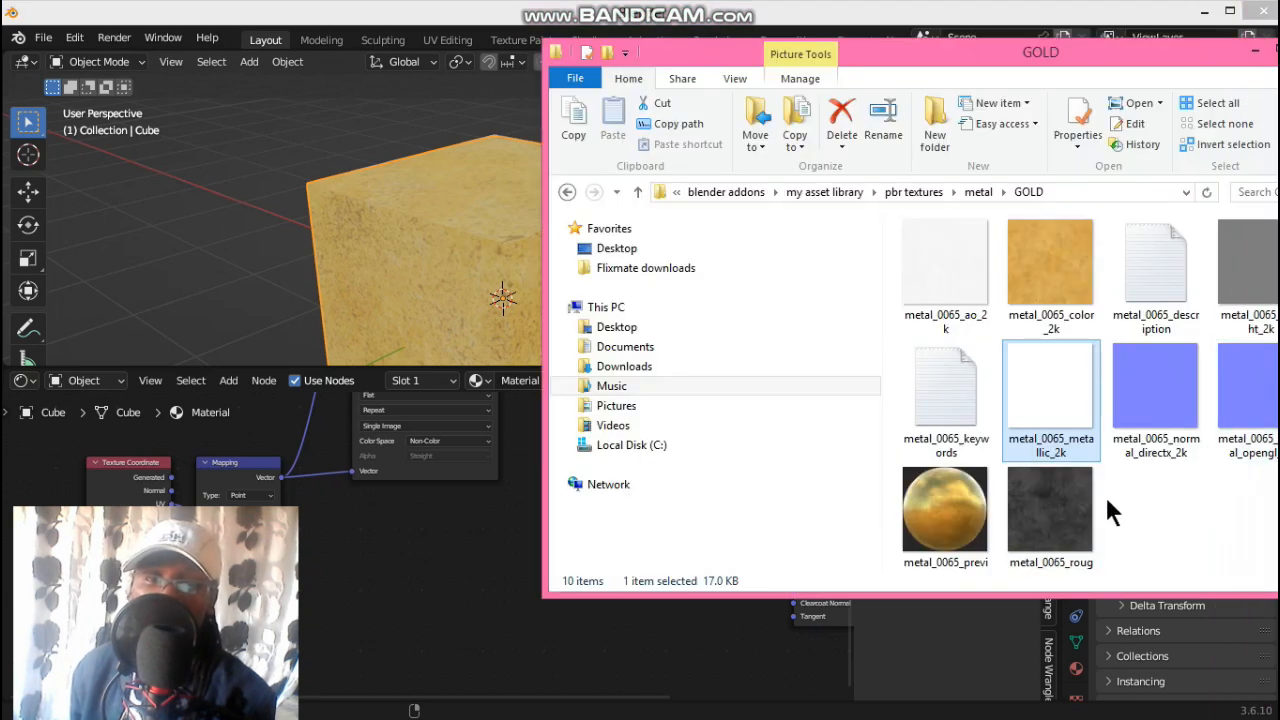
left_click_drag(1141, 53, 1004, 55)
key("Down")
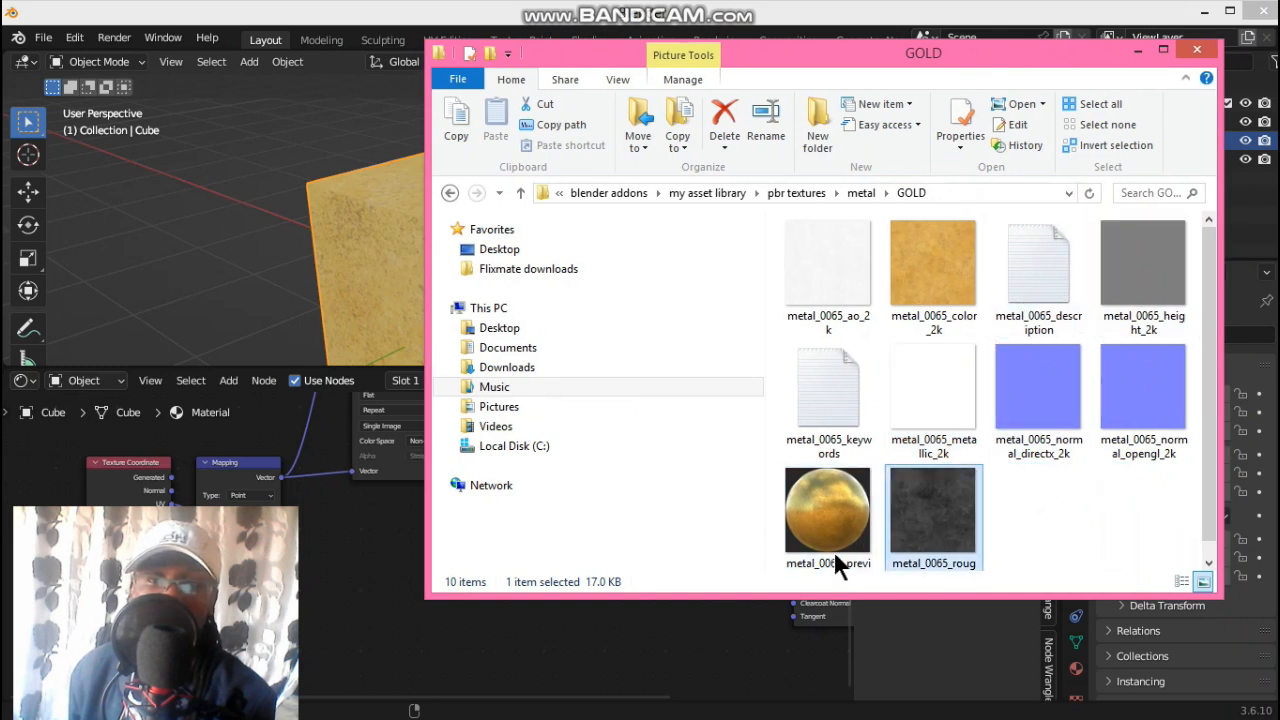
left_click(1137, 51)
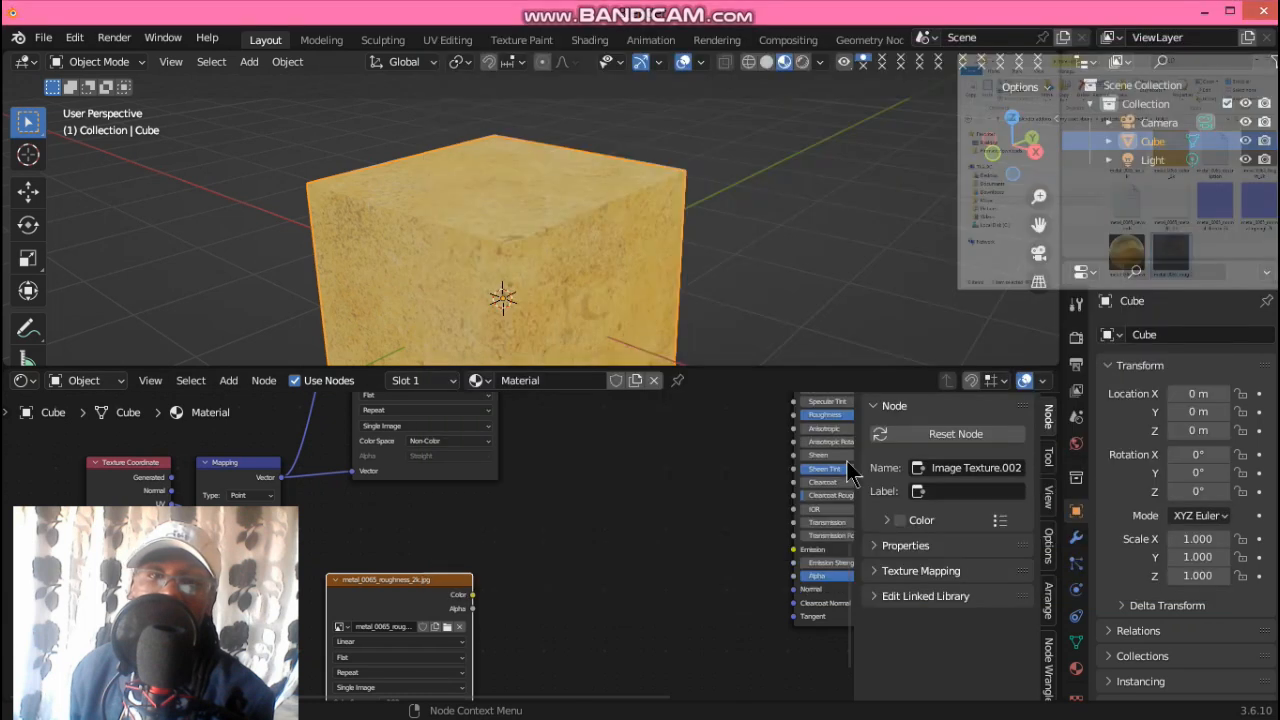
- Connect the Mapping node's Vector output to the metal_0065_roughness_2k node placed below the metallic node, and set its color space to Non-Color
middle_click_drag(706, 562, 804, 511)
middle_click_drag(8, 480, 57, 456)
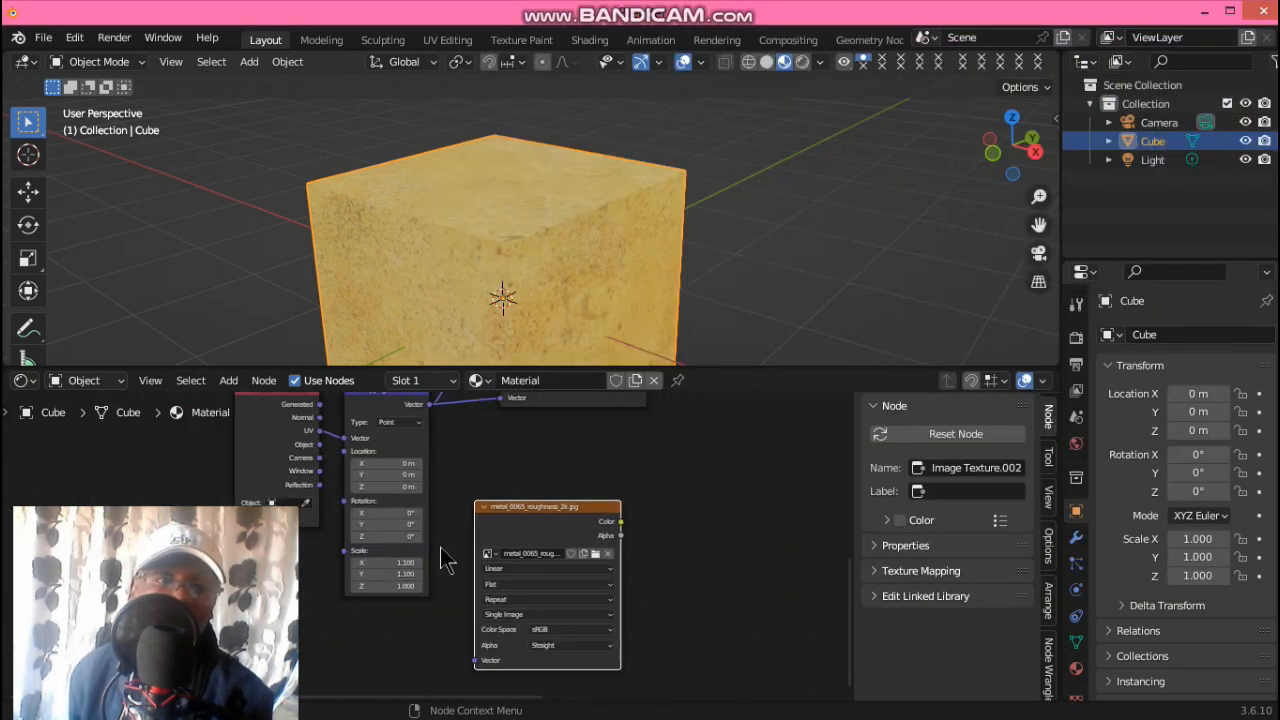
left_click_drag(516, 514, 544, 469)
left_click_drag(432, 450, 520, 616)
left_click(566, 598)
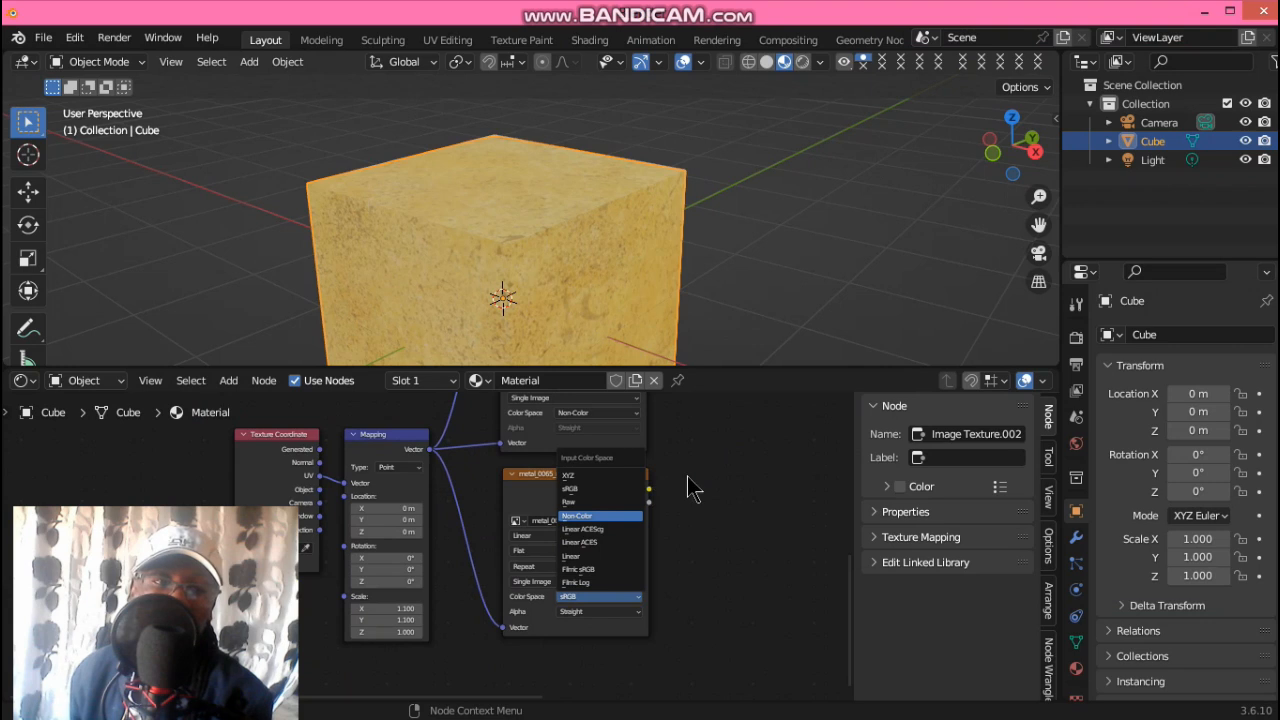
- Delete the Invert Color node and reconnect the metal_0065_metallic_2k node's Color output directly to the Principled BSDF's Metallic input
middle_click_drag(711, 461, 482, 604)
left_click(591, 448)
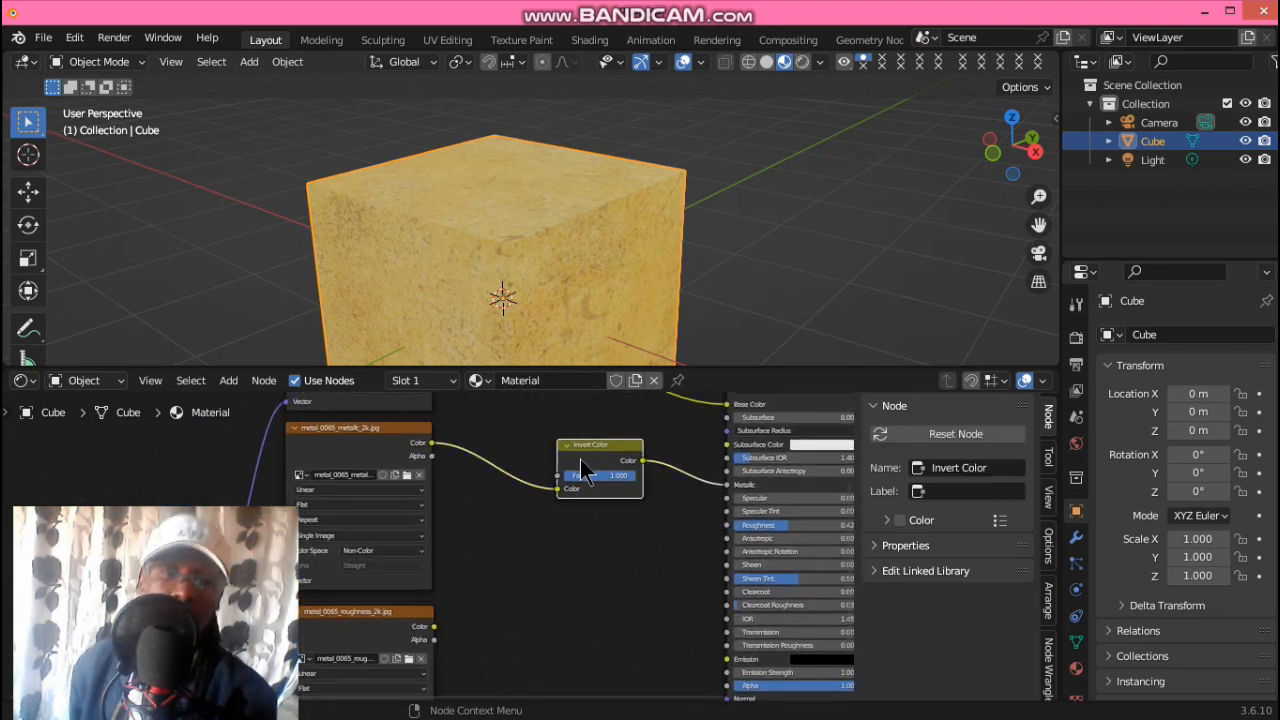
key("Delete")
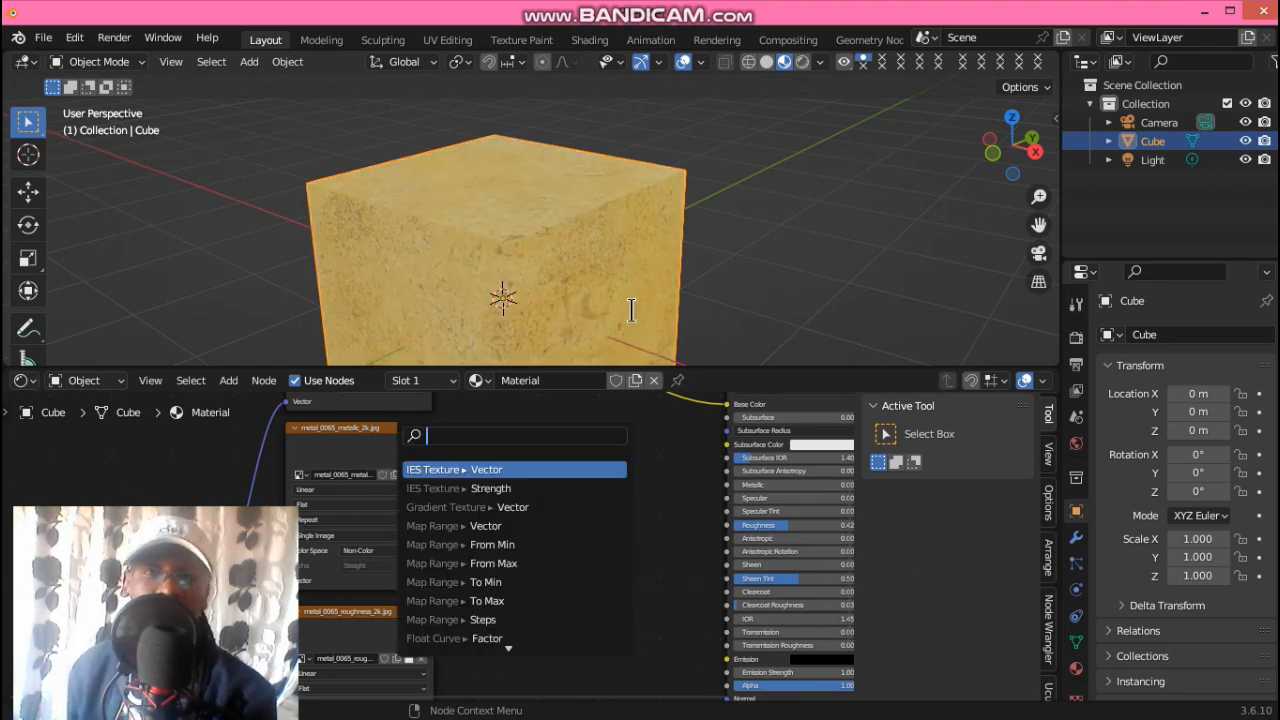
key("Escape")
left_click_drag(431, 442, 724, 485)
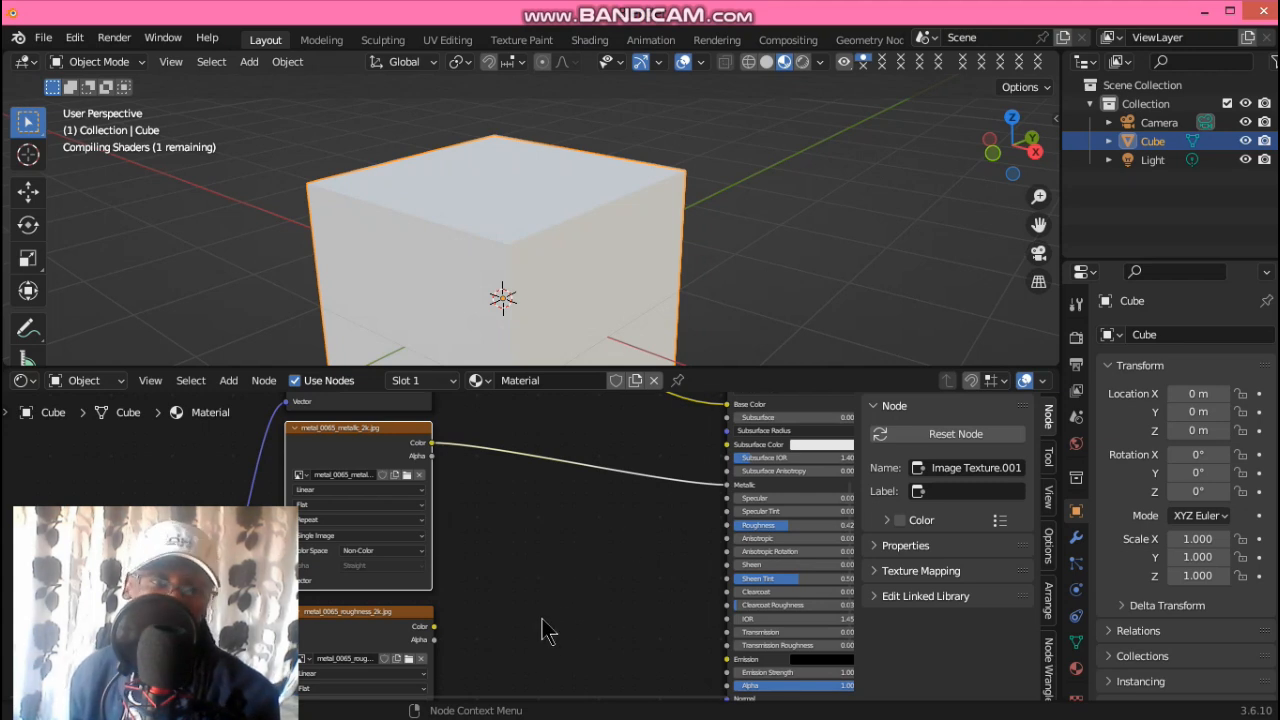
- Add an Invert Color node between the metal_0065_roughness_2k node and the Principled BSDF
middle_click_drag(555, 635, 584, 542)
middle_click_drag(684, 525, 643, 571)
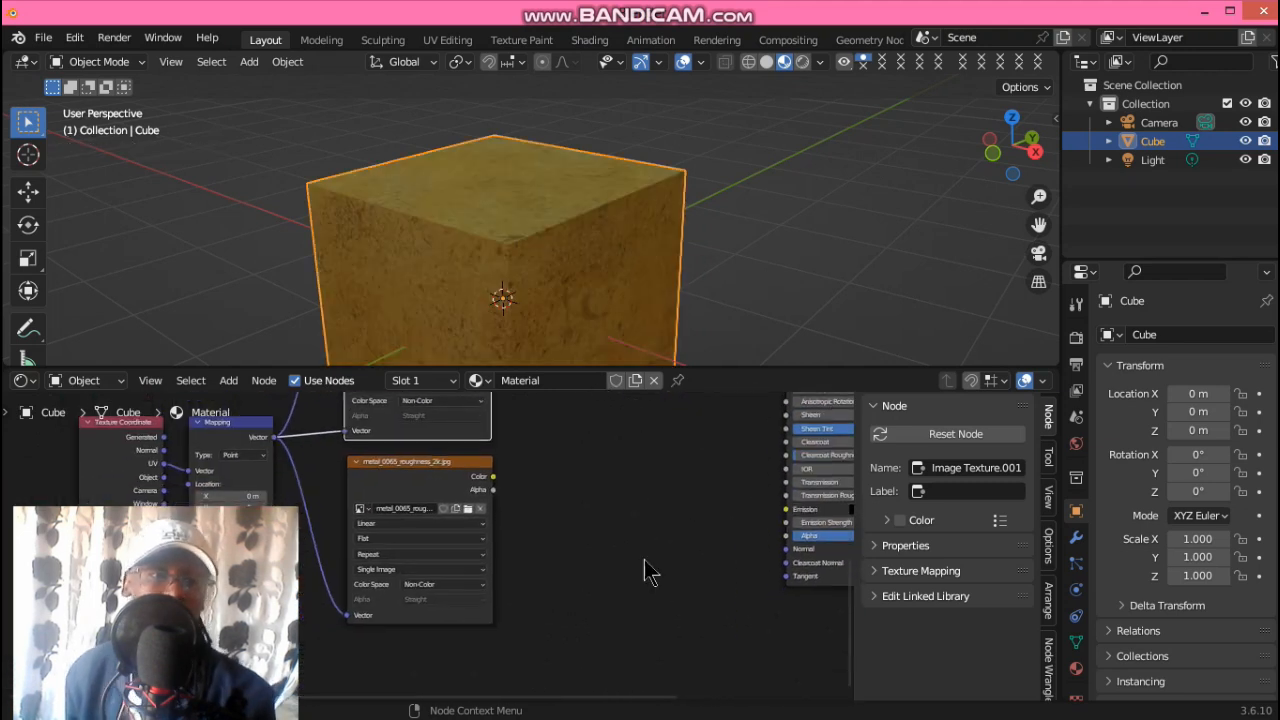
left_click(430, 480)
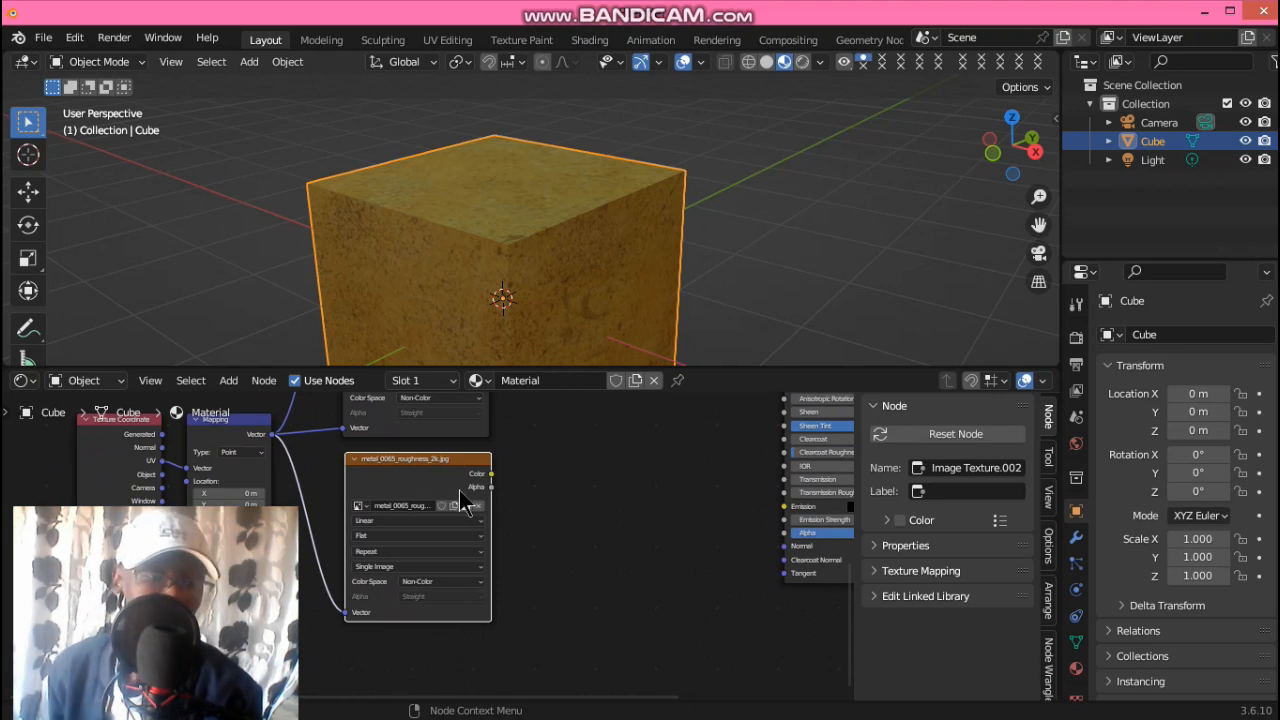
key("shift+a")
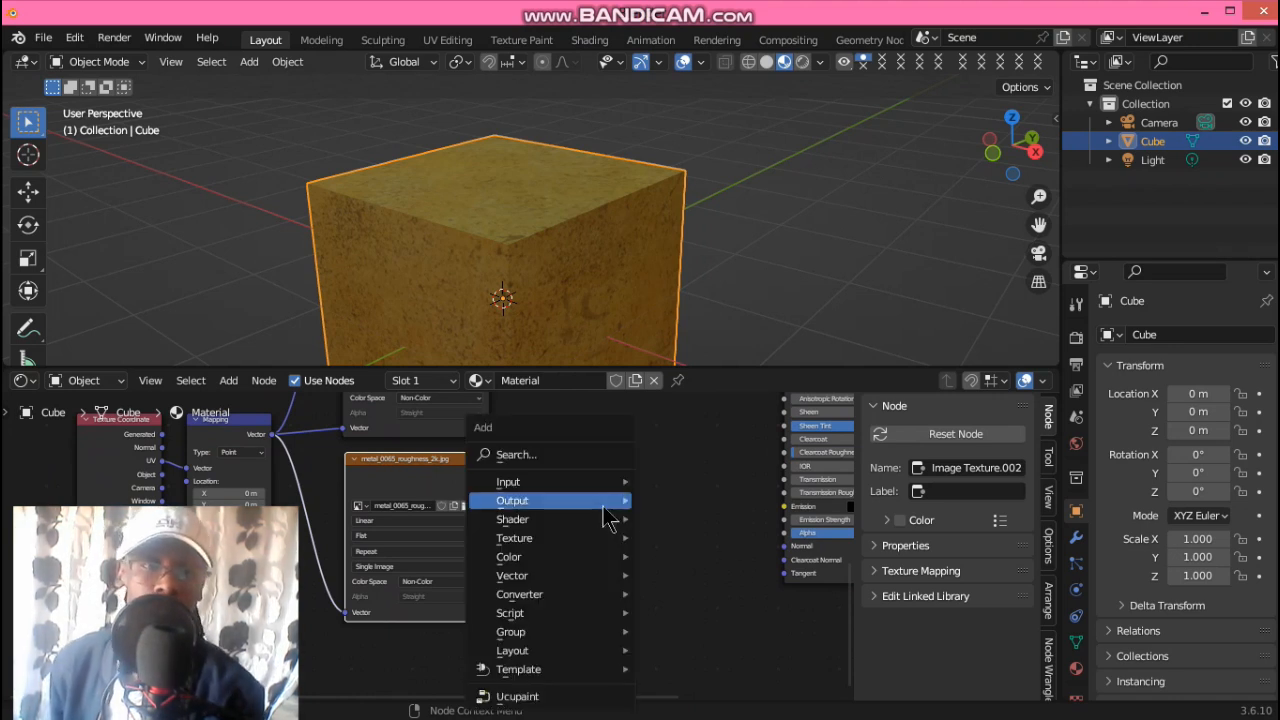
left_click(585, 455)
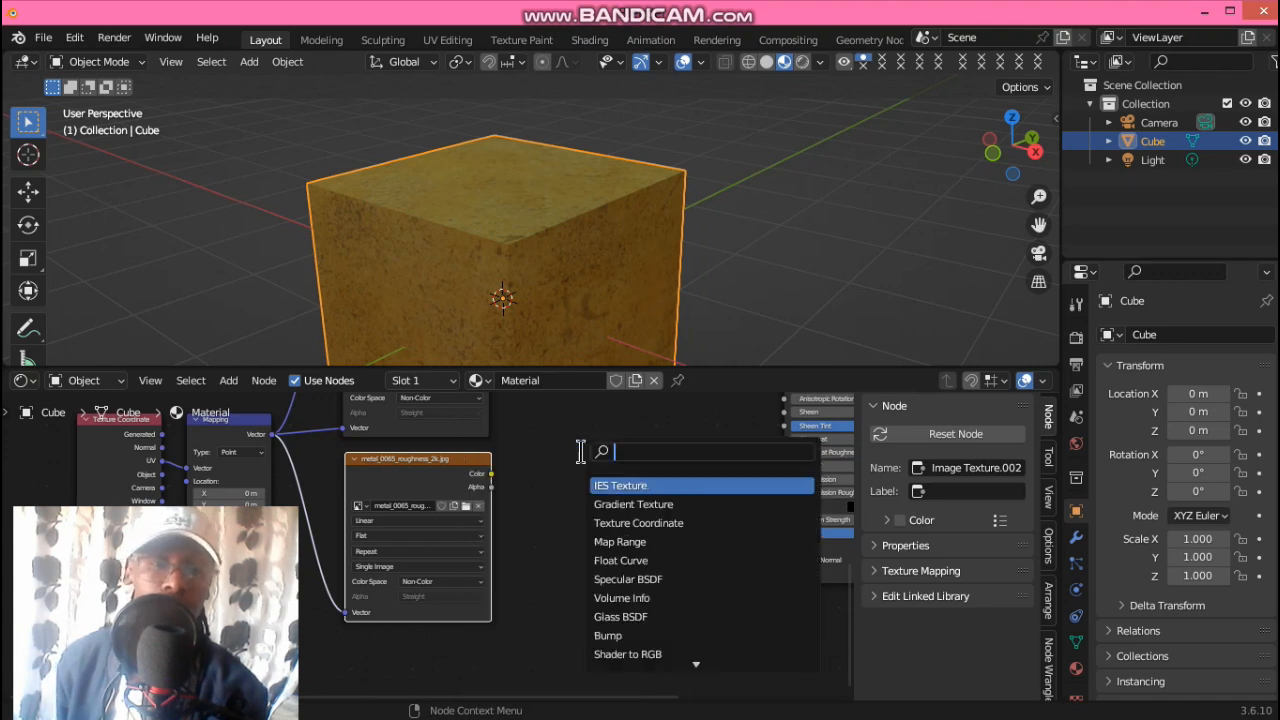
type("inv")
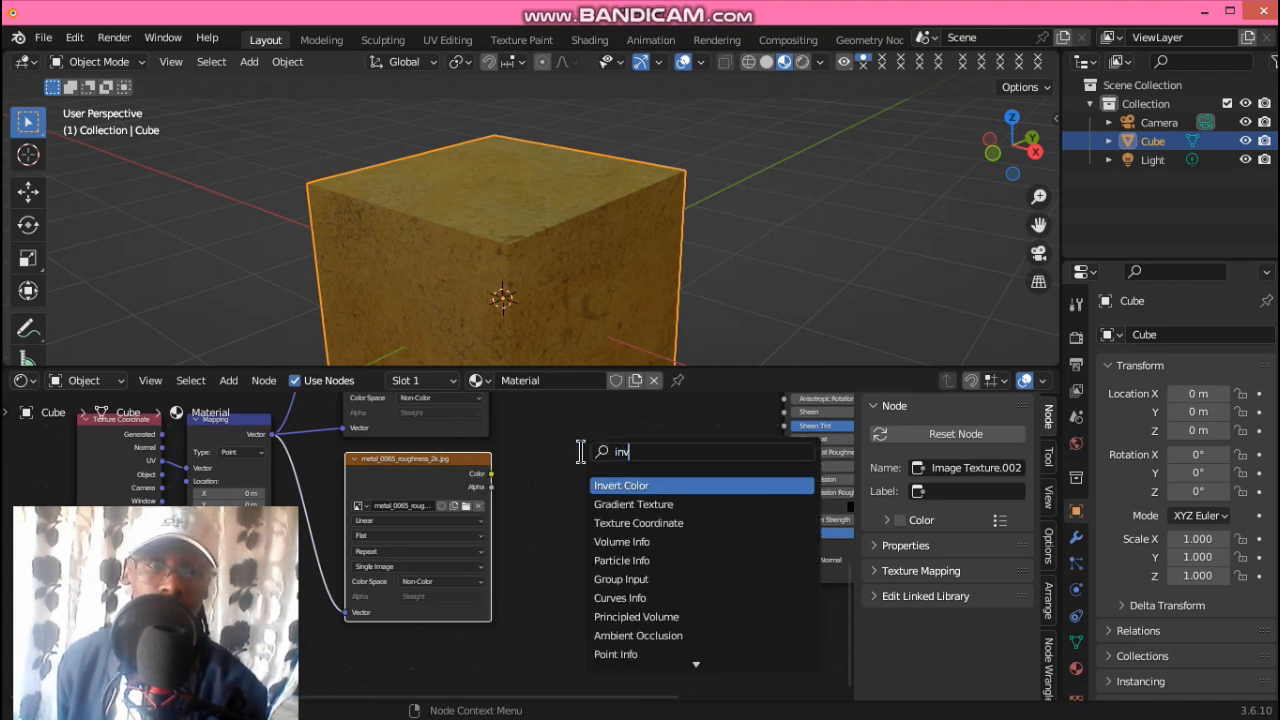
left_click(625, 485)
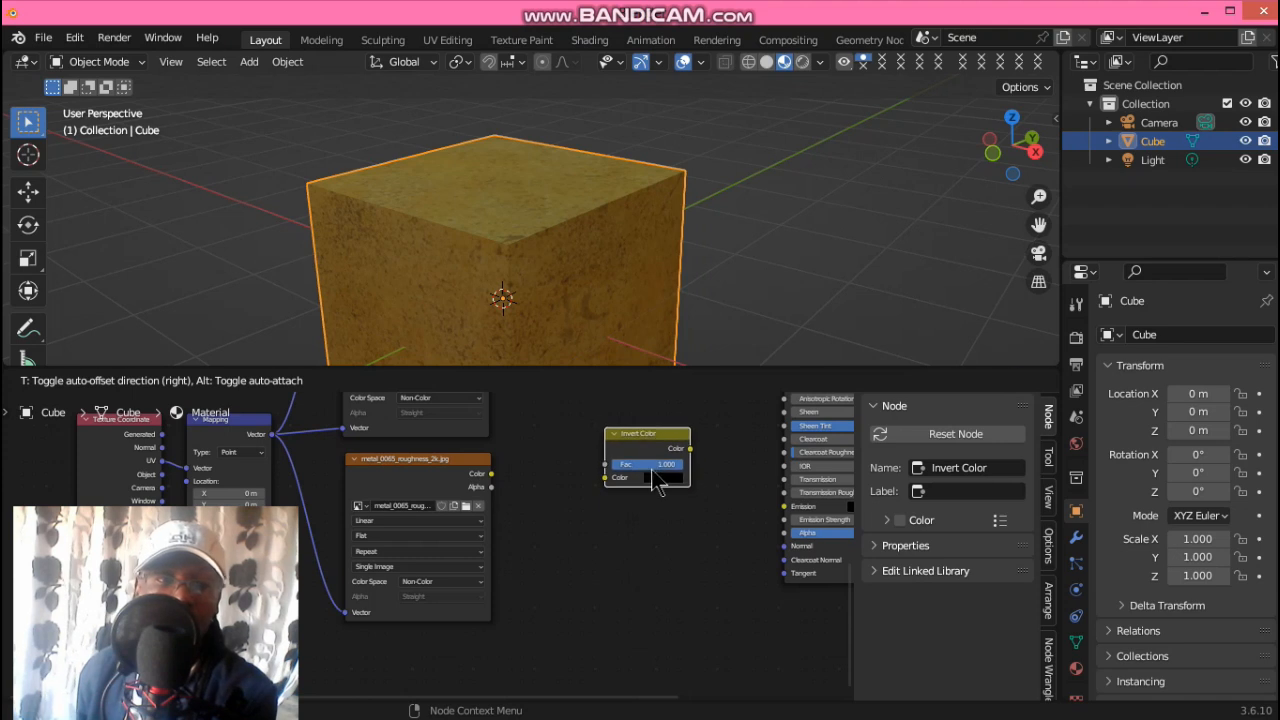
left_click(660, 475)
middle_click_drag(720, 591, 667, 631)
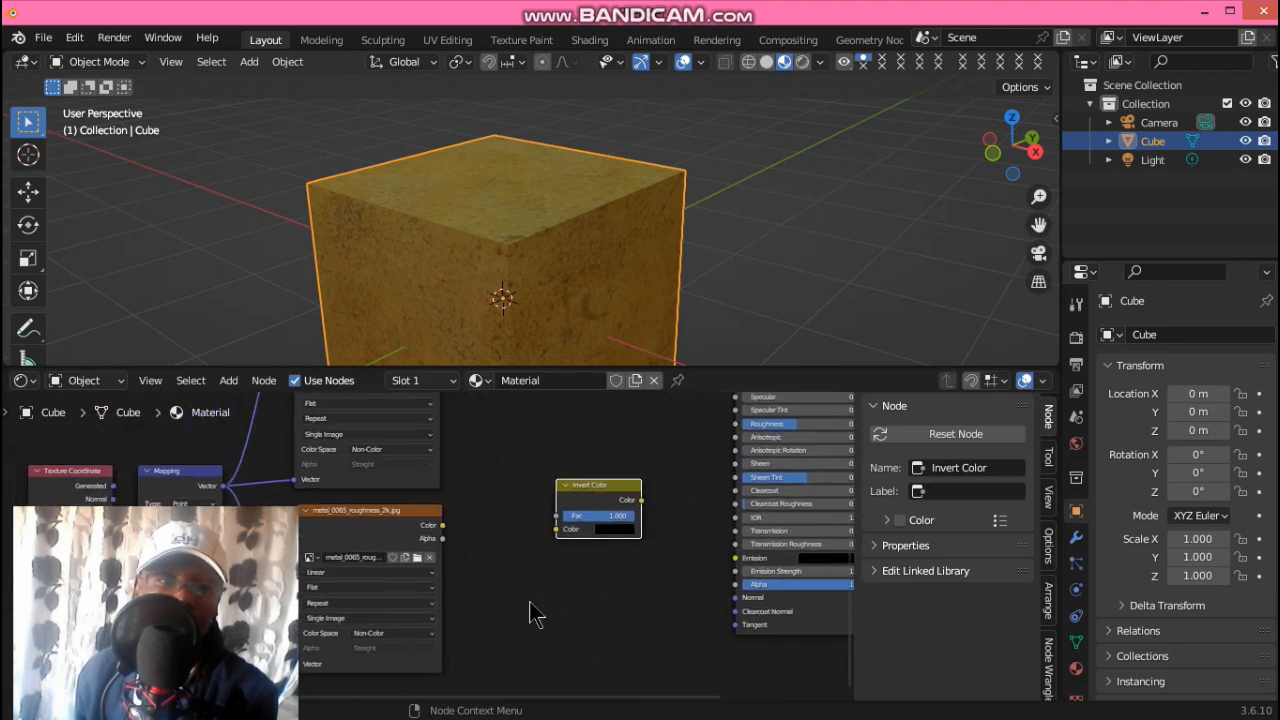
- Connect the metal_0065_roughness_2k node's Color output through the Invert Color node to the Principled BSDF's Roughness input
left_click_drag(443, 526, 555, 529)
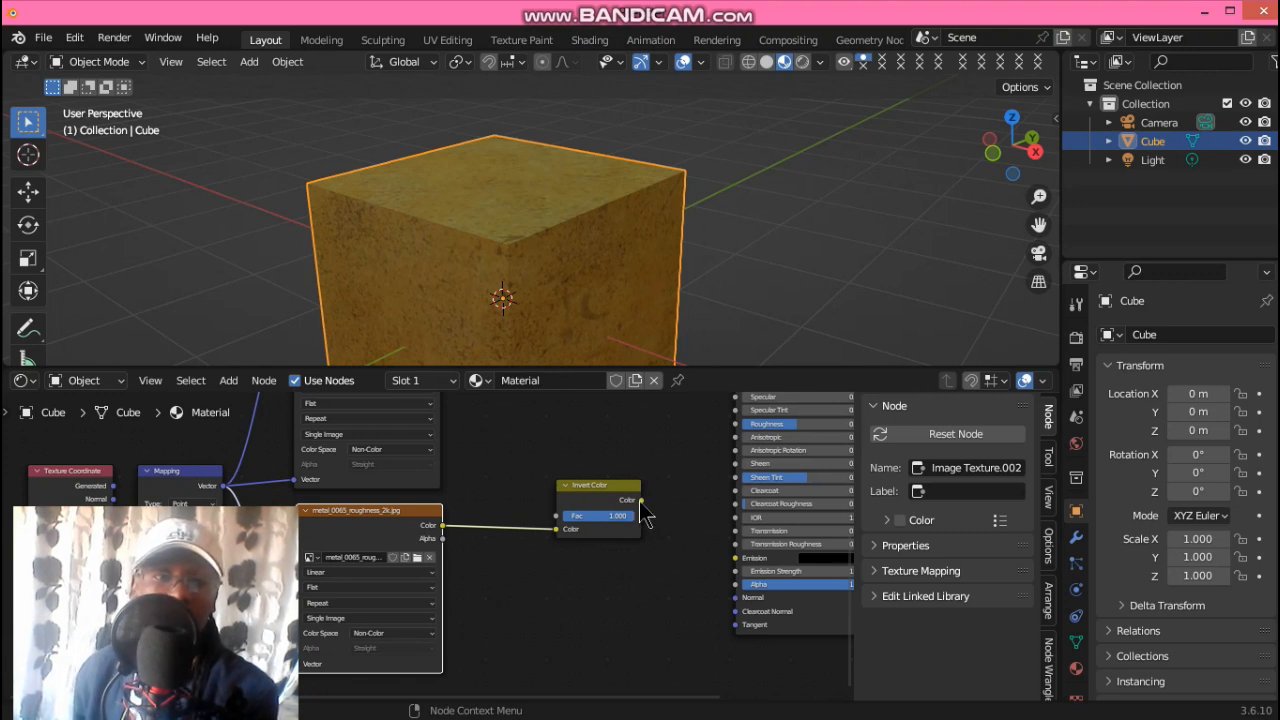
left_click_drag(642, 502, 736, 424)
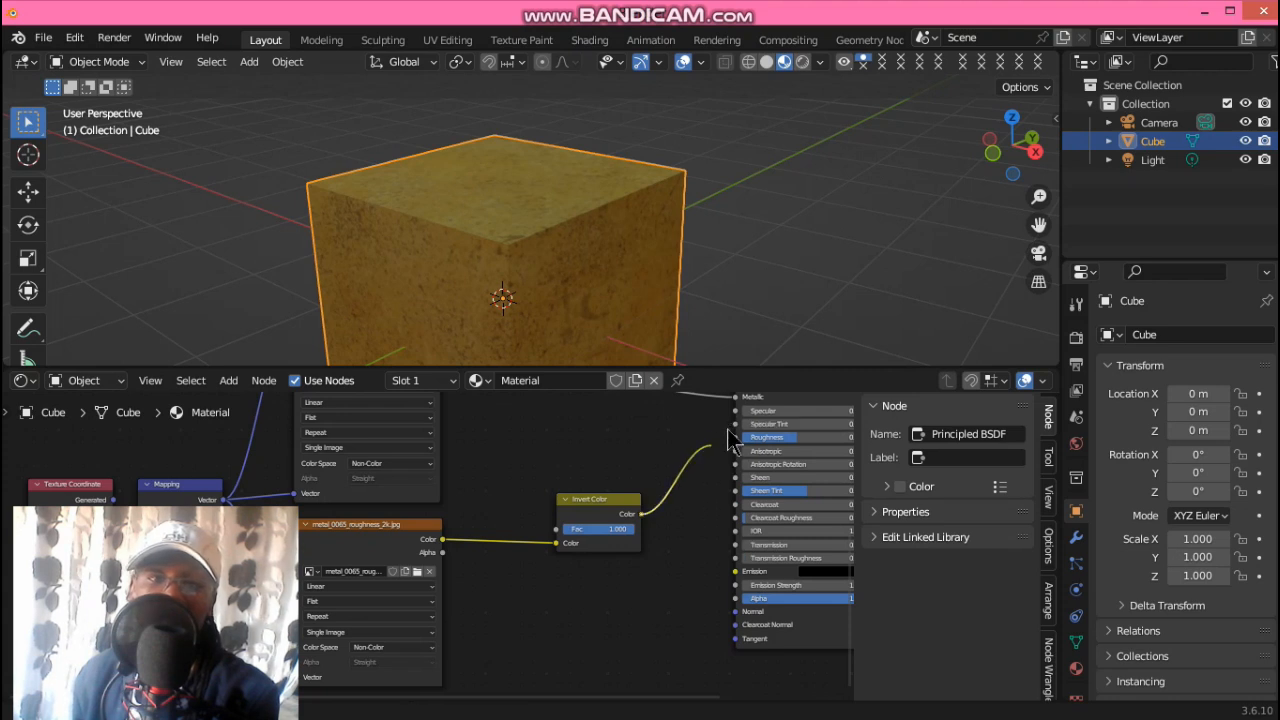
mouse_move(734, 425)
left_mouse_down()
mouse_move(706, 455)
mouse_move(735, 437)
left_mouse_up()
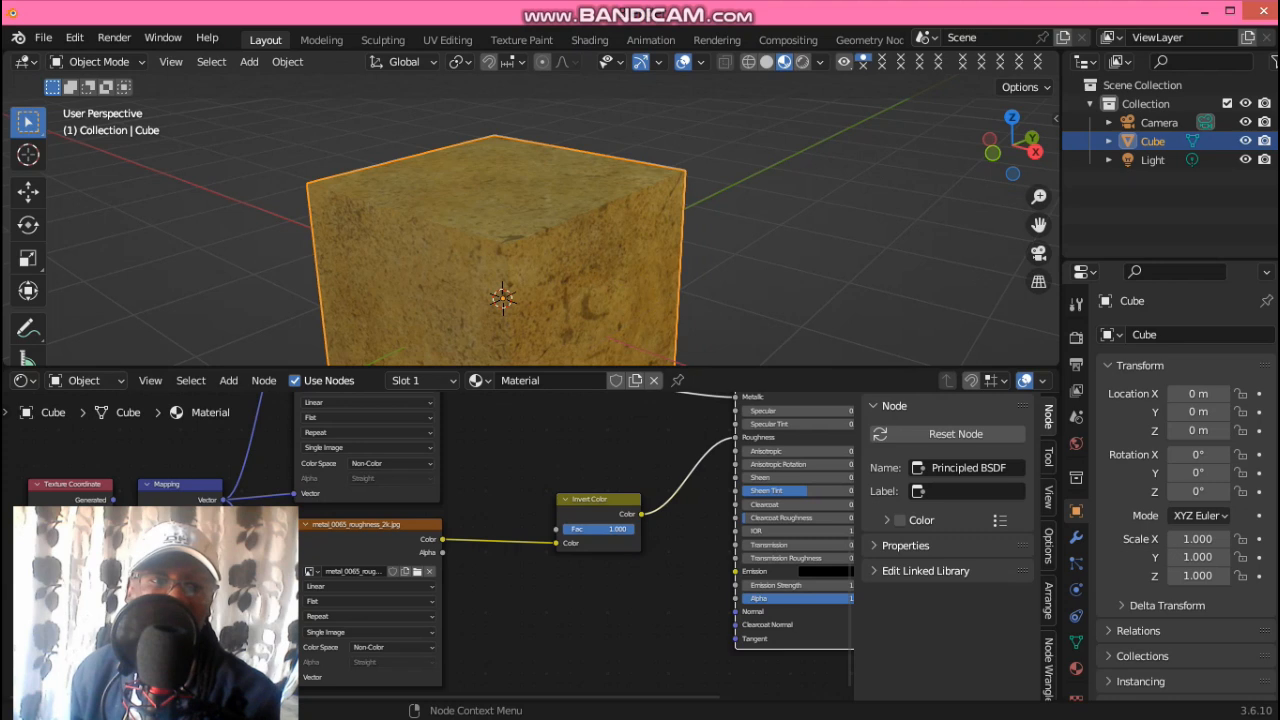
- Set the Fac of the Invert Color node feeding the Roughness input to 0.000
left_click_drag(618, 528, 563, 528)
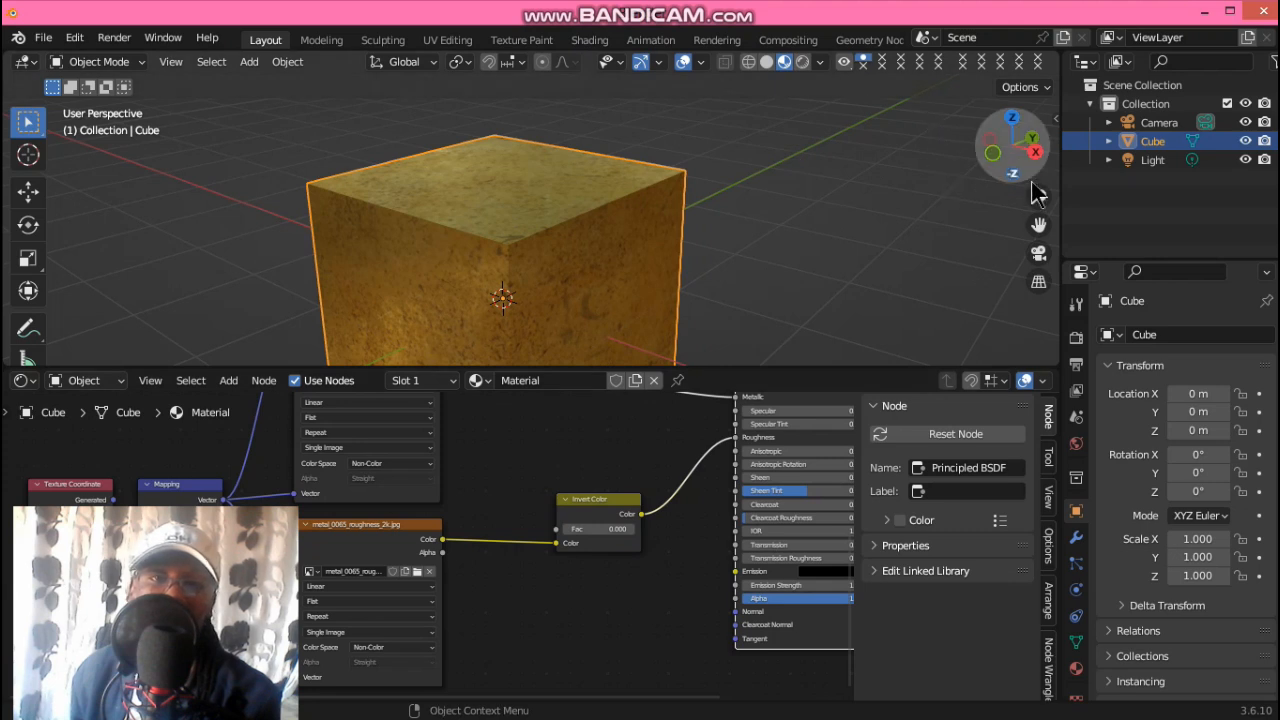
left_click_drag(1039, 197, 1039, 225)
mouse_move(1032, 152)
left_mouse_down()
mouse_move(1024, 115)
mouse_move(948, 114)
mouse_move(985, 78)
mouse_move(1034, 66)
mouse_move(1155, 108)
mouse_move(1110, 62)
mouse_move(1020, 72)
mouse_move(900, 205)
mouse_move(780, 222)
mouse_move(900, 125)
mouse_move(1000, 112)
mouse_move(1028, 165)
mouse_move(990, 145)
mouse_move(1028, 150)
left_mouse_up()
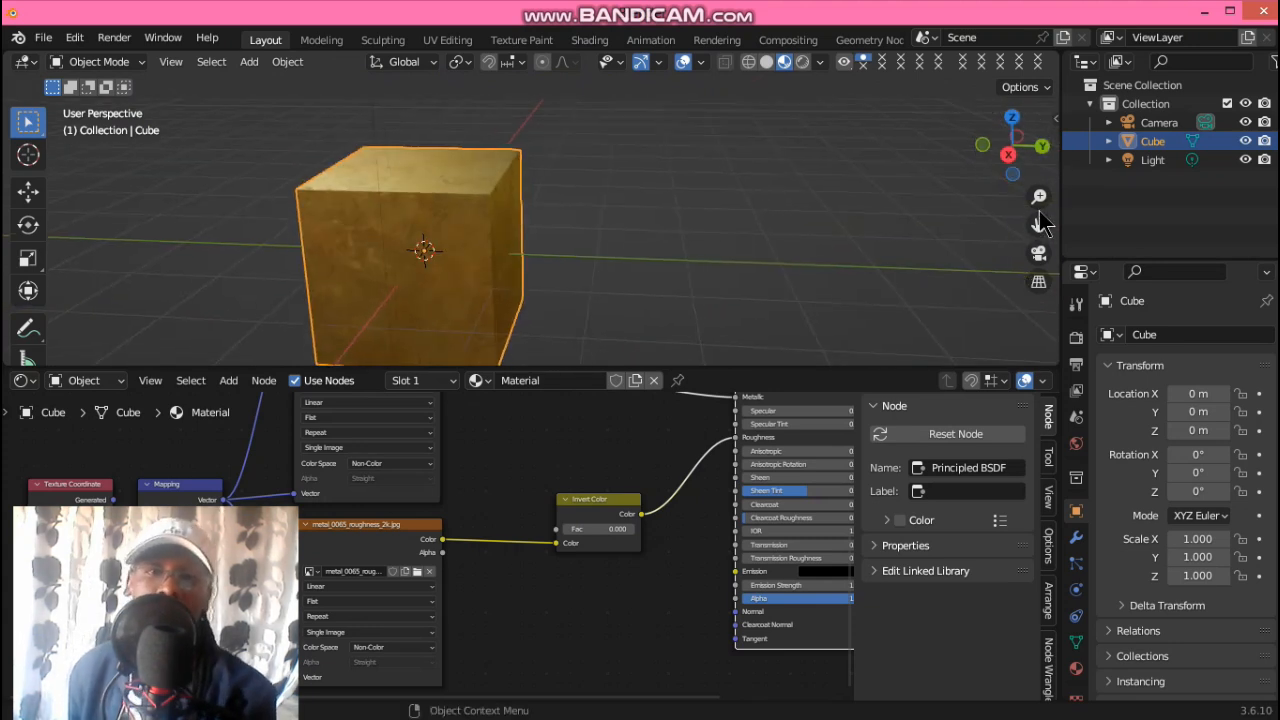
middle_click_drag(691, 571, 808, 440)
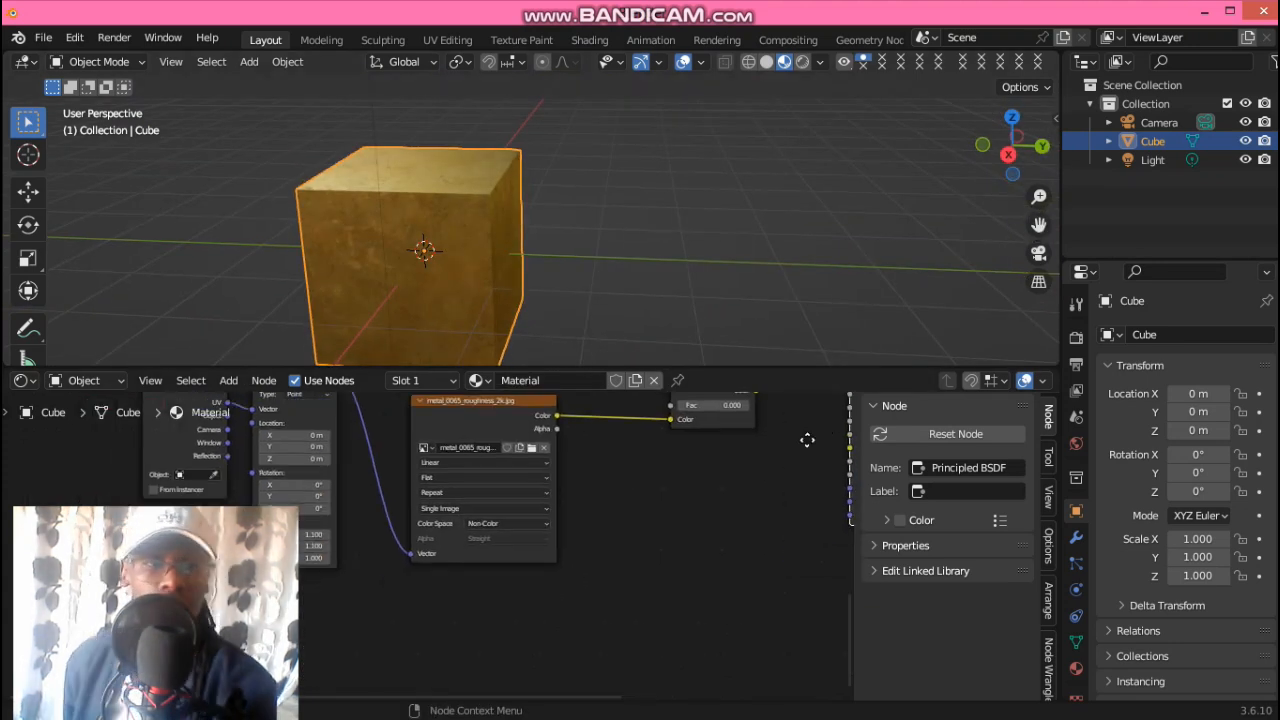
middle_click_drag(477, 629, 160, 454)
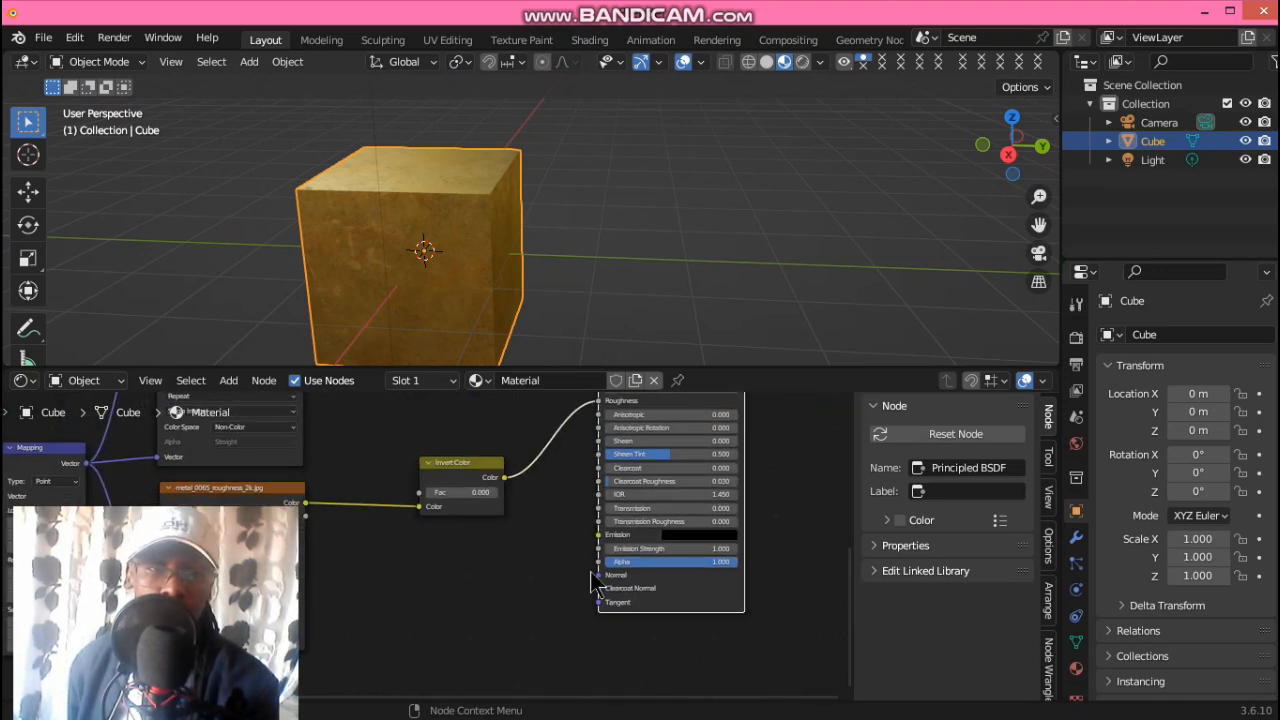
- Add a Normal Map node below the Invert Color node, beside the Principled BSDF's Normal input
middle_click_drag(462, 619, 560, 557)
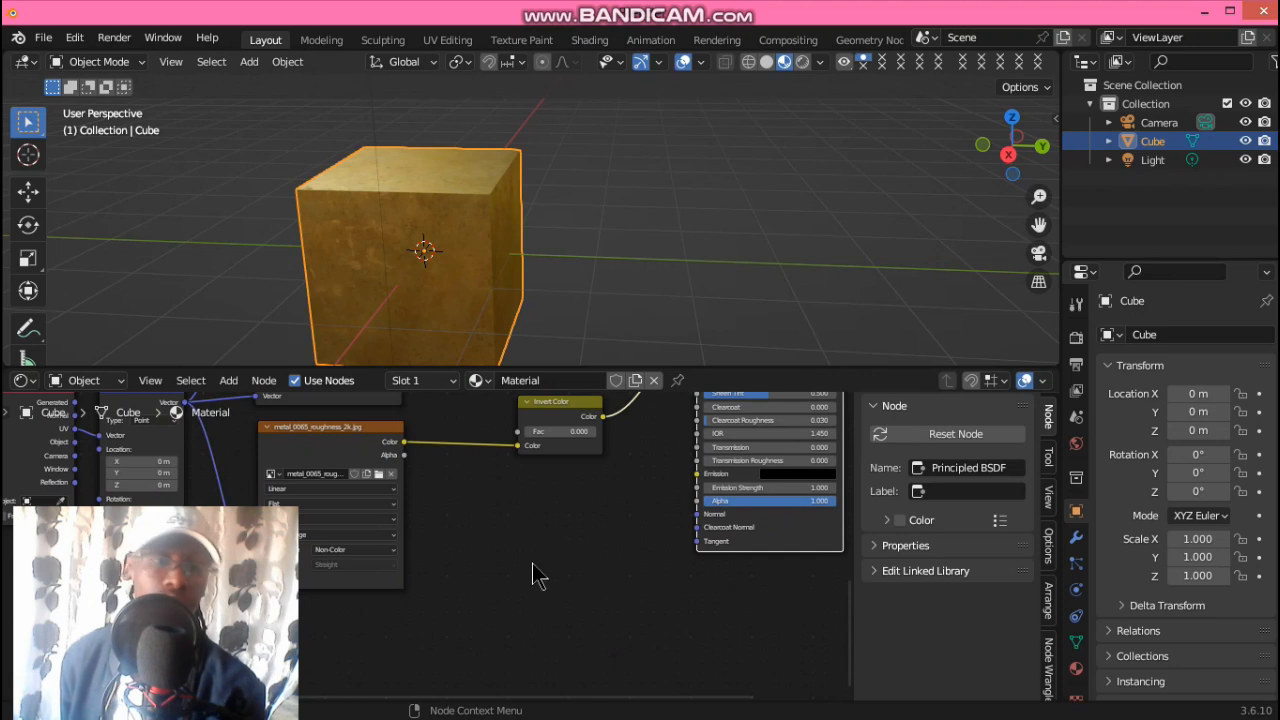
key("shift+a")
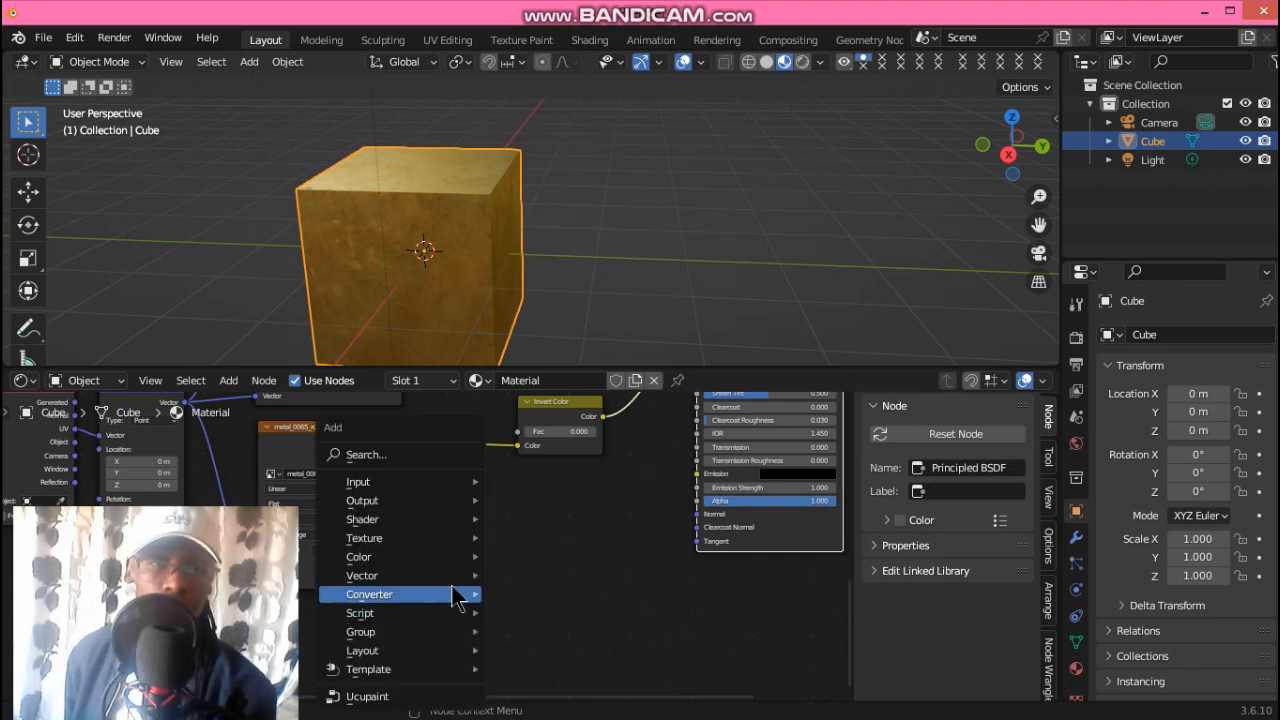
left_click(420, 451)
type("no")
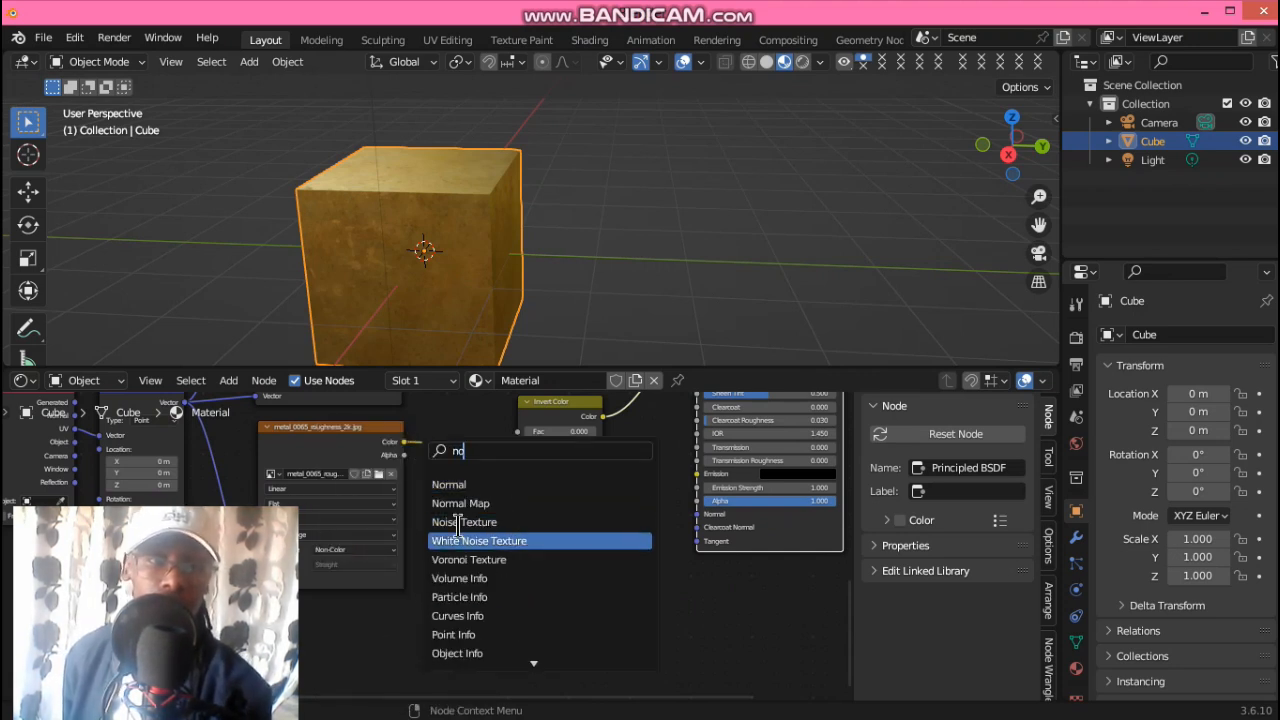
left_click(460, 503)
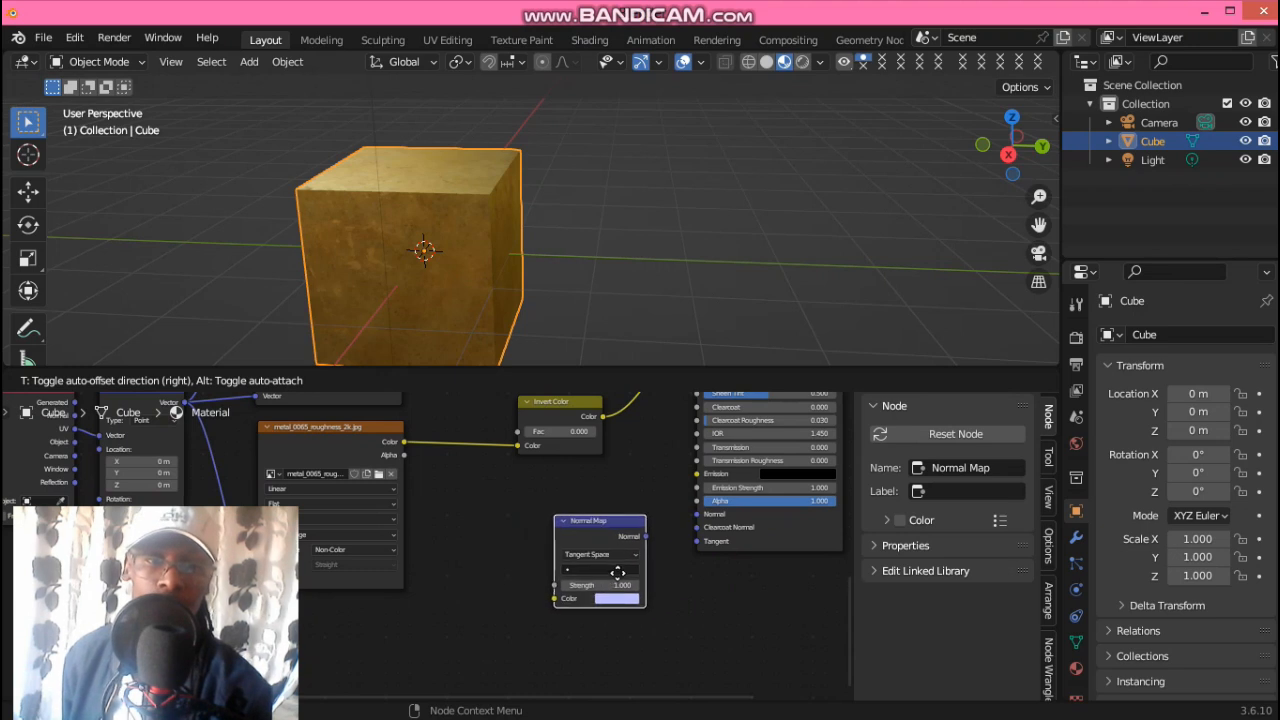
left_click(607, 579)
- Add a Displacement node below the Principled BSDF and to the lower right of the Normal Map node
middle_click_drag(650, 610, 606, 577)
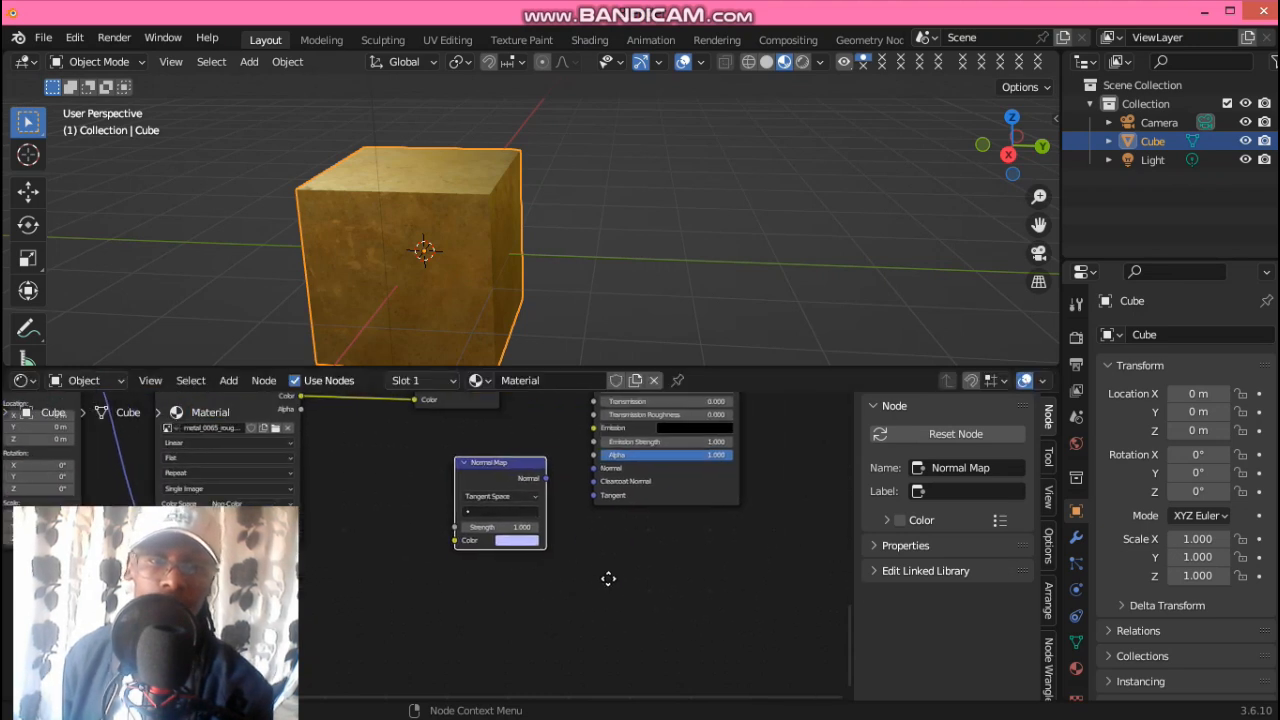
key("shift+a")
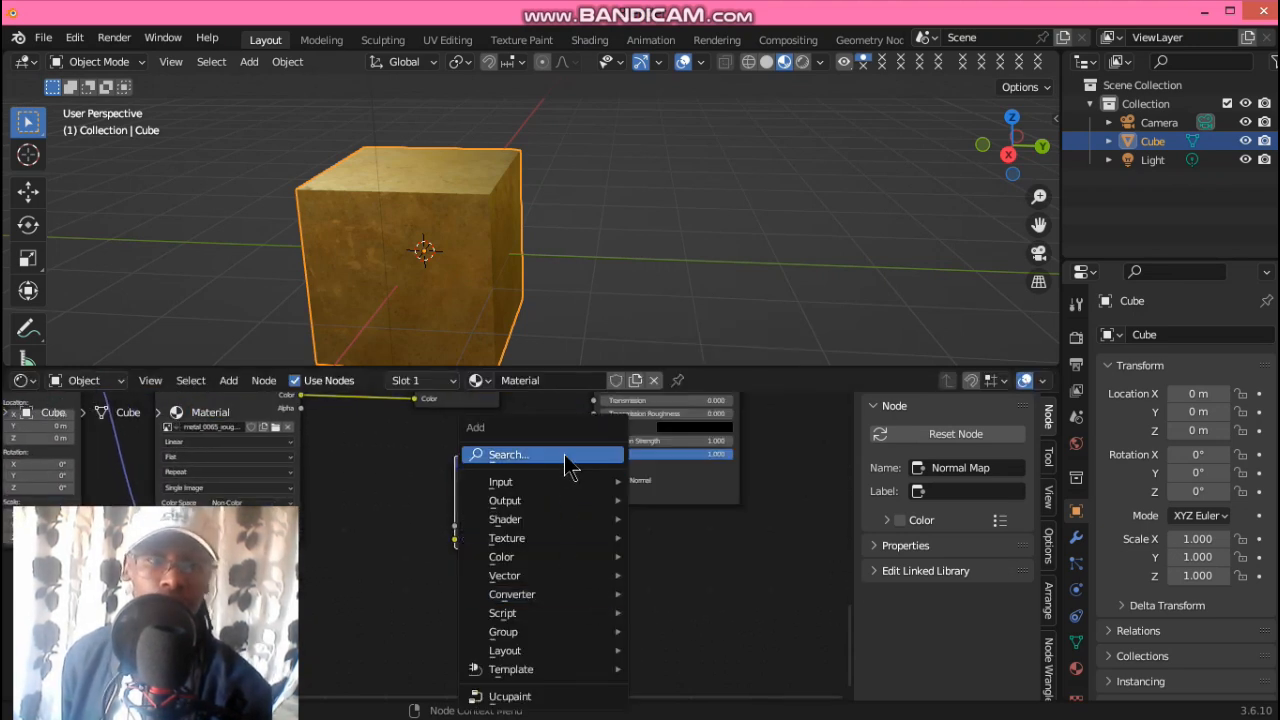
left_click(564, 454)
type("di")
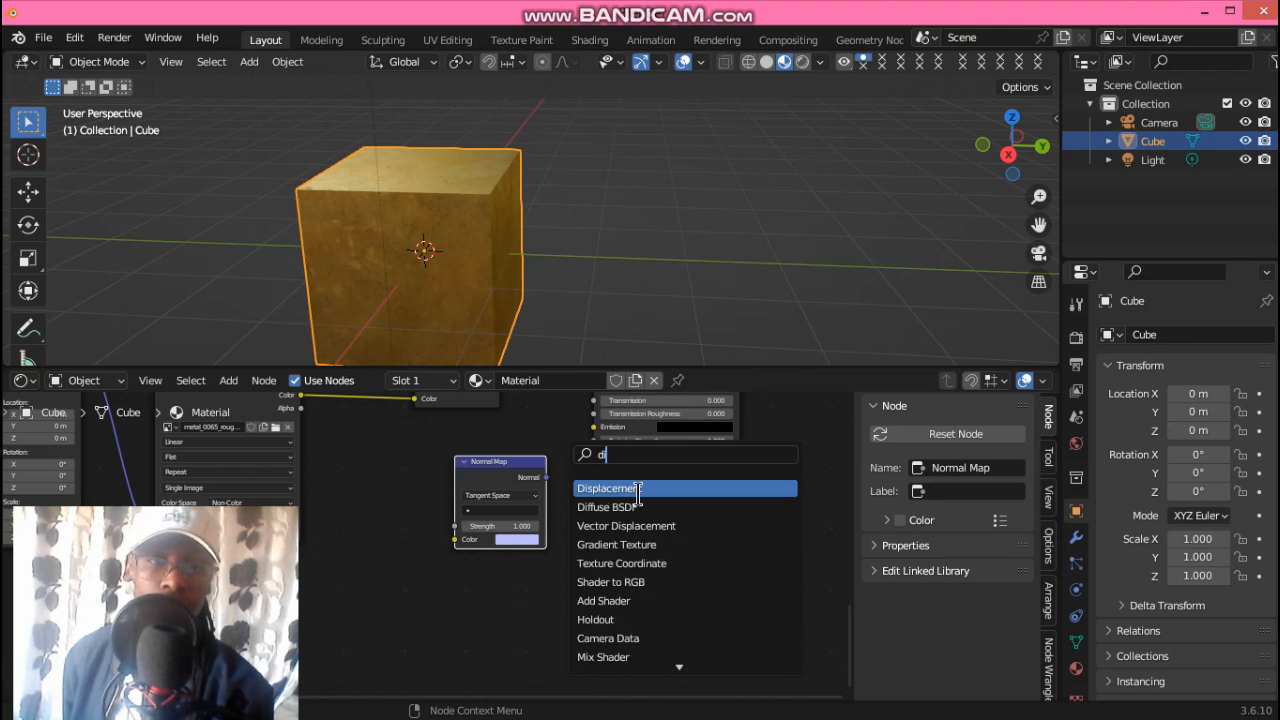
key("Return")
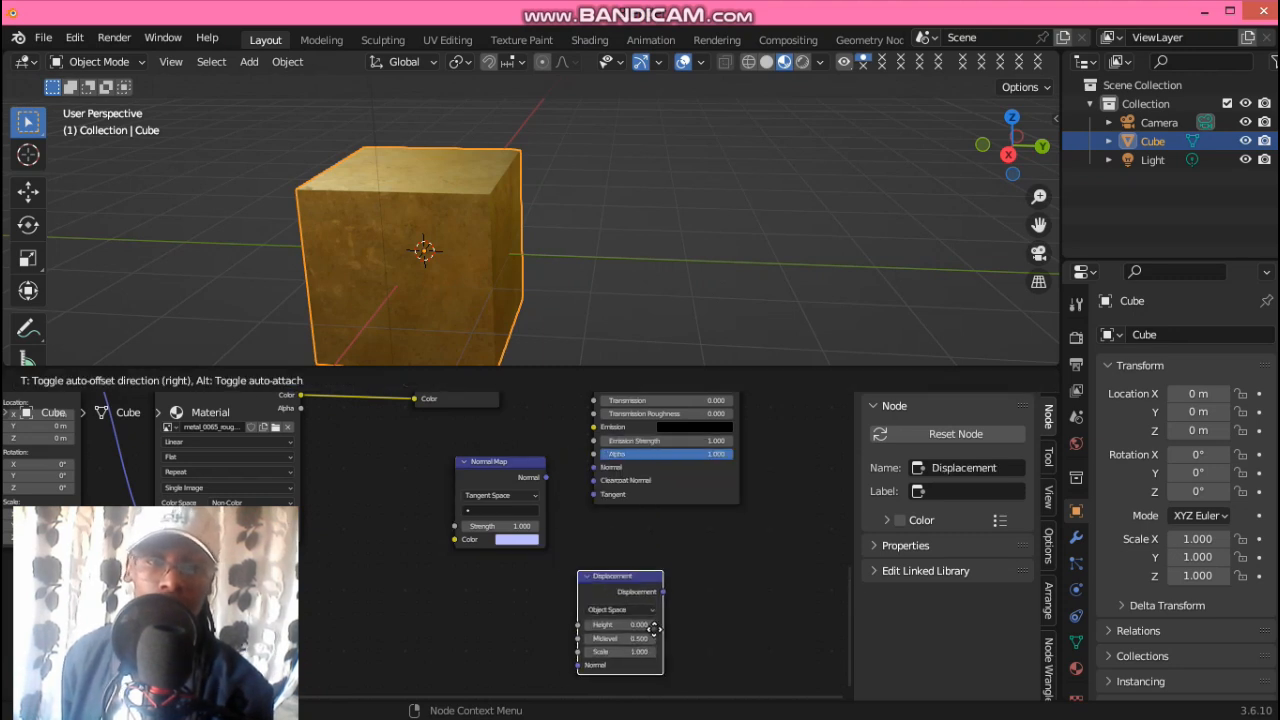
left_click(655, 632)
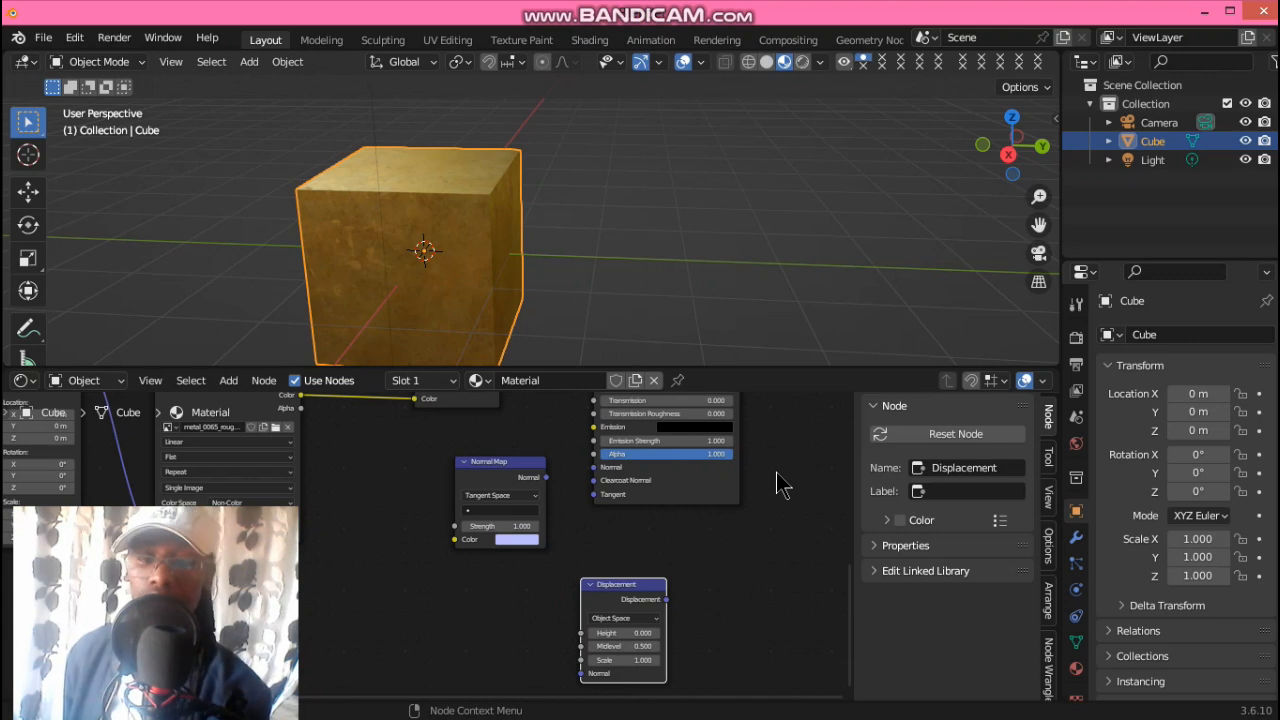
- Move the Material Output node down so it sits to the right of the Displacement node
scroll(776, 472, "down", 8)
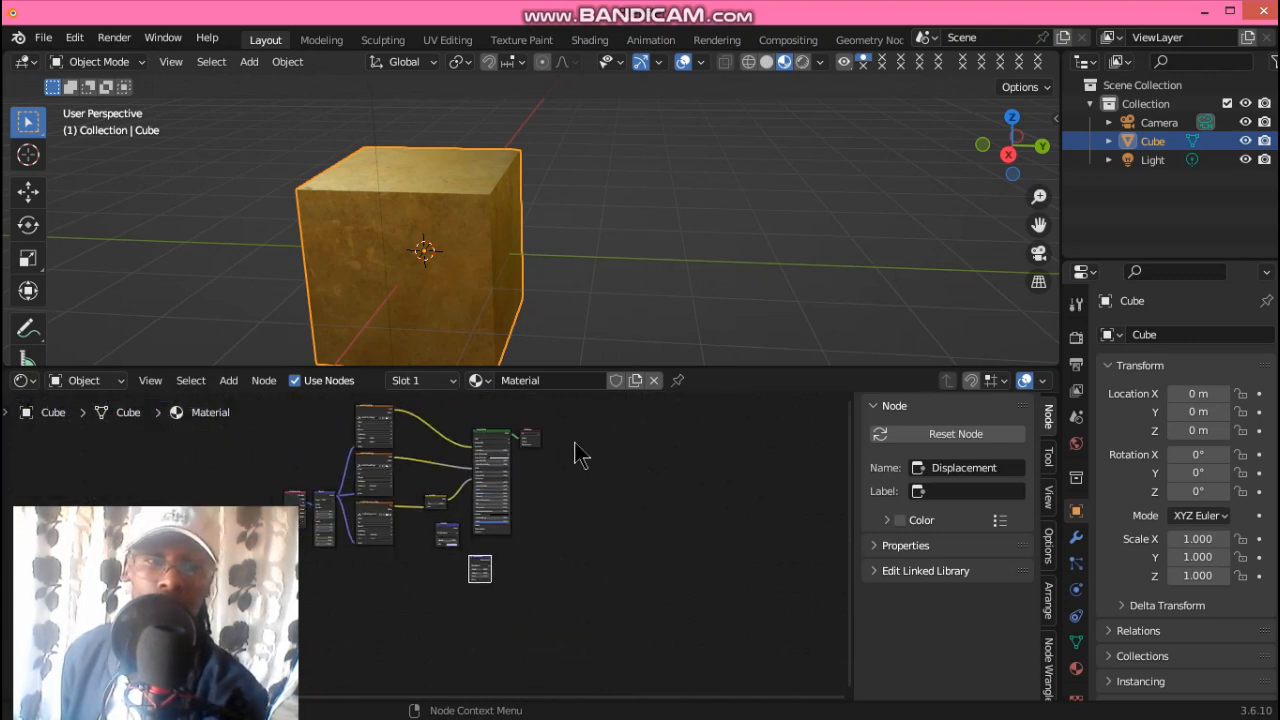
left_click(536, 436)
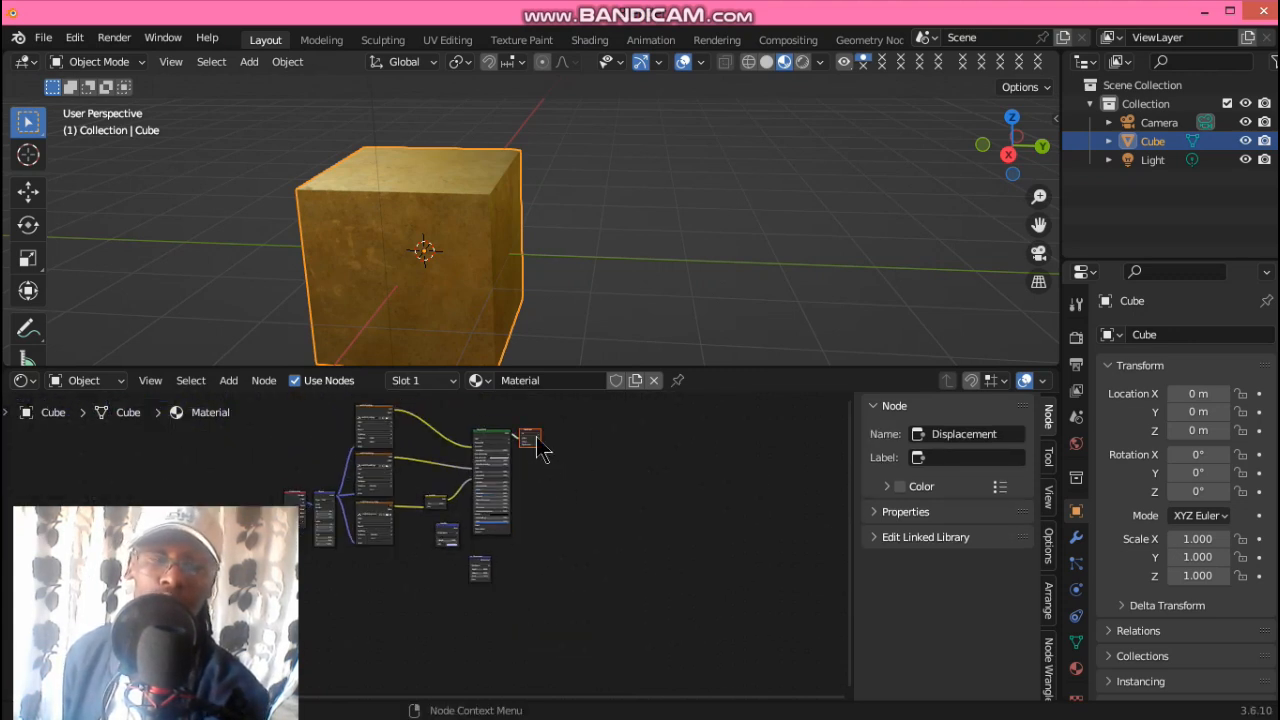
middle_click_drag(579, 541, 624, 653)
scroll(640, 573, "up", 1)
scroll(640, 573, "down", 1)
scroll(639, 560, "up", 2)
scroll(639, 548, "up", 4)
middle_click_drag(496, 463, 256, 408)
left_click(706, 565)
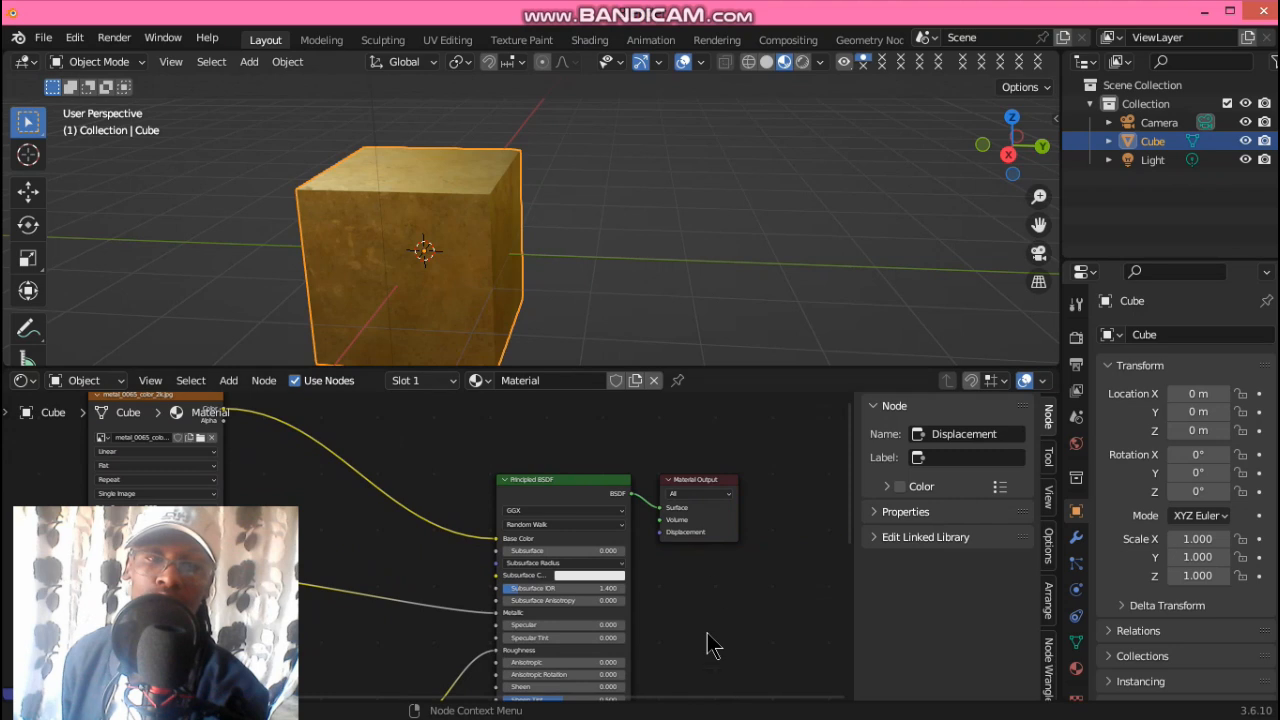
left_click_drag(719, 519, 715, 597)
- Select the Texture Coordinate and Mapping nodes together and move them further down in the node graph
middle_click_drag(430, 605, 660, 522)
middle_click_drag(406, 527, 651, 580)
mouse_move(527, 551)
left_mouse_down()
mouse_move(366, 416)
mouse_move(493, 503)
mouse_move(556, 590)
left_mouse_up()
left_click_drag(398, 426, 390, 482)
middle_click_drag(591, 512, 463, 623)
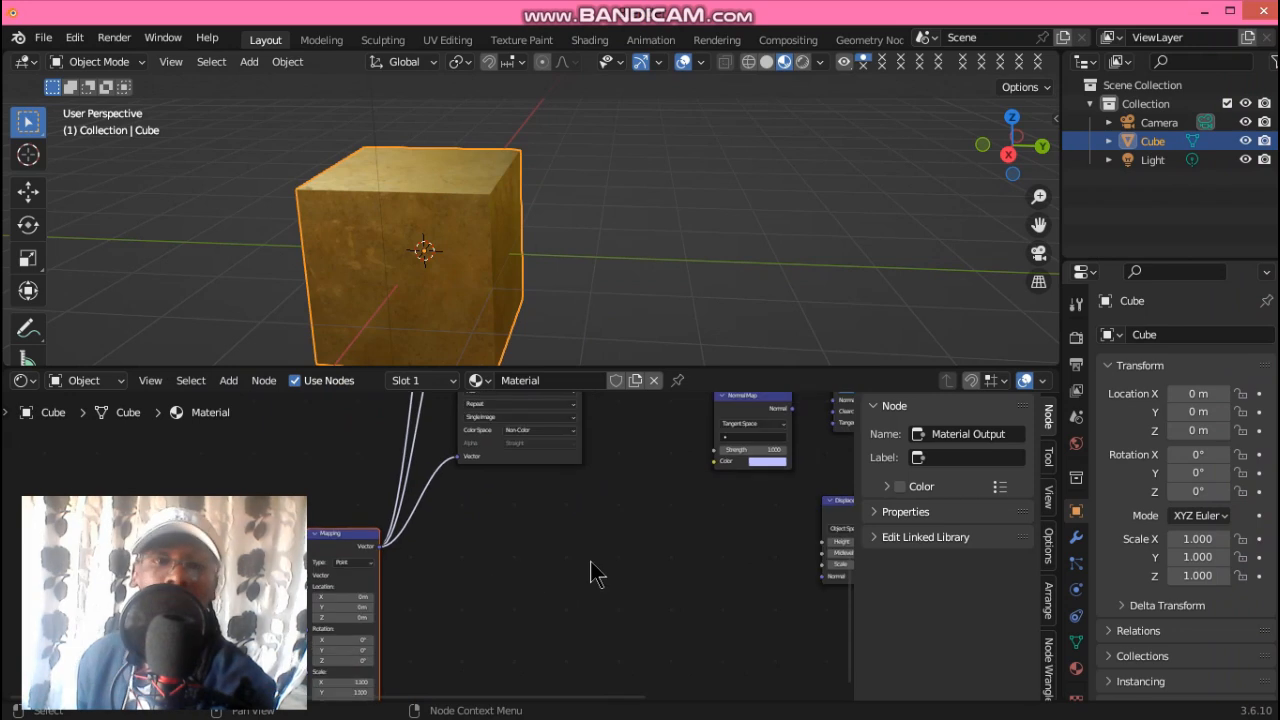
- Bring metal_0065_normal_opengl_2k from the GOLD folder into the node graph and place it directly below the roughness texture node
scroll(590, 562, "down", 3)
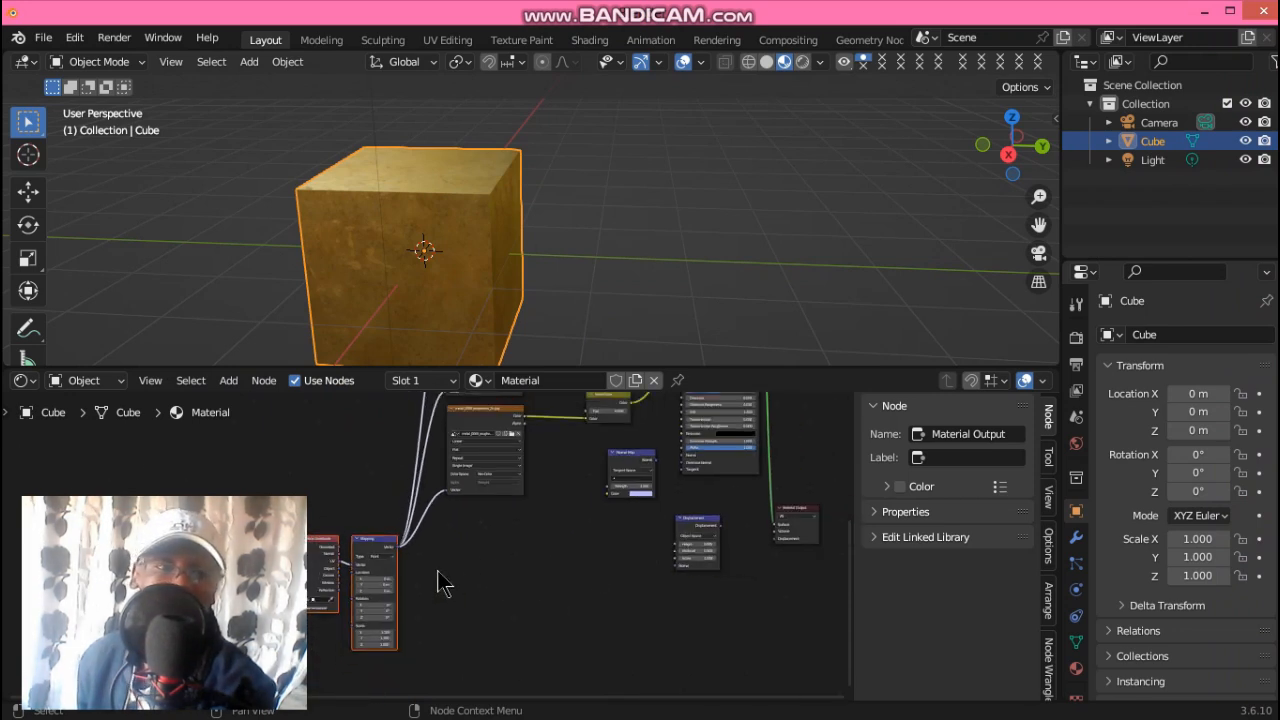
middle_click_drag(514, 566, 417, 580)
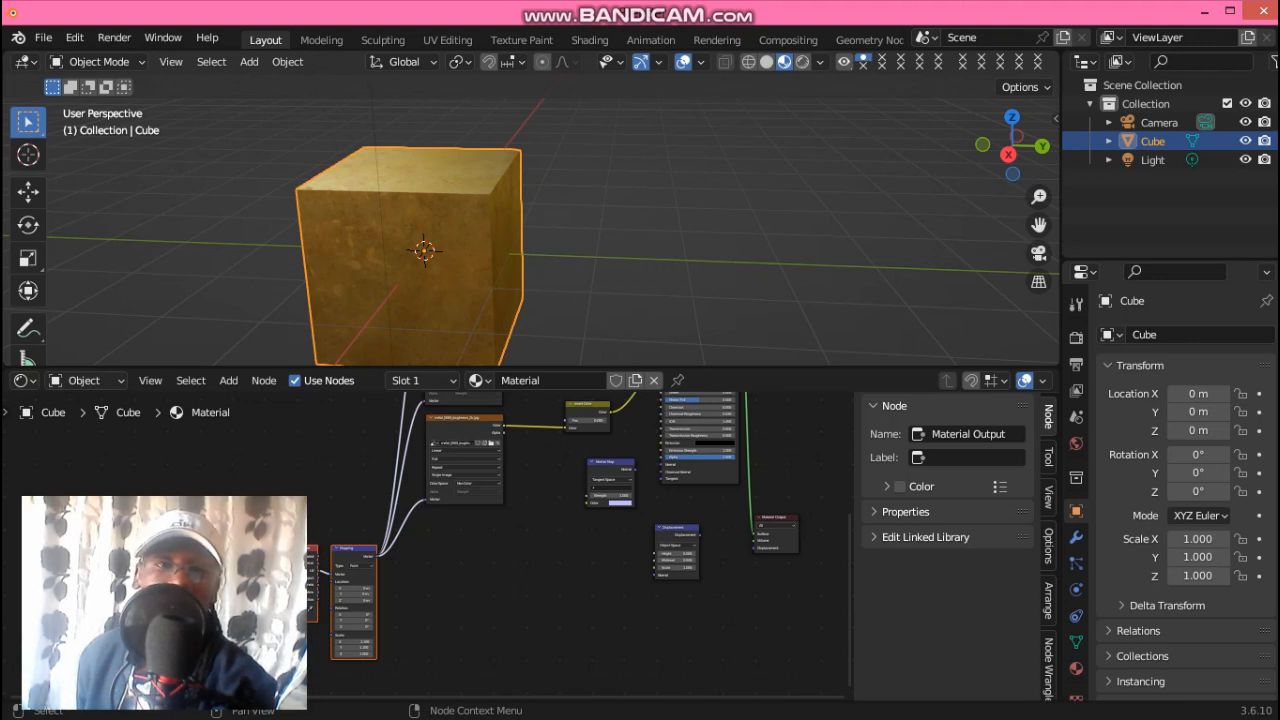
mouse_move(1277, 285)
left_click(1267, 108)
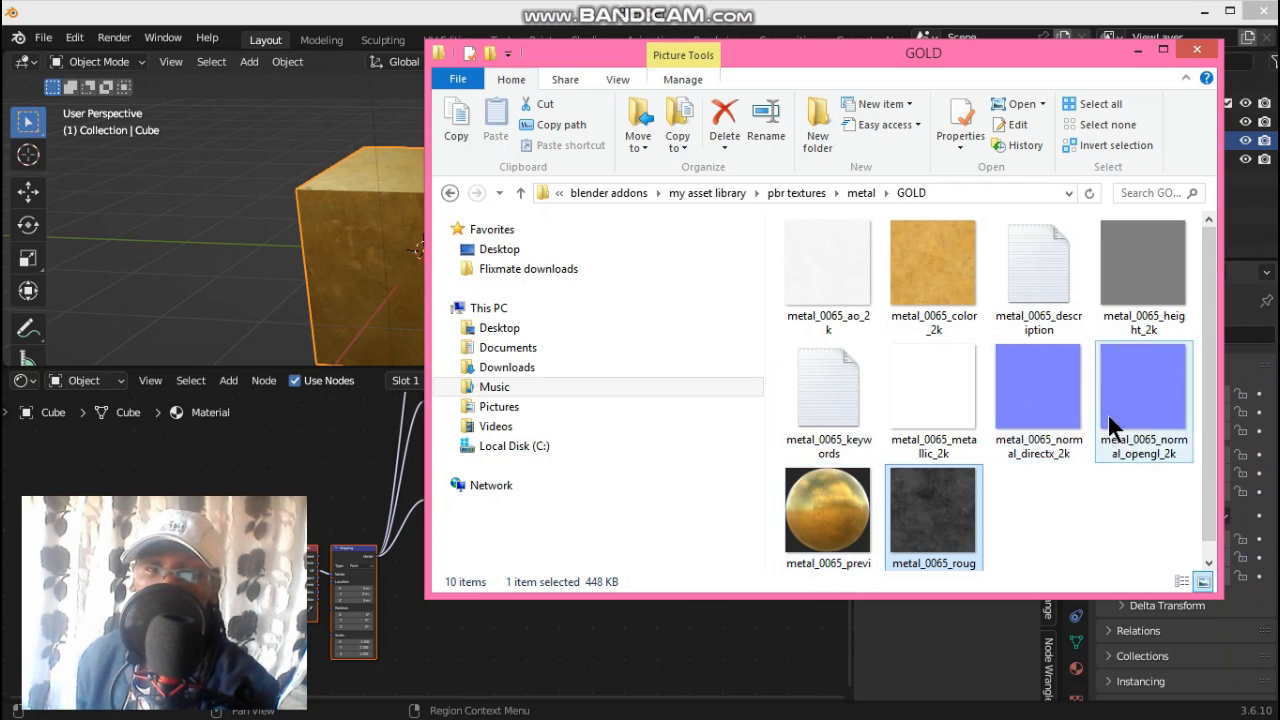
left_click_drag(1144, 413, 583, 636)
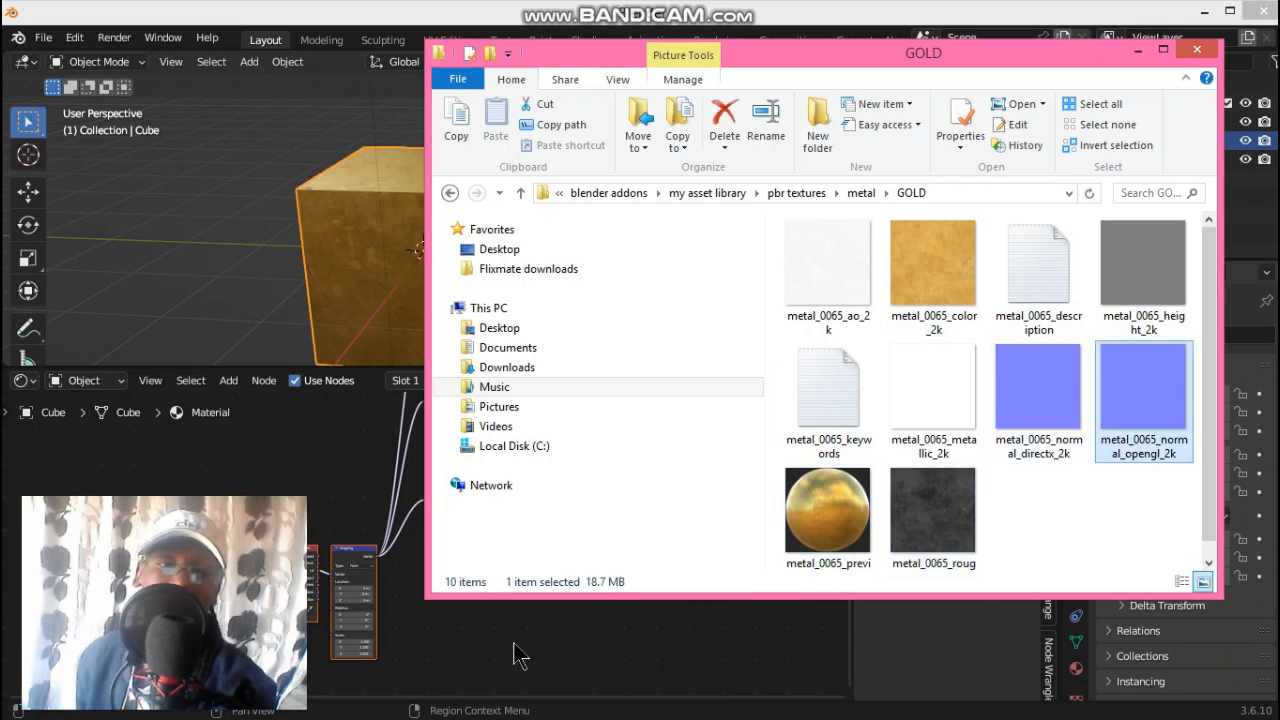
left_click(1136, 50)
left_click_drag(525, 641, 443, 517)
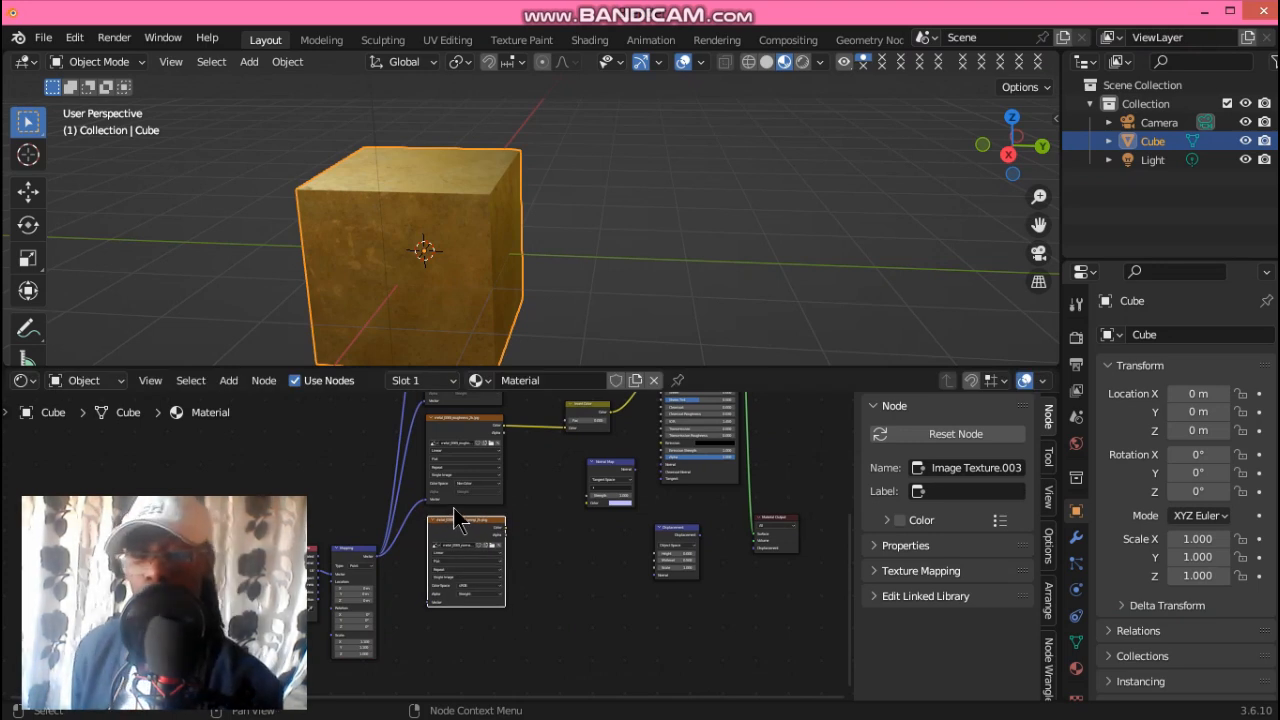
- Set the color space of the metal_0065_normal_opengl_2k texture node to Non-Color
scroll(455, 506, "up", 2)
scroll(555, 590, "up", 2)
middle_click_drag(574, 571, 584, 493)
scroll(632, 527, "up", 1)
scroll(632, 527, "up", 1)
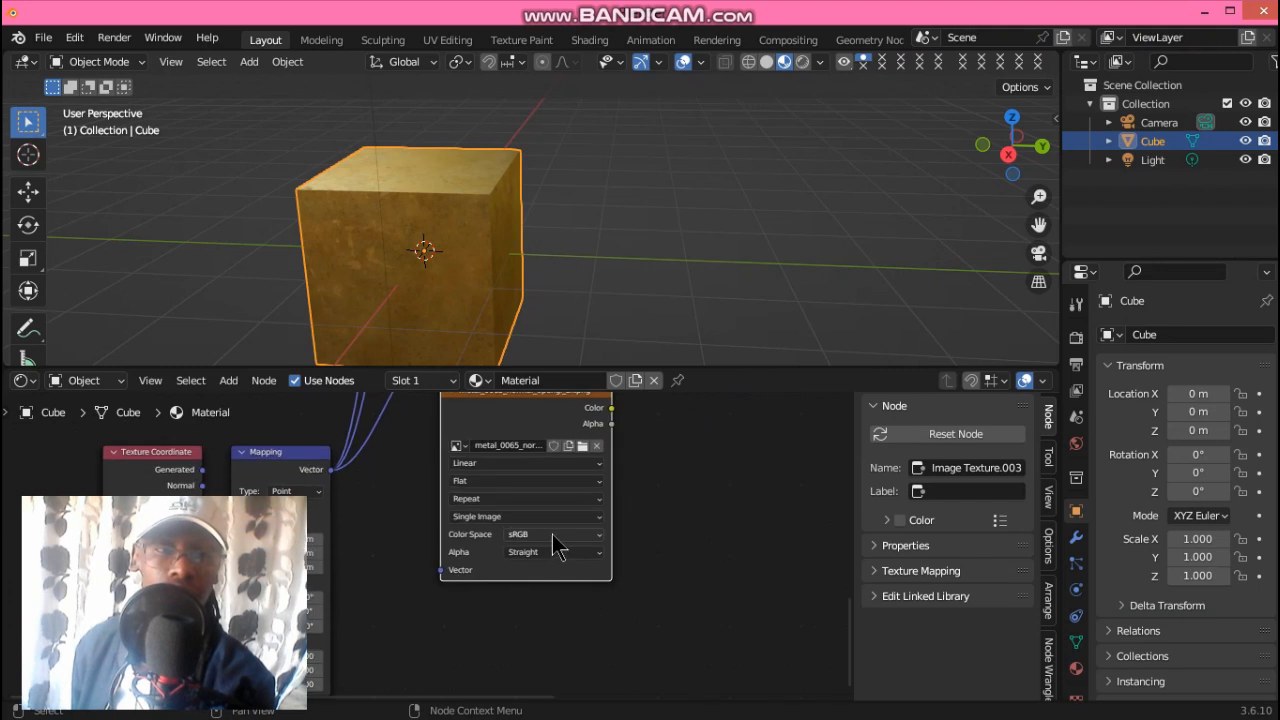
left_click(557, 543)
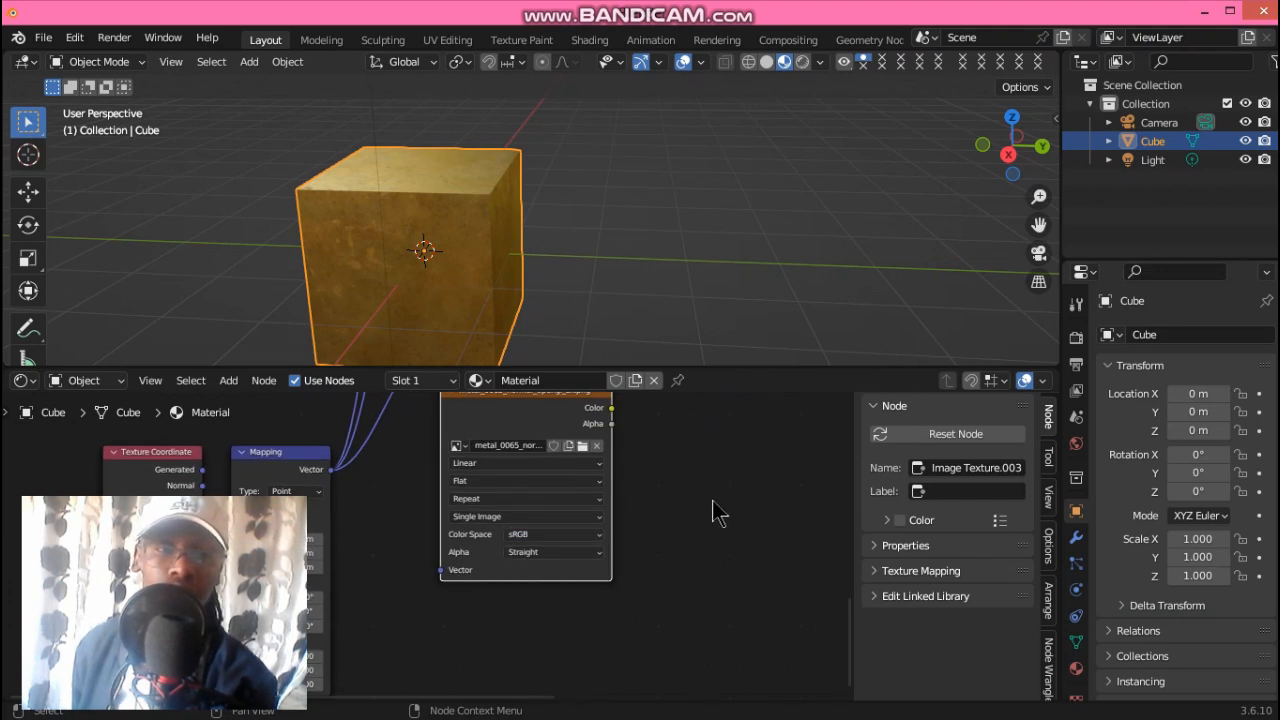
scroll(714, 510, "up", 1)
left_click(571, 535)
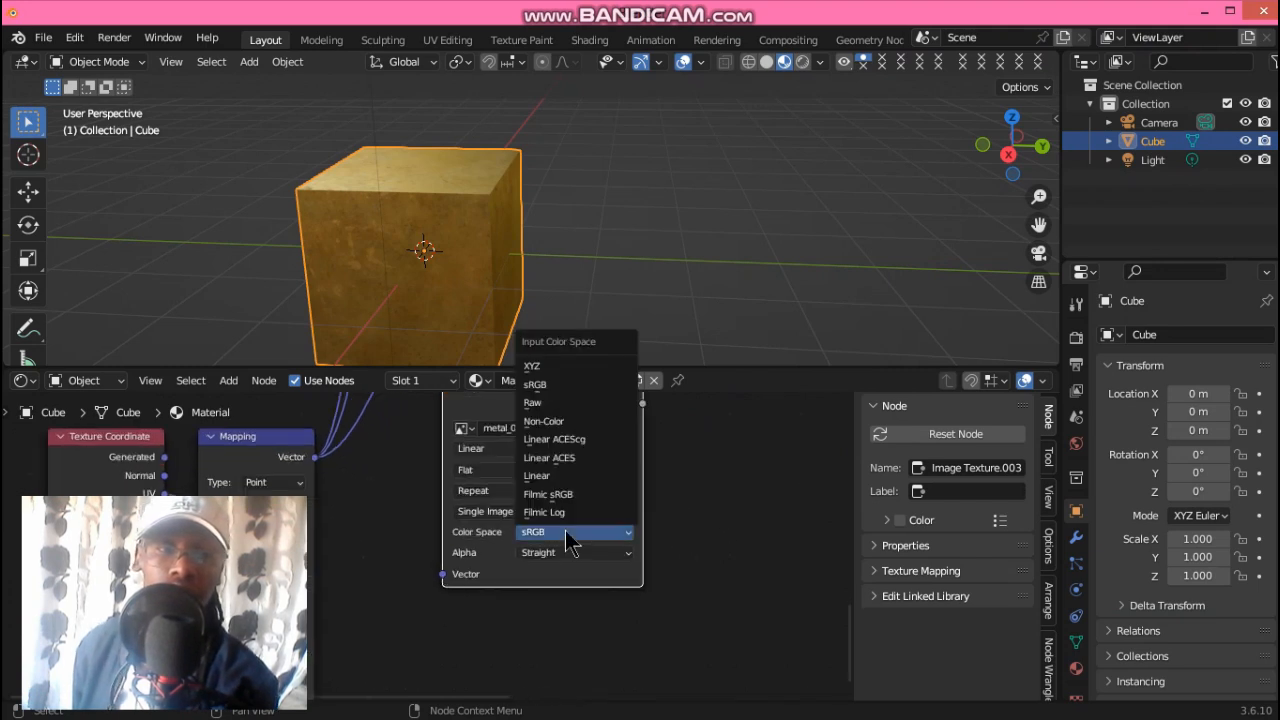
left_click(565, 438)
scroll(549, 551, "up", 1)
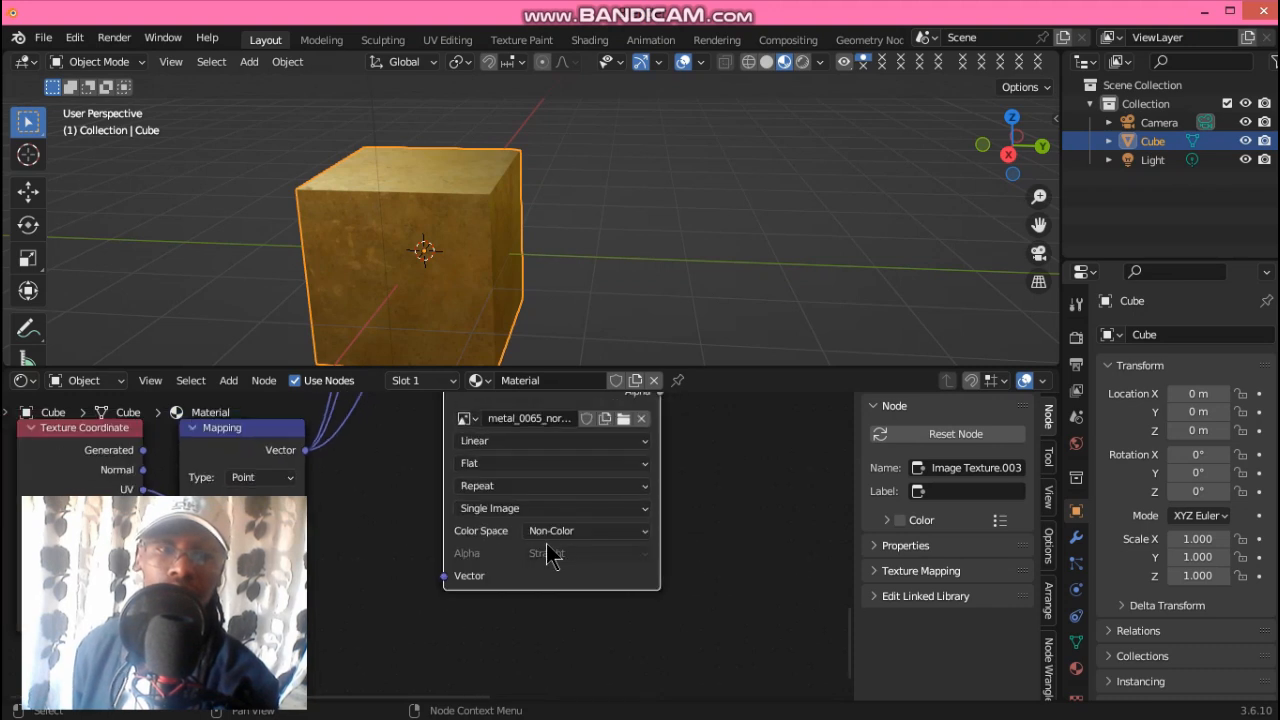
- Connect the Mapping node's Vector output to the Vector input of the metal_0065_normal_opengl_2k node
scroll(550, 555, "down", 2)
scroll(440, 540, "down", 3)
scroll(431, 519, "up", 4)
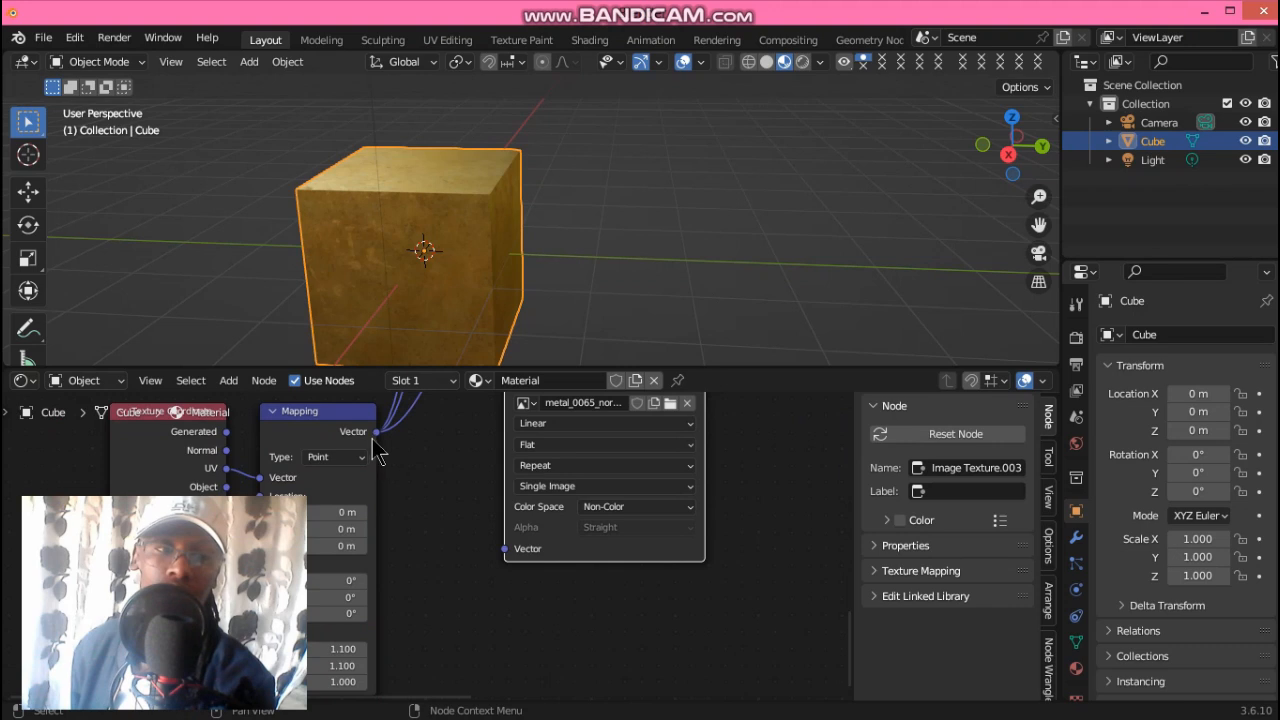
left_click_drag(376, 431, 505, 548)
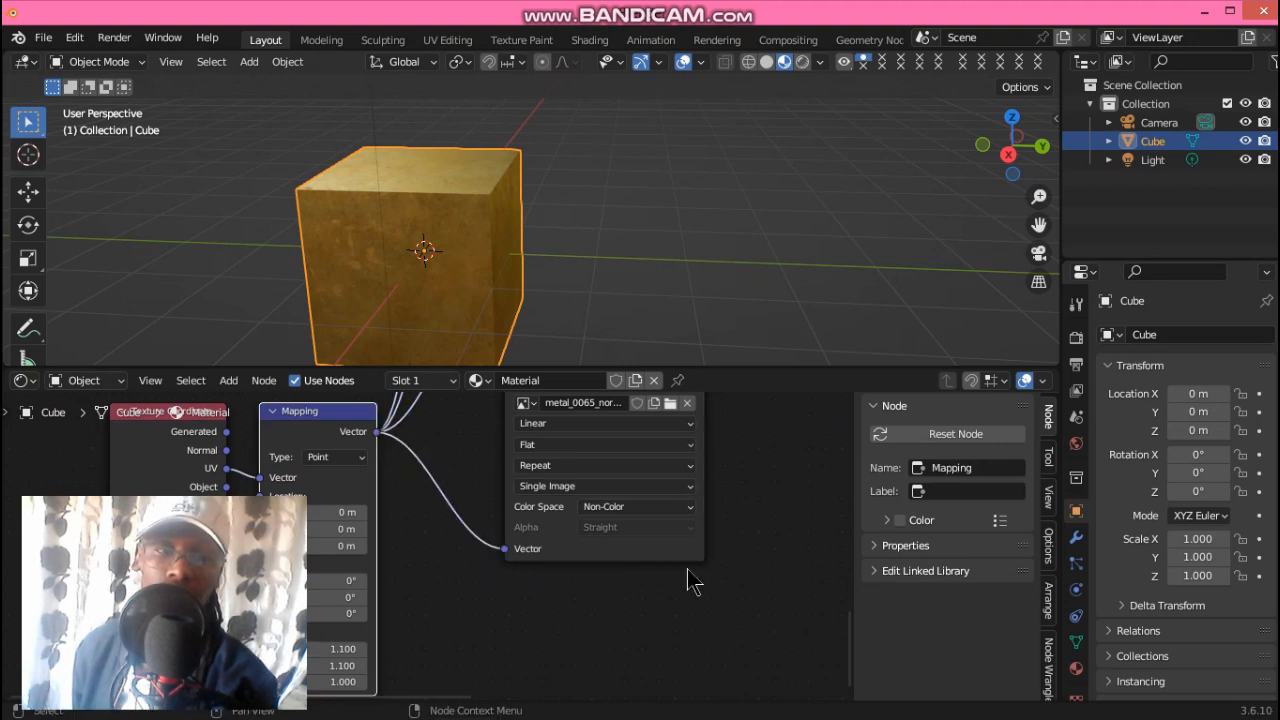
- Reposition the Normal Map node and connect the metal_0065_normal_opengl_2k node's Color output to its Color input
scroll(712, 495, "down", 2)
middle_click_drag(714, 477, 607, 550)
left_click_drag(693, 425, 636, 472)
scroll(636, 472, "down", 2)
scroll(636, 472, "up", 4)
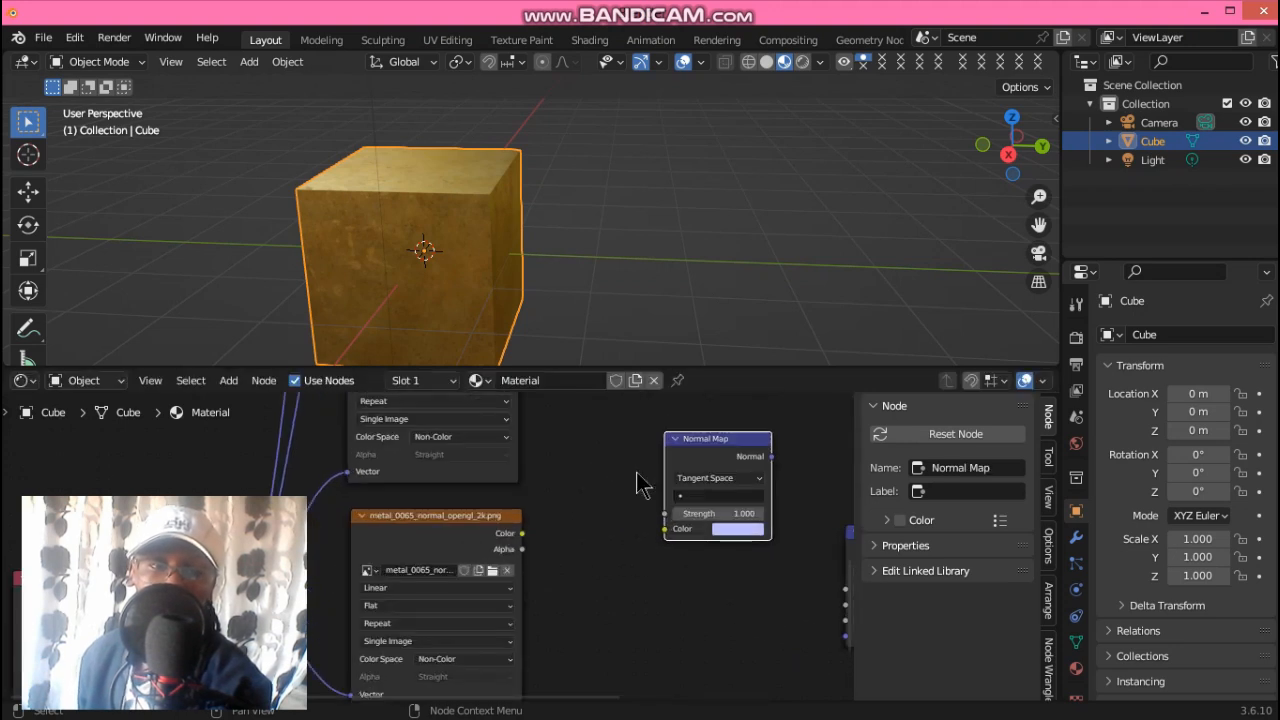
middle_click_drag(677, 477, 560, 515)
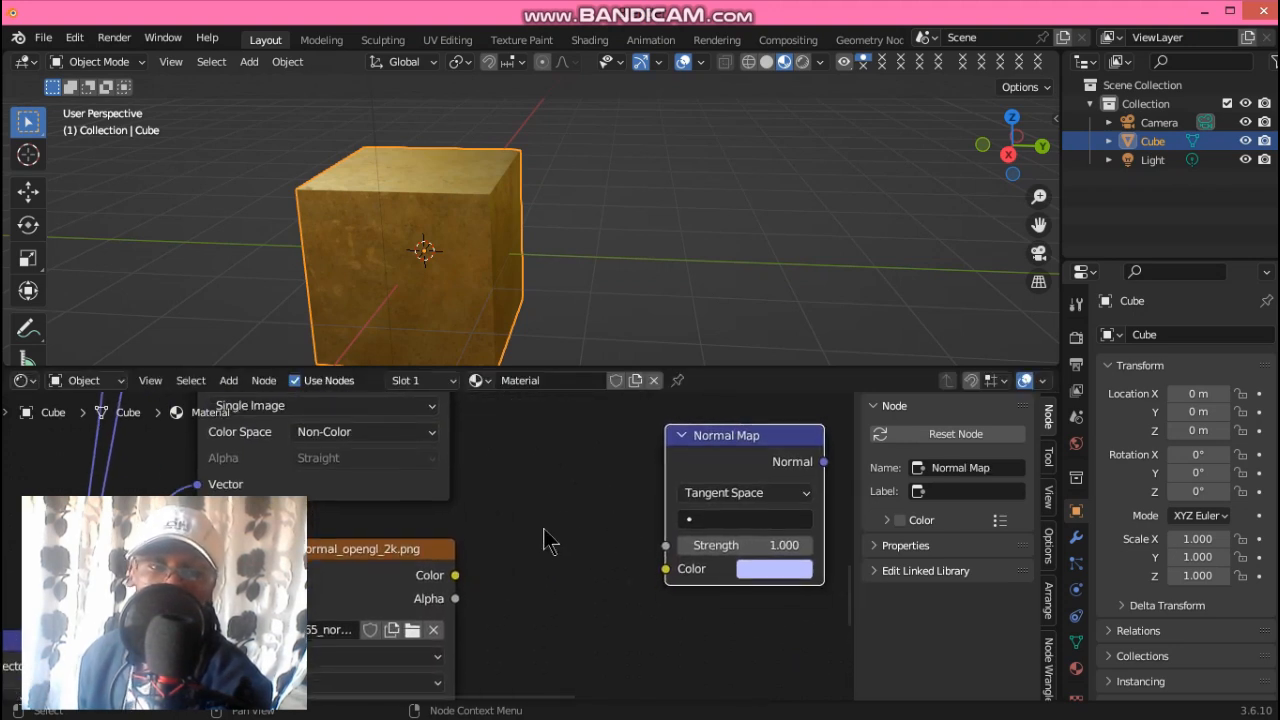
left_click_drag(455, 576, 665, 568)
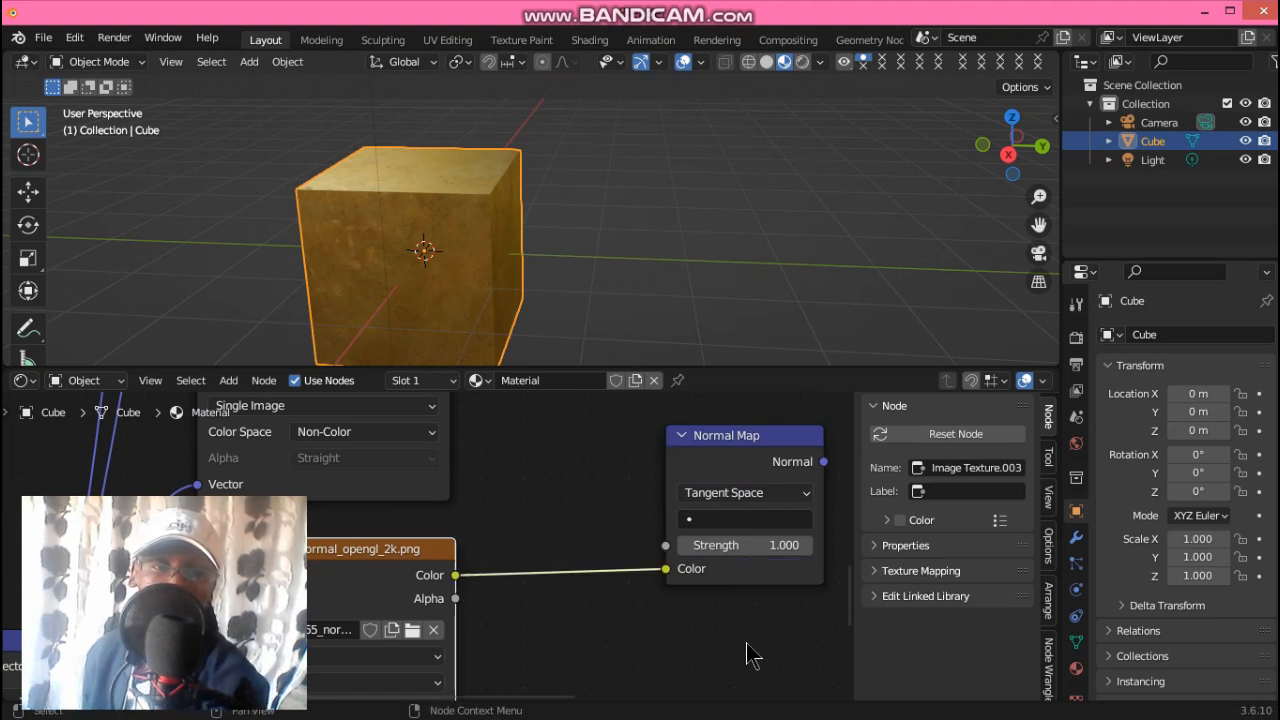
- Connect the Normal Map node's Normal output to the Principled BSDF's Normal input and view the cube from another angle
middle_click_drag(745, 648, 472, 413)
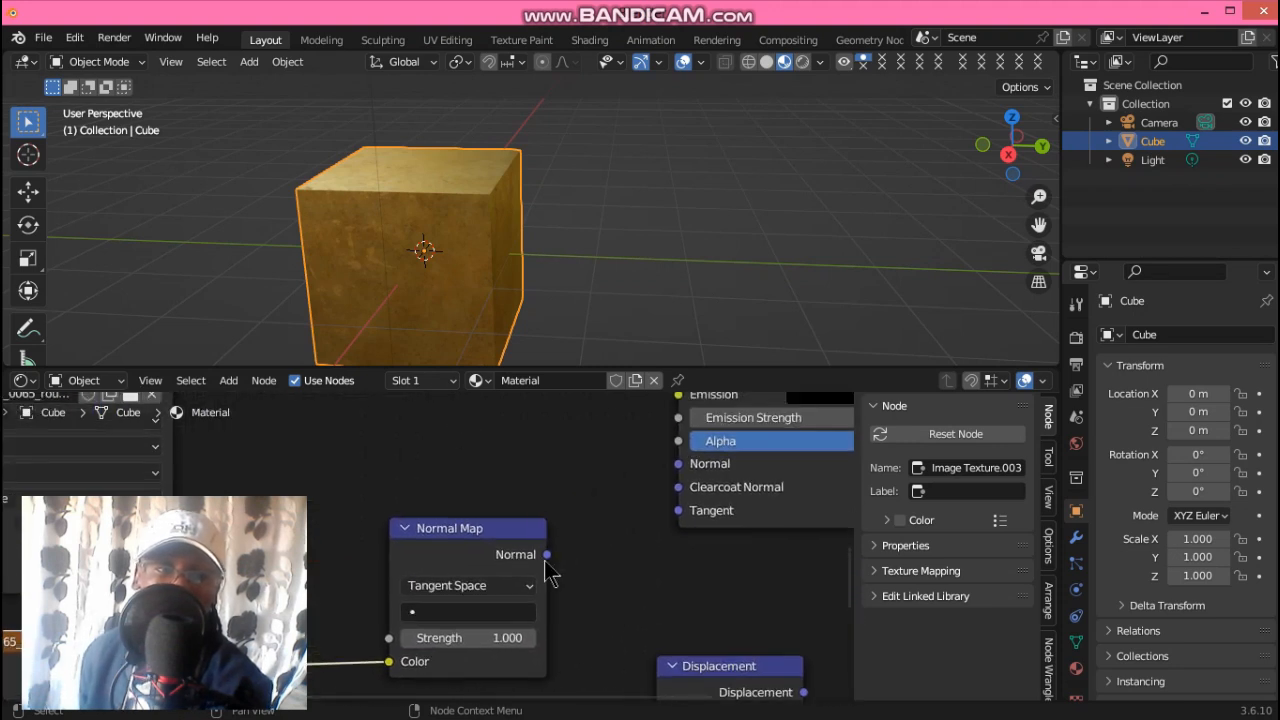
left_click_drag(547, 555, 595, 481)
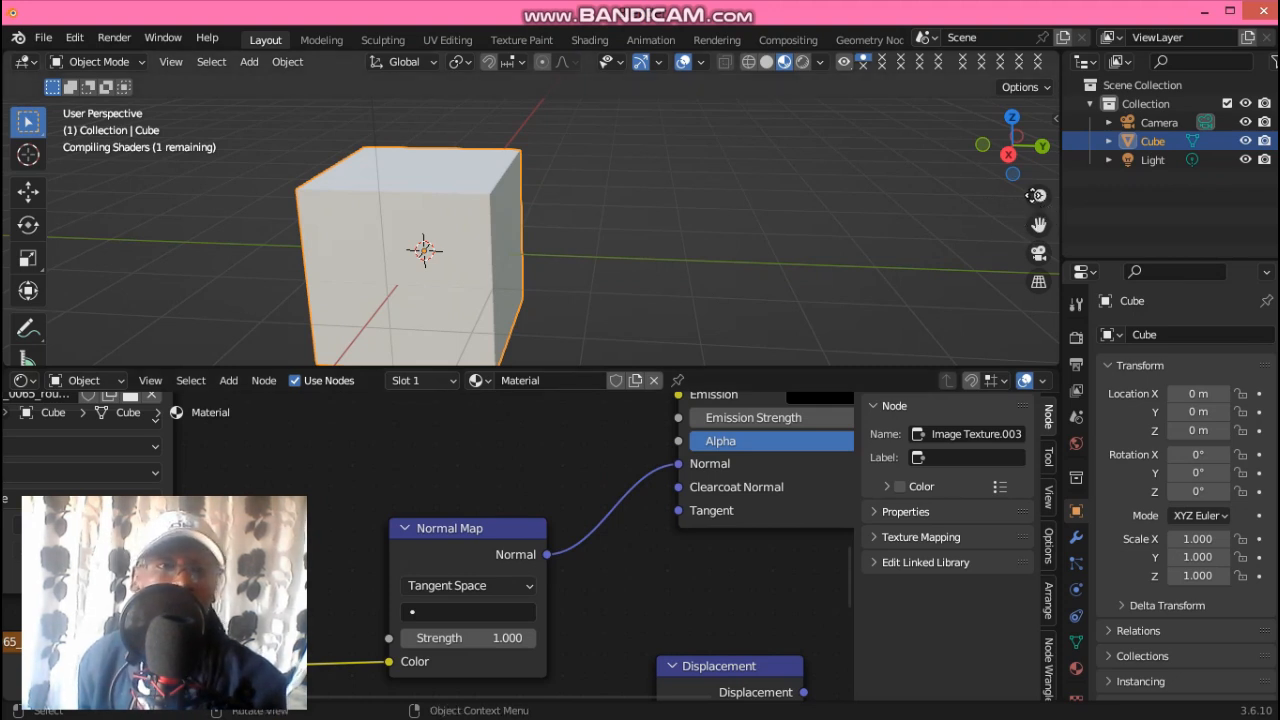
left_click_drag(1041, 192, 1012, 168)
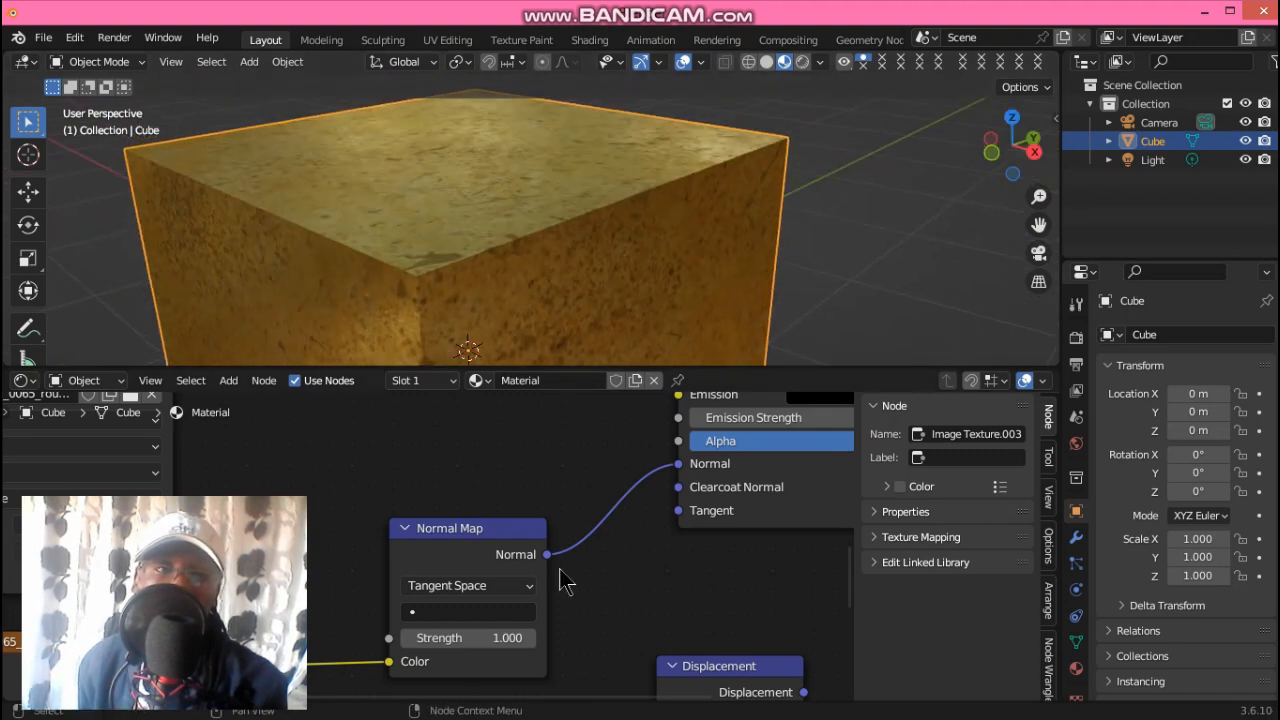
- Set the Normal Map node's Strength to 9.200 and inspect the surface relief on the cube's sides
middle_click_drag(666, 591, 672, 528)
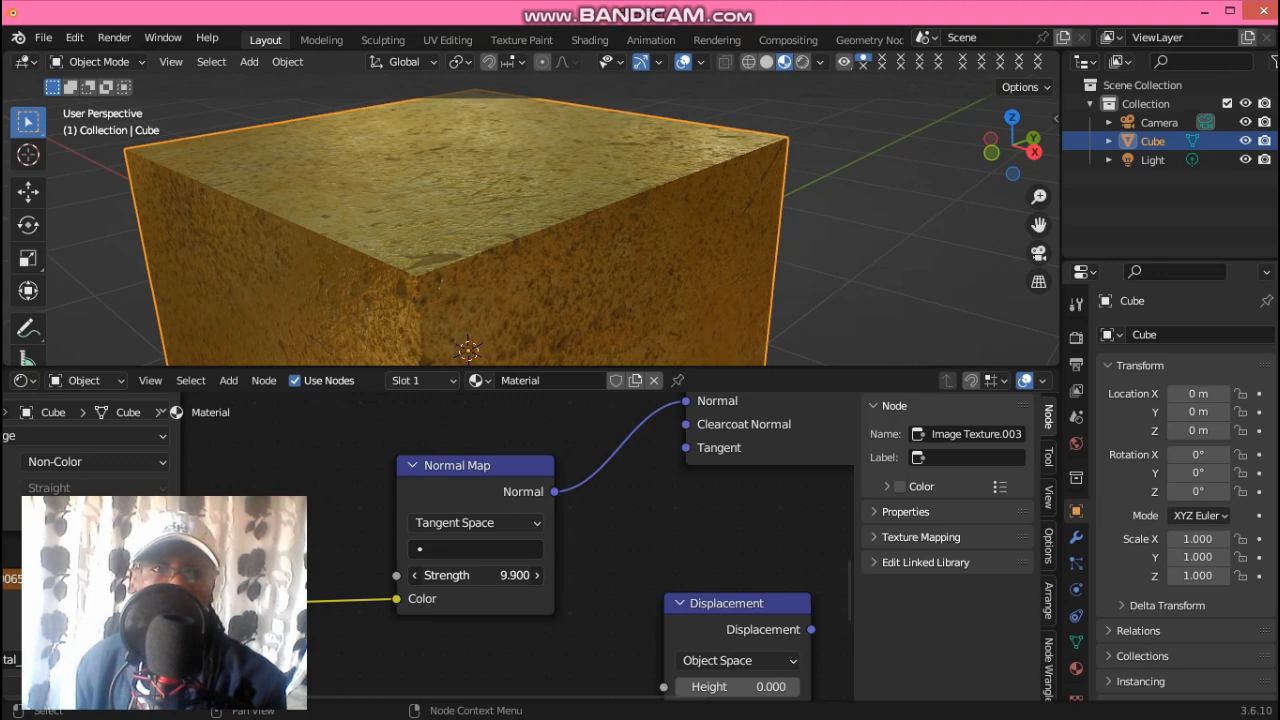
left_click_drag(476, 575, 440, 575)
left_click_drag(1034, 155, 830, 148)
left_click_drag(1020, 125, 617, 355)
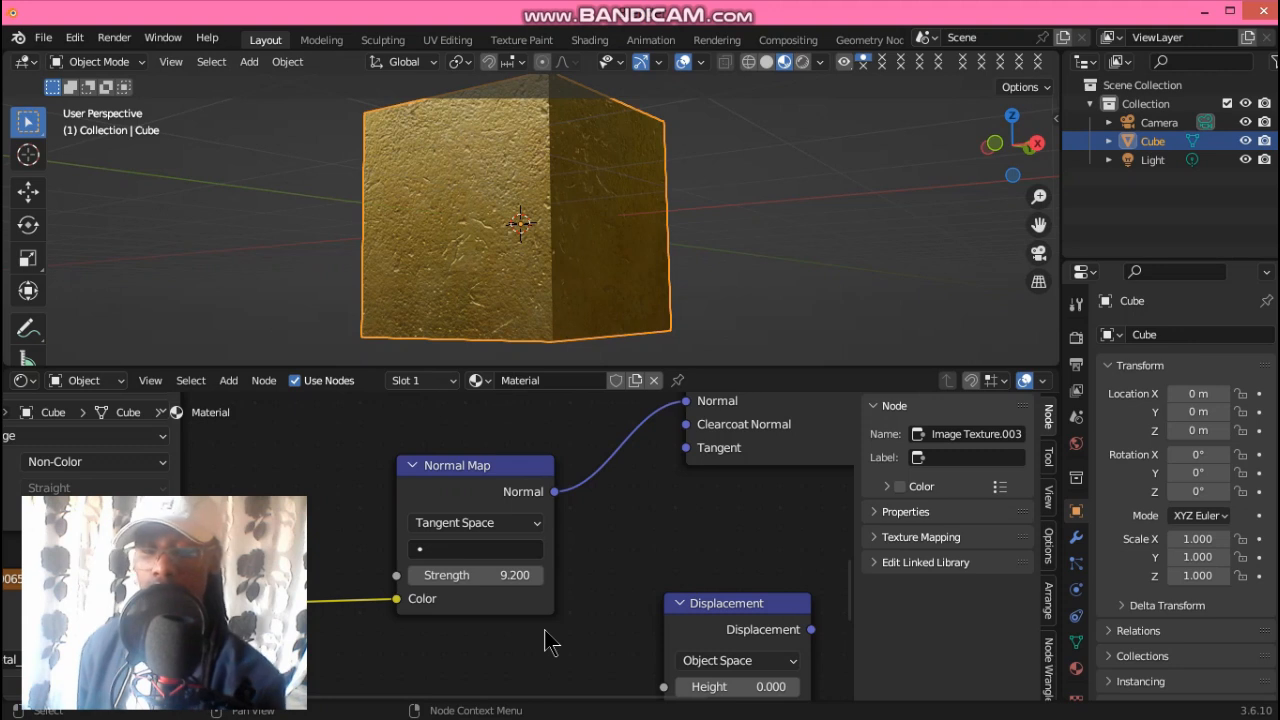
- Select the four stacked image texture nodes and move them up to clear space beneath the normal map texture
scroll(548, 640, "down", 2)
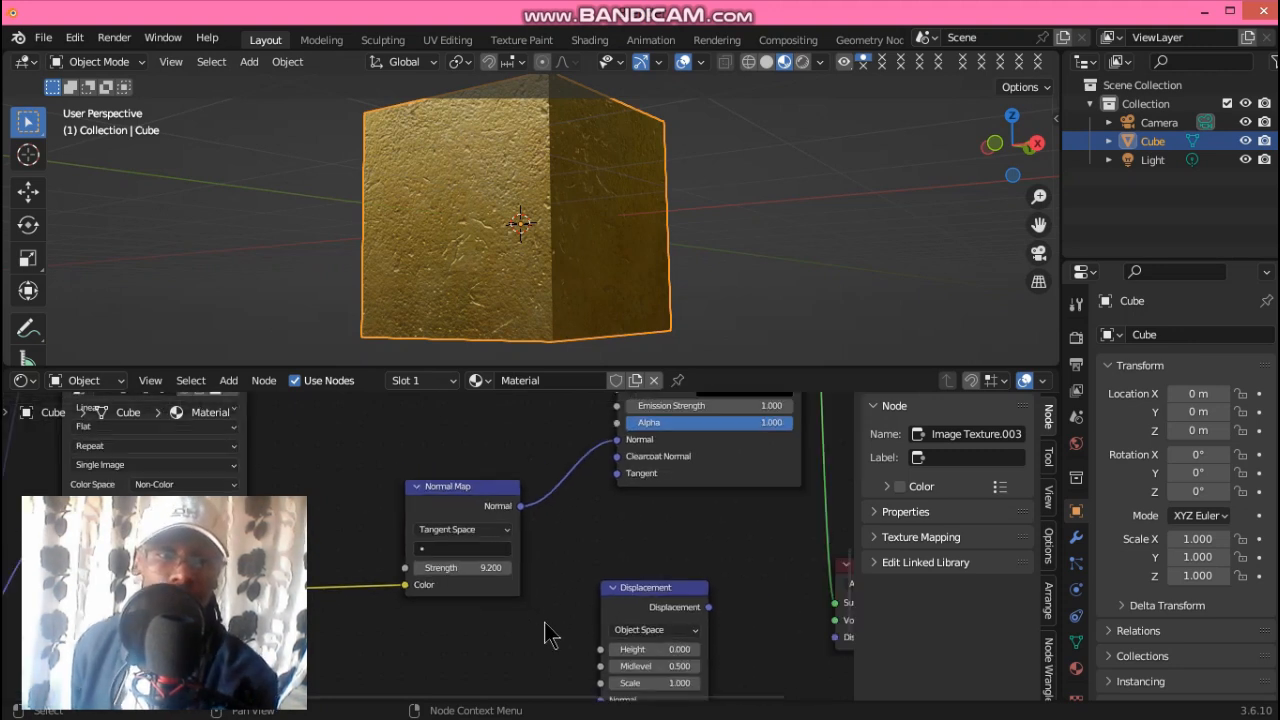
scroll(520, 631, "down", 3)
middle_click_drag(416, 633, 596, 654)
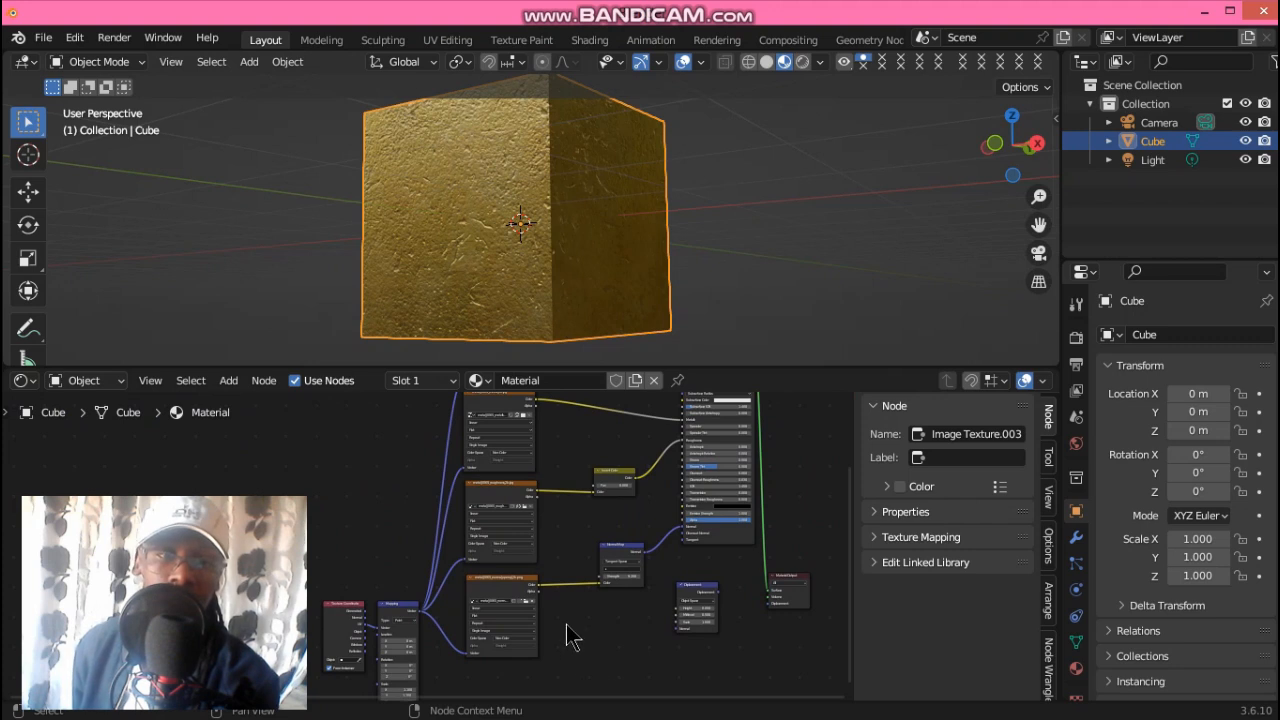
scroll(566, 625, "down", 2)
left_click_drag(496, 648, 488, 391)
scroll(538, 546, "up", 1)
scroll(516, 544, "down", 1)
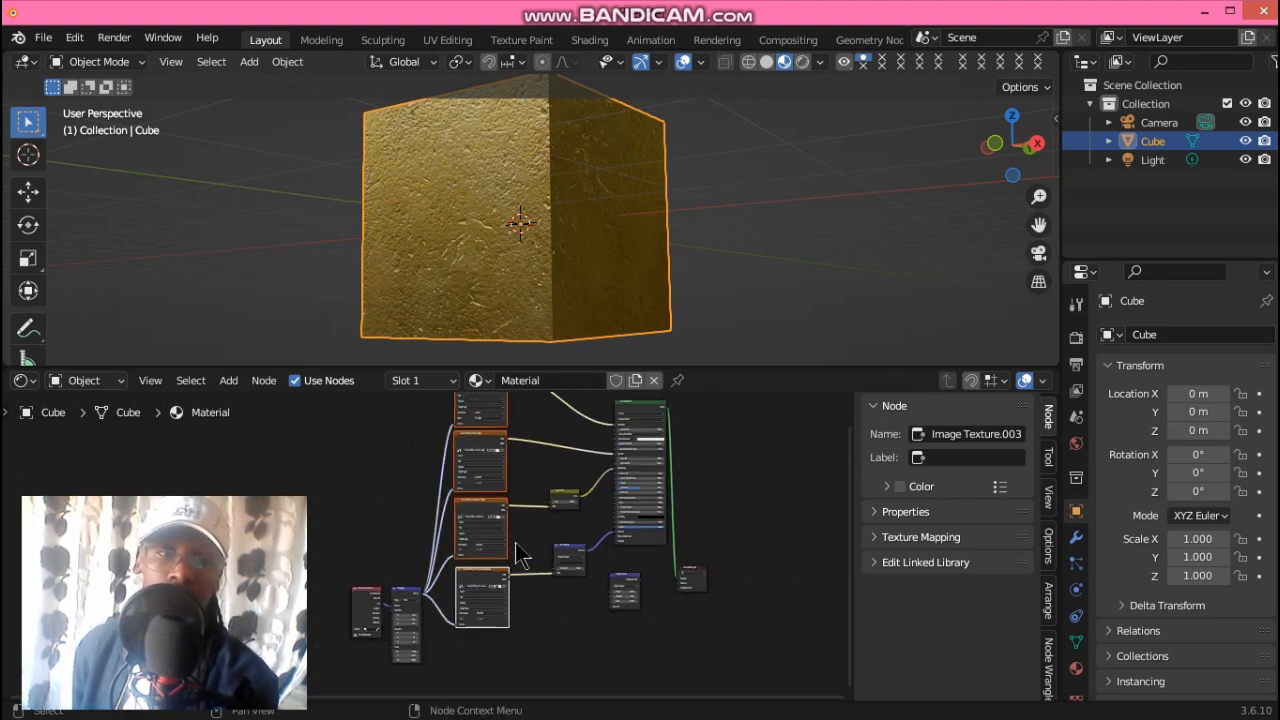
scroll(516, 555, "down", 3)
left_click_drag(451, 463, 450, 433)
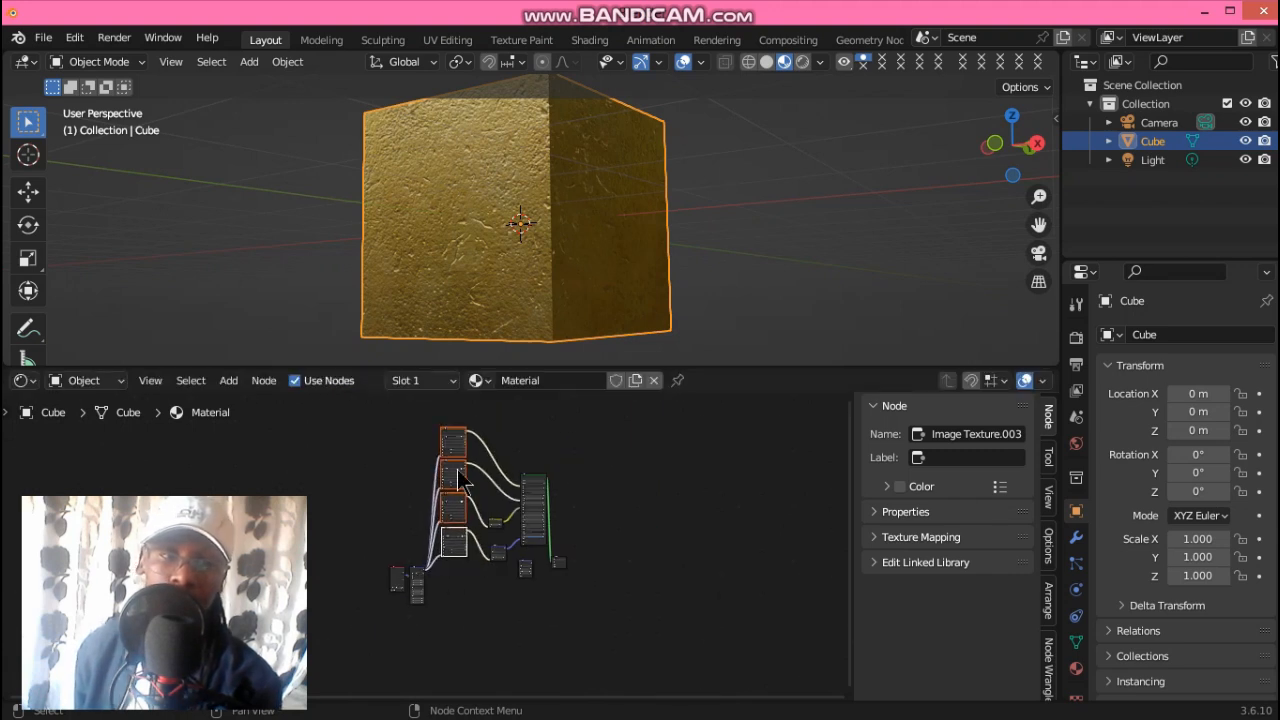
scroll(723, 506, "up", 3)
scroll(524, 634, "up", 2)
scroll(543, 640, "up", 2)
- Bring metal_0065_height_2k from the GOLD folder into the shader editor and place it below the normal map texture node
mouse_move(1270, 113)
left_click(1091, 290)
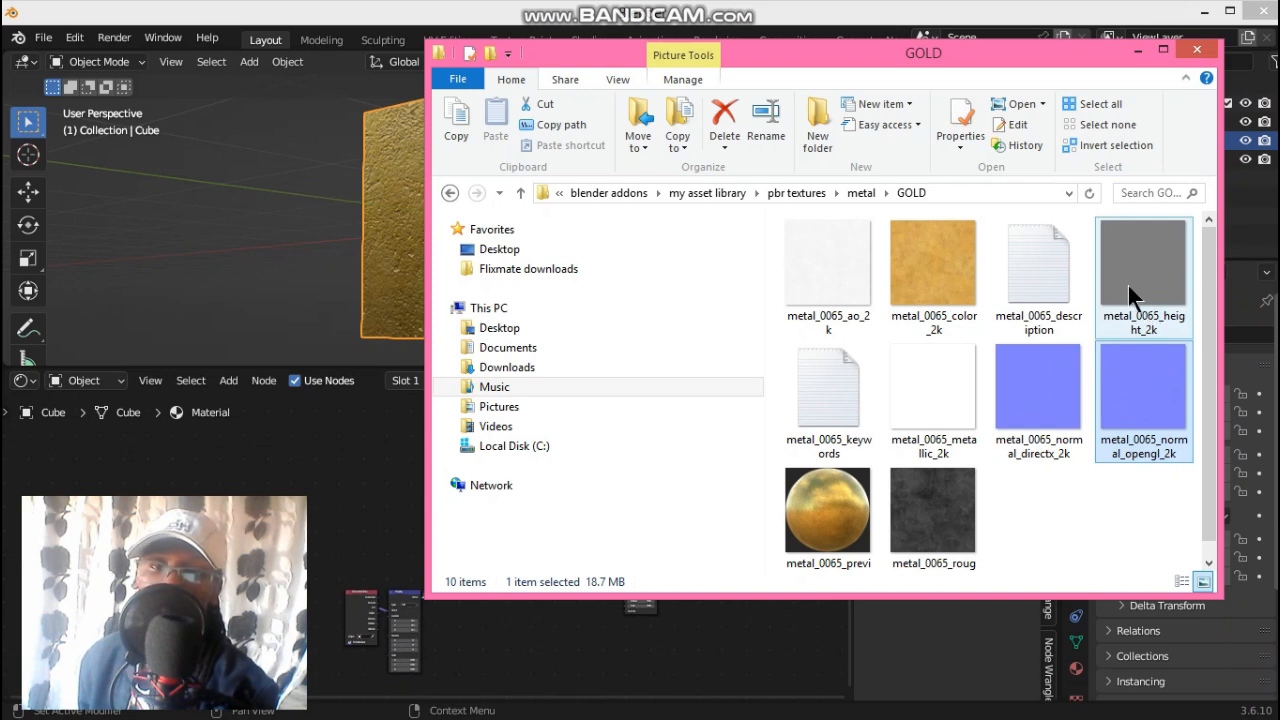
left_click_drag(1145, 295, 502, 660)
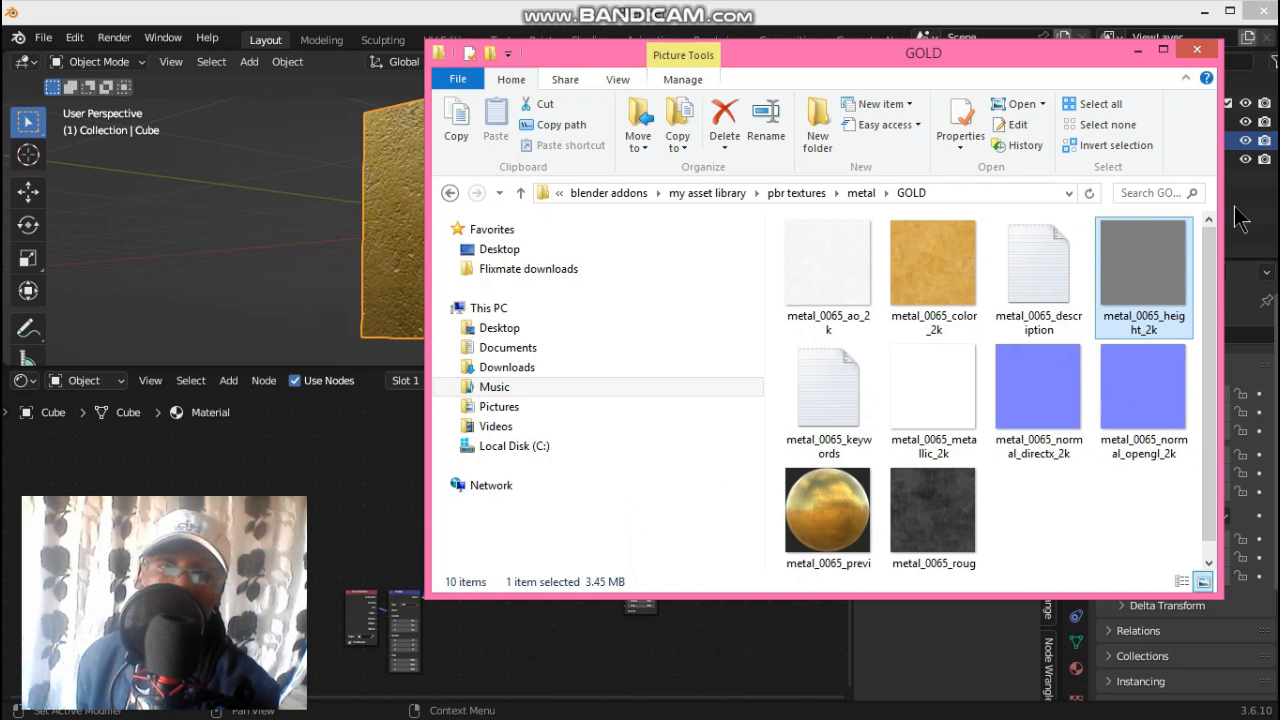
left_click(1134, 49)
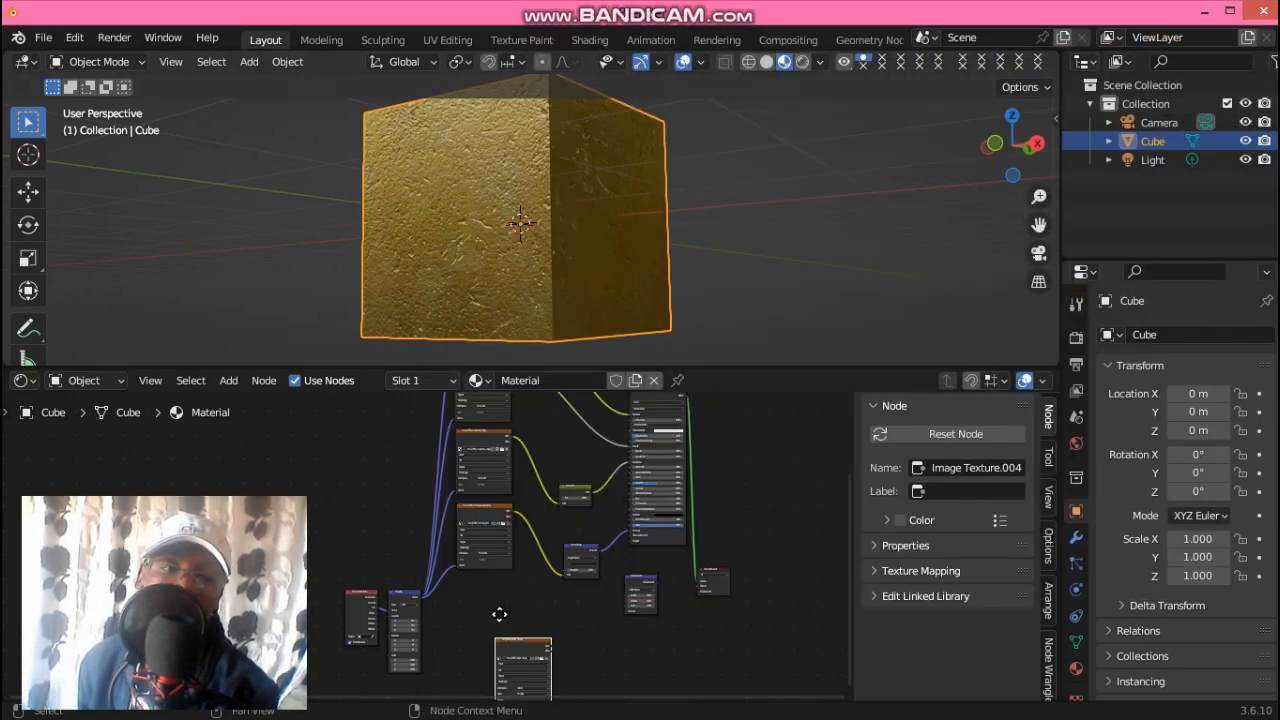
left_click(477, 591)
- Set the Color Space of the metal_0065_height_2k texture node to Non-Color
scroll(560, 620, "up", 1)
scroll(566, 620, "up", 3)
middle_click_drag(688, 542, 706, 437)
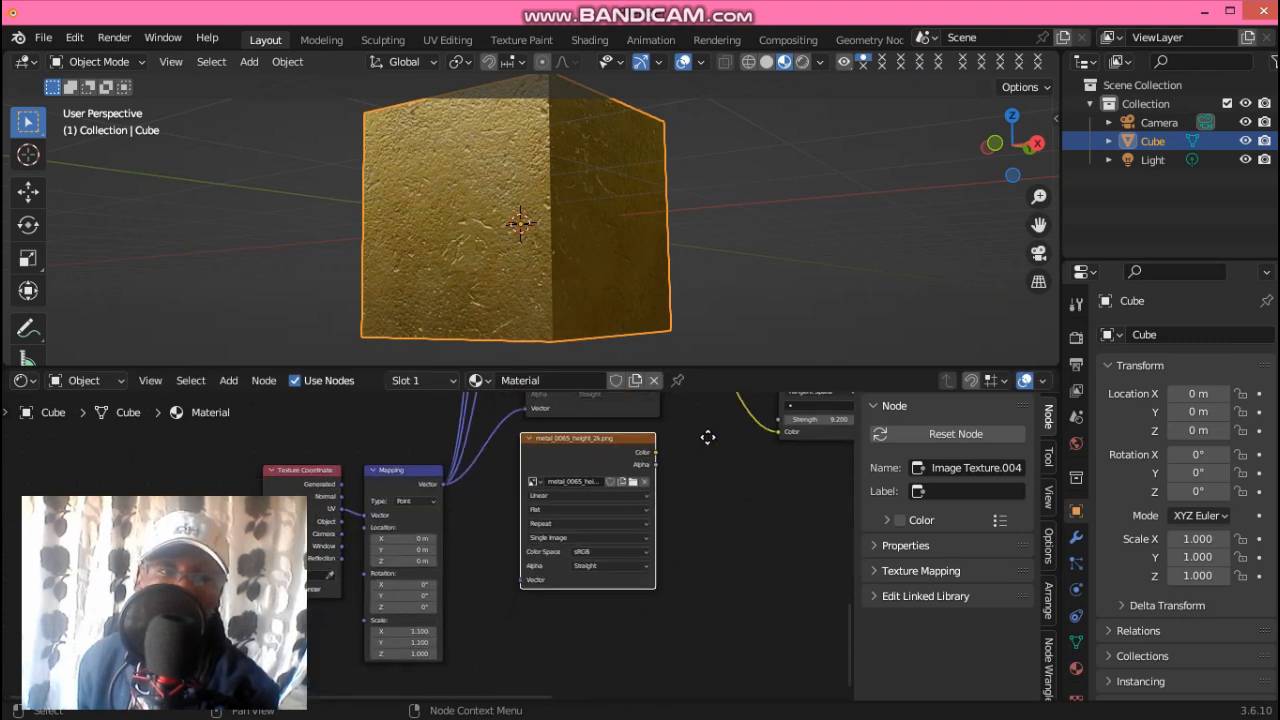
scroll(615, 565, "up", 2)
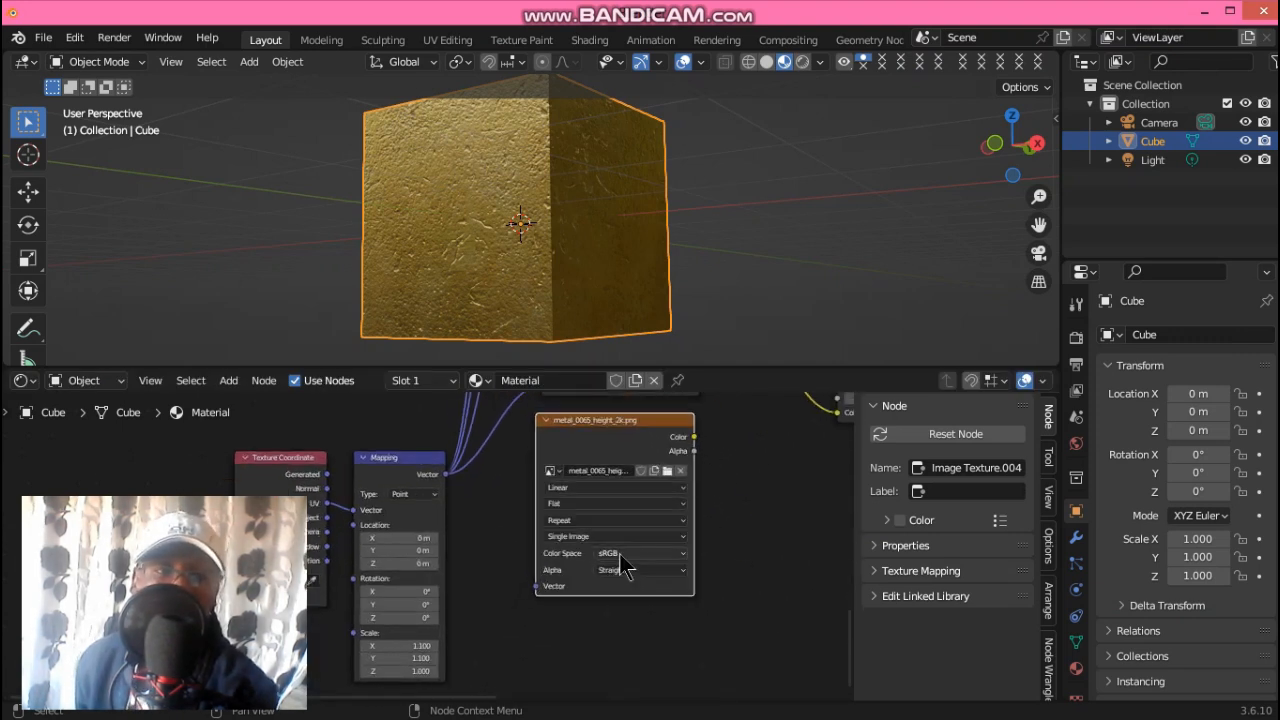
left_click(652, 556)
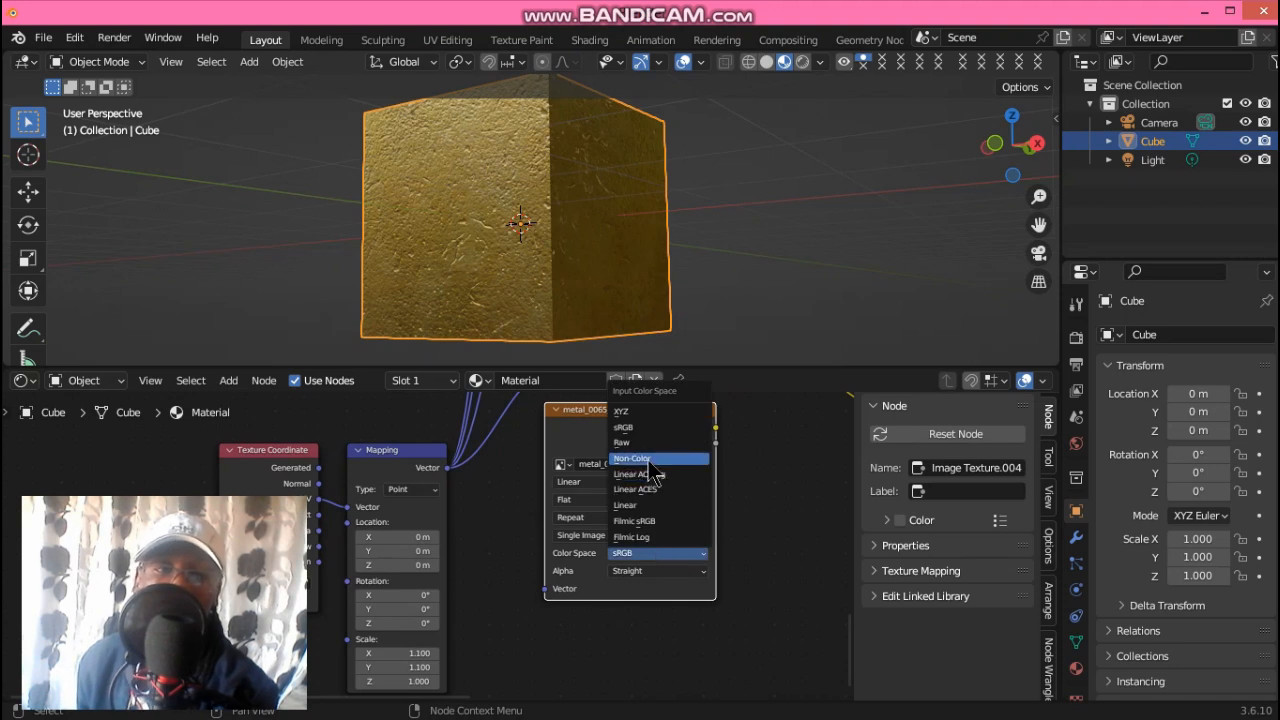
left_click(643, 459)
- Connect the Mapping node's Vector output to the Vector input of the metal_0065_height_2k node
left_click_drag(450, 478, 784, 488)
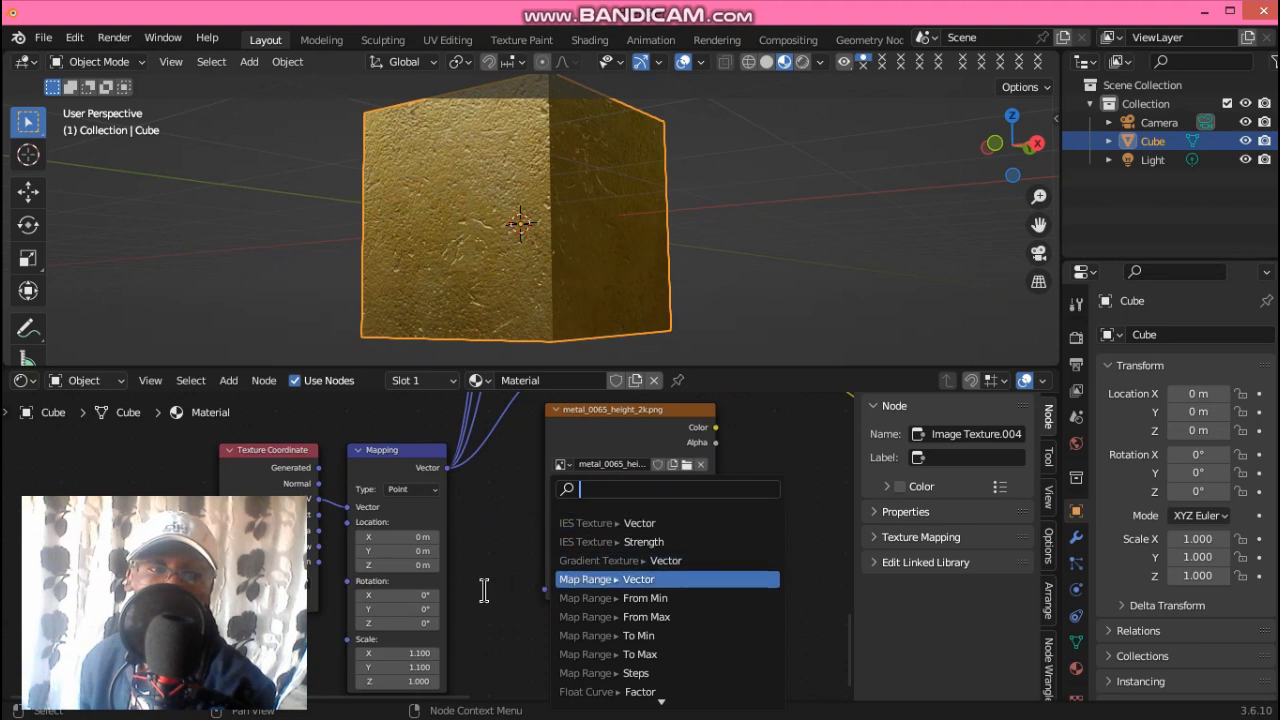
left_click(469, 502)
left_click_drag(452, 483, 545, 588)
- Place the Displacement node below the Normal Map node and connect the metal_0065_height_2k Color output to its Height input
middle_click_drag(683, 539, 551, 548)
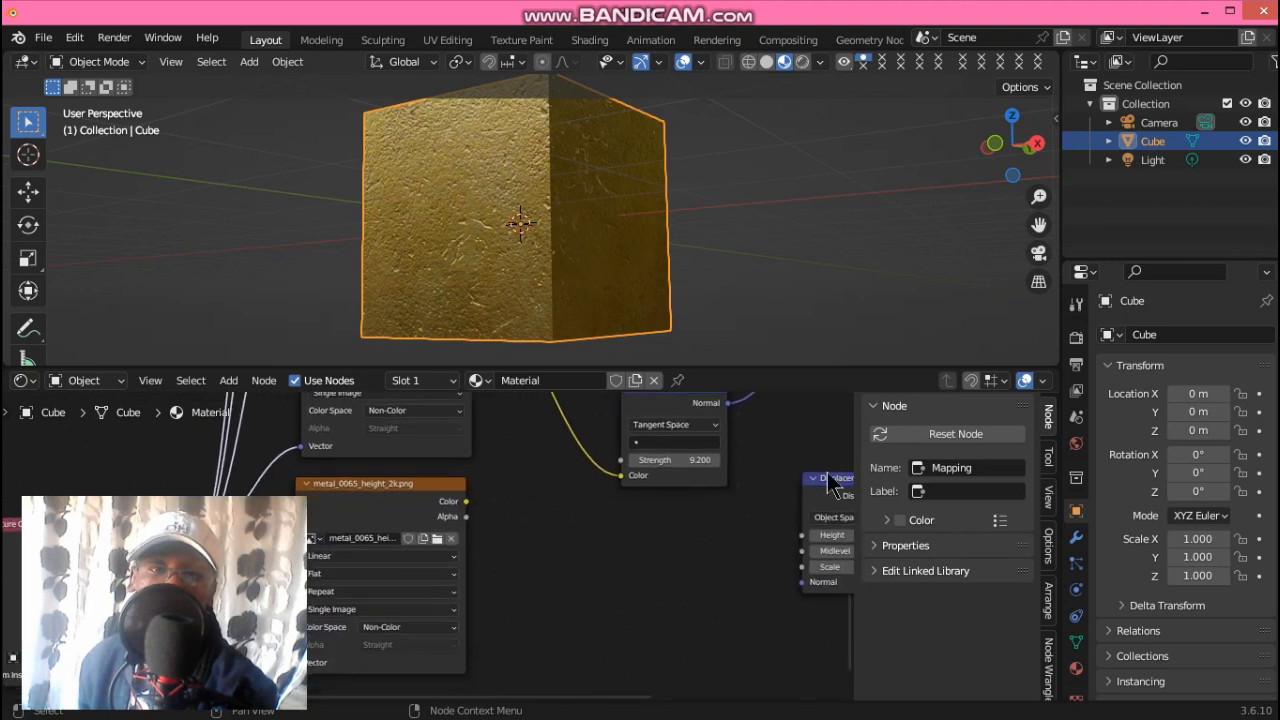
left_click_drag(812, 480, 656, 522)
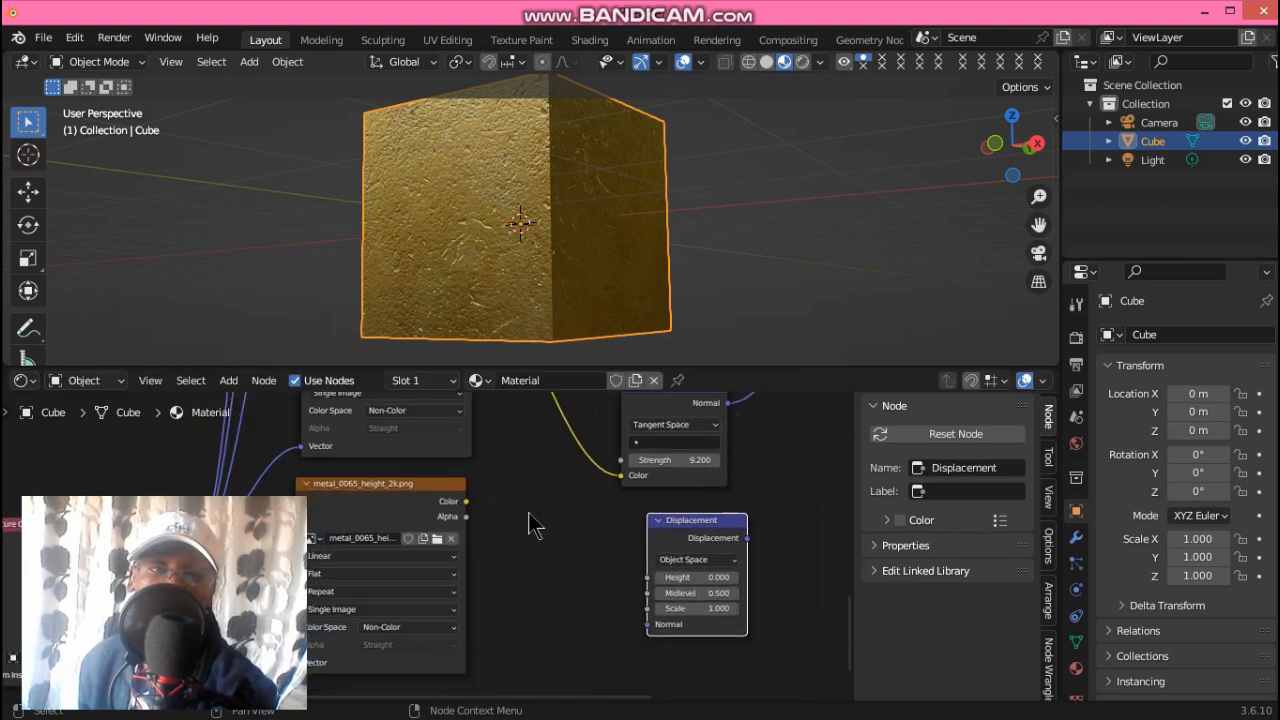
left_click_drag(467, 502, 647, 577)
- Move the Material Output node closer and connect the Displacement node's output to its Displacement input
middle_click_drag(822, 533, 621, 552)
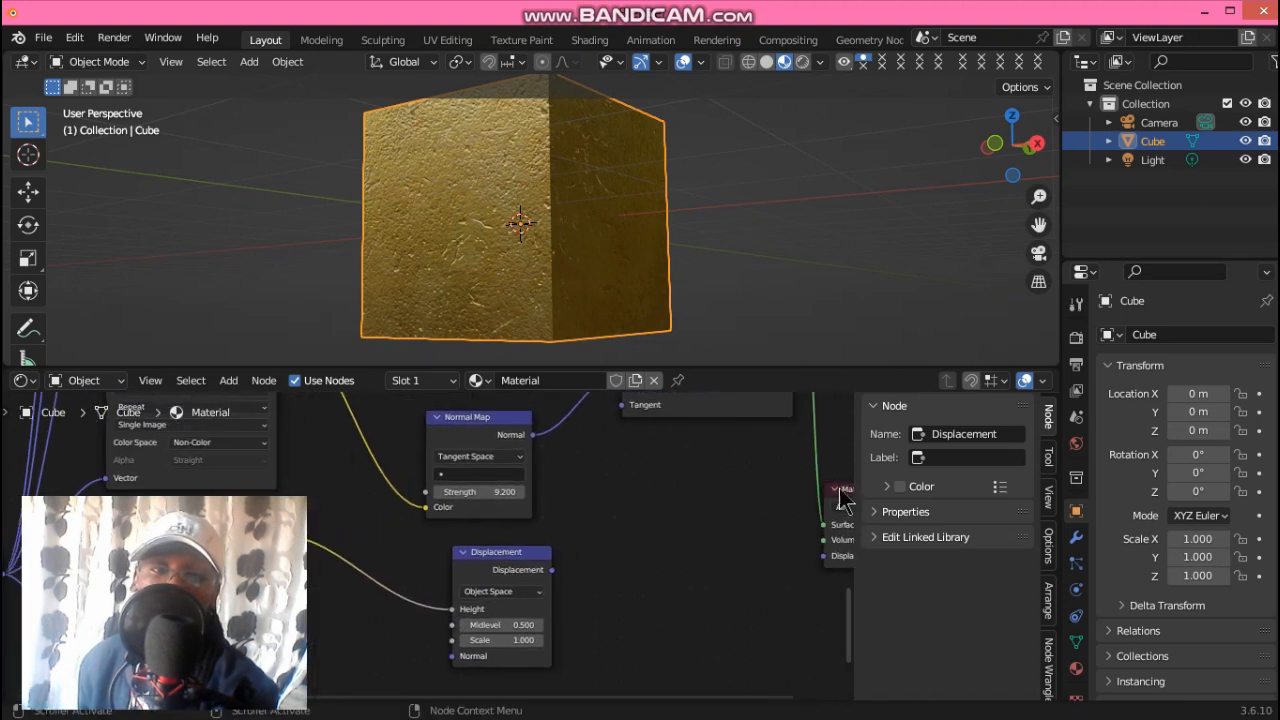
middle_click_drag(795, 430, 795, 665)
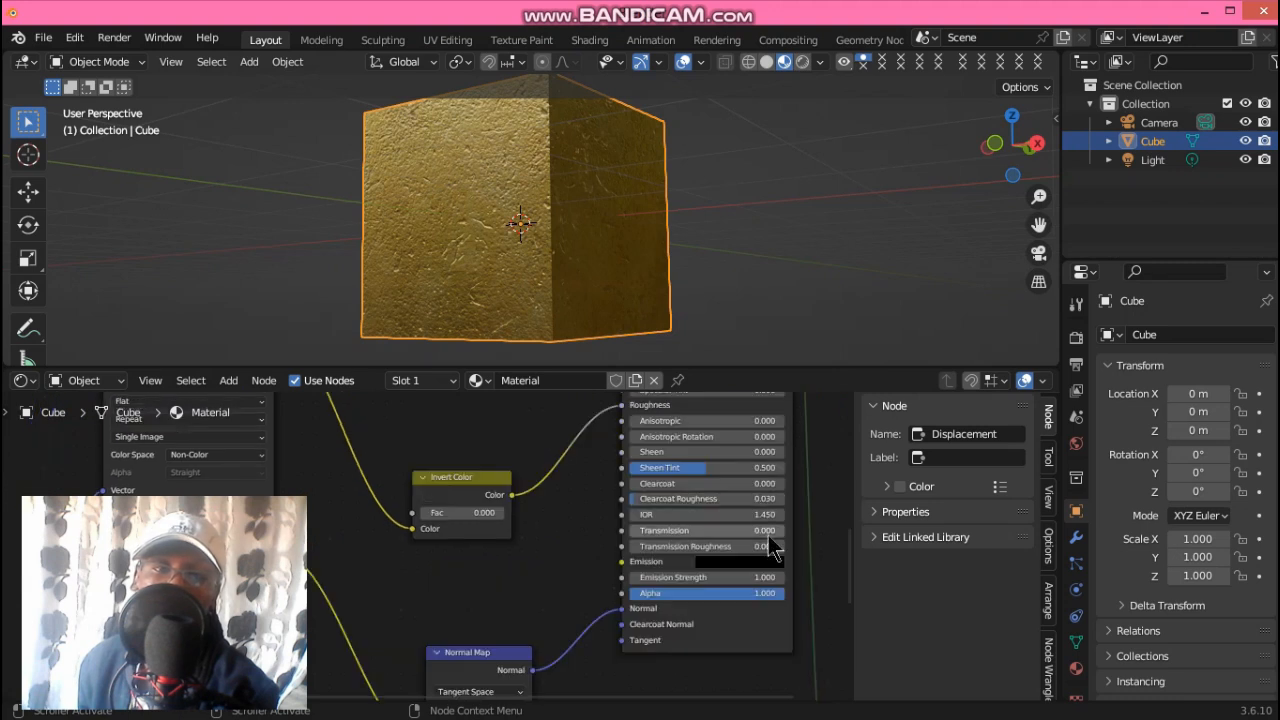
middle_click_drag(795, 571, 711, 367)
left_click_drag(748, 532, 576, 535)
middle_click_drag(587, 610, 663, 579)
scroll(604, 580, "up", 4)
left_click_drag(547, 530, 705, 512)
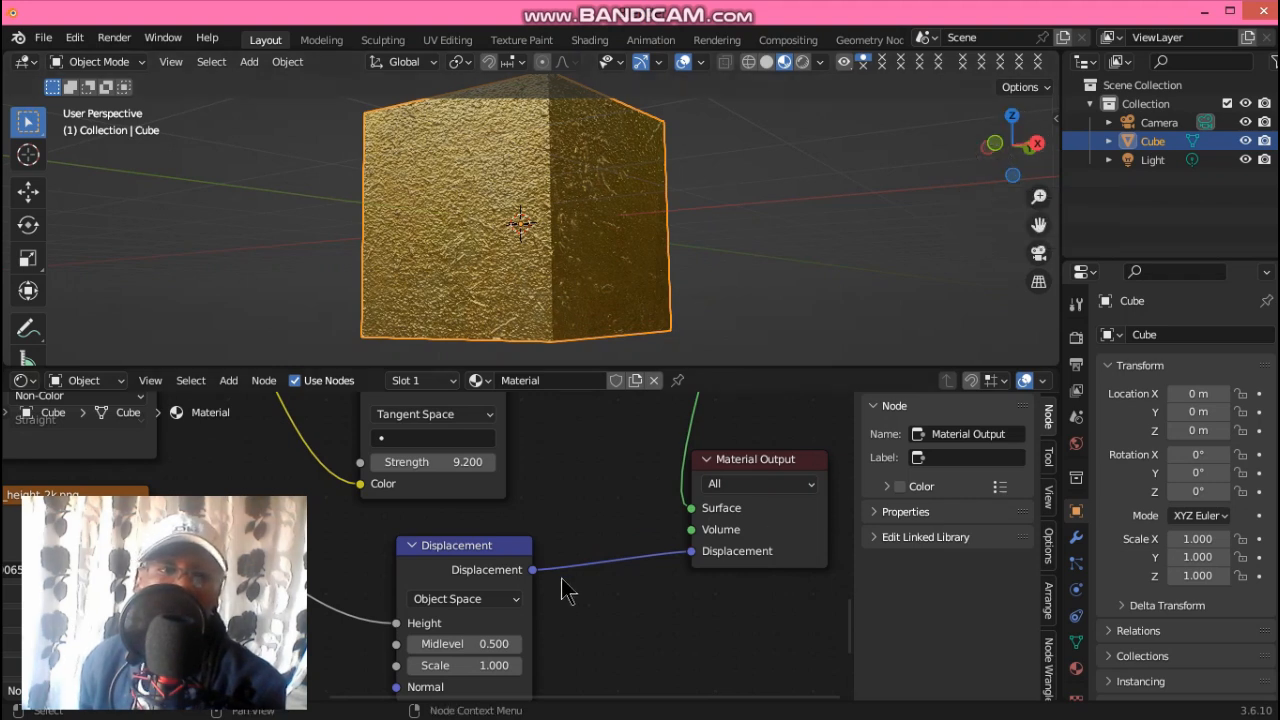
- Lower the Normal Map node's Strength to 2.700, checking the surface relief on the cube from several angles
left_click_drag(997, 149, 1036, 222)
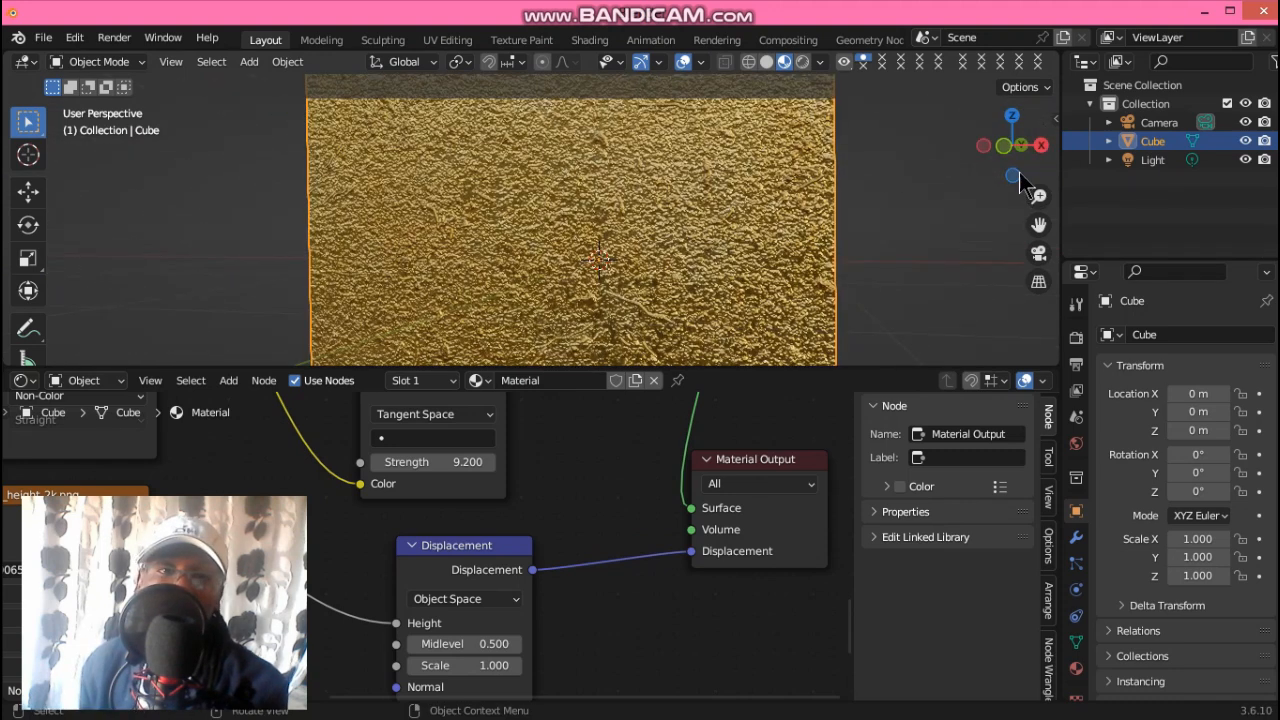
left_click_drag(1012, 145, 1030, 151)
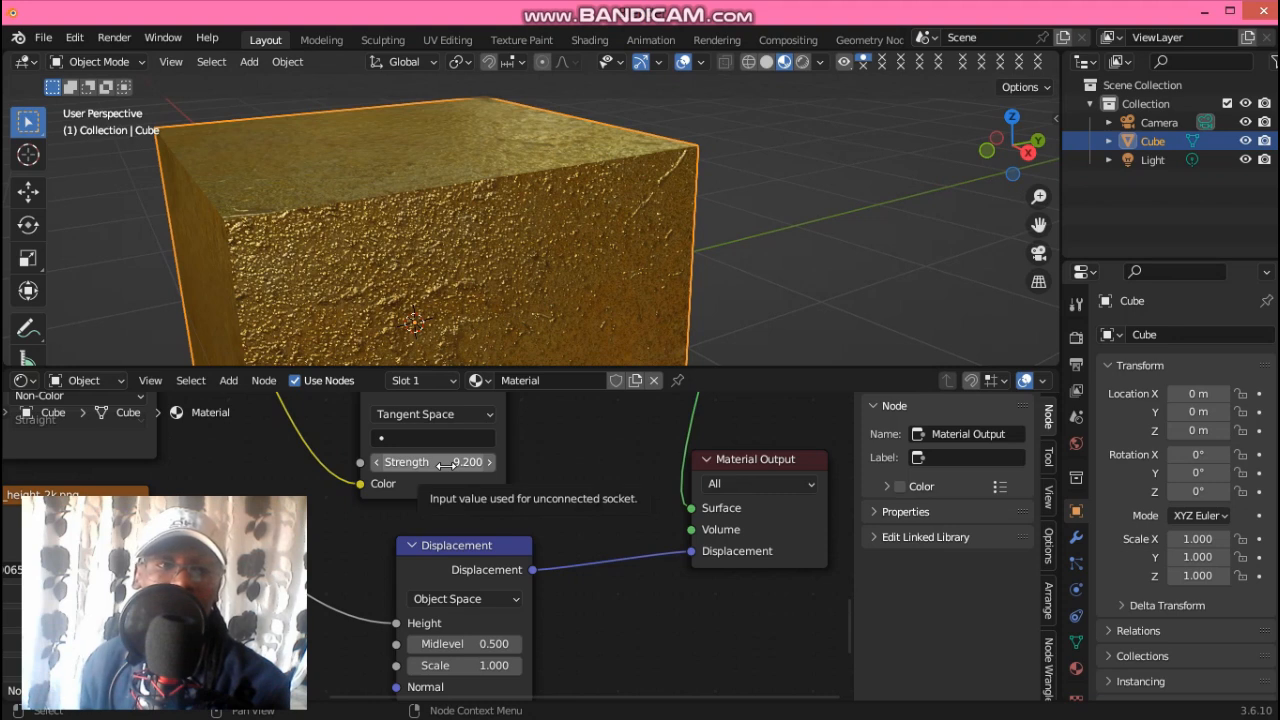
middle_click_drag(580, 463, 635, 546)
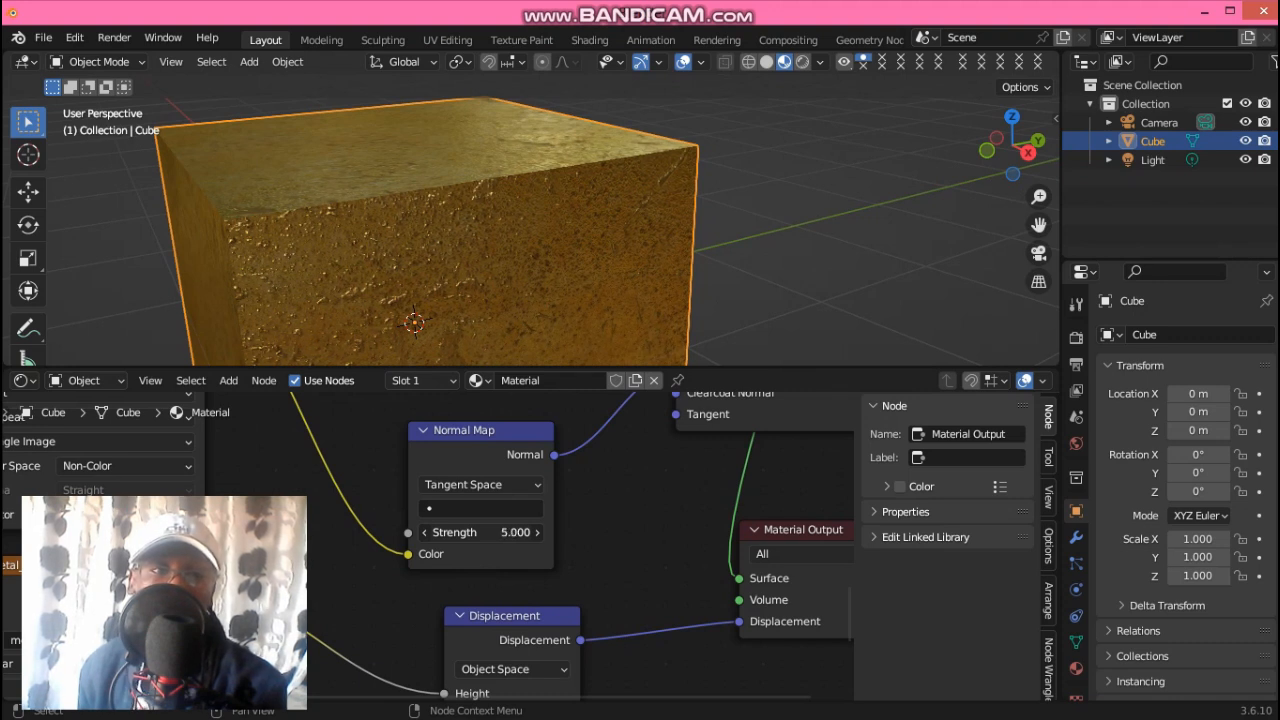
left_click_drag(1013, 145, 808, 160)
middle_click_drag(815, 222, 940, 212)
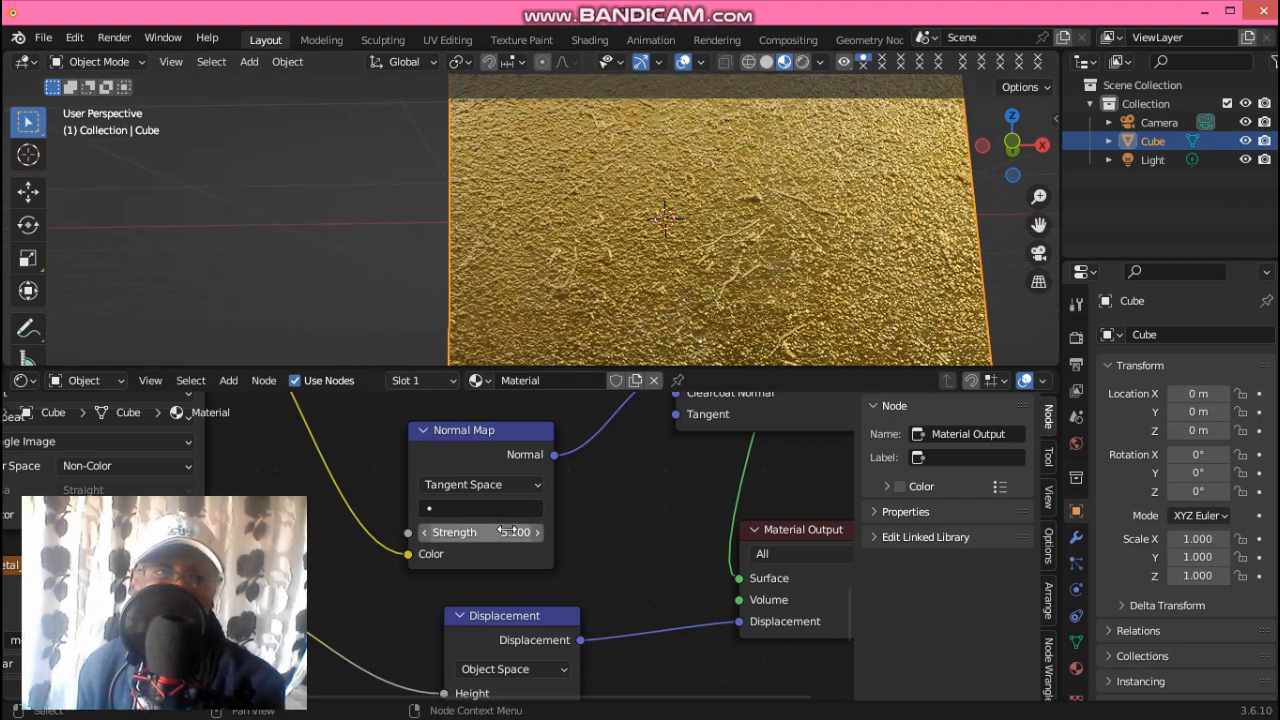
left_click_drag(490, 533, 470, 533)
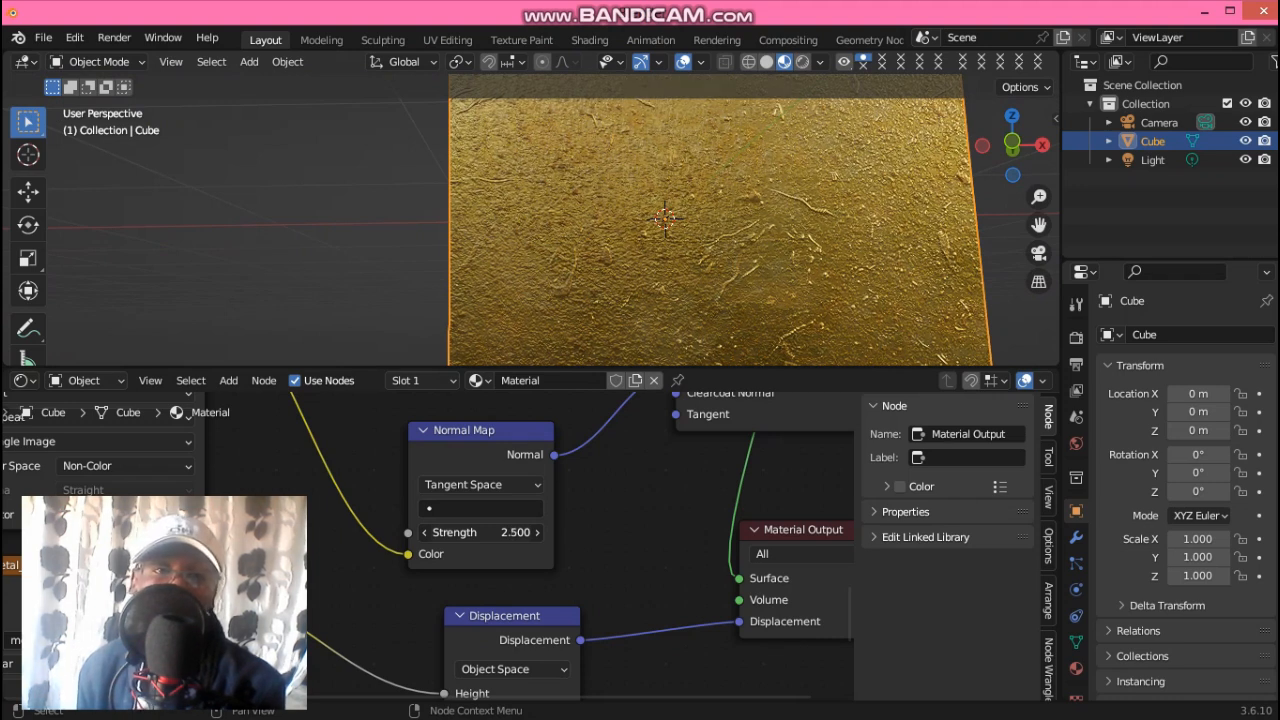
left_click_drag(470, 533, 474, 533)
left_click_drag(1012, 145, 940, 192)
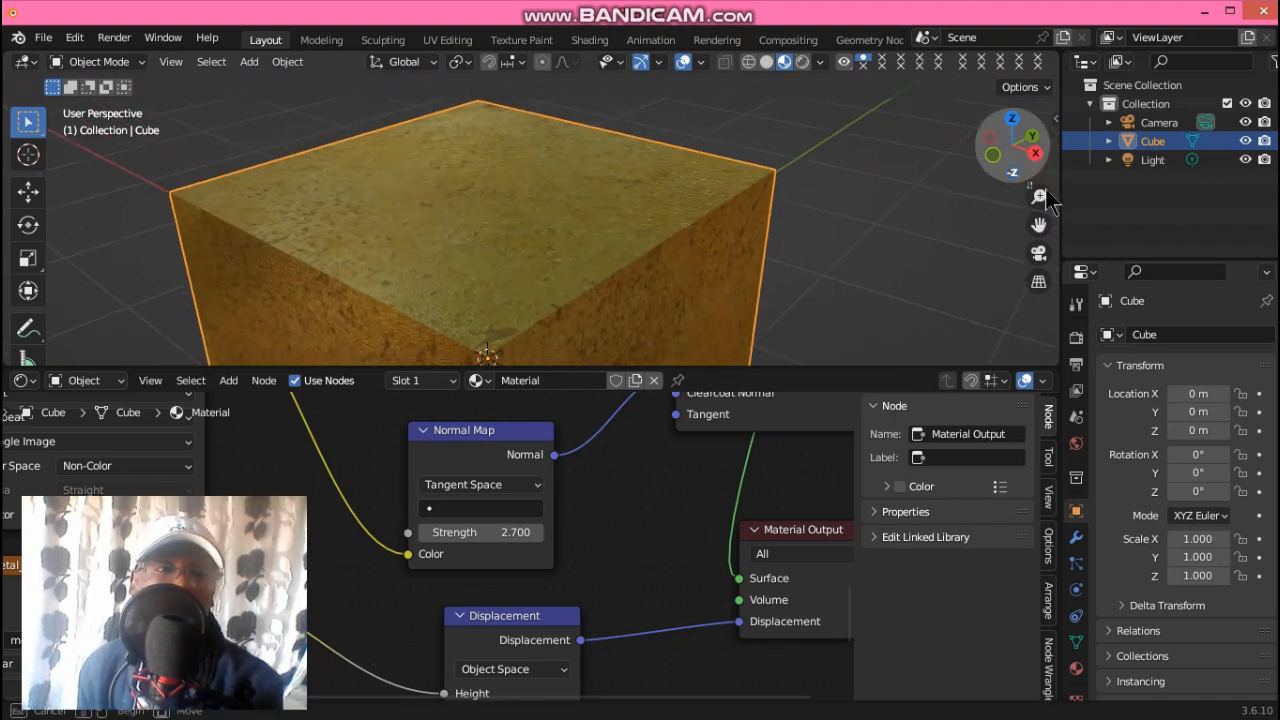
left_click_drag(1039, 196, 1039, 285)
left_click_drag(1038, 227, 1036, 171)
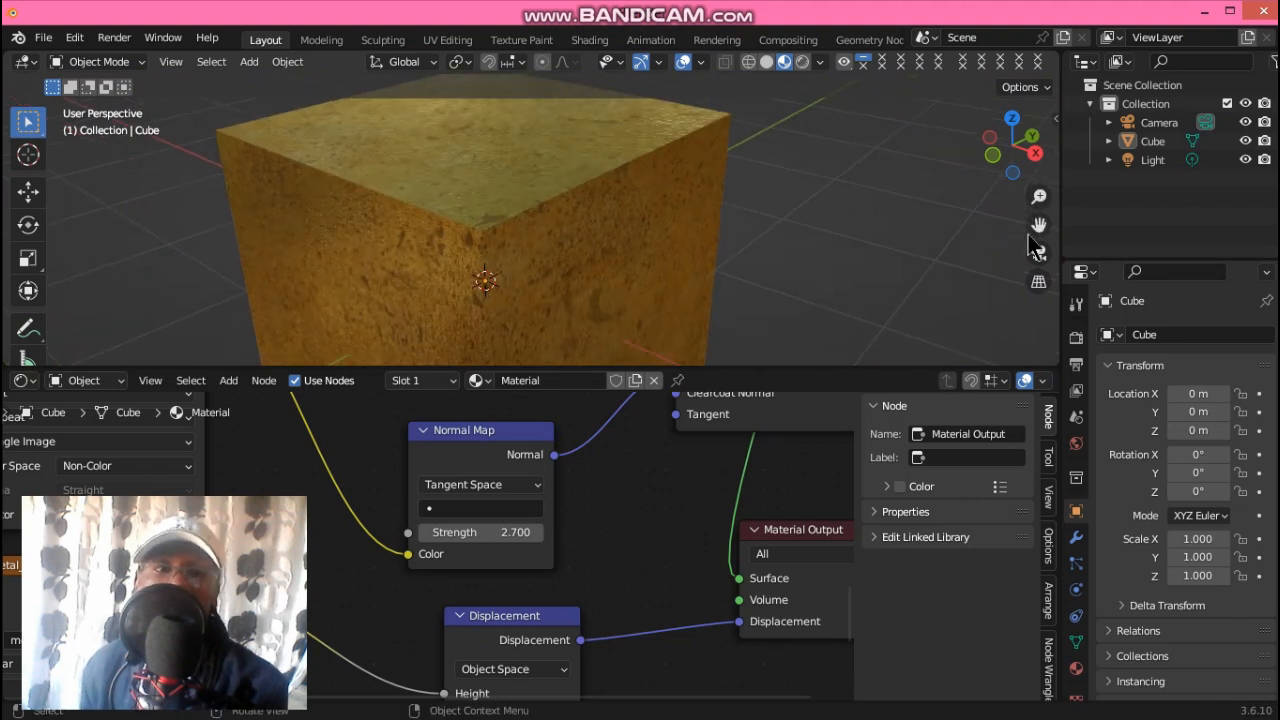
- Switch the scene's Render Engine to Cycles
left_click(1076, 338)
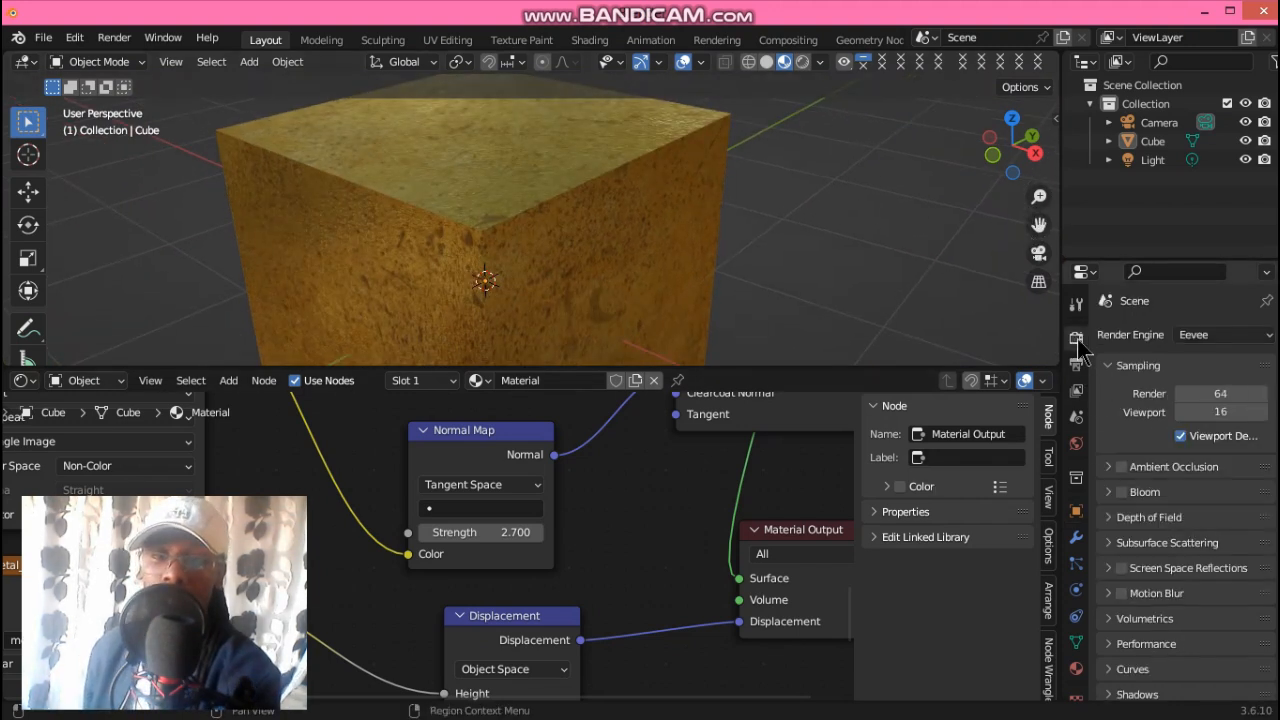
left_click(1200, 336)
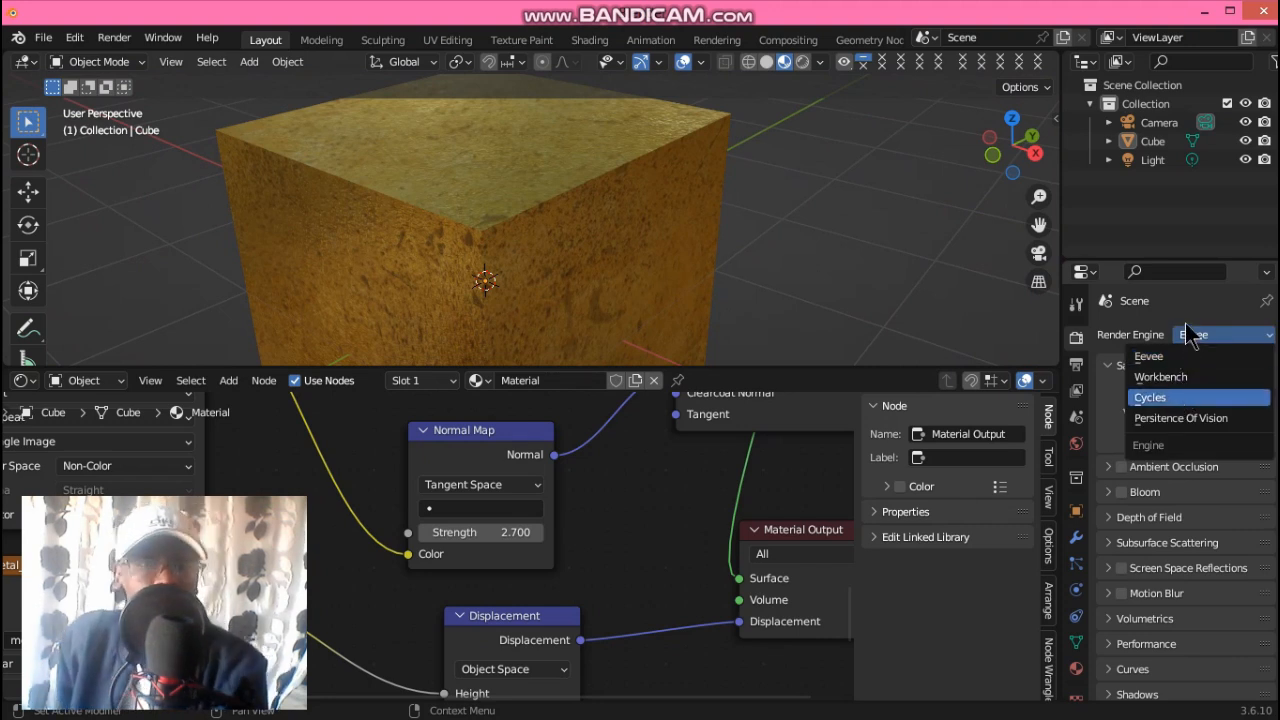
key("Return")
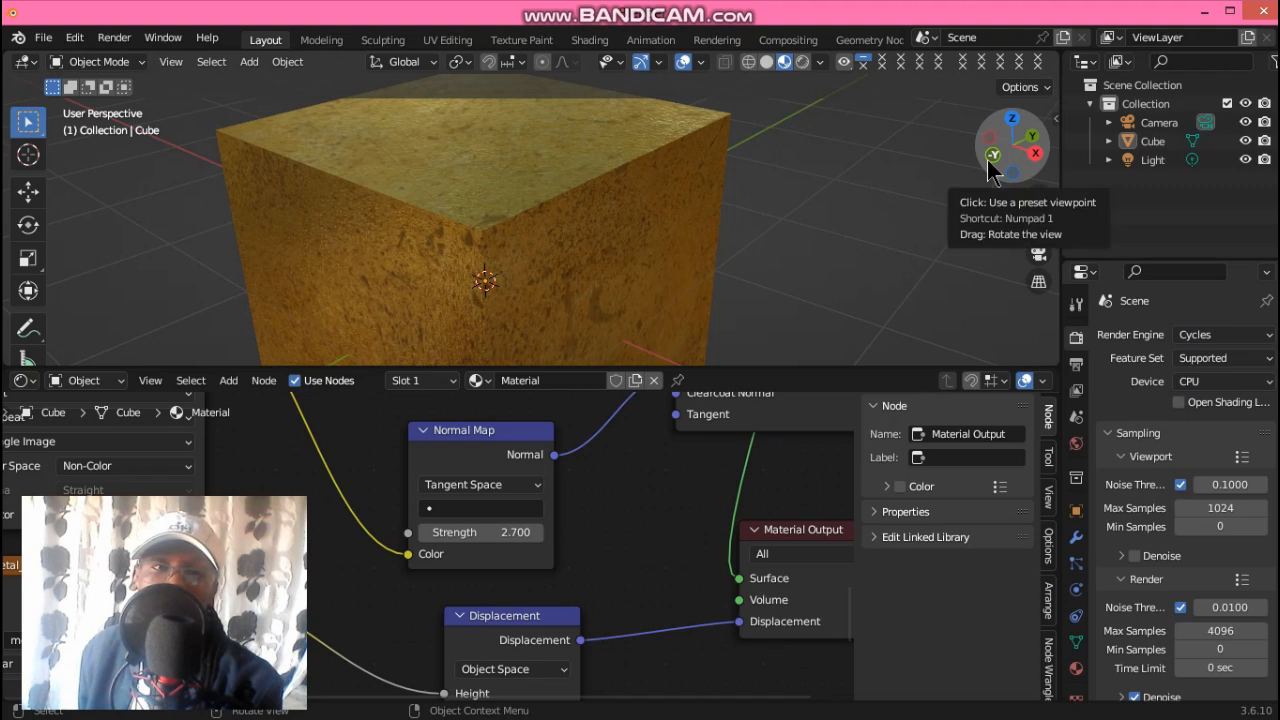
- Examine the gold material on the cube's sides and top, and review the complete shader node tree
left_click_drag(1010, 178, 908, 118)
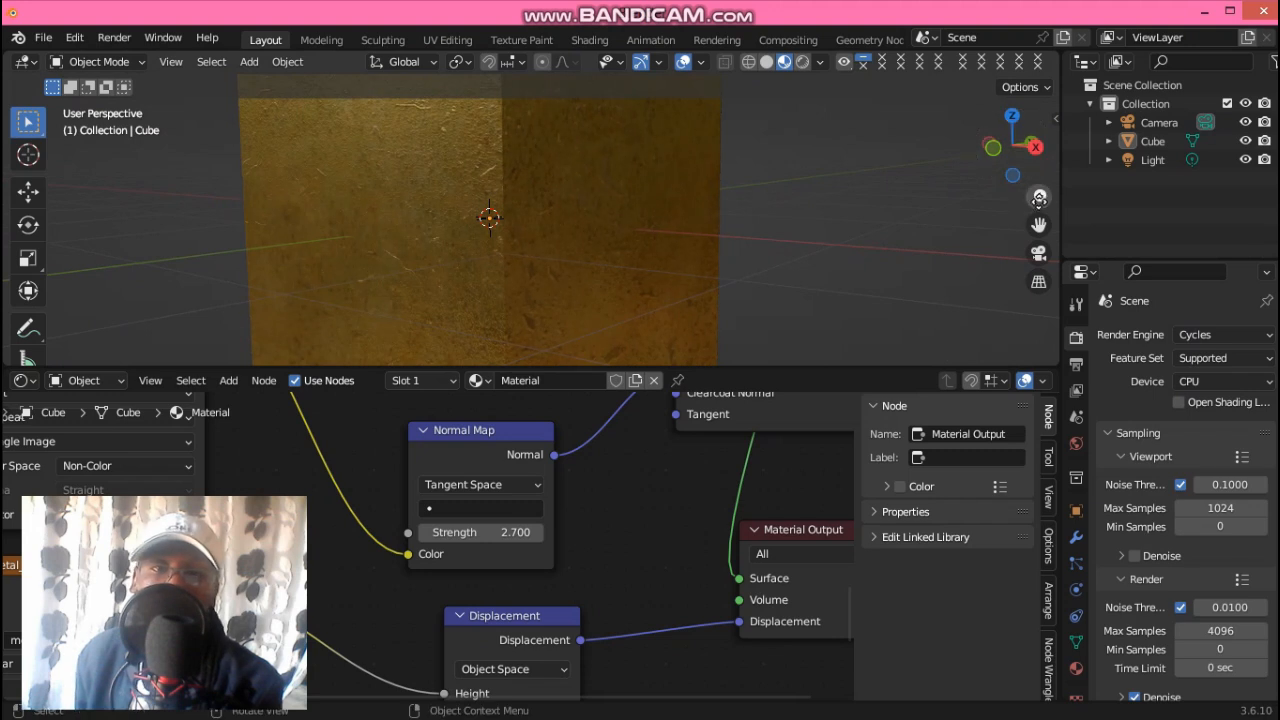
scroll(1034, 194, "down", 2)
left_click_drag(997, 168, 948, 97)
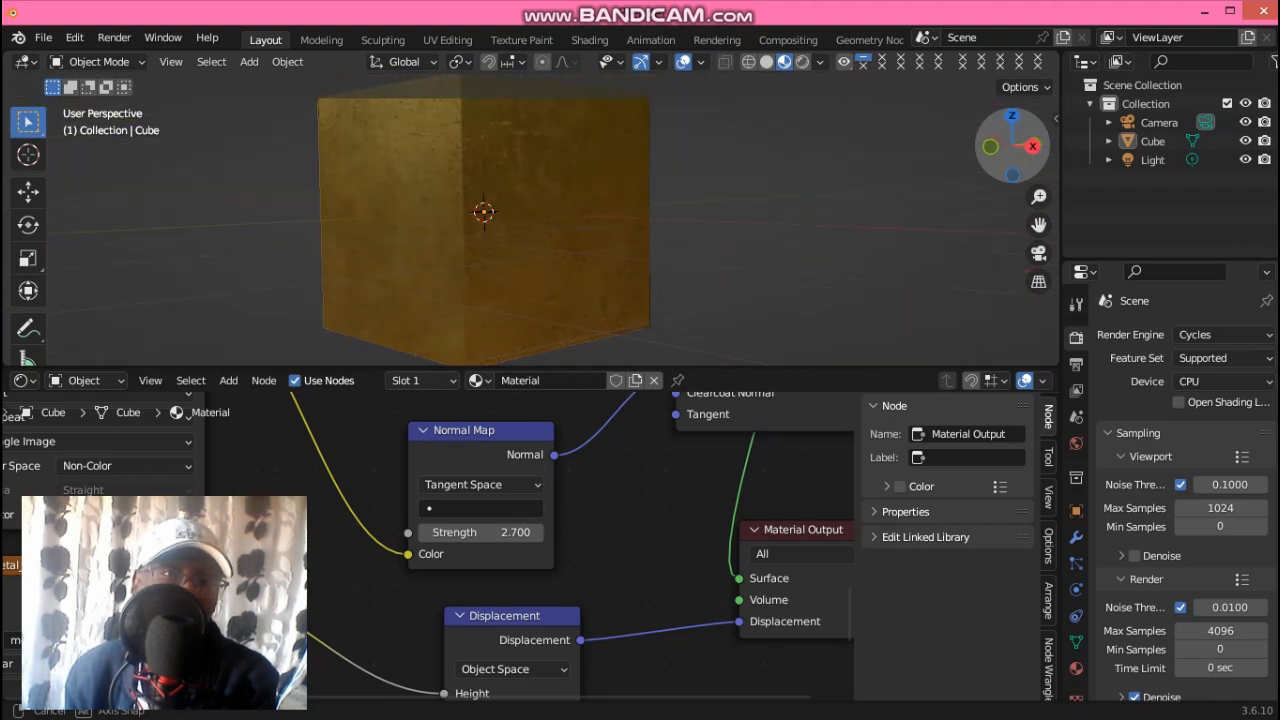
middle_click_drag(670, 532, 685, 378)
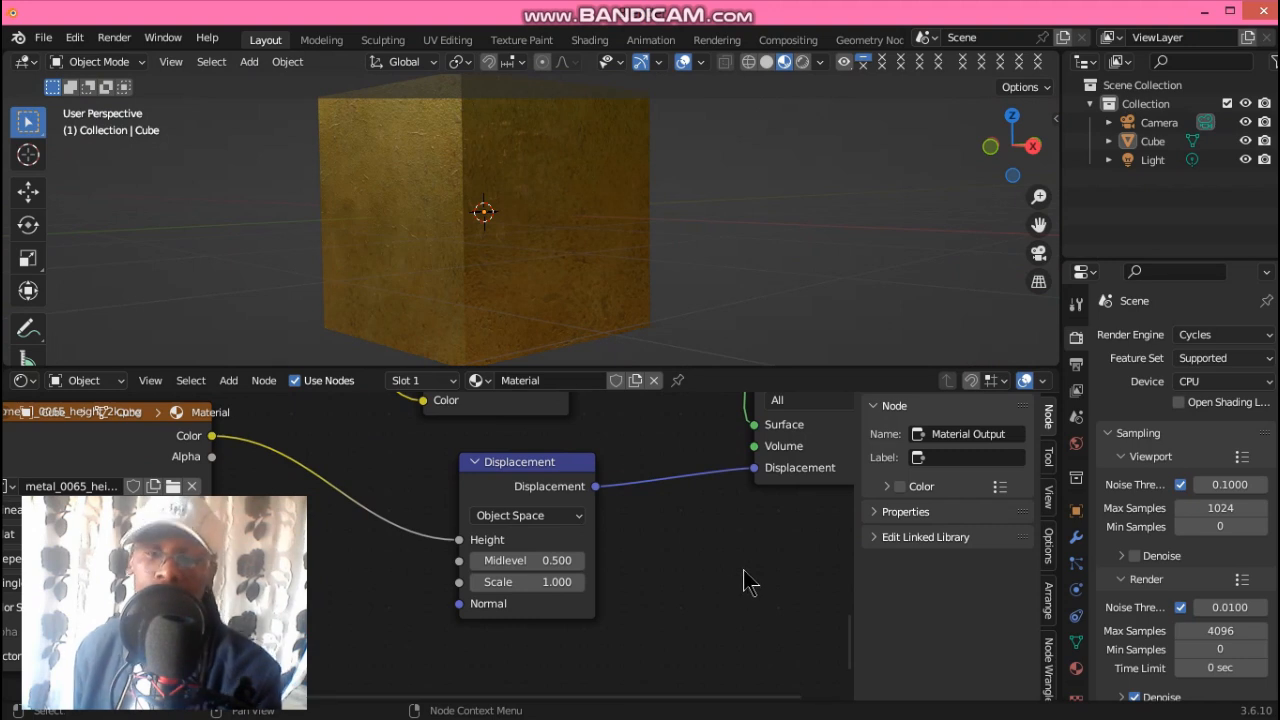
left_click_drag(1039, 196, 1039, 225)
left_click_drag(1012, 146, 930, 205)
mouse_move(1039, 196)
left_mouse_down()
mouse_move(1039, 158)
mouse_move(1039, 185)
left_mouse_up()
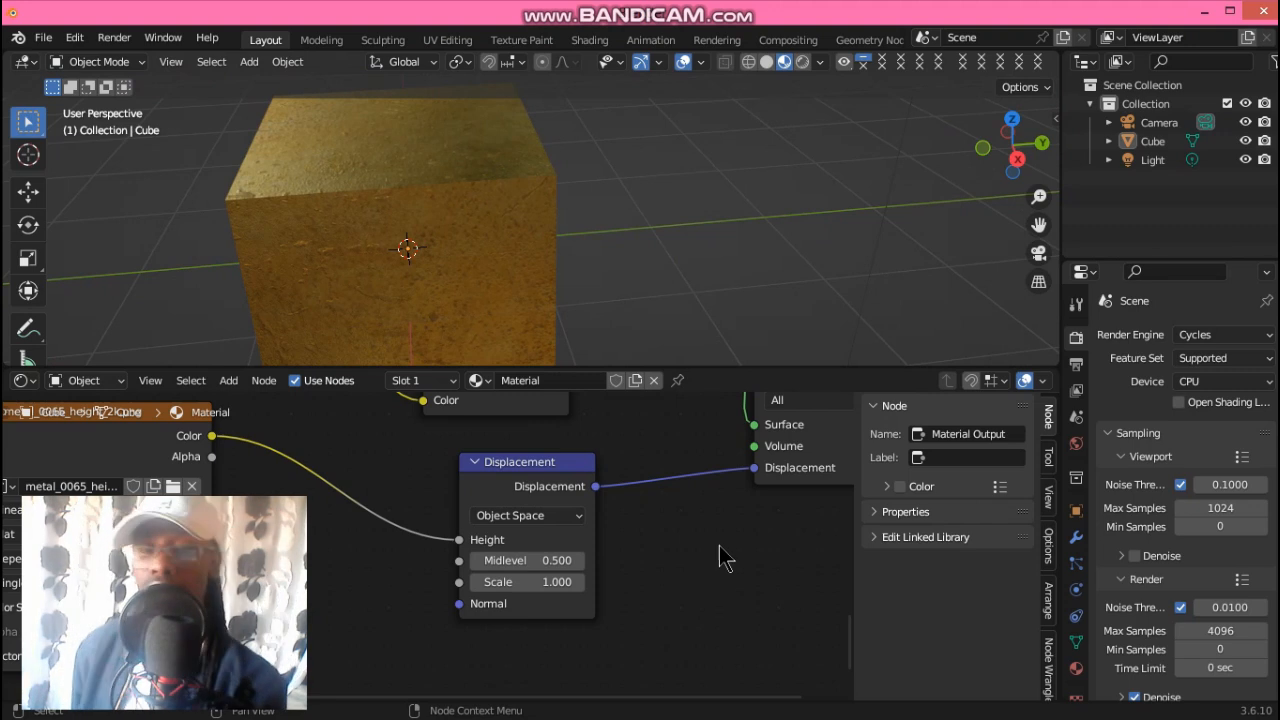
scroll(720, 542, "down", 8)
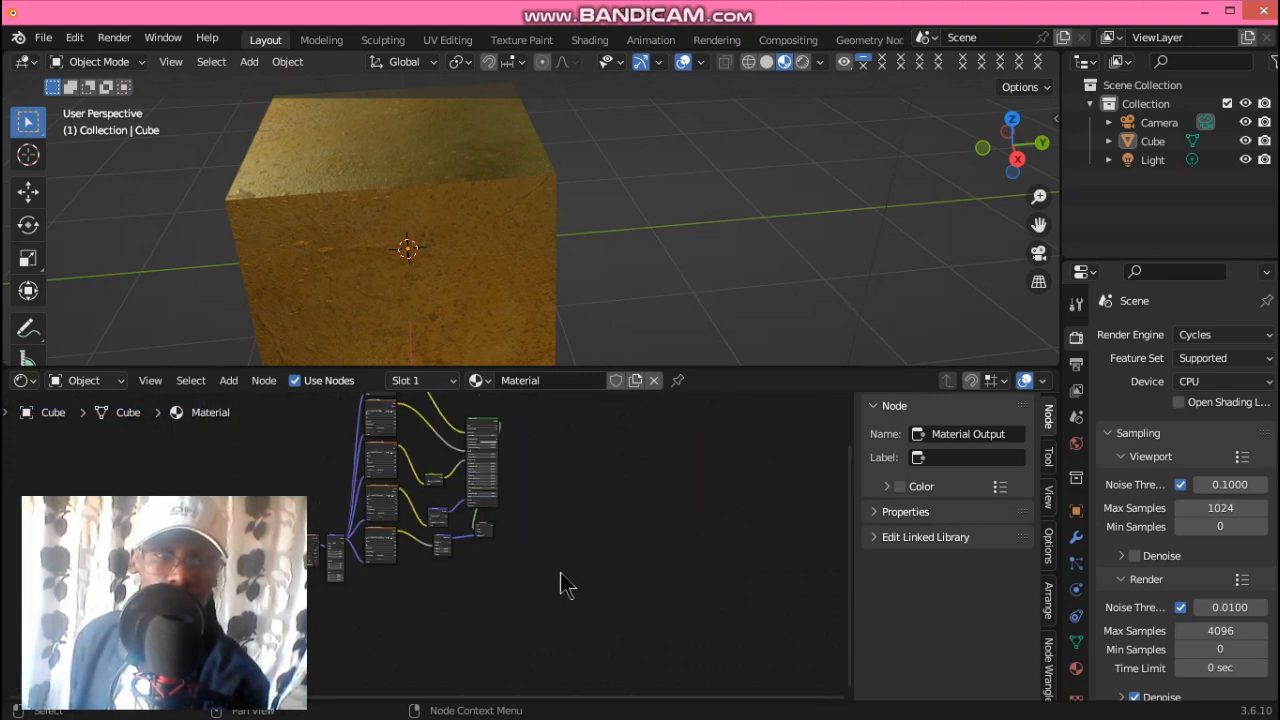
middle_click_drag(563, 580, 734, 626)
scroll(731, 626, "down", 3)
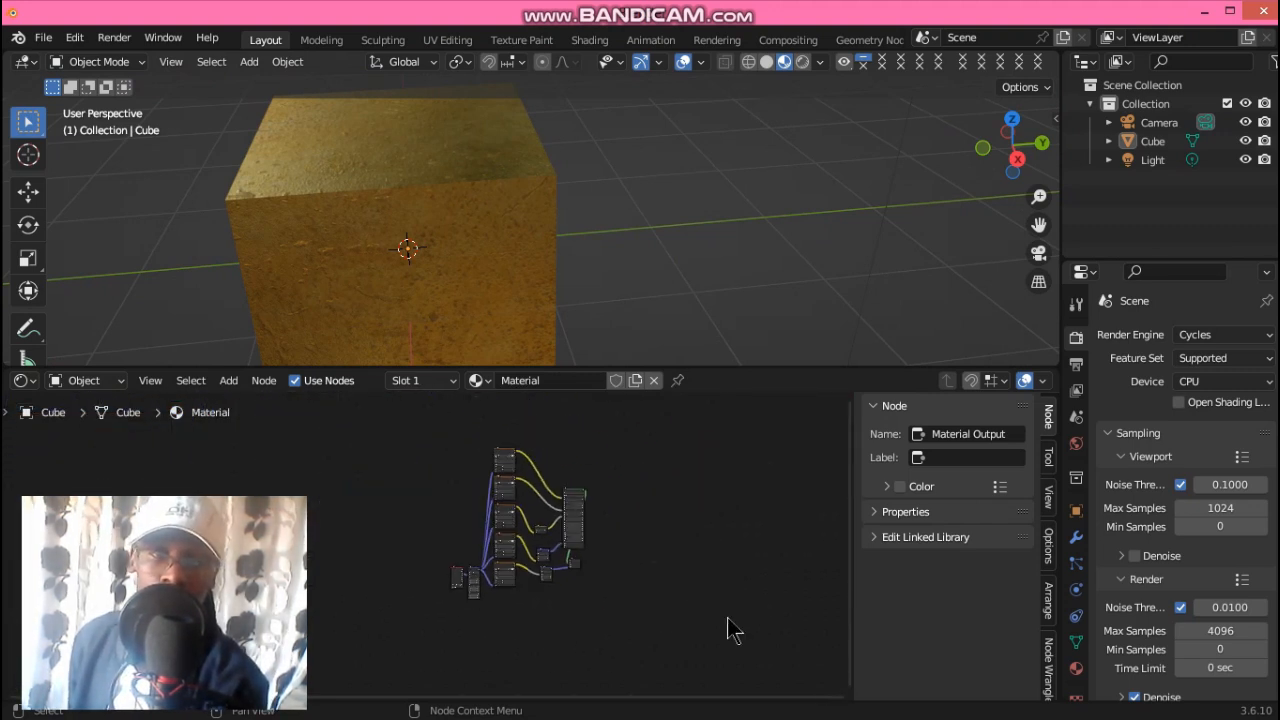
scroll(727, 620, "up", 7)
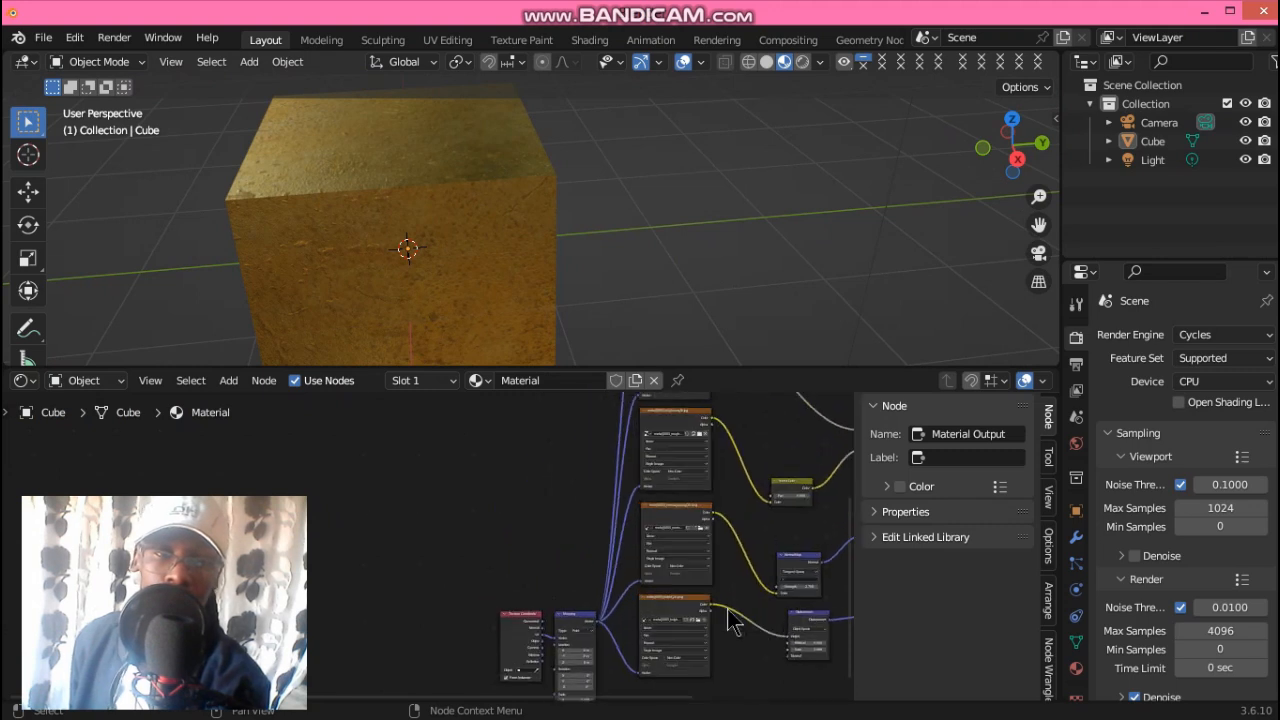
scroll(530, 505, "down", 4)
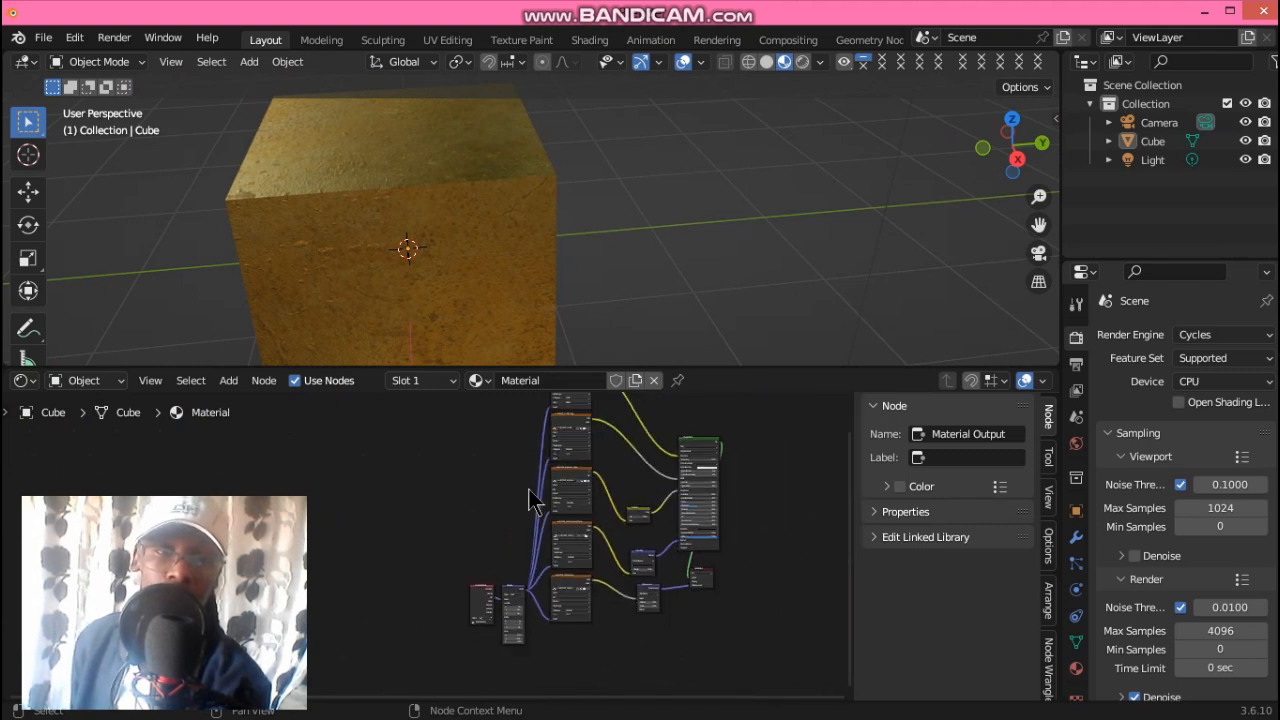
scroll(531, 488, "up", 2)
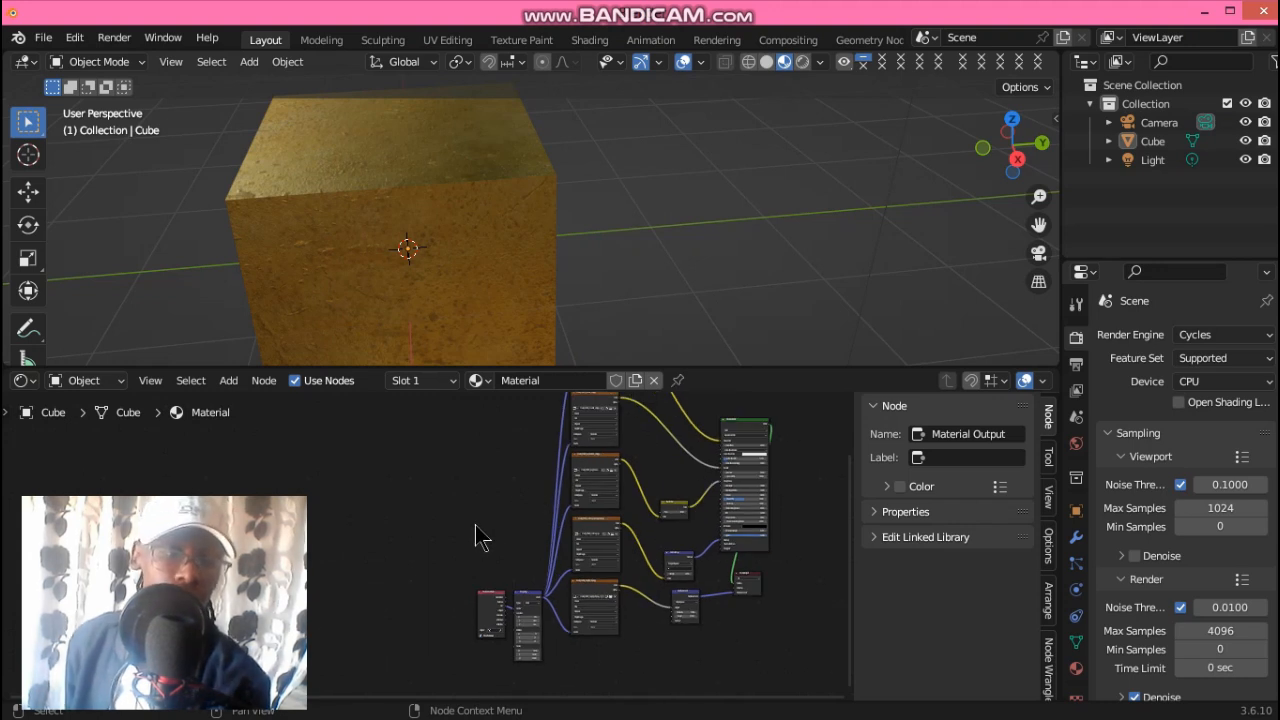
- Start Node Wrangler's Principled Texture Setup and browse to the pbr textures folder inside my asset library under blender addons
key("ctrl+shift")
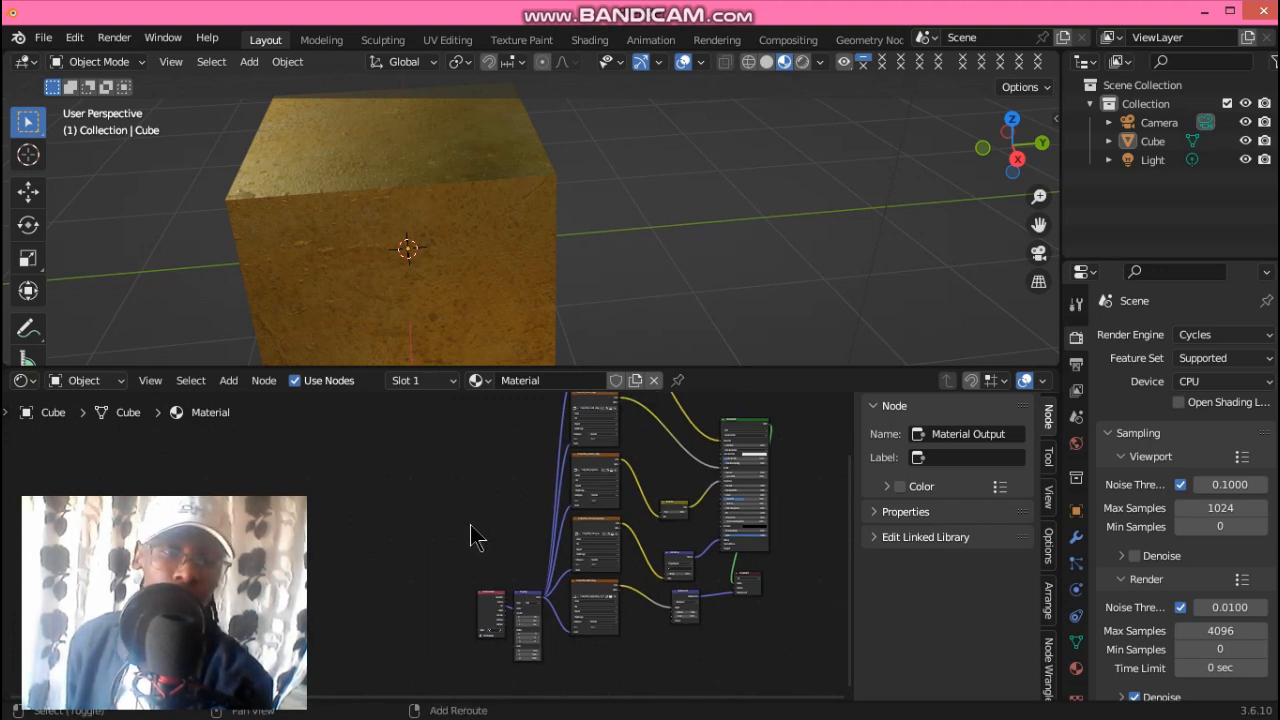
key("ctrl+shift")
key("ctrl+shift+t")
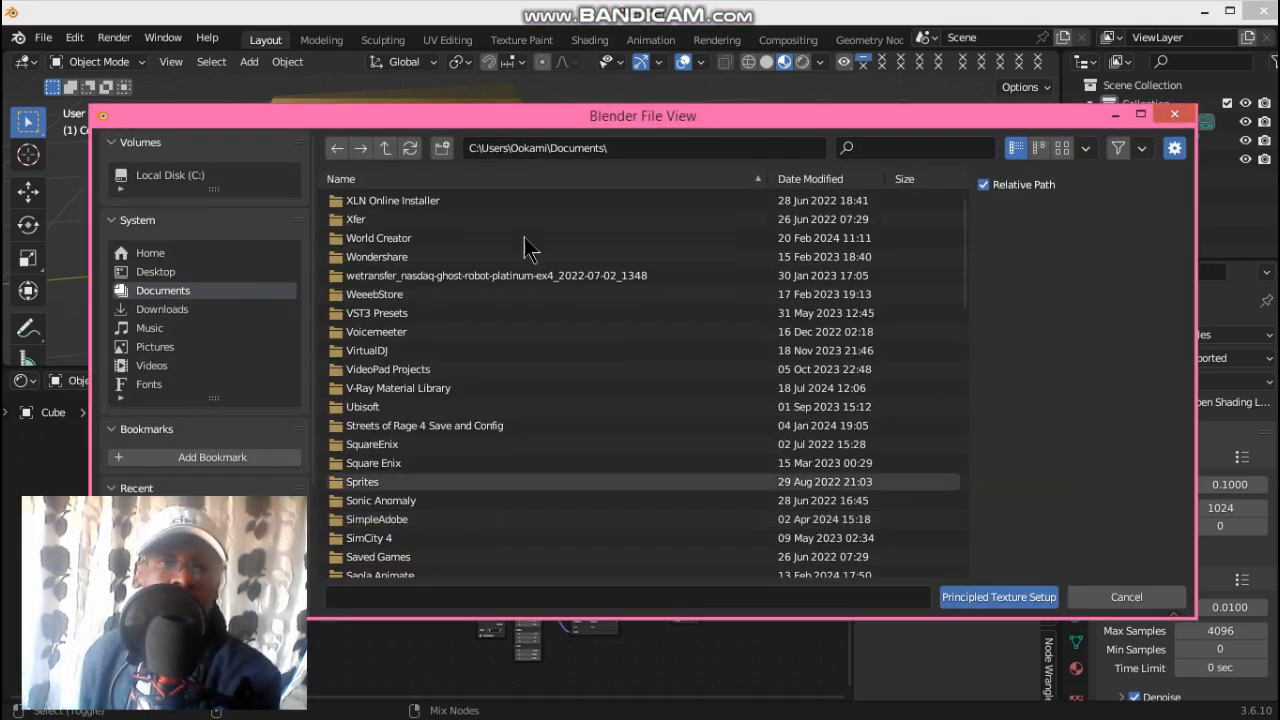
left_click(175, 327)
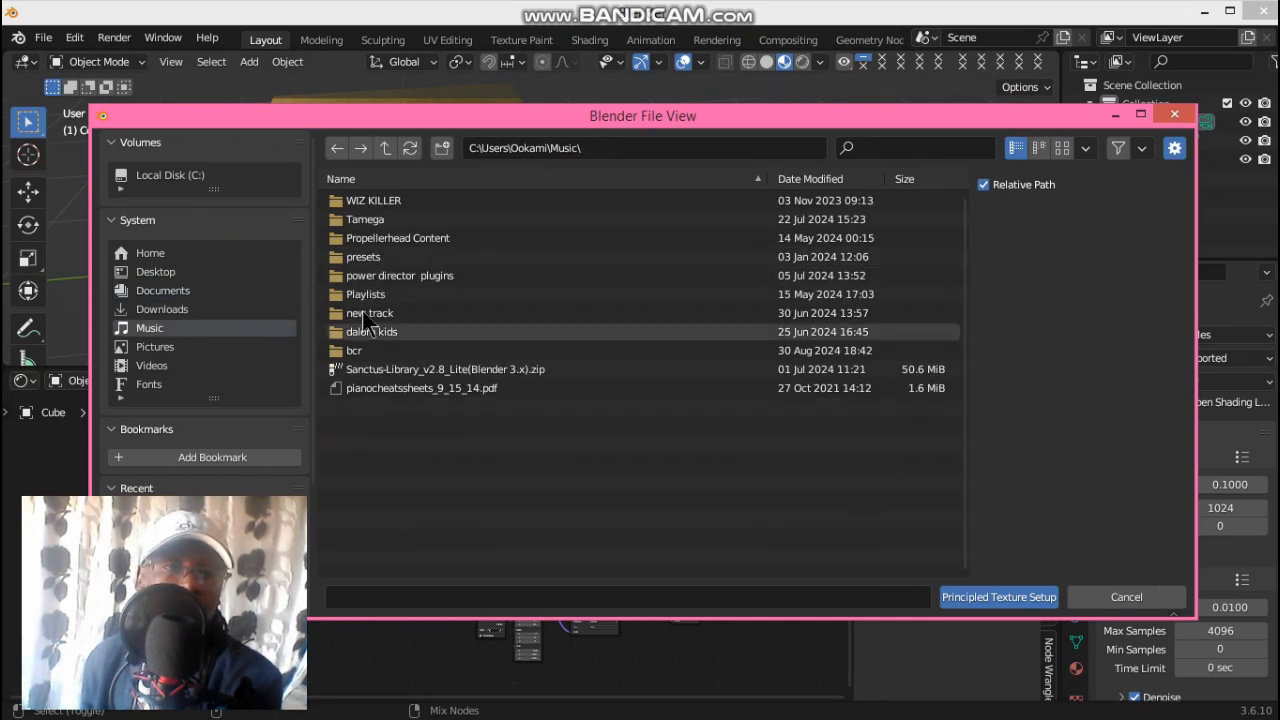
double_click(378, 240)
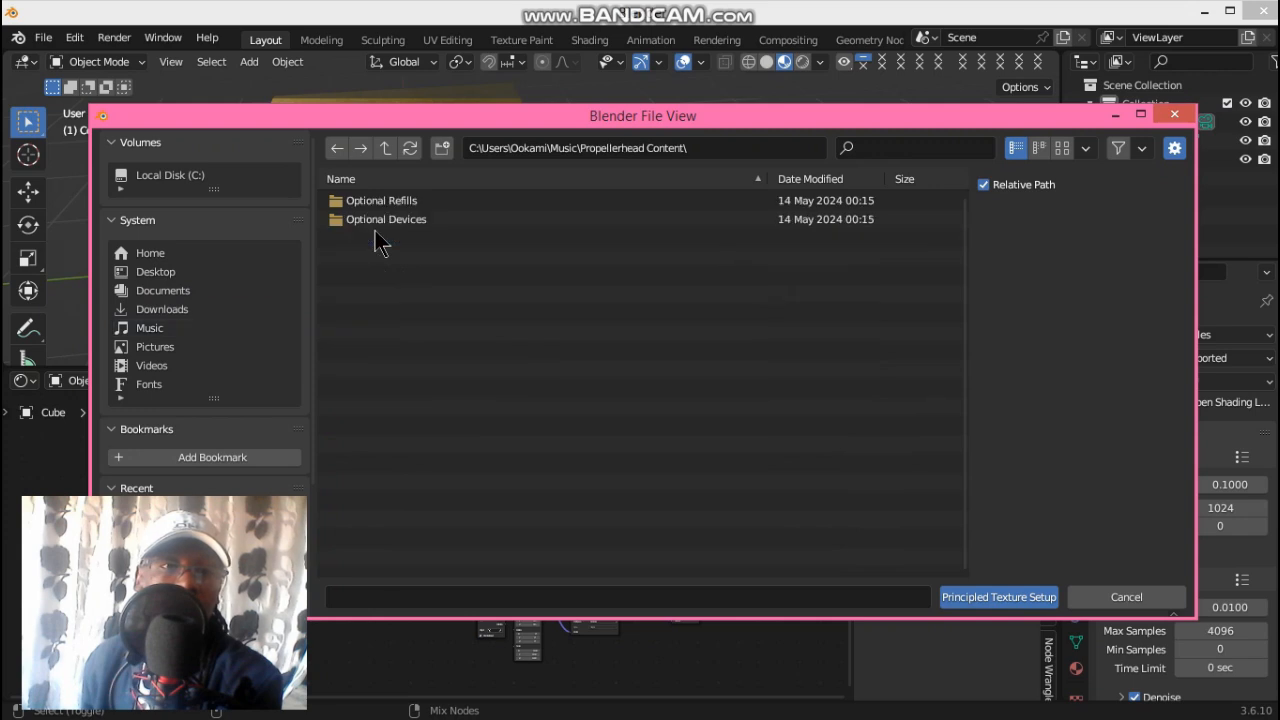
left_click(388, 152)
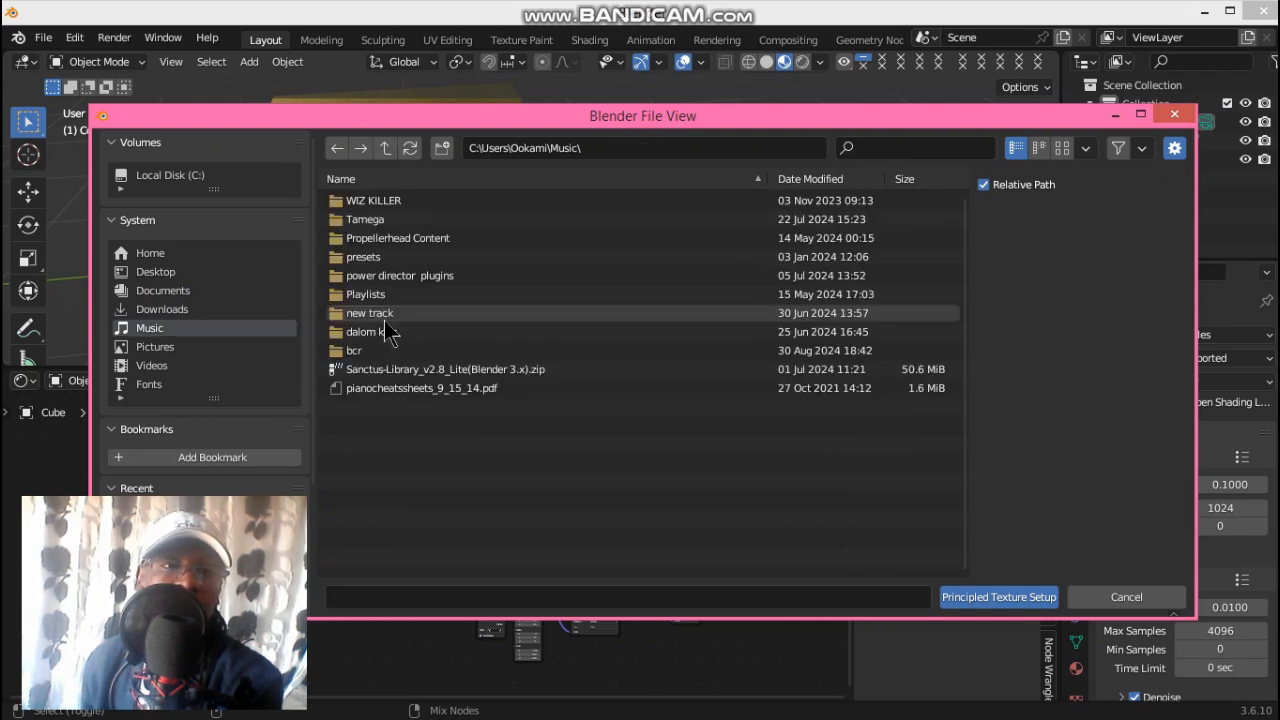
double_click(388, 276)
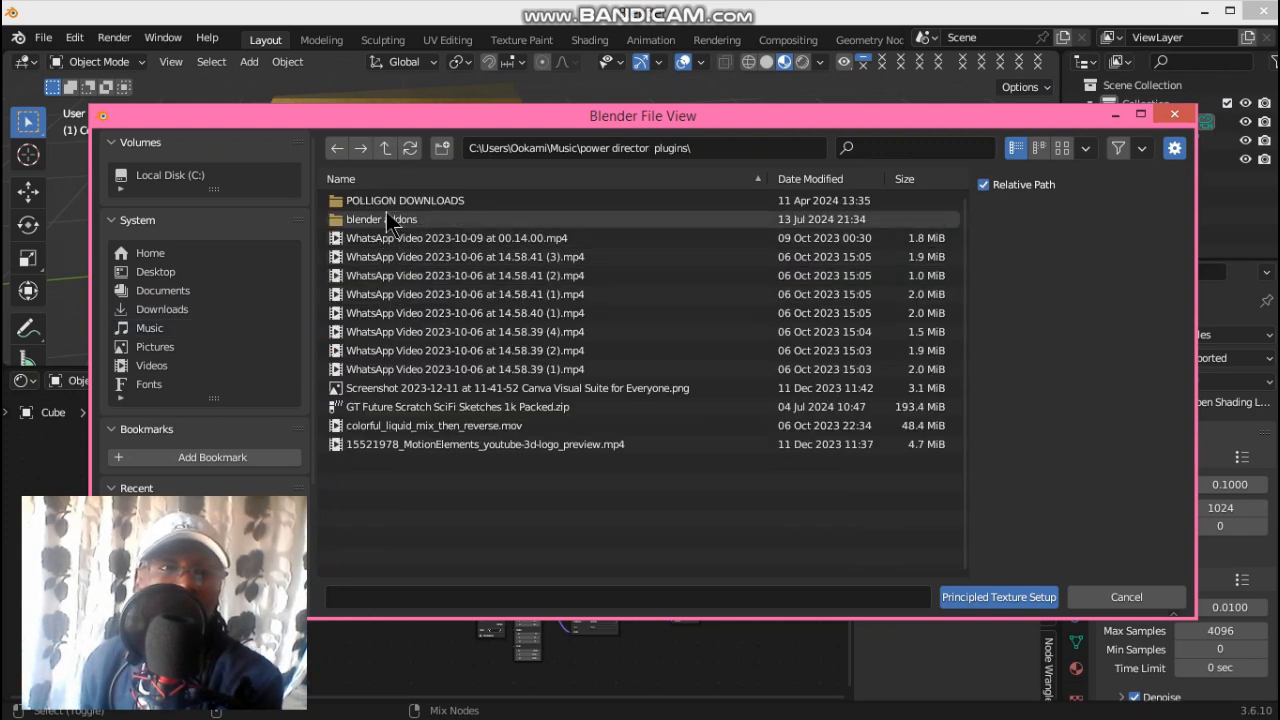
double_click(376, 199)
key("BackSpace")
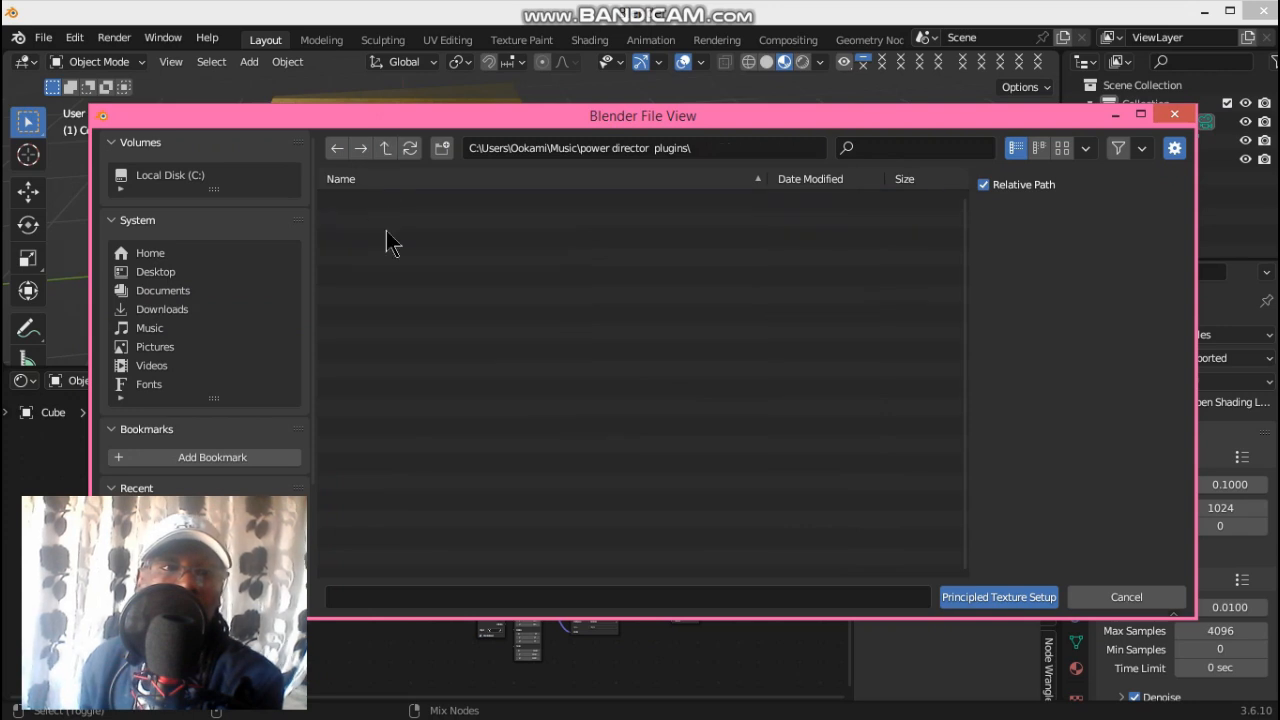
double_click(387, 219)
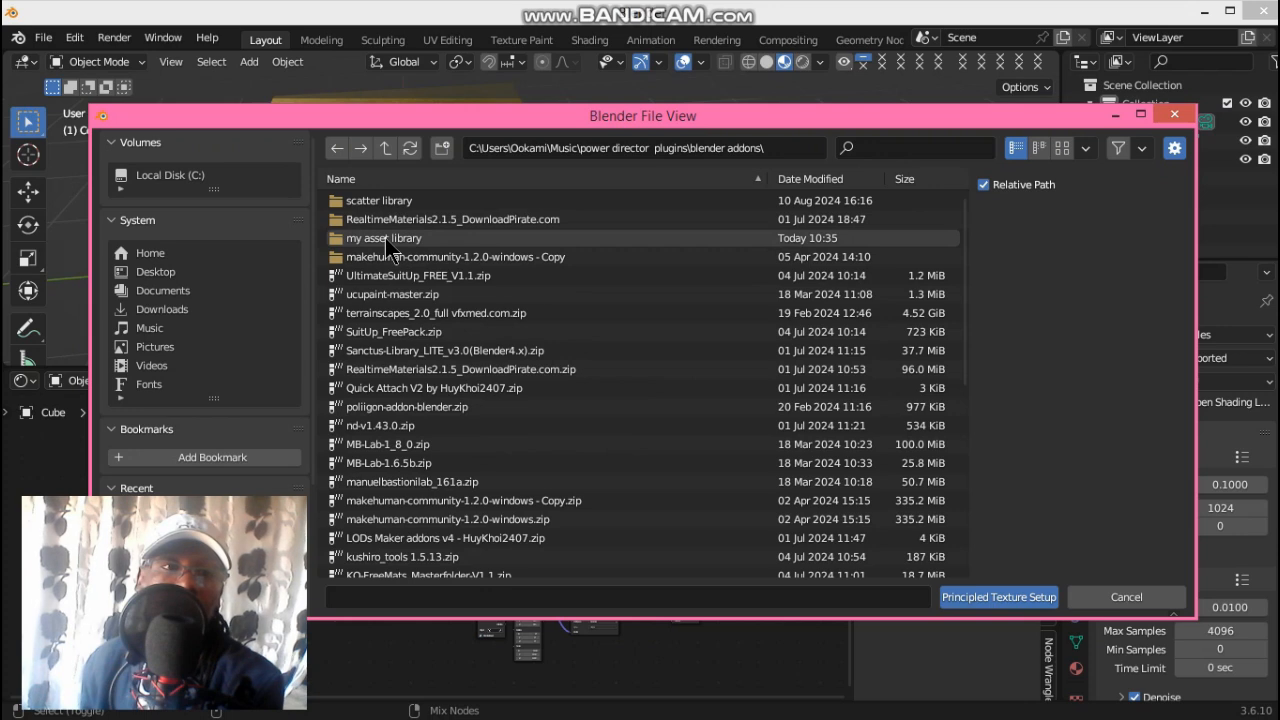
double_click(386, 238)
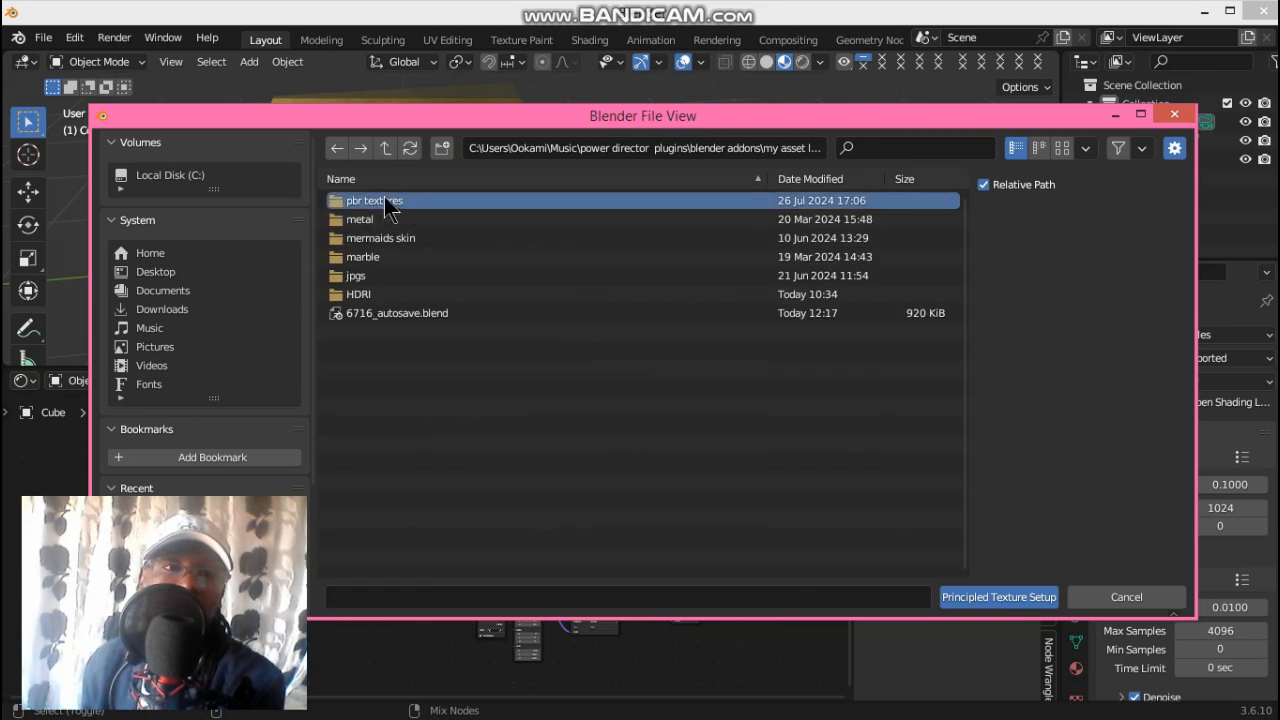
double_click(378, 204)
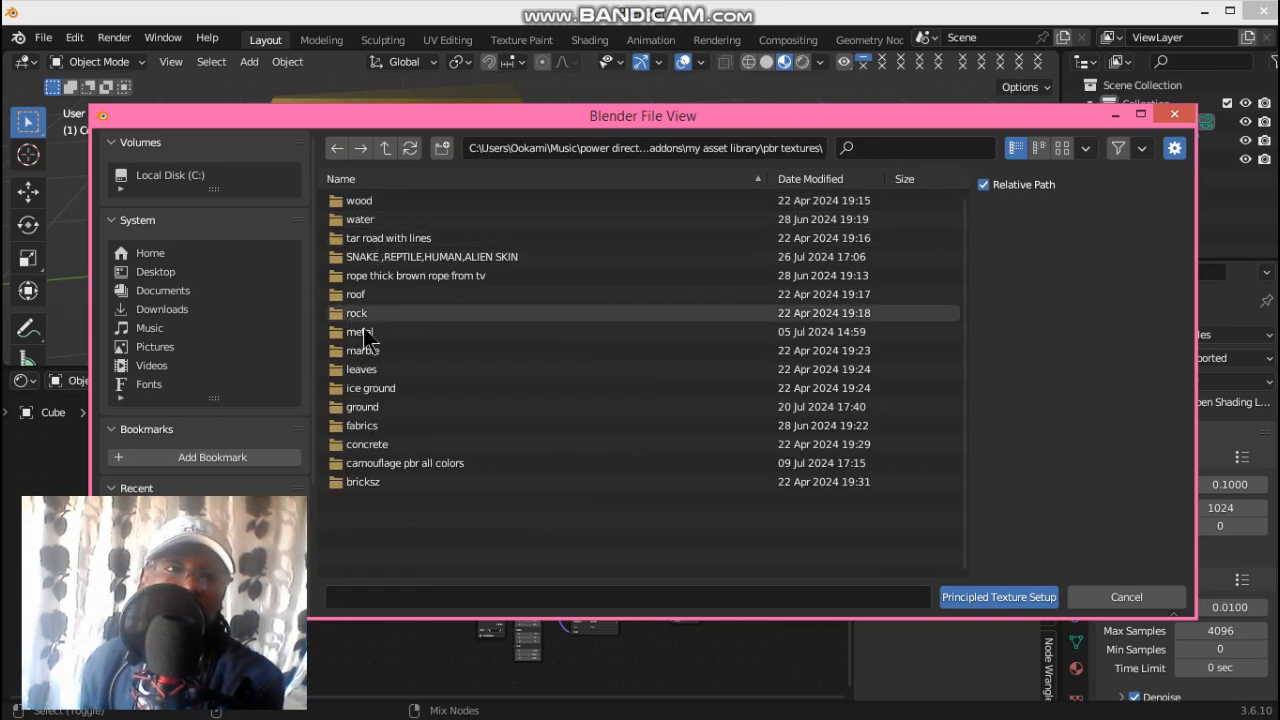
- Try to run Principled Texture Setup with all the maps in the wood folder's wood_0063_4k_qMKjws subfolder
left_click(367, 201)
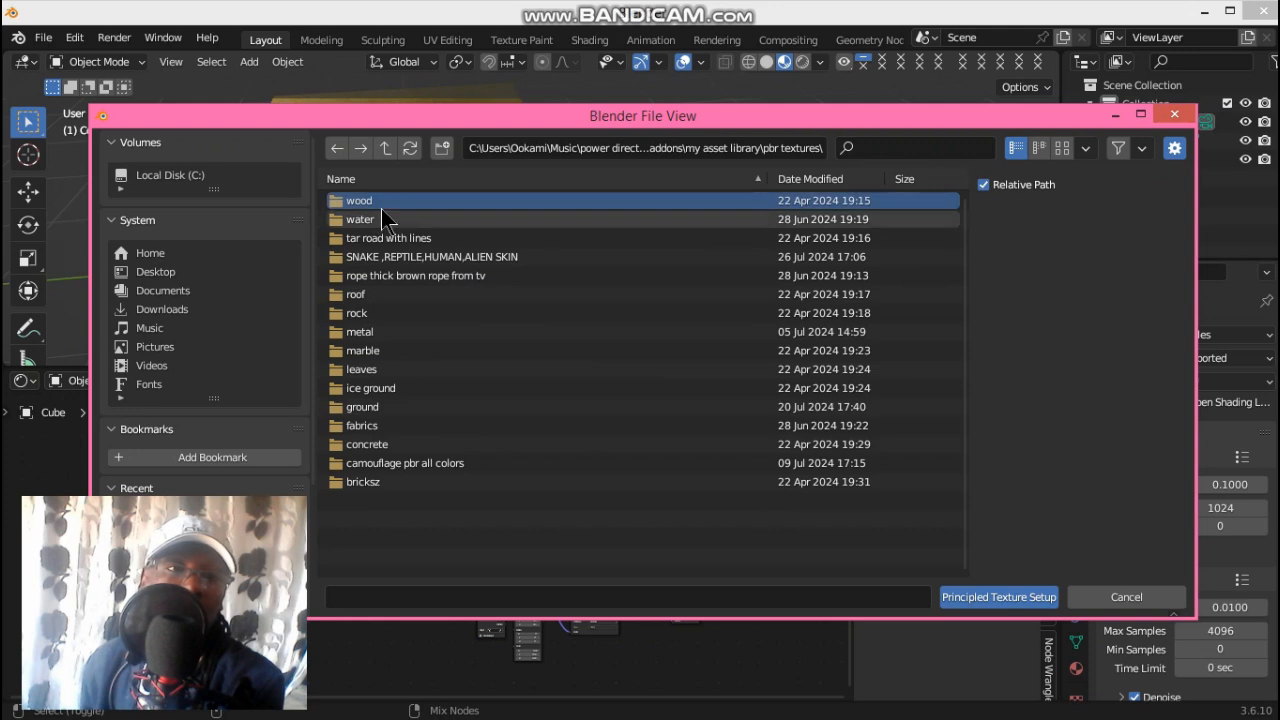
double_click(388, 198)
left_click(386, 237)
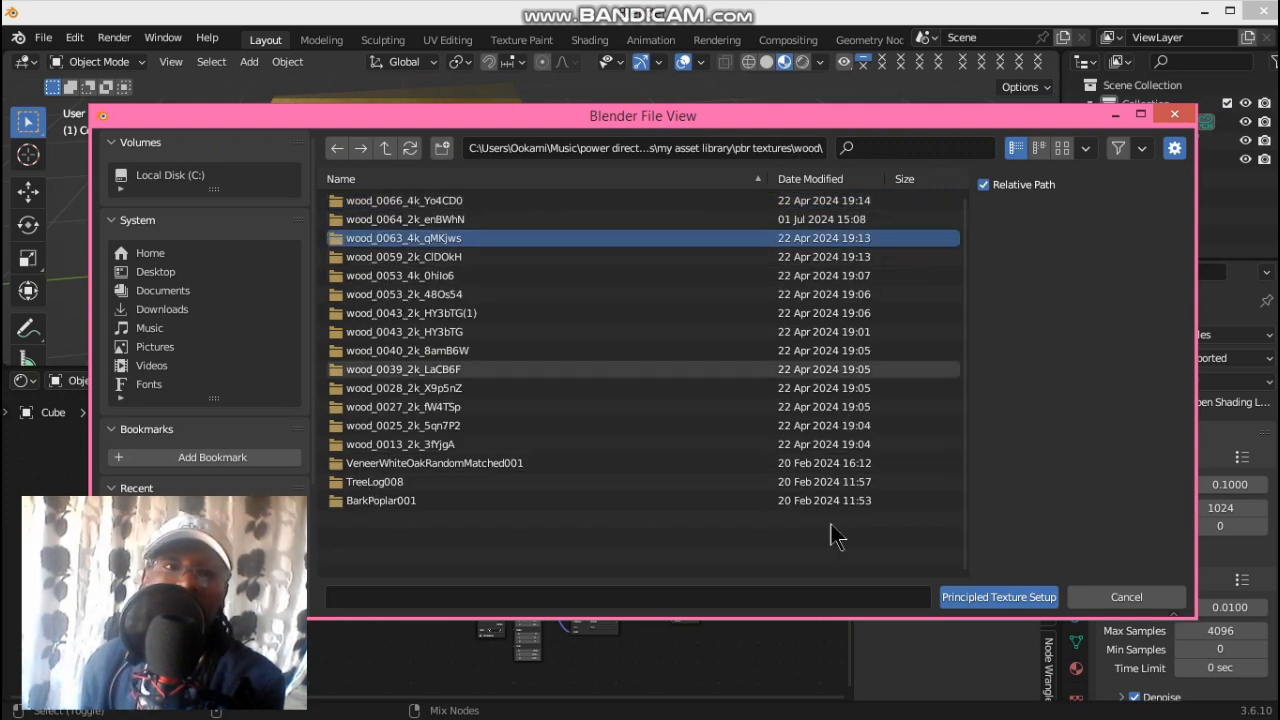
left_click(1035, 605)
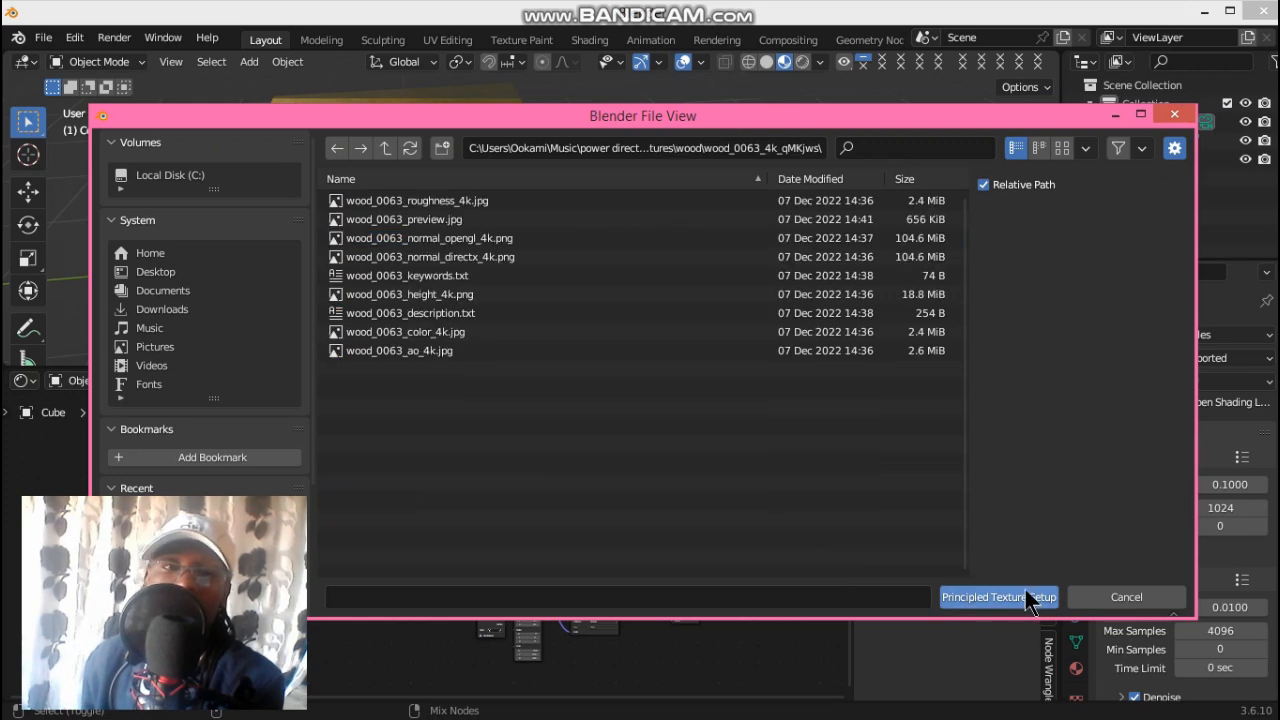
left_click_drag(620, 460, 368, 199)
left_click(960, 598)
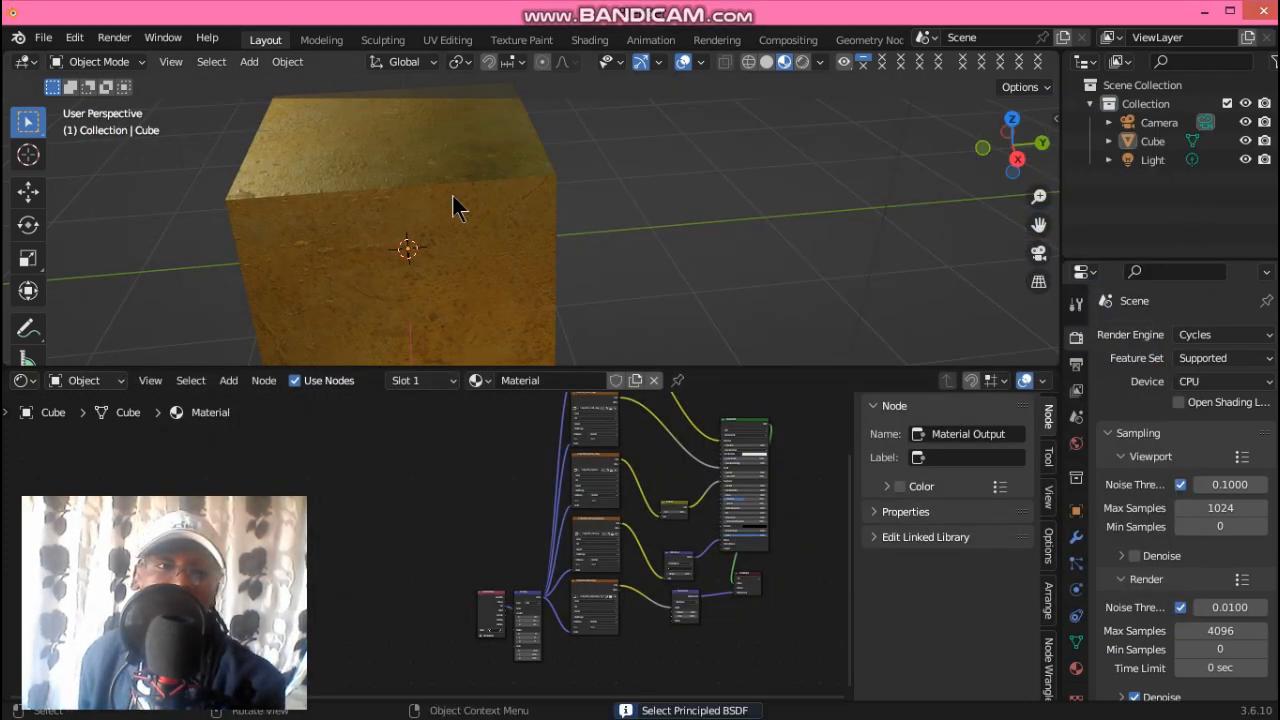
- Inspect another side of the gold cube and move the Principled BSDF node up, farther from the image texture nodes
middle_click_drag(640, 220, 440, 190)
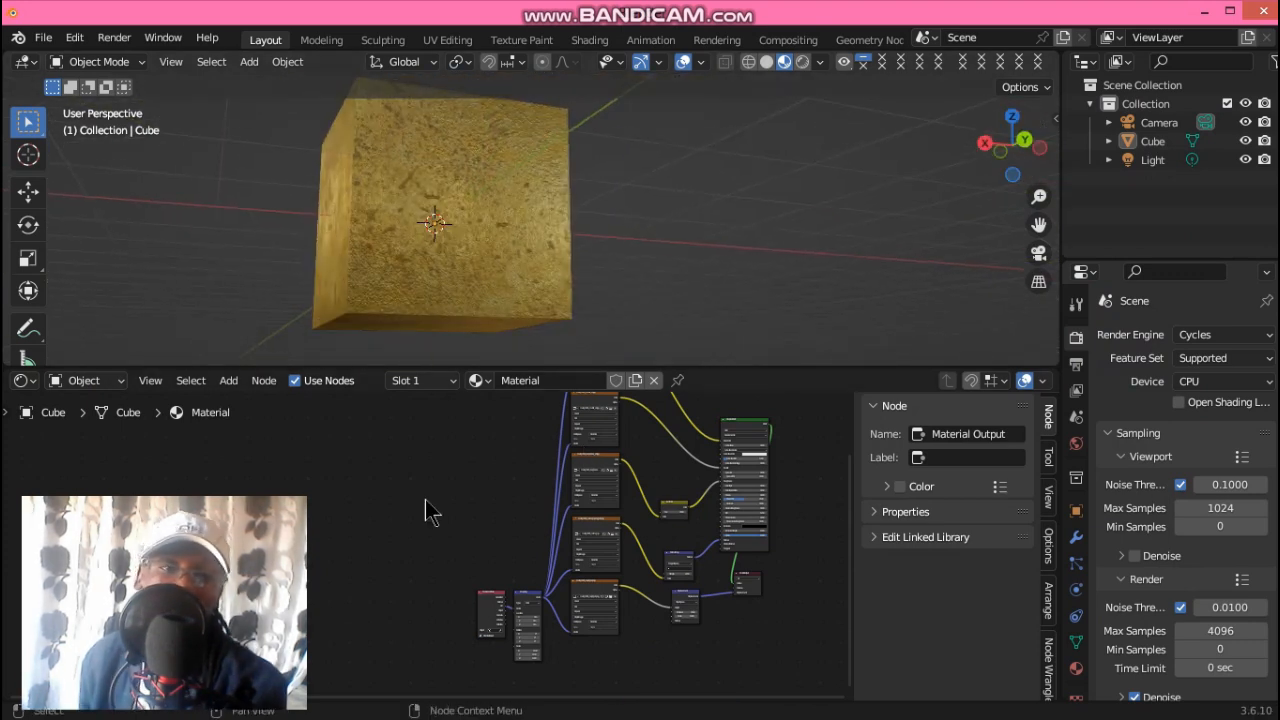
middle_click_drag(487, 531, 386, 623)
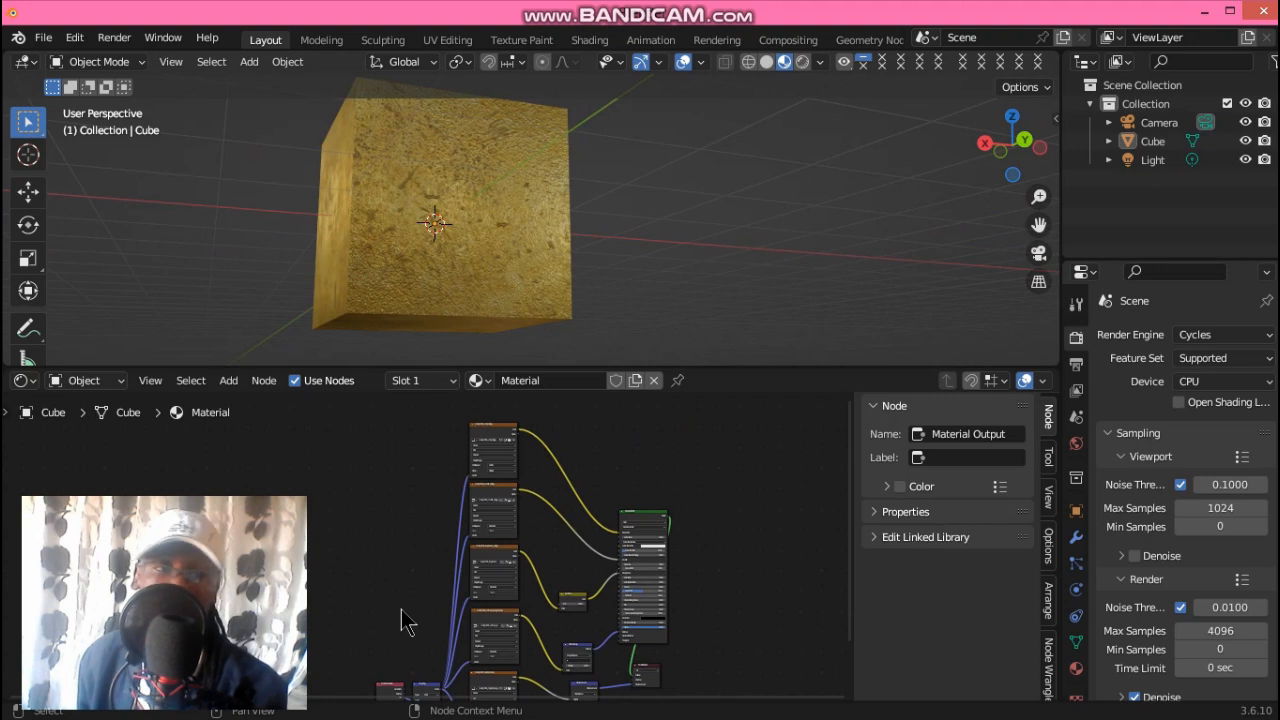
middle_click_drag(647, 486, 667, 461)
left_click_drag(668, 497, 692, 450)
middle_click_drag(760, 545, 805, 470)
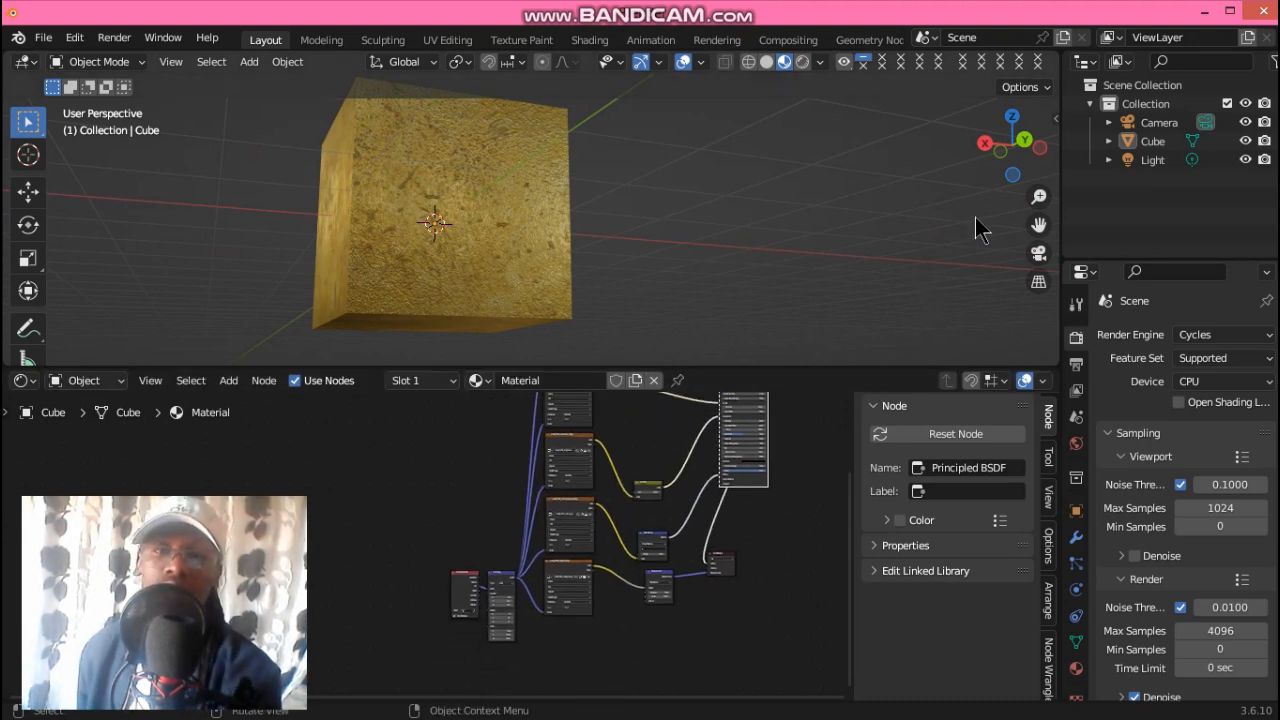
- Box-select the Texture Coordinate and Mapping nodes and move them up beside the image texture nodes
left_click_drag(1035, 195, 1027, 205)
middle_click_drag(757, 591, 687, 664)
scroll(716, 590, "up", 3)
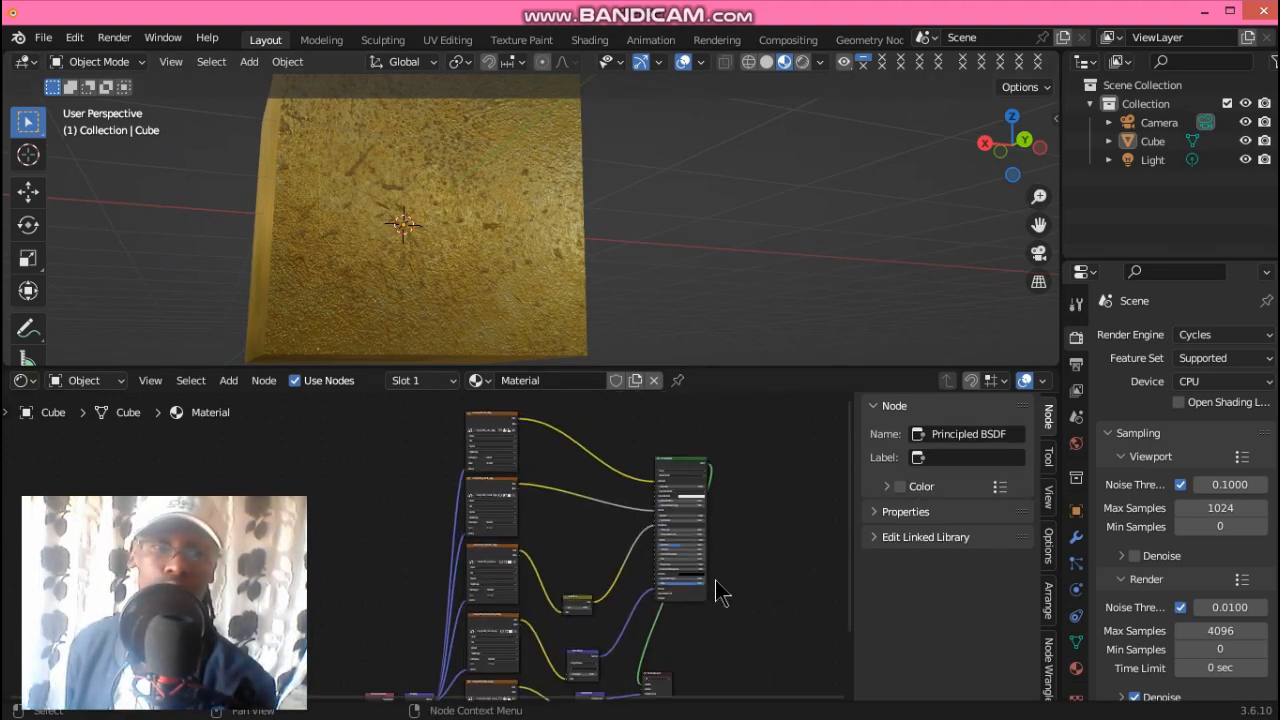
scroll(433, 590, "up", 1)
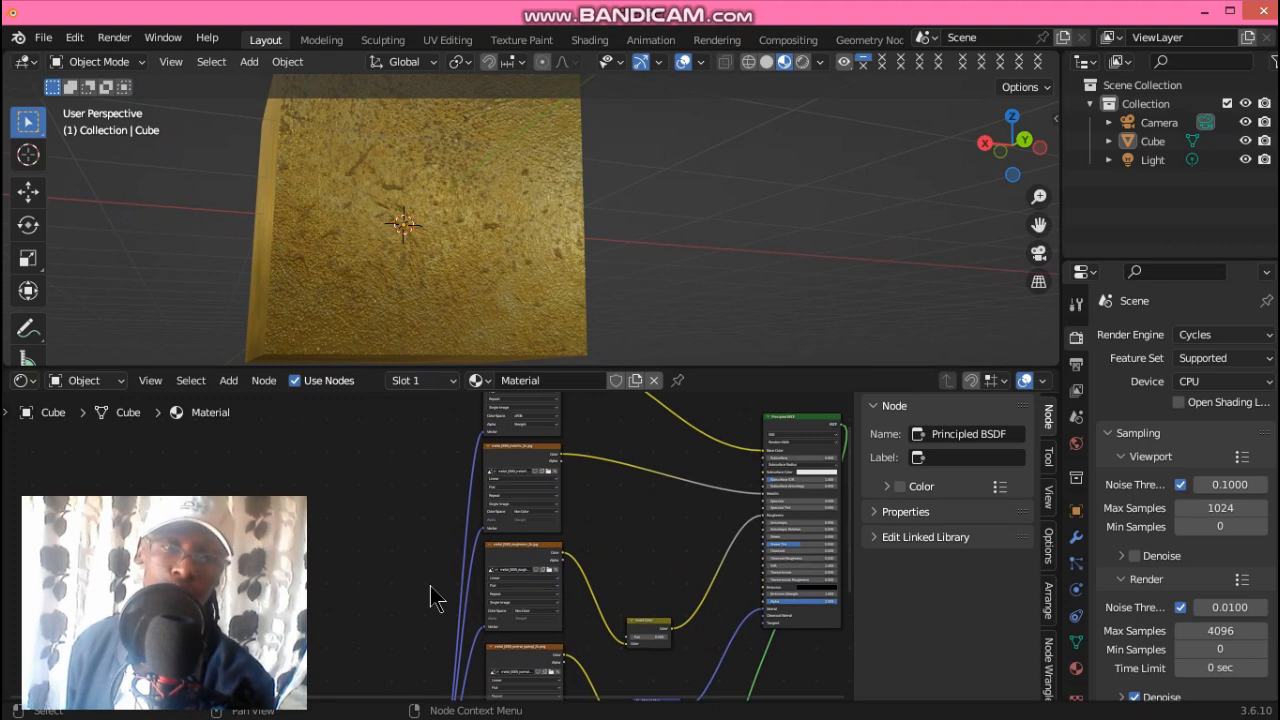
scroll(433, 590, "up", 1)
scroll(441, 612, "down", 2)
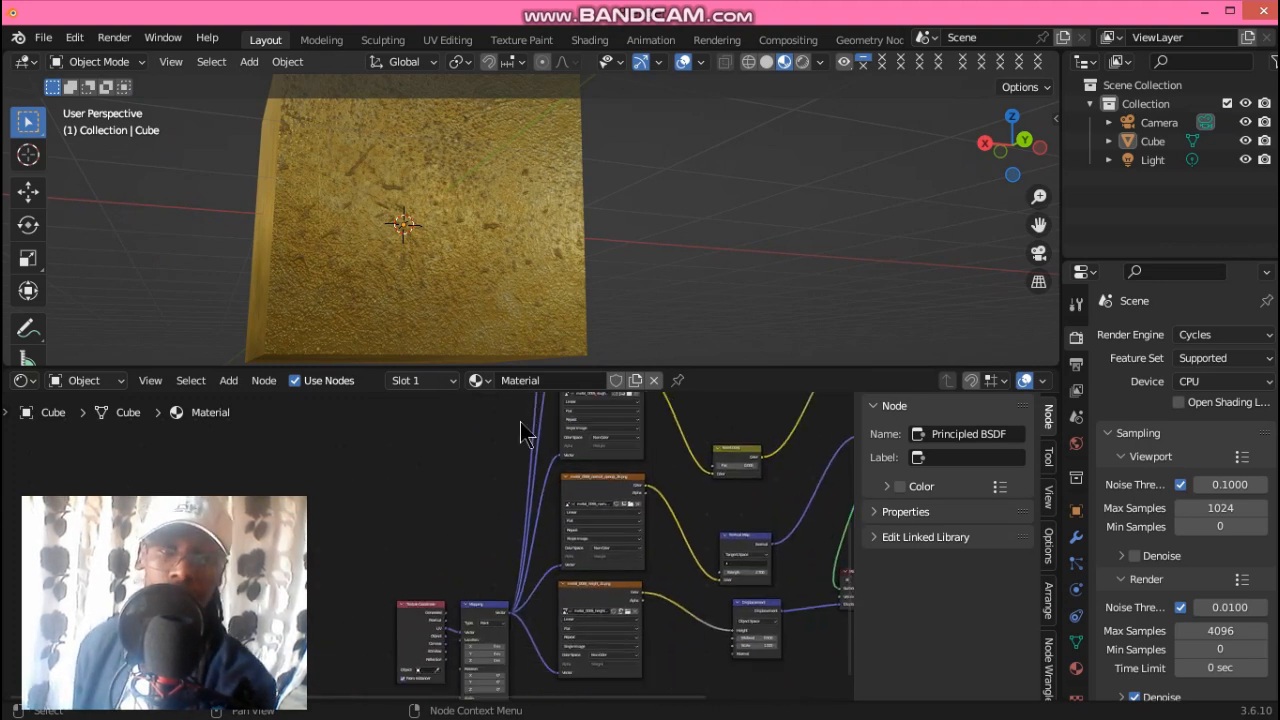
scroll(516, 425, "down", 2)
scroll(430, 515, "down", 3)
key("b")
left_click_drag(384, 522, 377, 460)
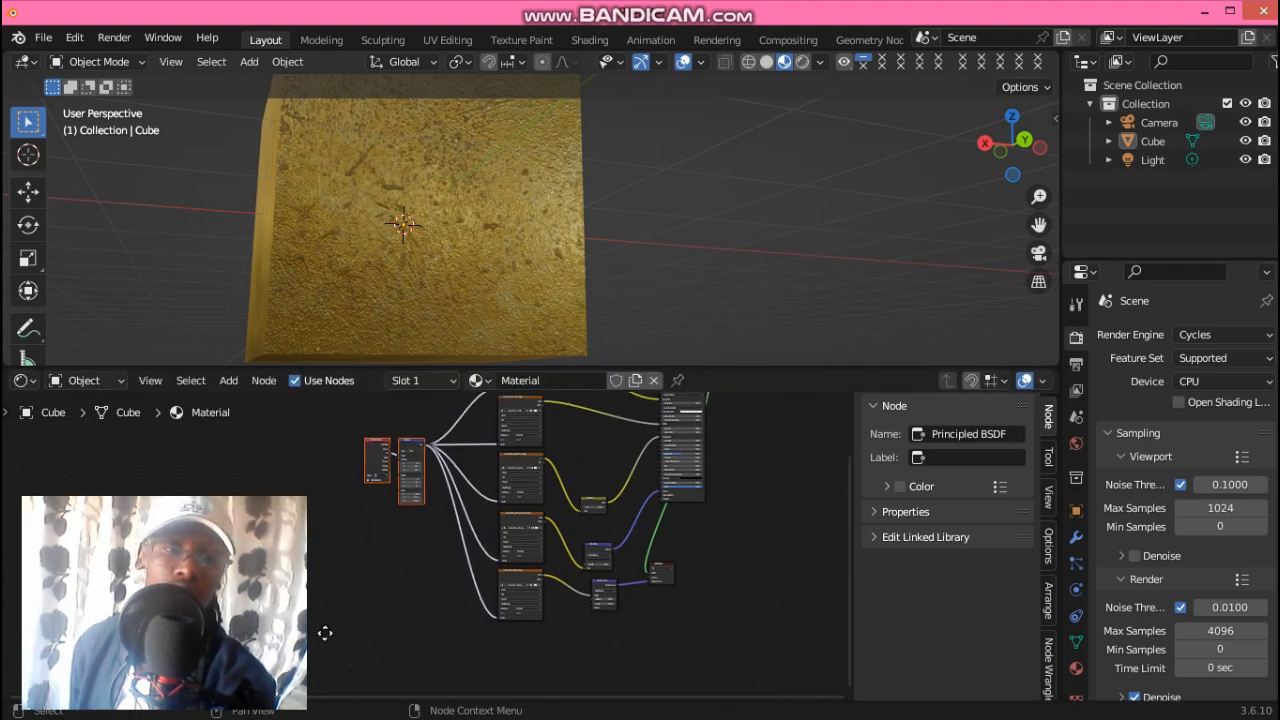
middle_click_drag(325, 633, 370, 636)
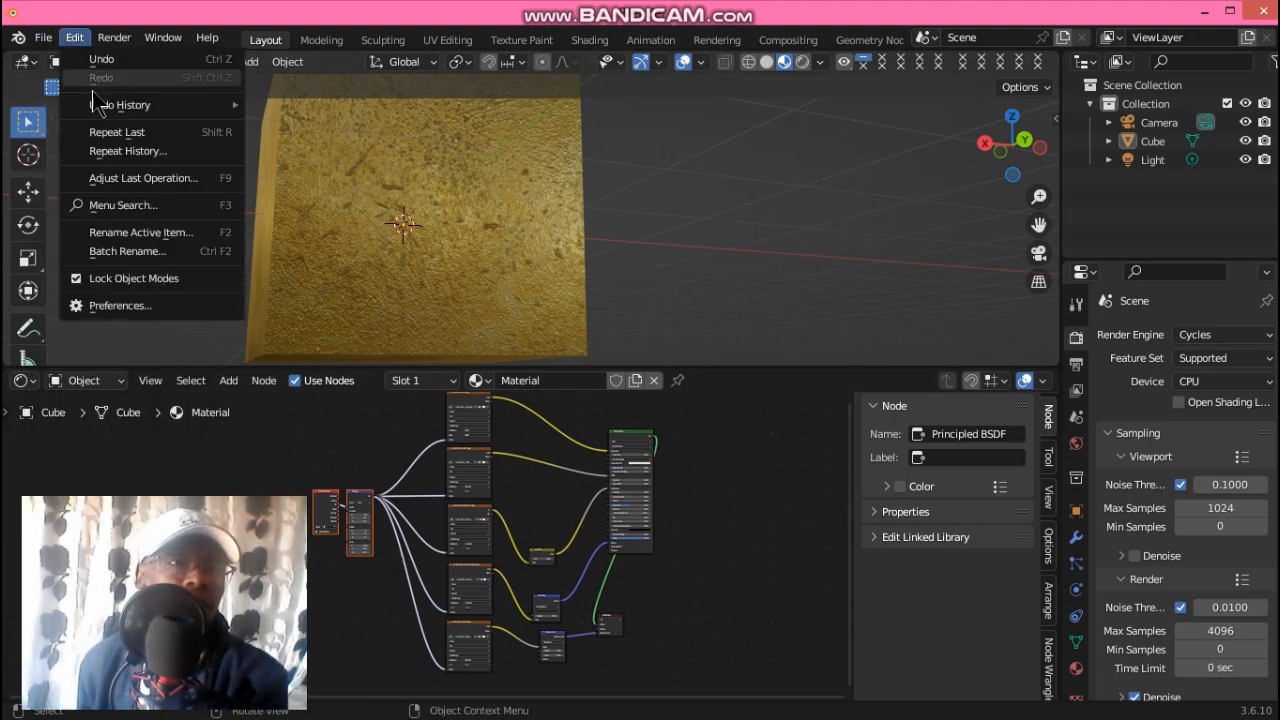
- Create a new General file, discarding the current scene
mouse_move(203, 107)
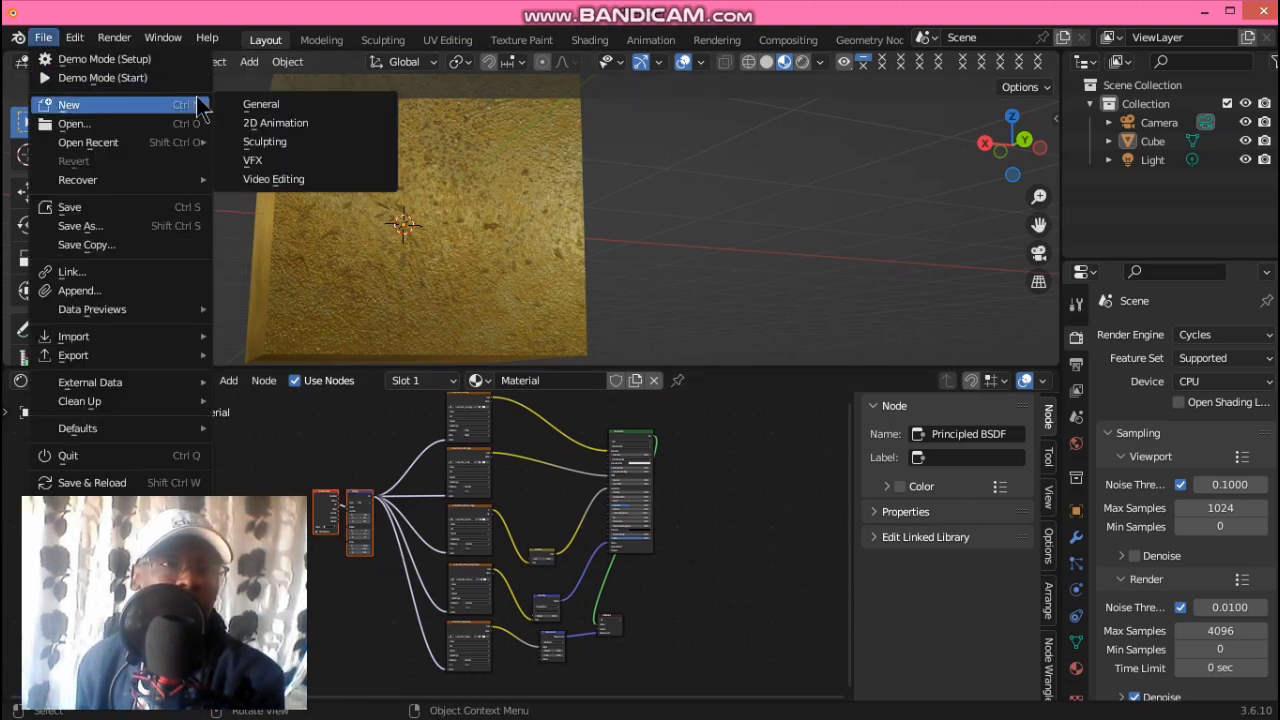
left_click(262, 104)
left_click(684, 406)
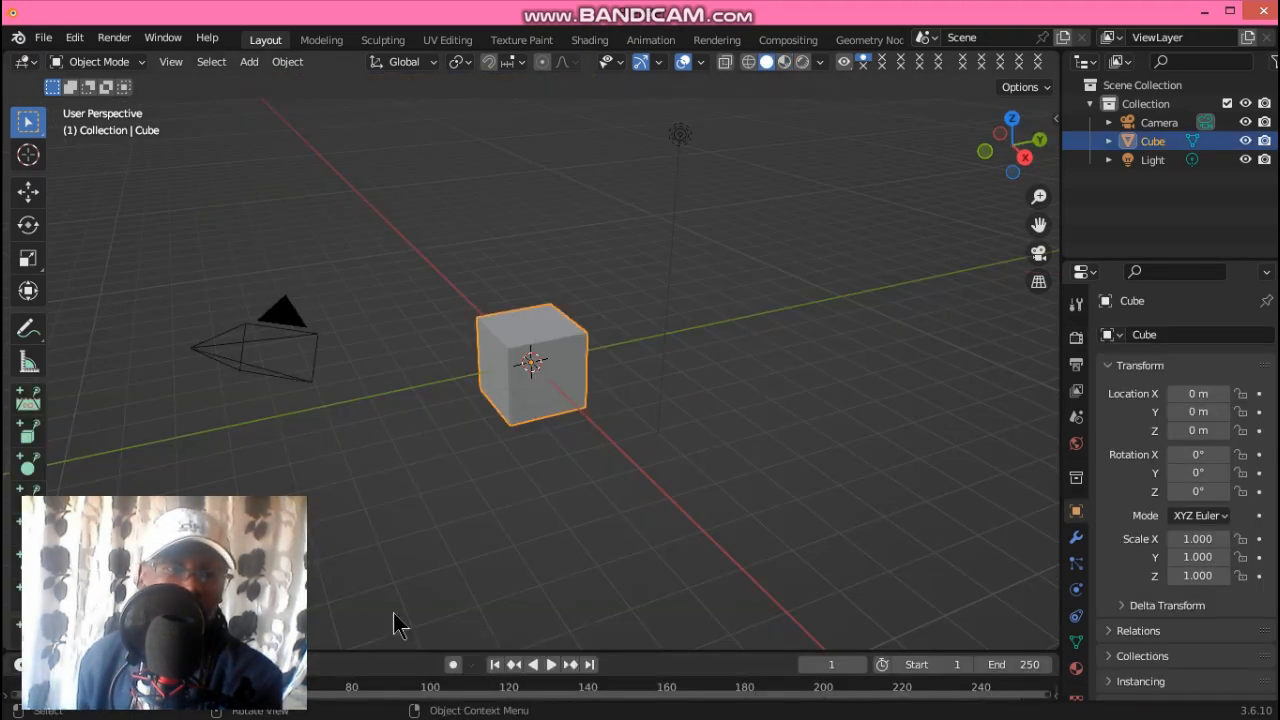
left_click_drag(270, 512, 1022, 522)
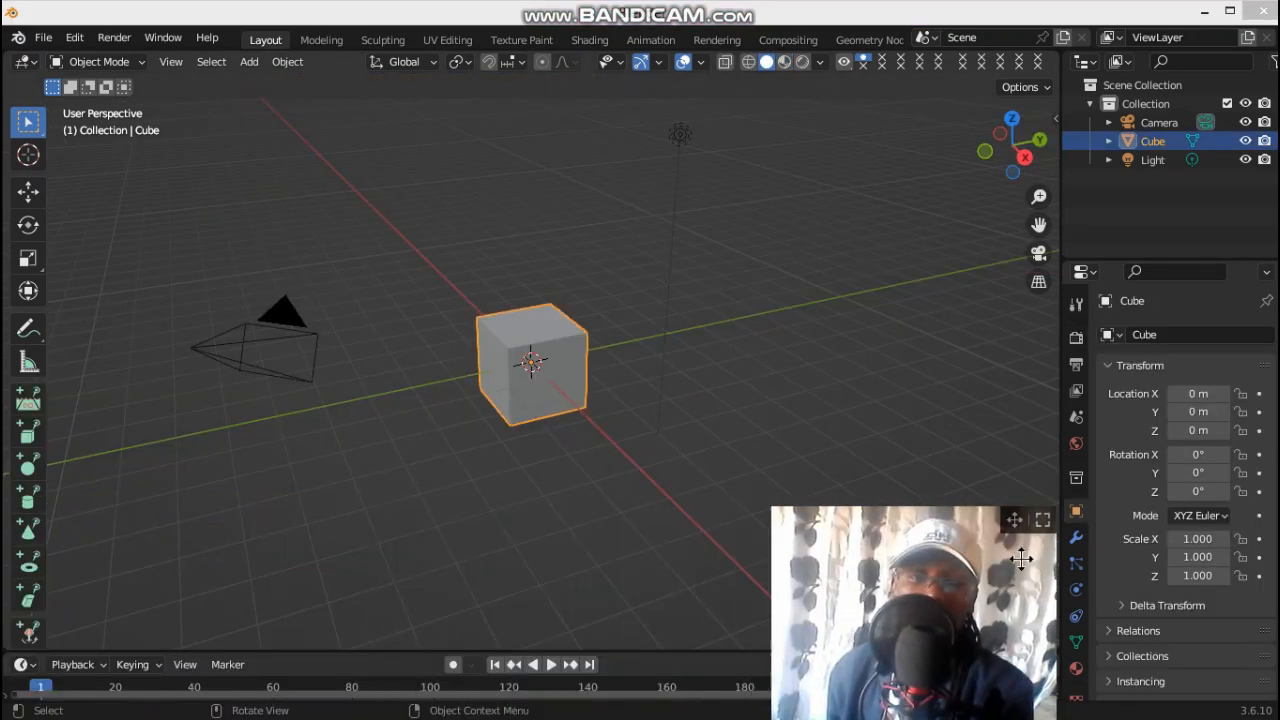
- Enlarge the timeline area, change it to the Shader Editor, and frame the default material nodes
left_click_drag(438, 656, 455, 381)
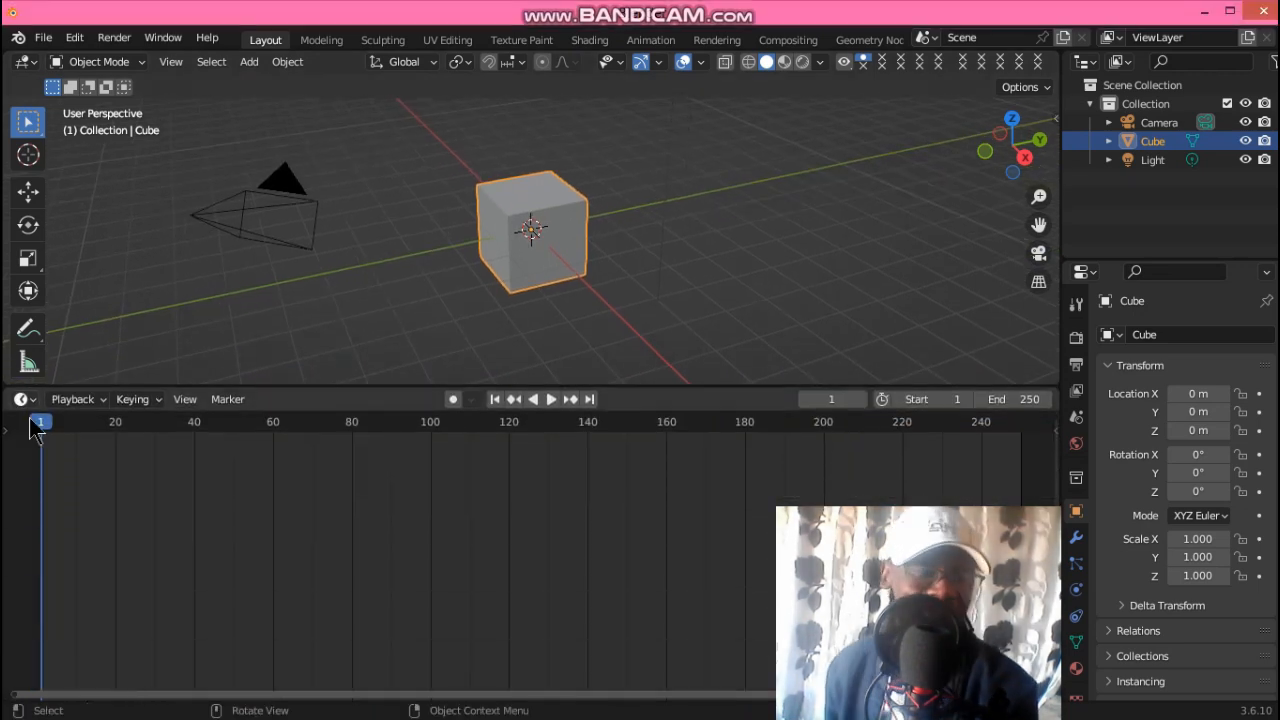
left_click(22, 399)
left_click(92, 578)
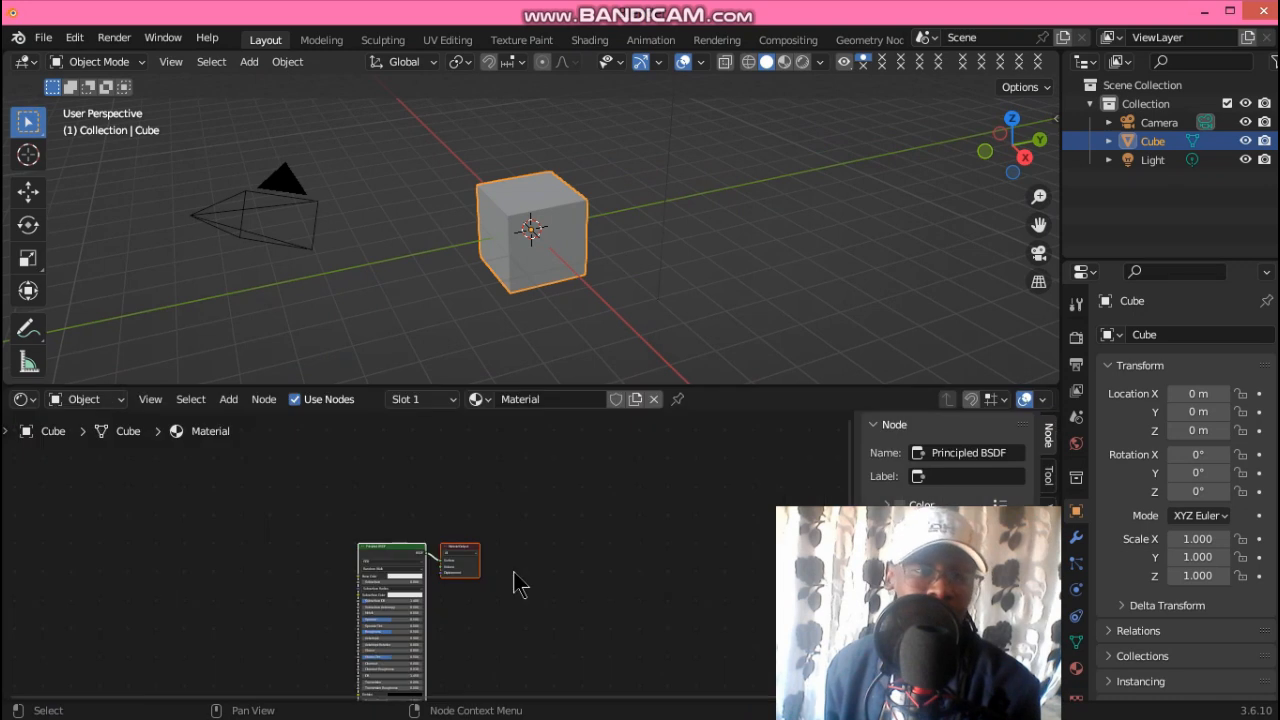
key("Home")
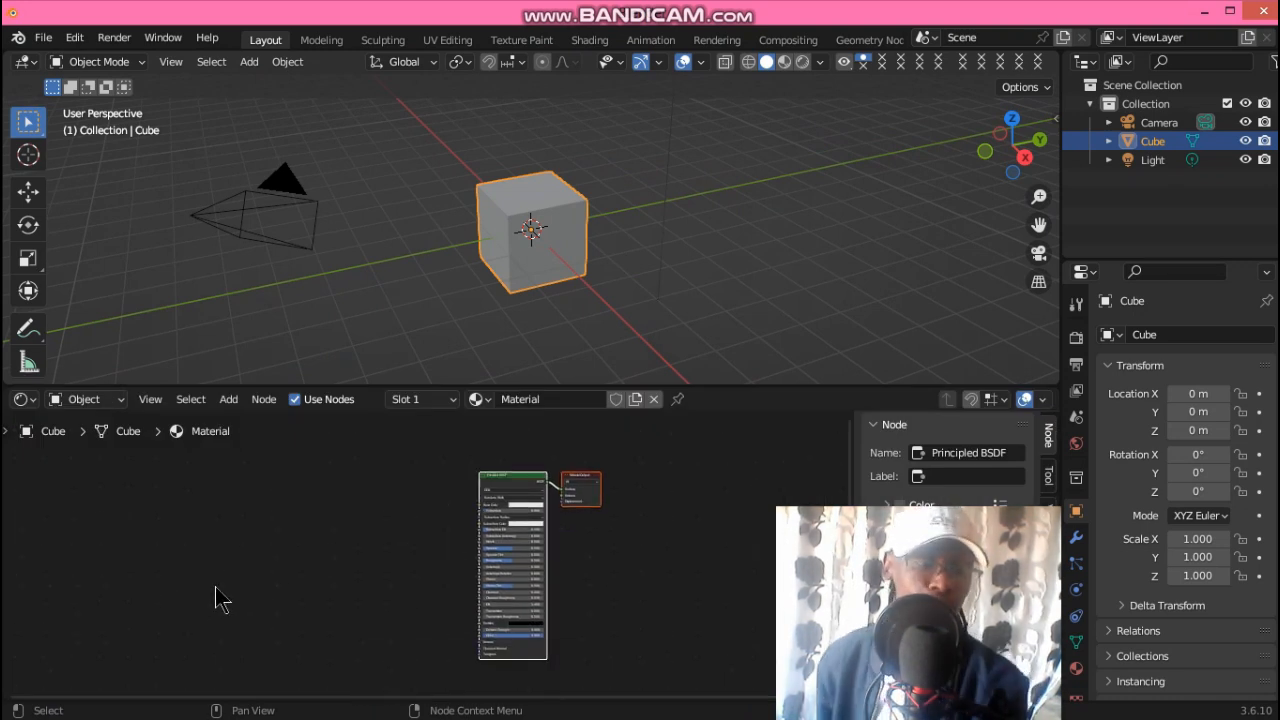
- Dismiss the texture file browser and change the viewport shading to Material Preview
key("ctrl+shift+t")
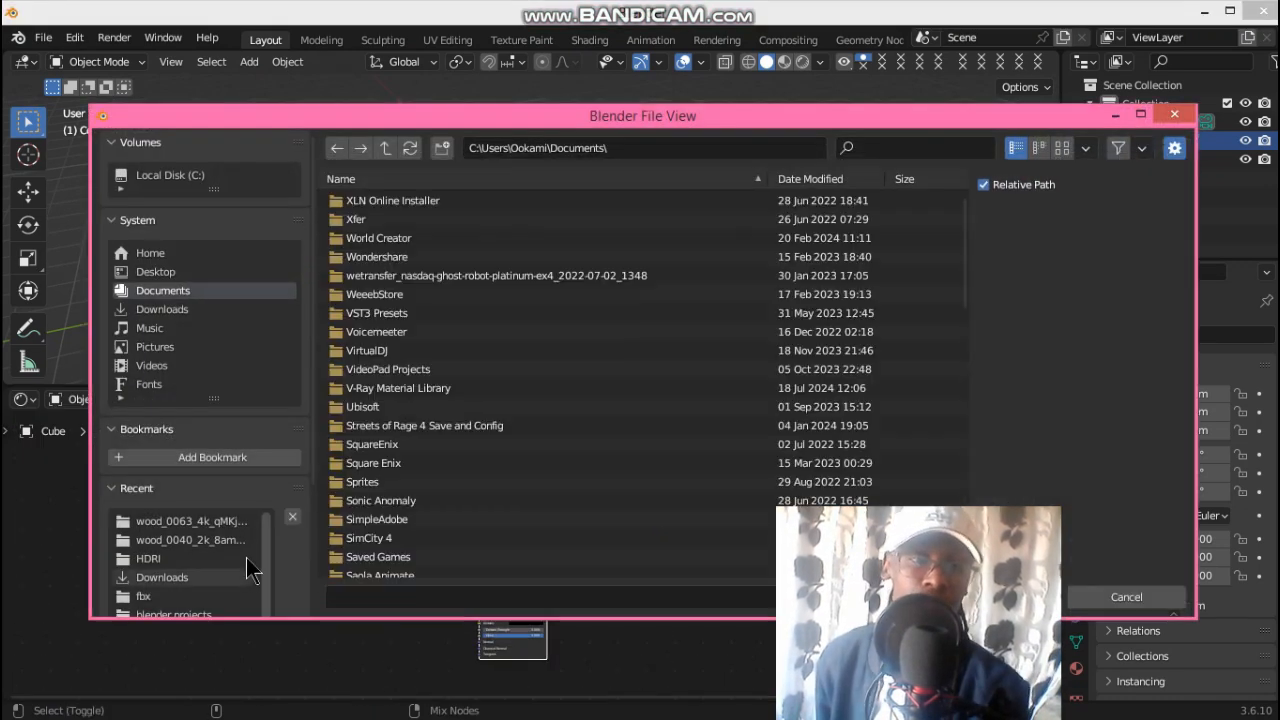
left_click(1174, 115)
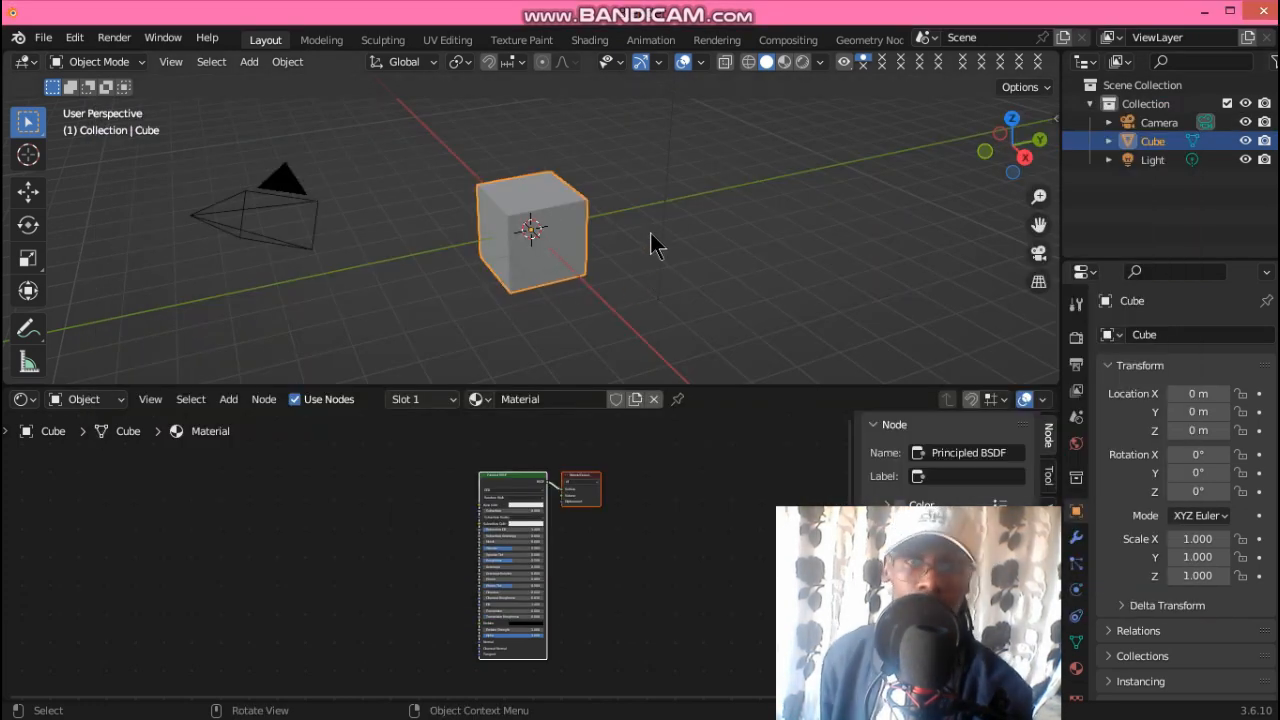
key("z")
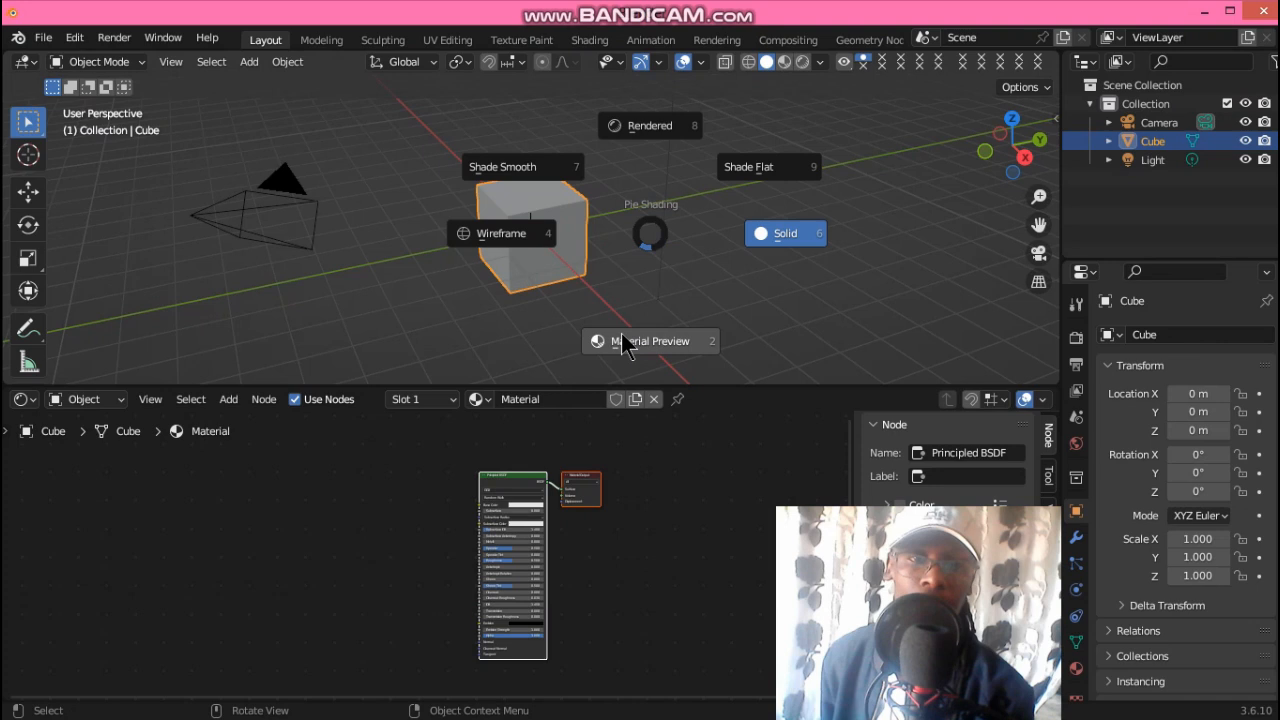
left_click(583, 505)
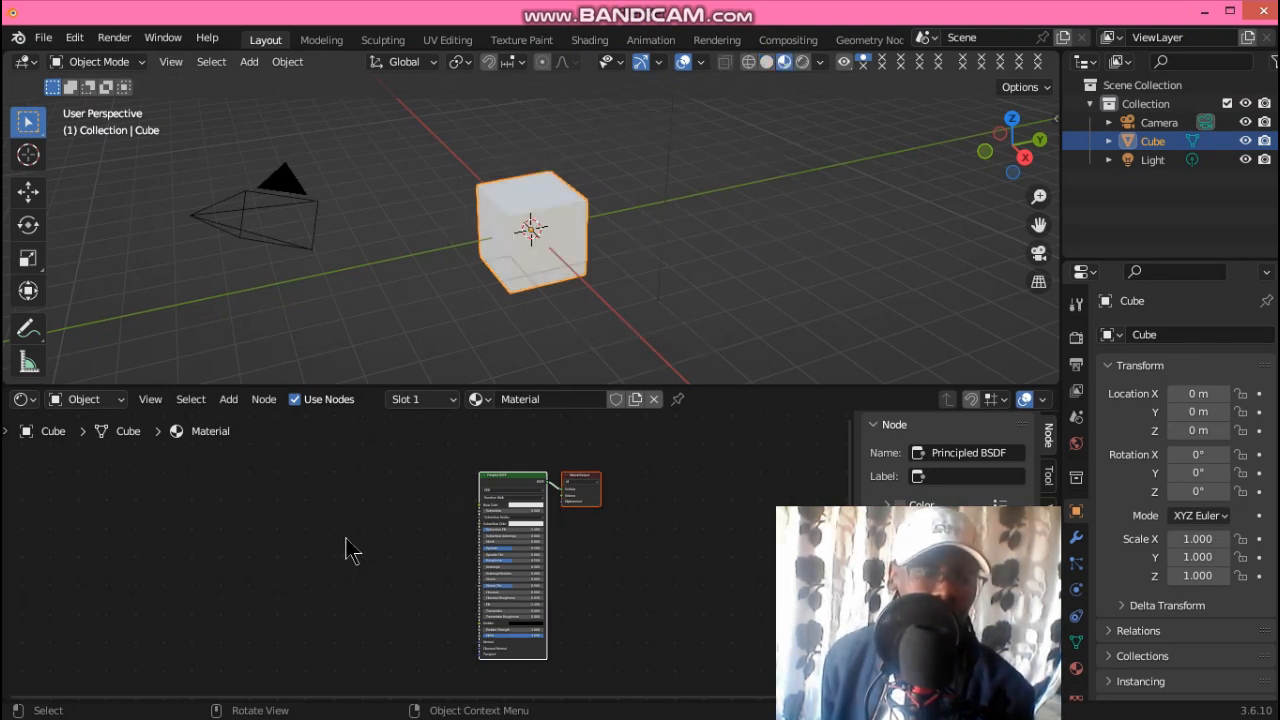
- Start Principled Texture Setup for the Principled BSDF and browse to Music > power director plugins > blender addons
key("ctrl+shift+t")
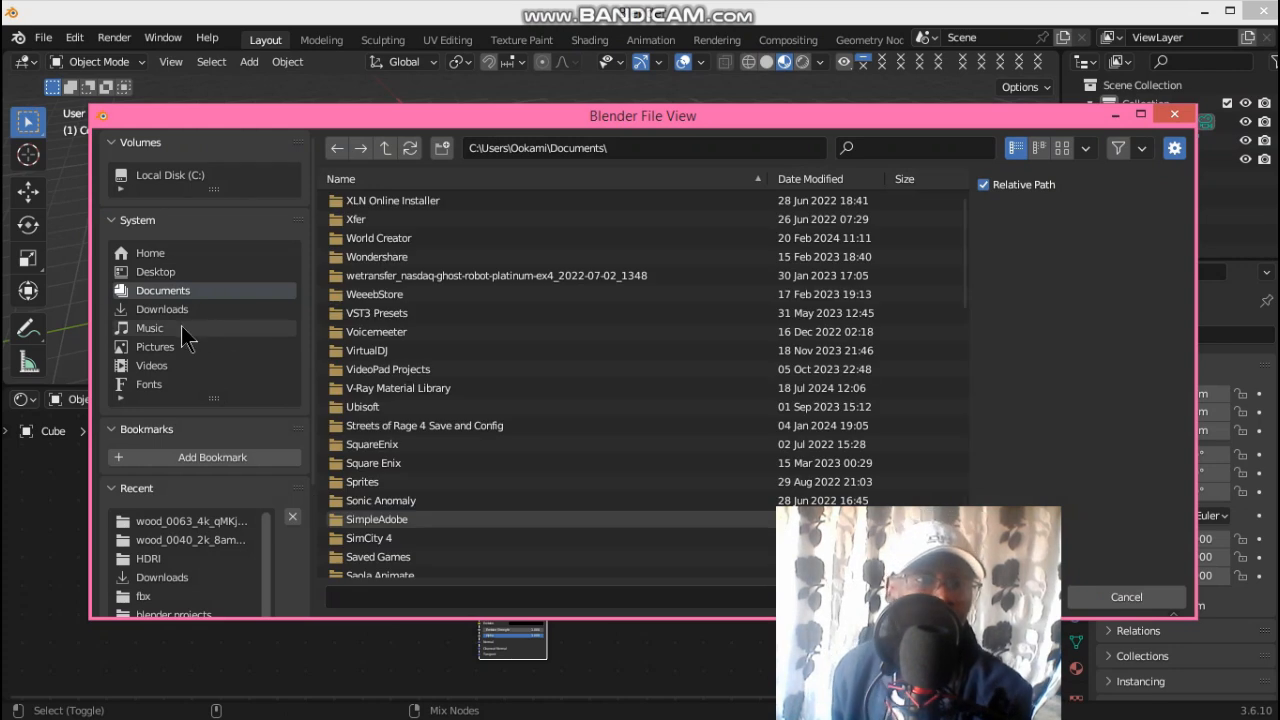
left_click(184, 326)
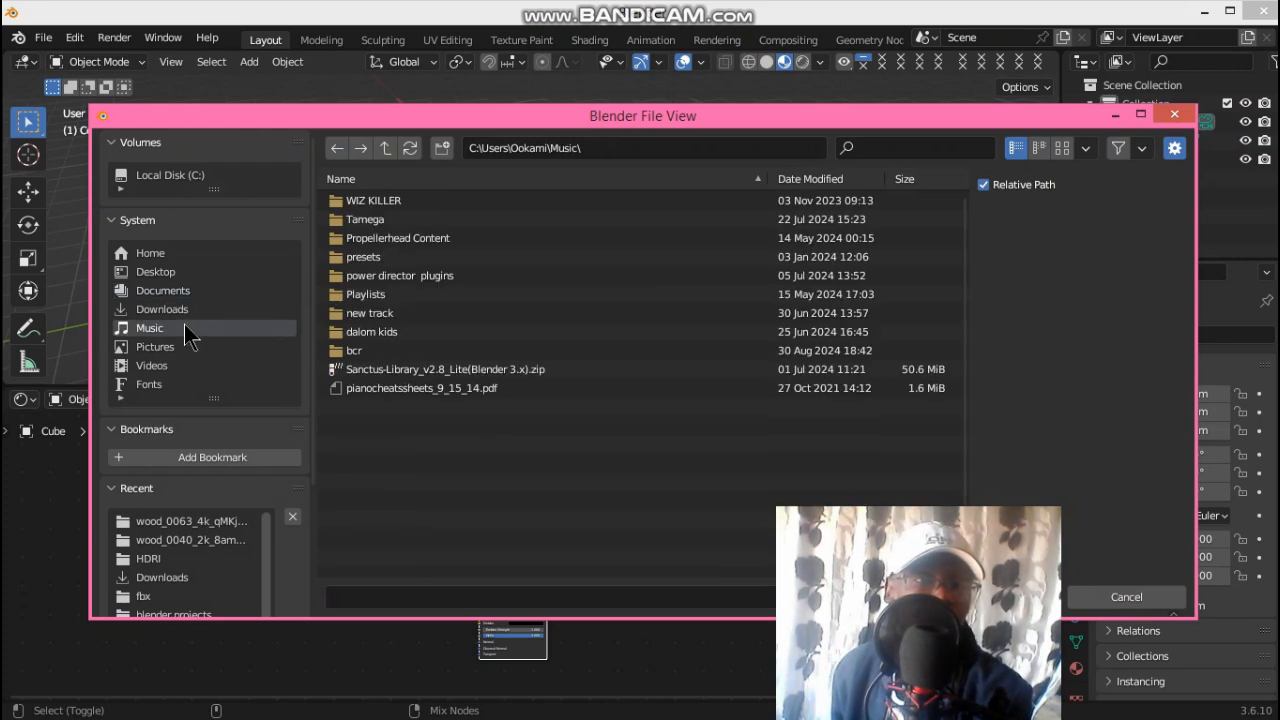
double_click(376, 239)
left_click(385, 149)
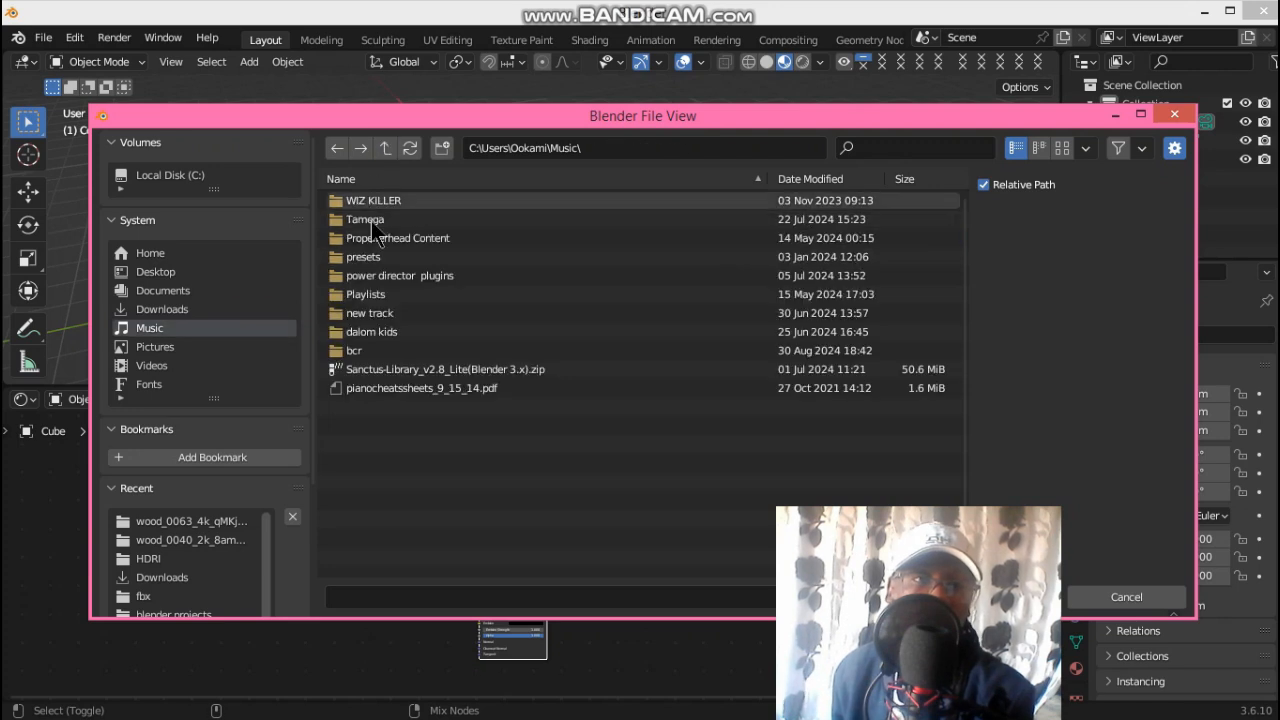
left_click(370, 276)
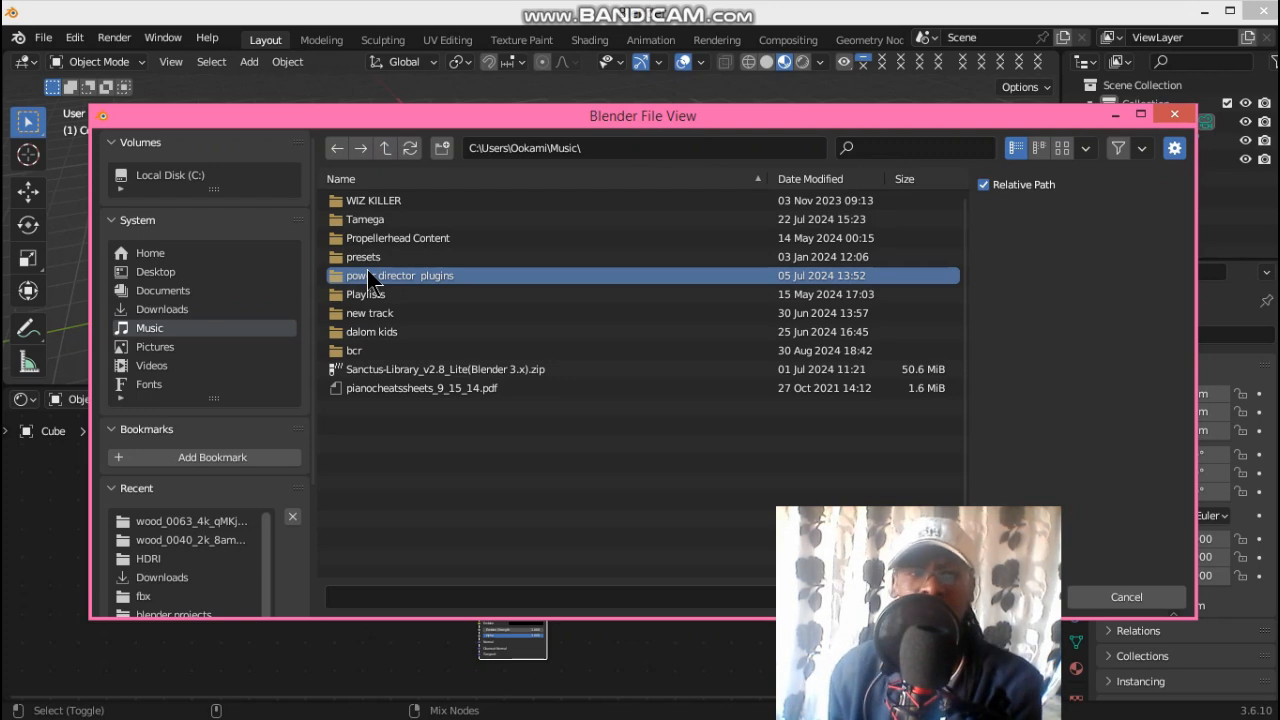
double_click(367, 275)
left_click(361, 221)
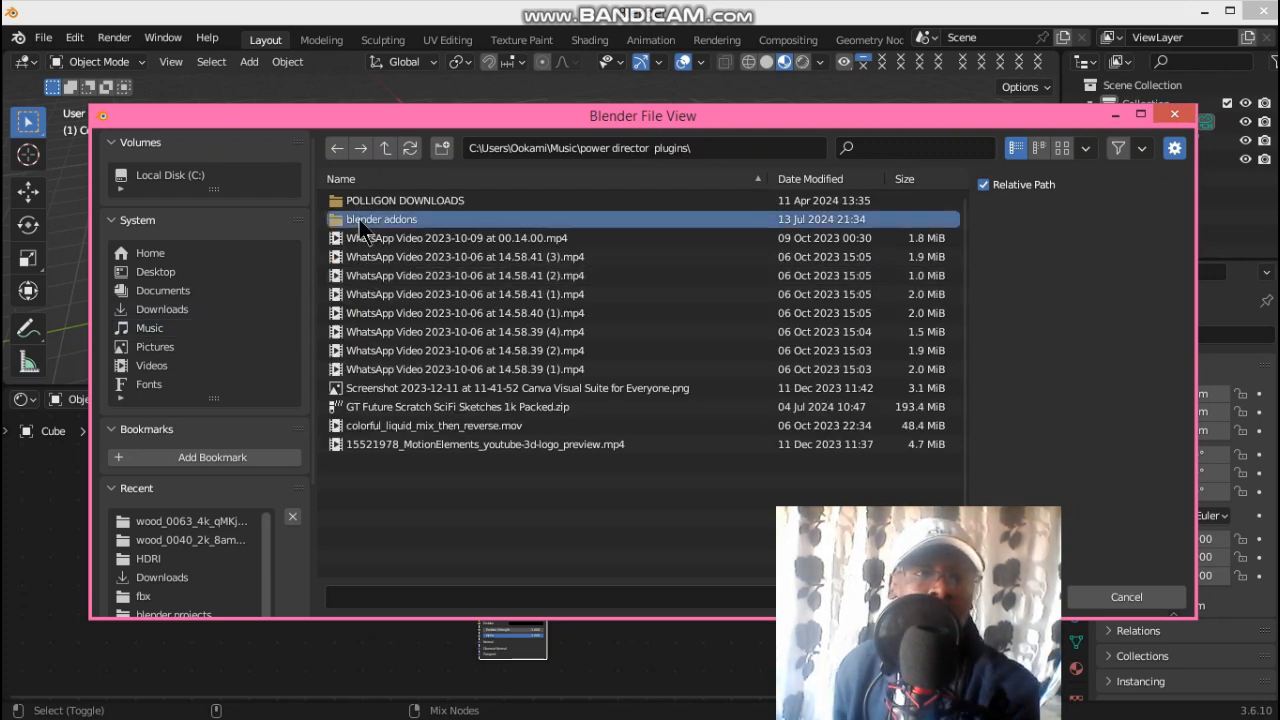
double_click(360, 220)
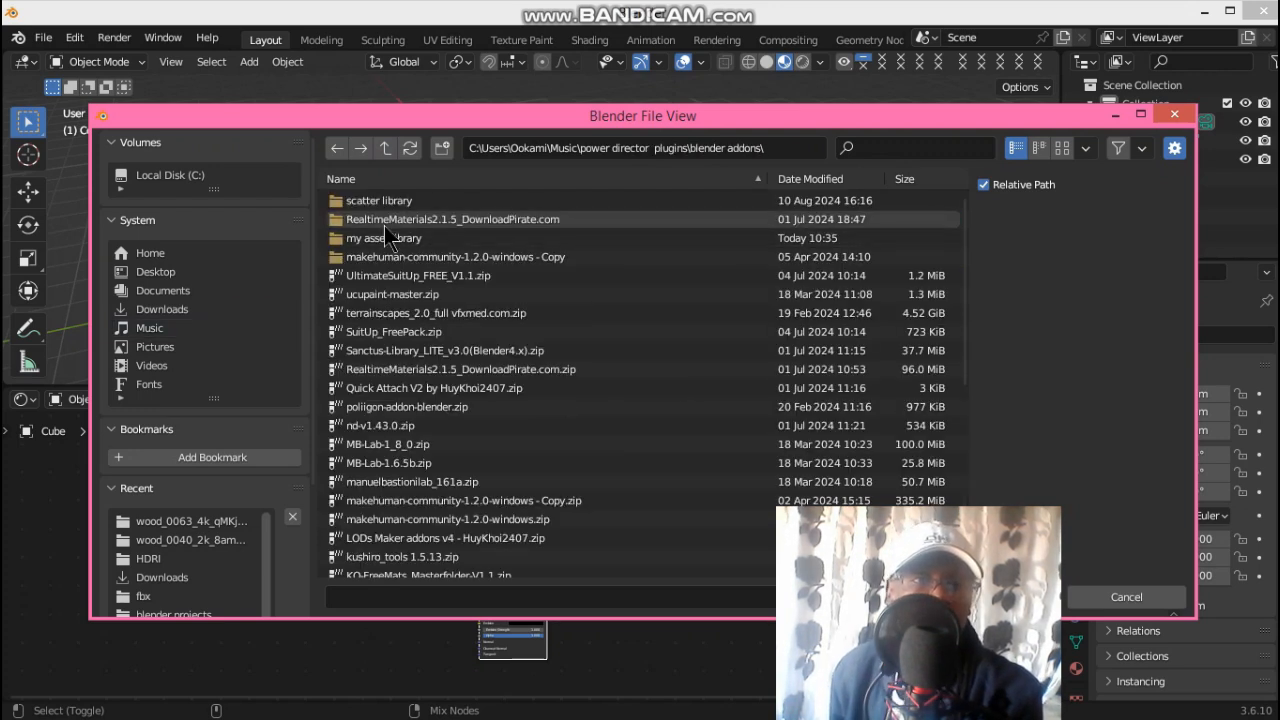
- Open the wood_0064_2k_enBWhN texture folder inside my asset library > pbr textures > wood
left_click(386, 238)
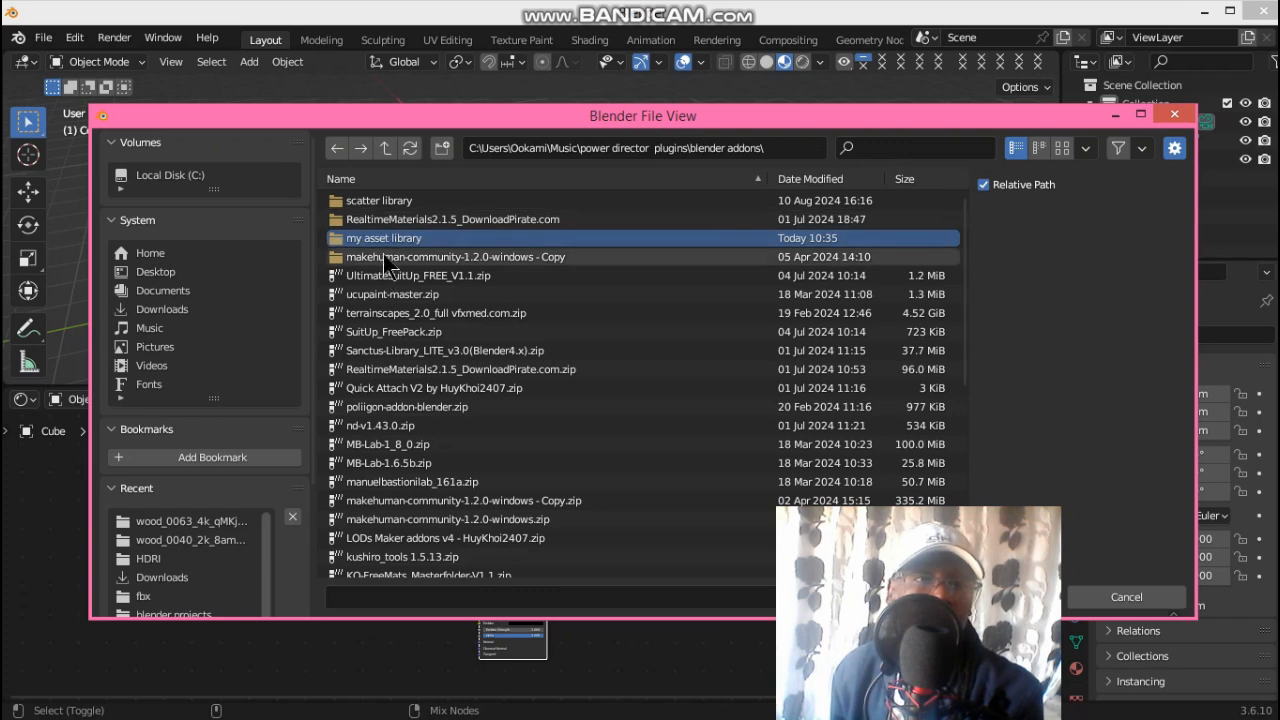
double_click(384, 242)
double_click(370, 206)
double_click(370, 206)
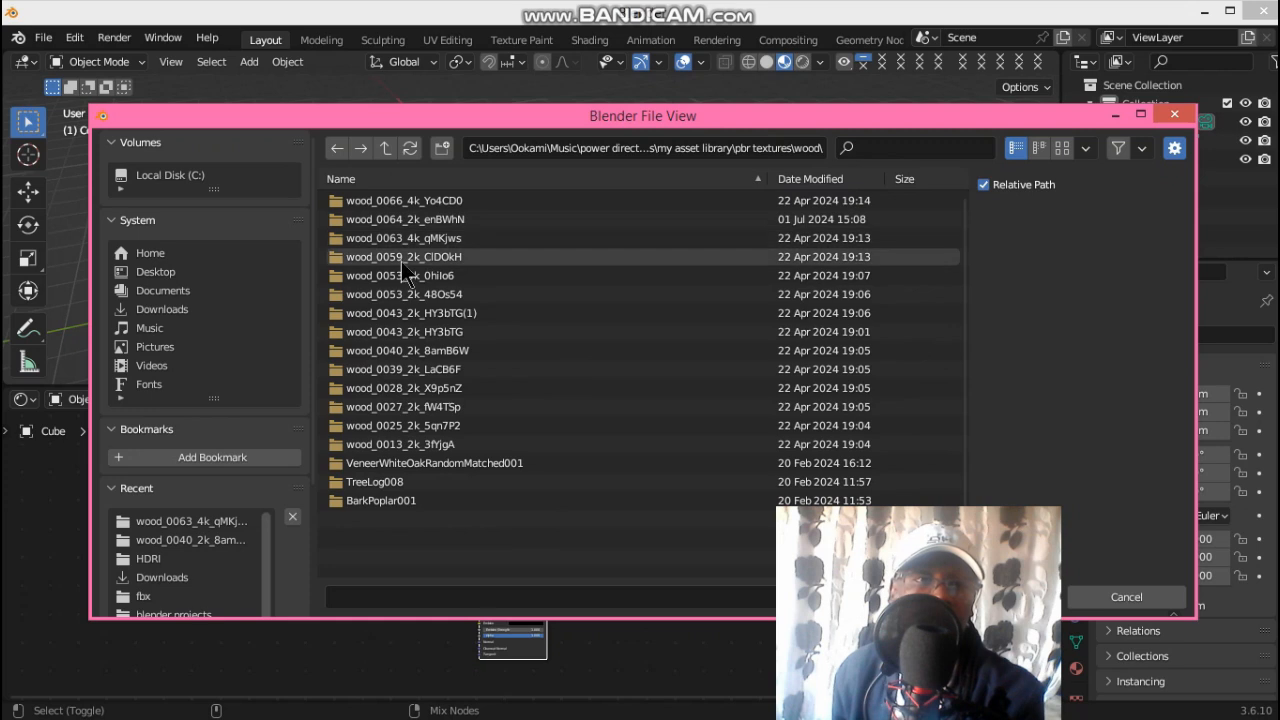
left_click(388, 219)
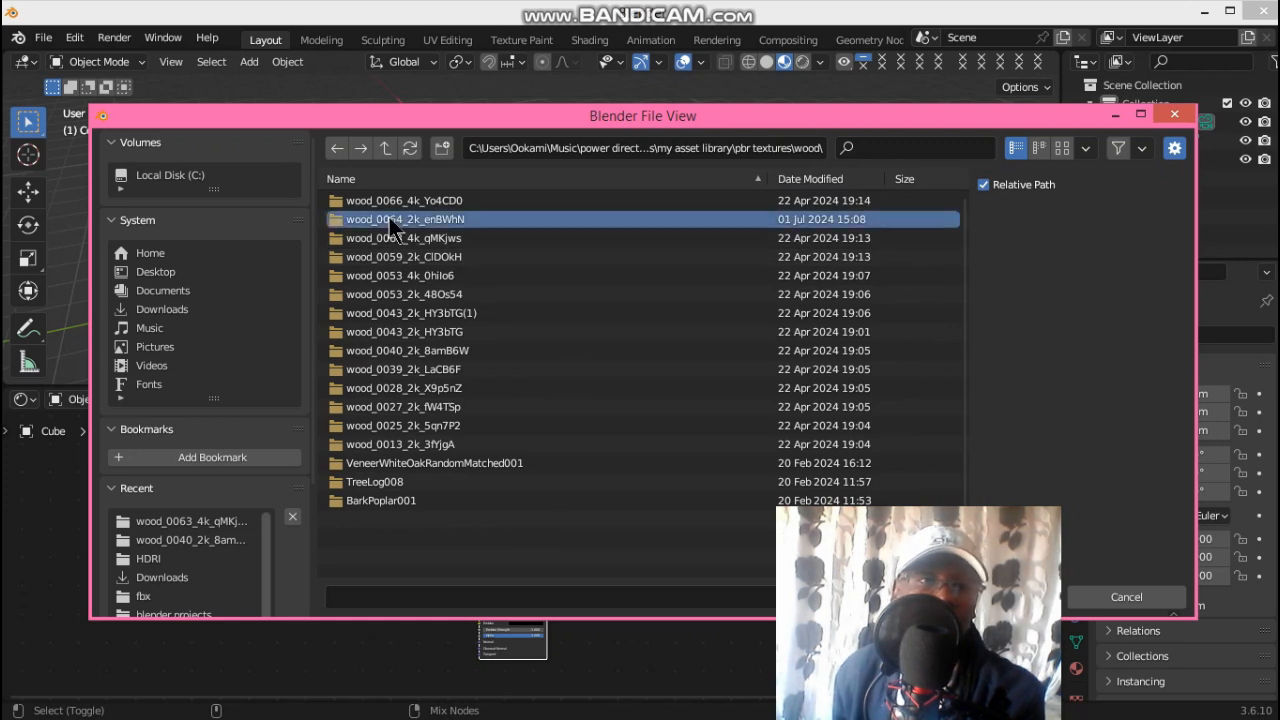
double_click(402, 221)
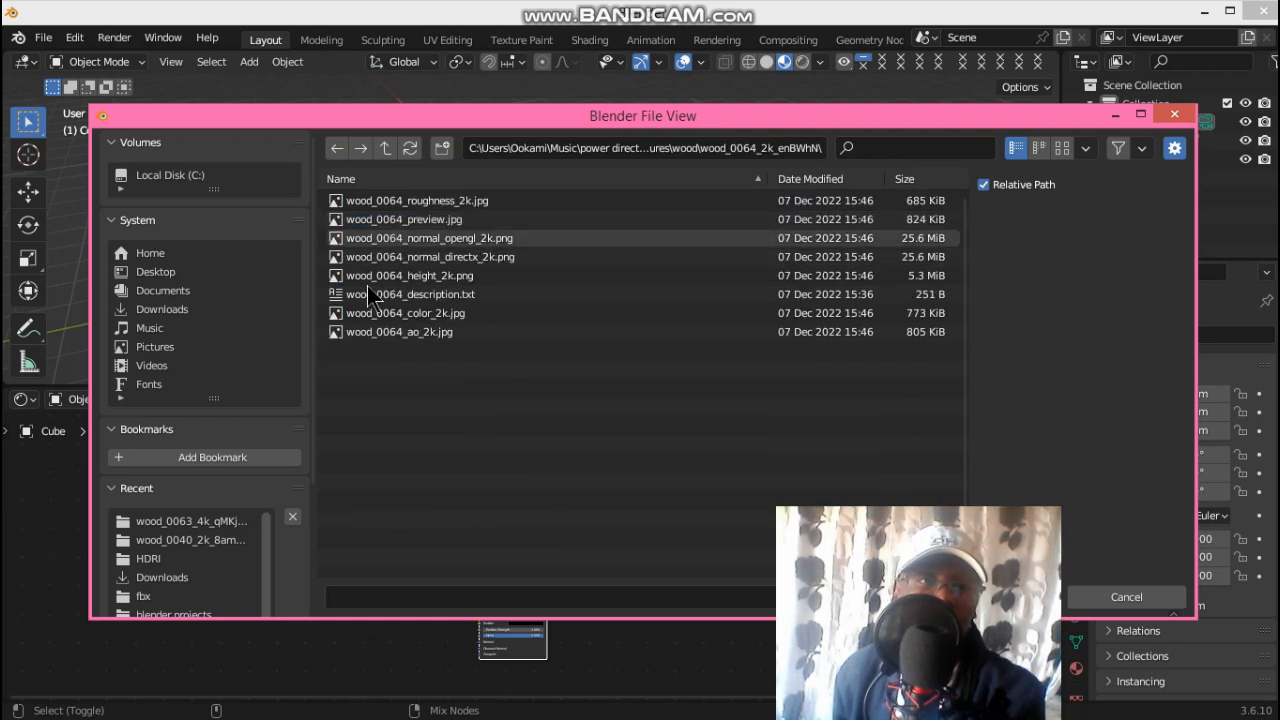
- Select all the wood_0064 files, build the cube's material from them with Principled Texture Setup, and inspect the cube up close
left_click_drag(458, 366, 408, 192)
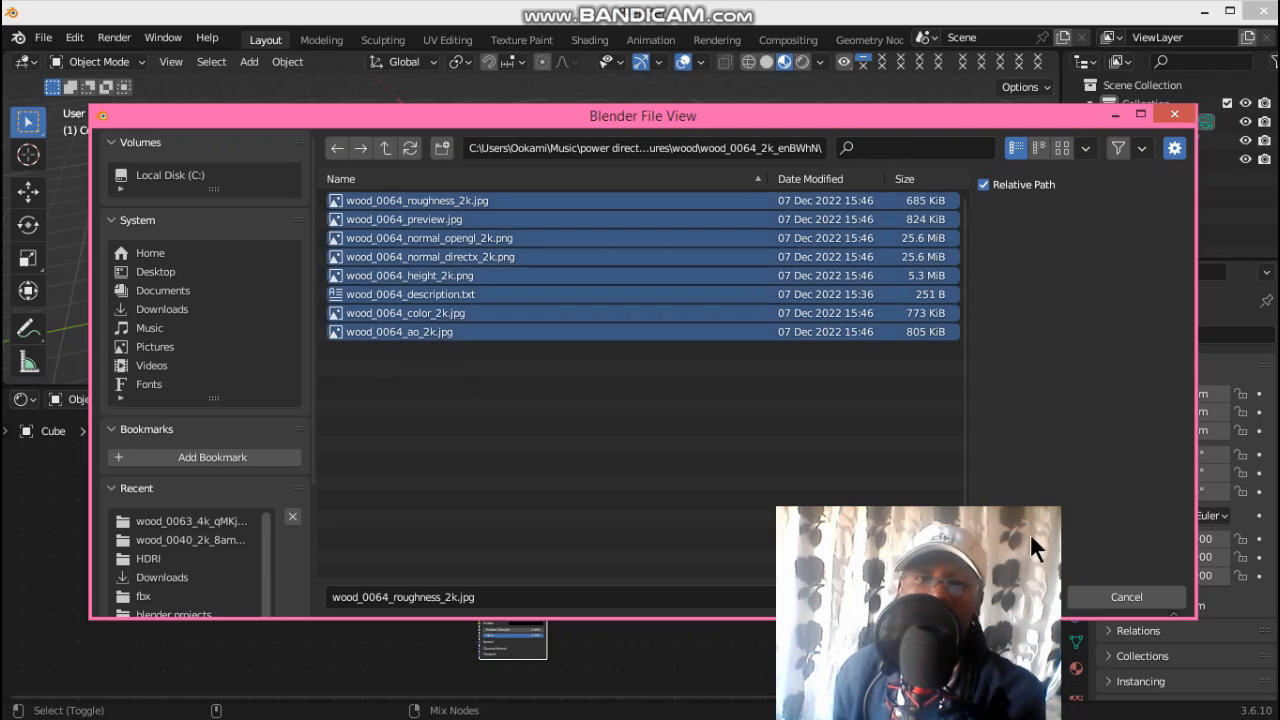
left_click_drag(1020, 582, 266, 566)
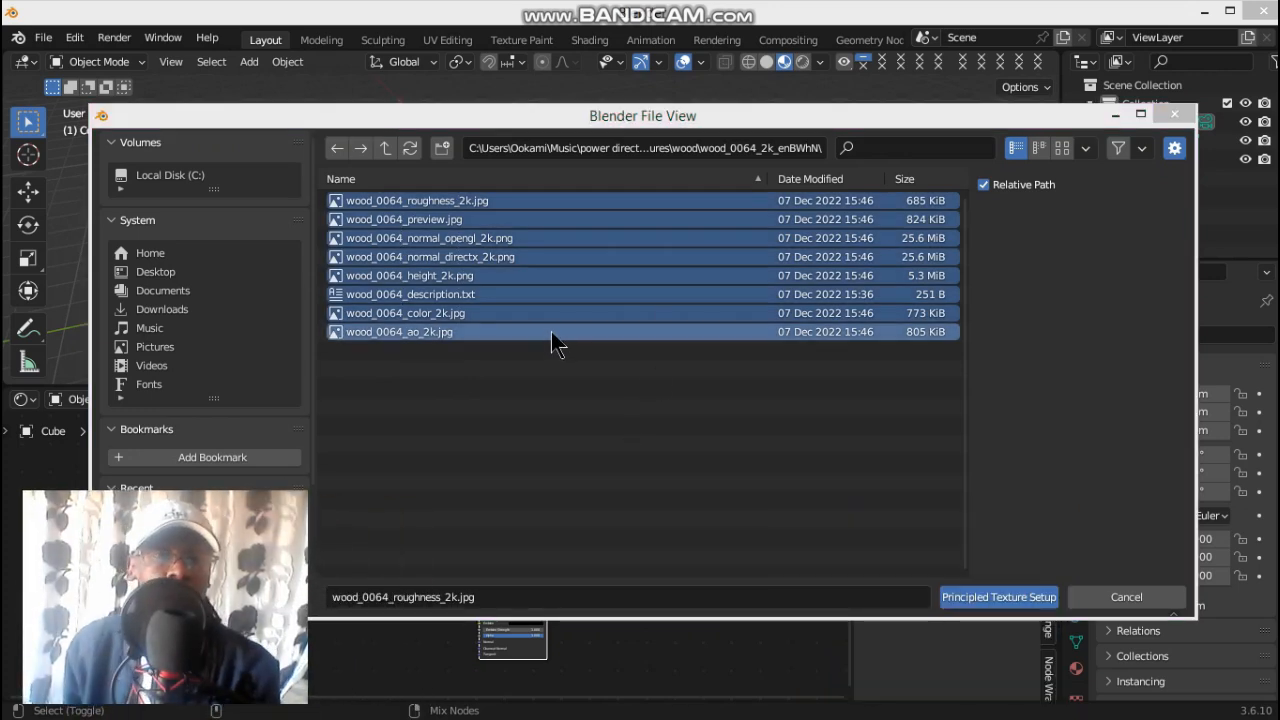
left_click(1044, 590)
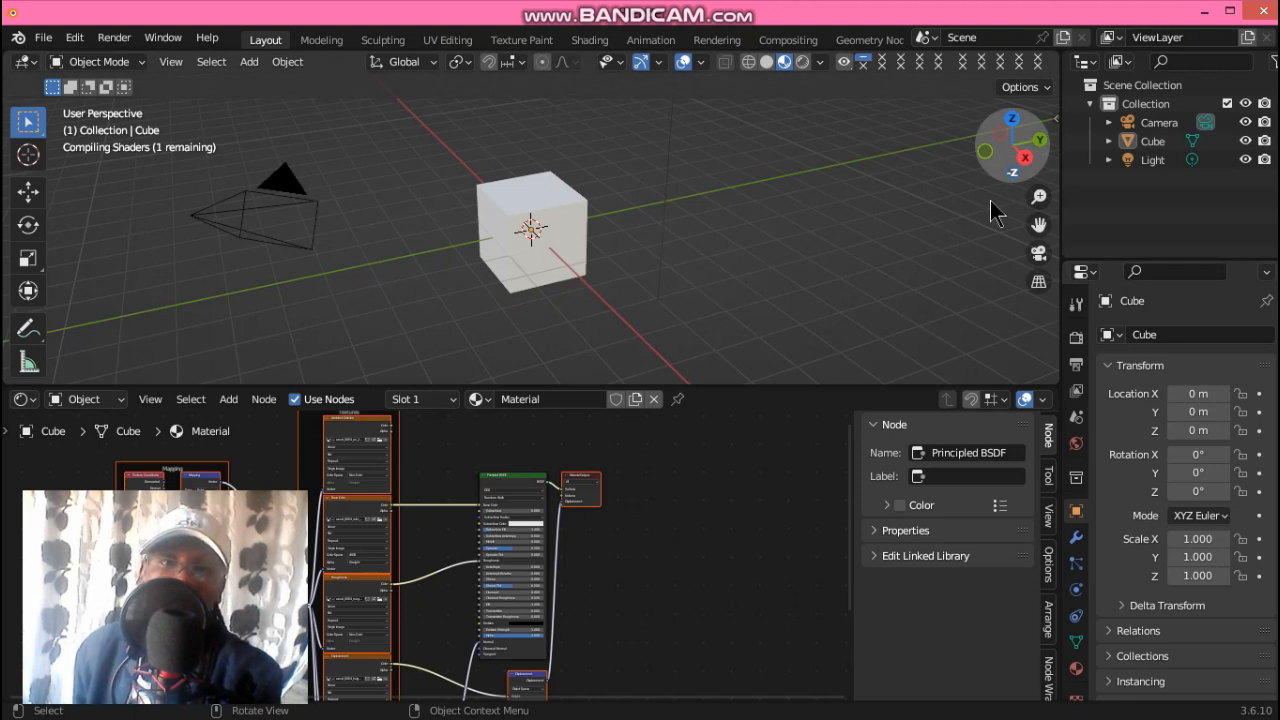
left_click_drag(978, 150, 952, 182)
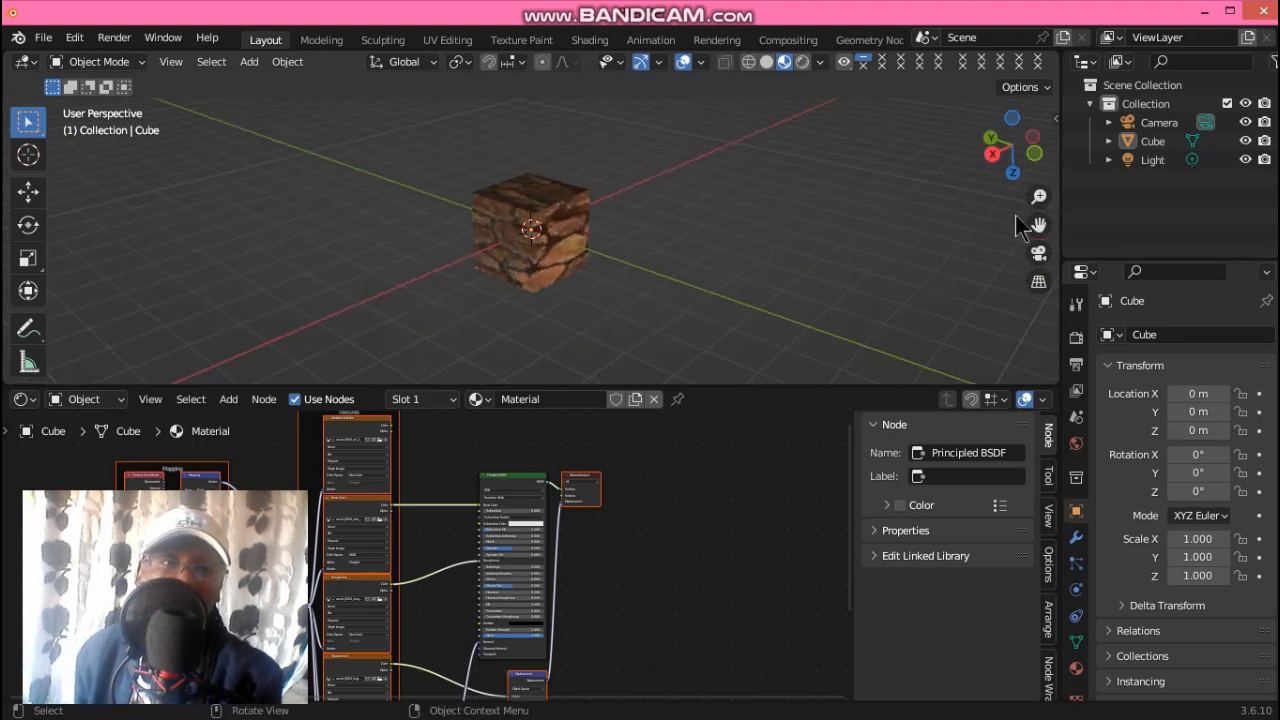
left_click_drag(1039, 197, 980, 167)
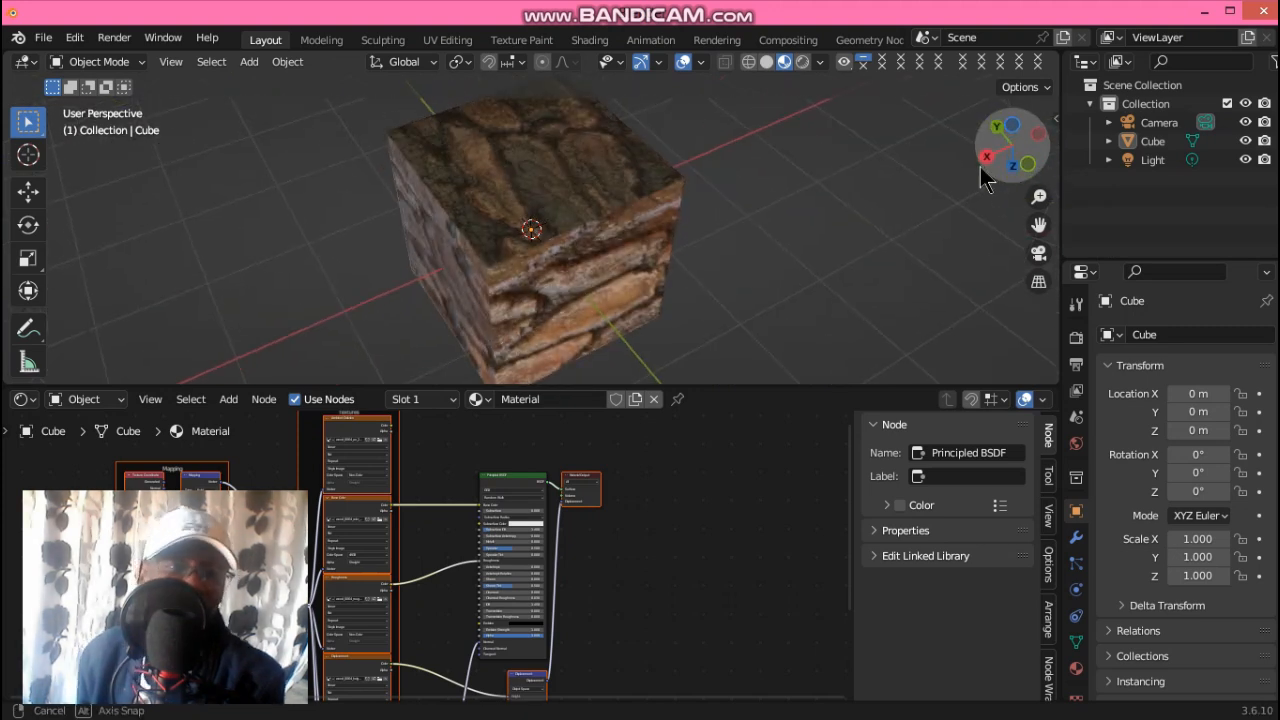
- Try the Raw color space on the wood_0064_ao_2k image texture and set it to sRGB
middle_click_drag(623, 569, 786, 518)
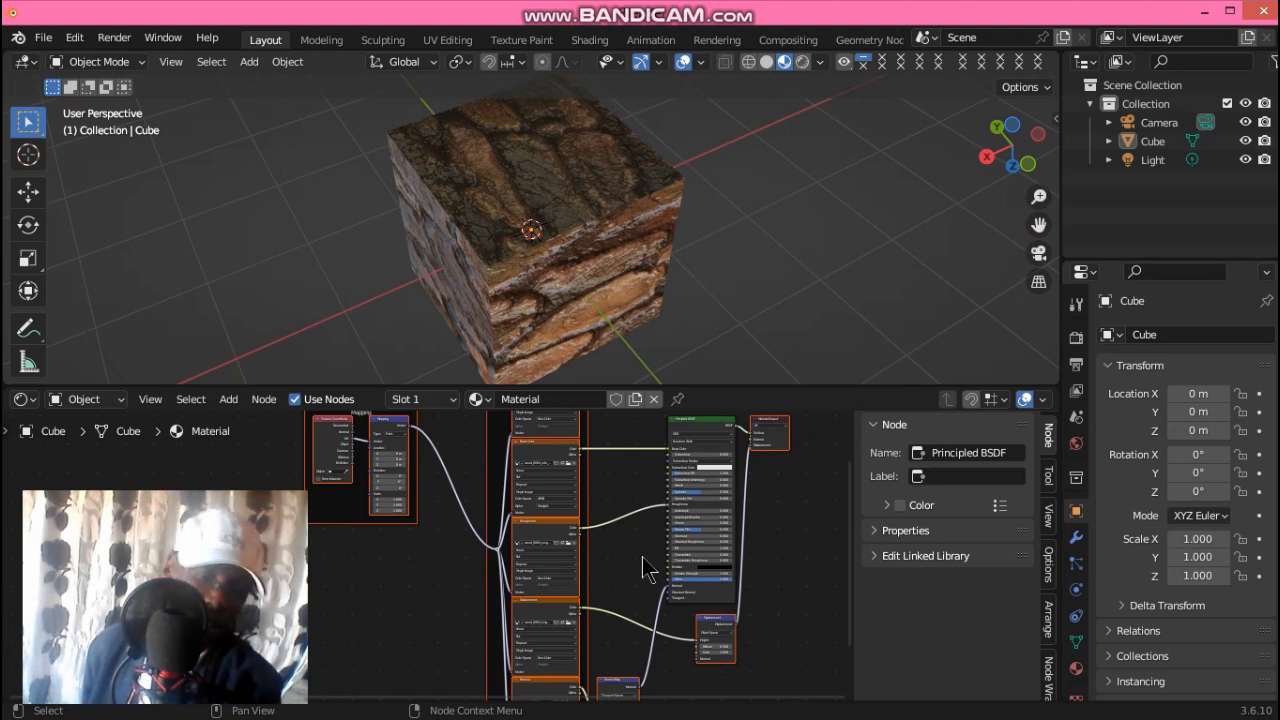
scroll(637, 548, "up", 1)
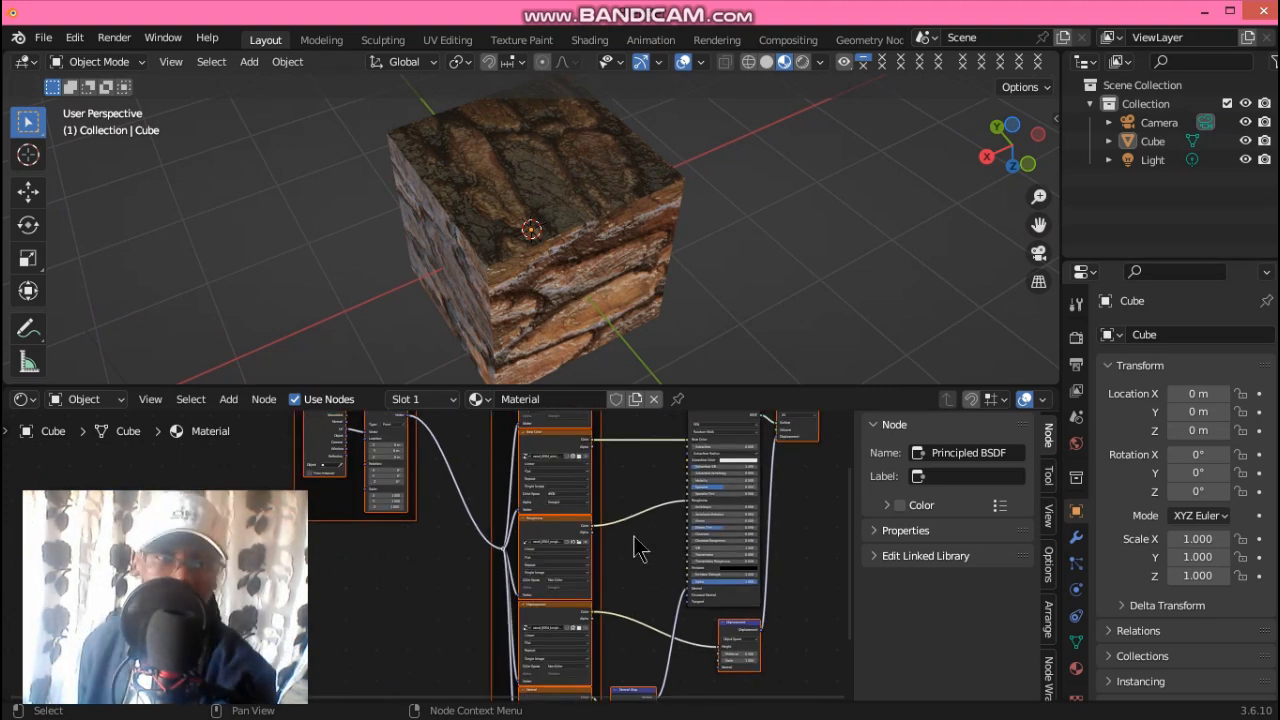
scroll(640, 540, "up", 4)
middle_click_drag(553, 437, 402, 437)
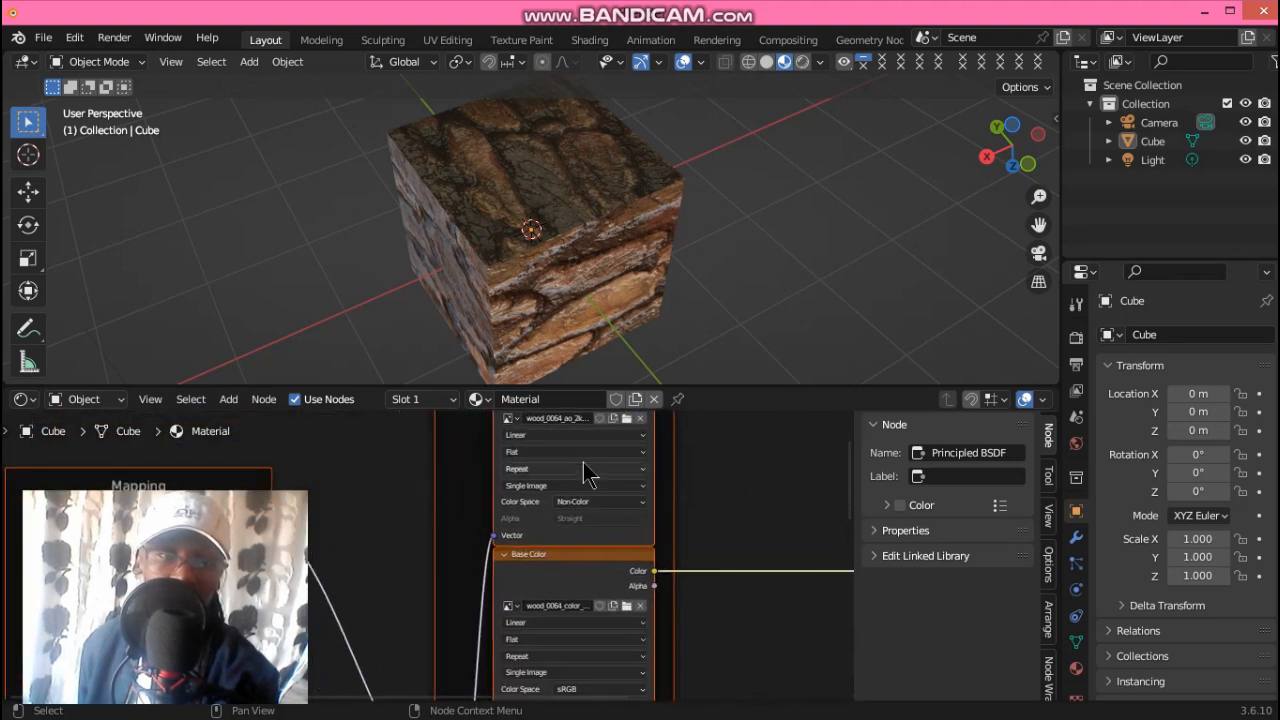
left_click(594, 501)
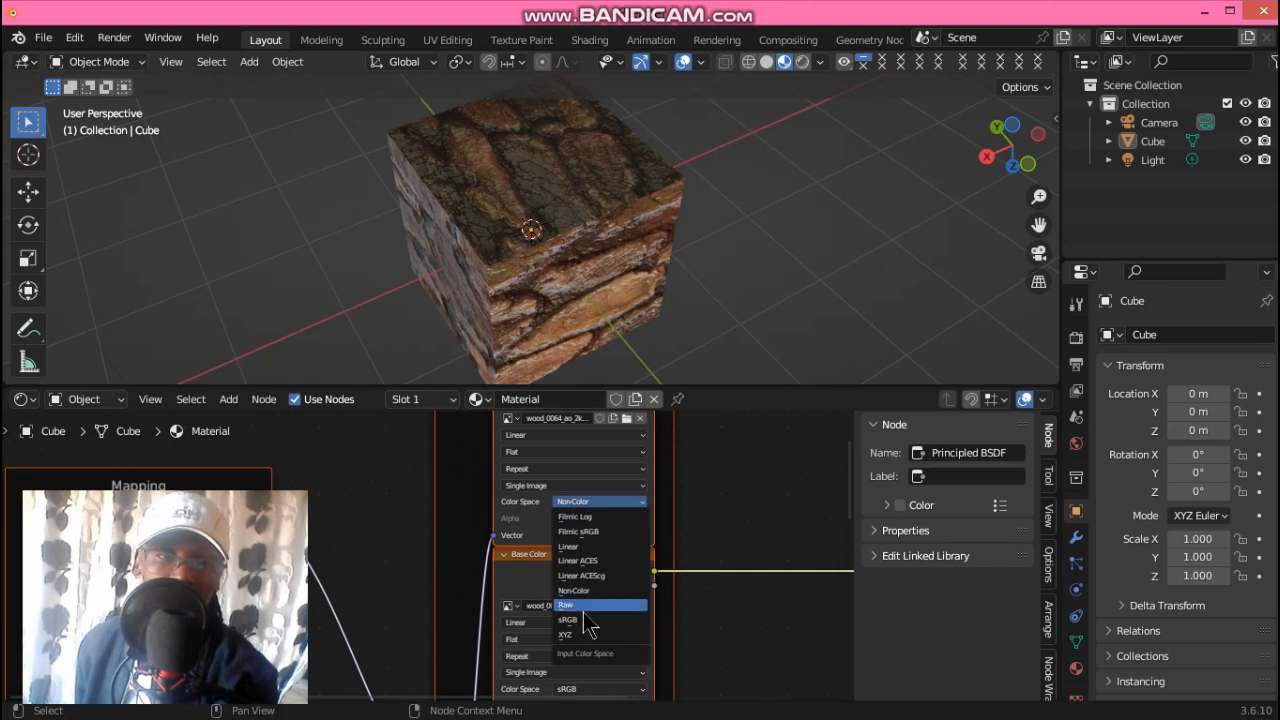
left_click(580, 605)
left_click(594, 501)
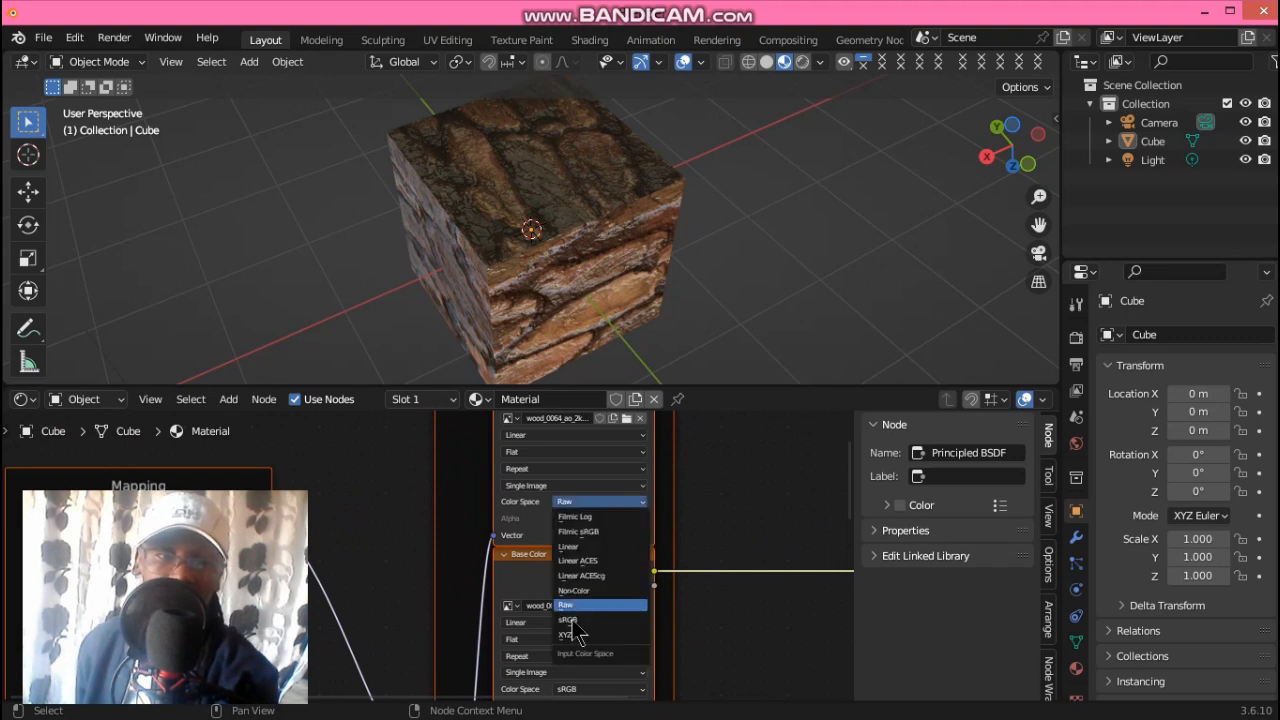
left_click(575, 621)
- Set the Base Color texture's color space to Non-Color and open the Normal texture's color space options
middle_click_drag(722, 644, 714, 457)
left_click(592, 490)
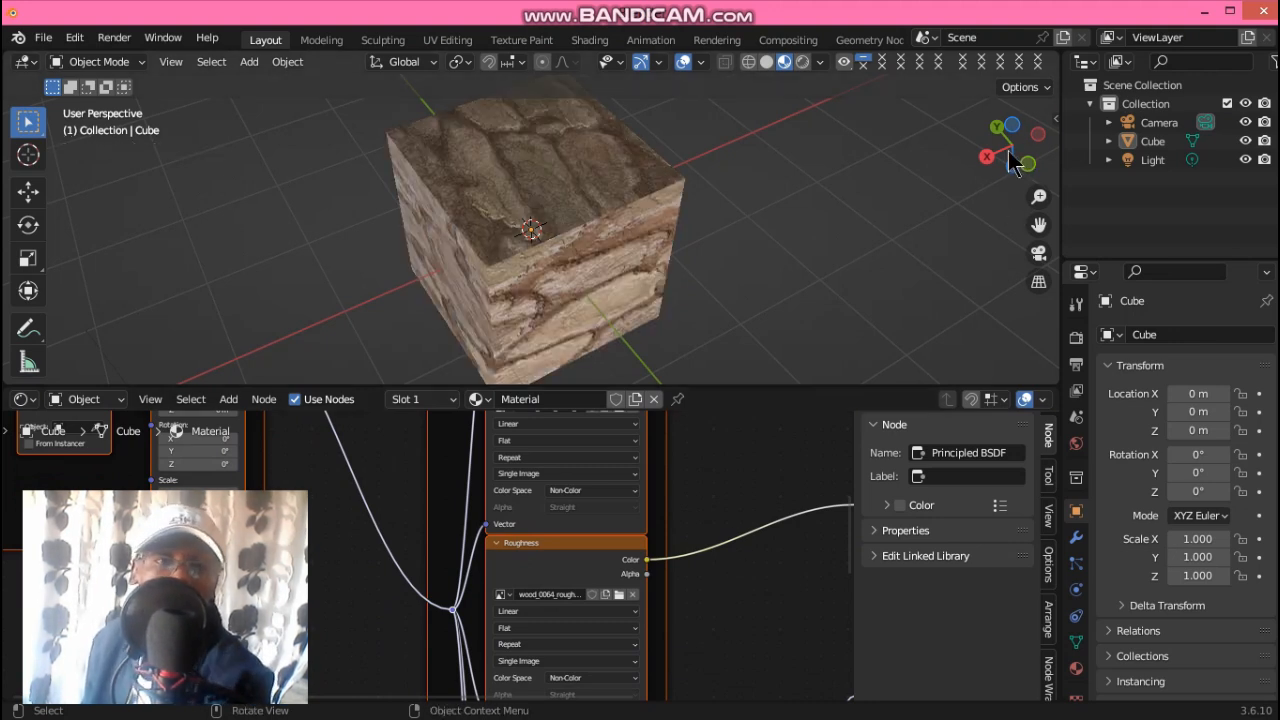
middle_click_drag(774, 560, 803, 434)
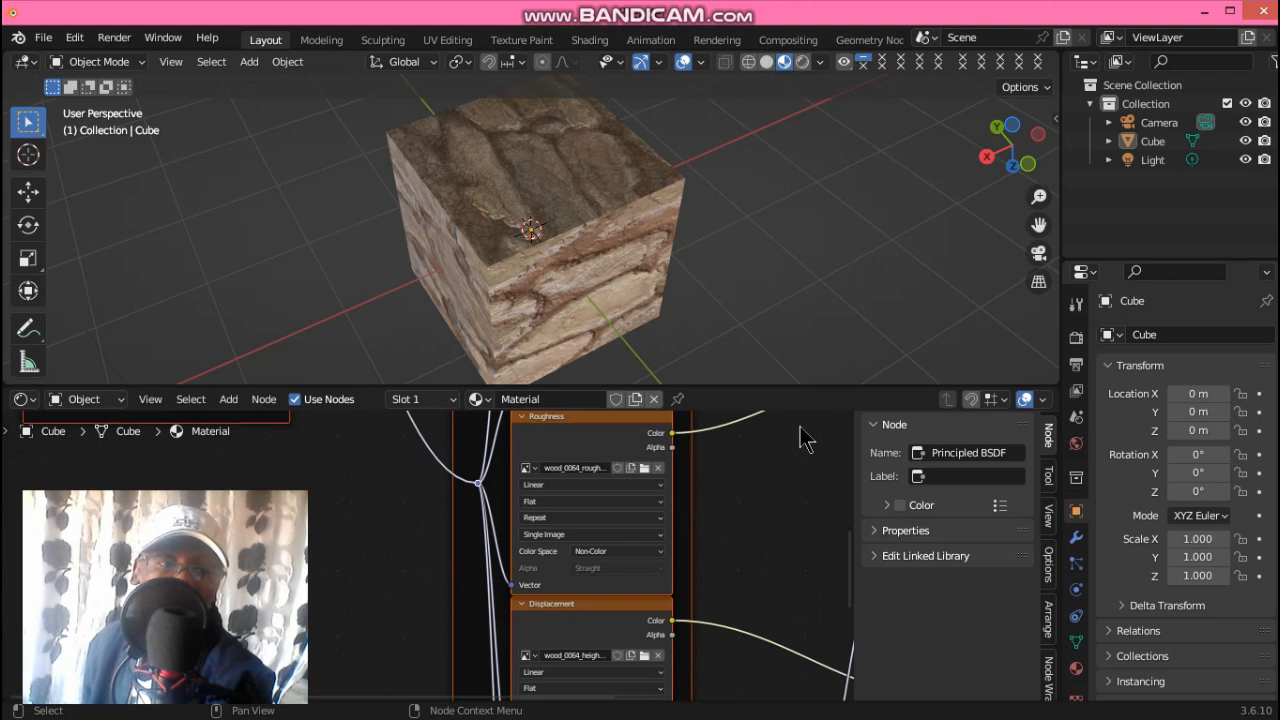
middle_click_drag(817, 547, 779, 335)
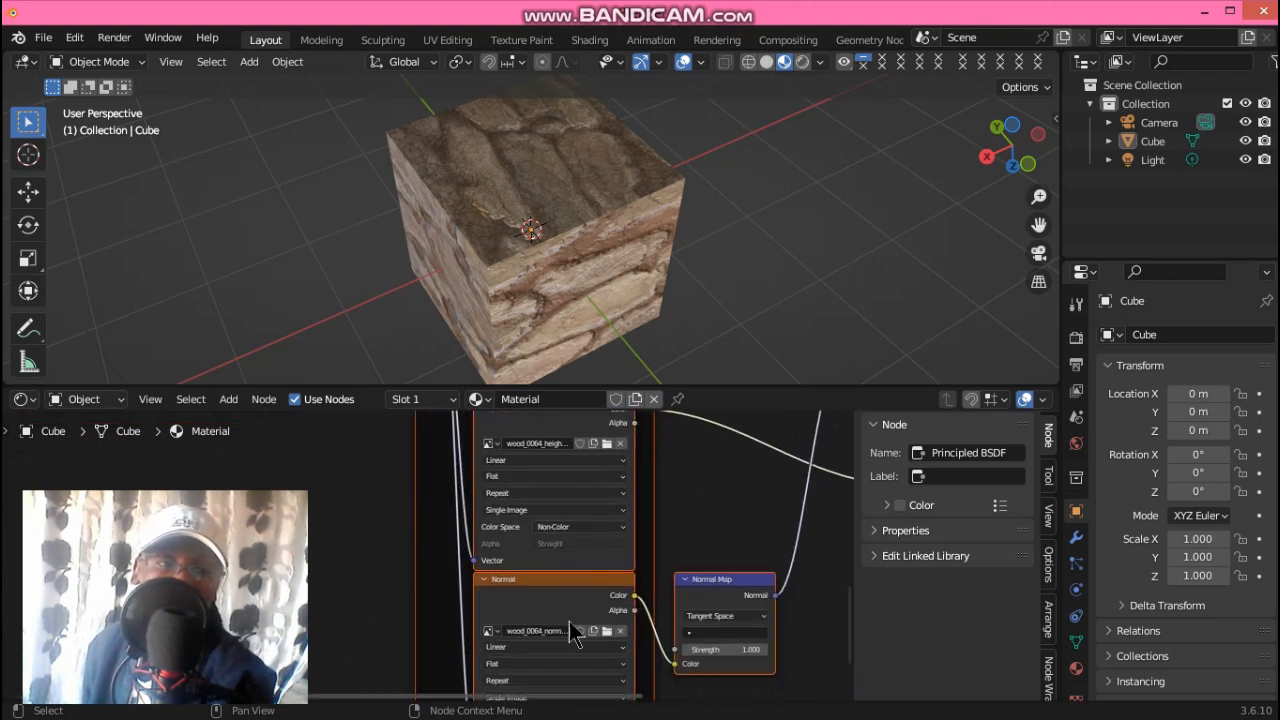
middle_click_drag(808, 677, 806, 527)
left_click(578, 578)
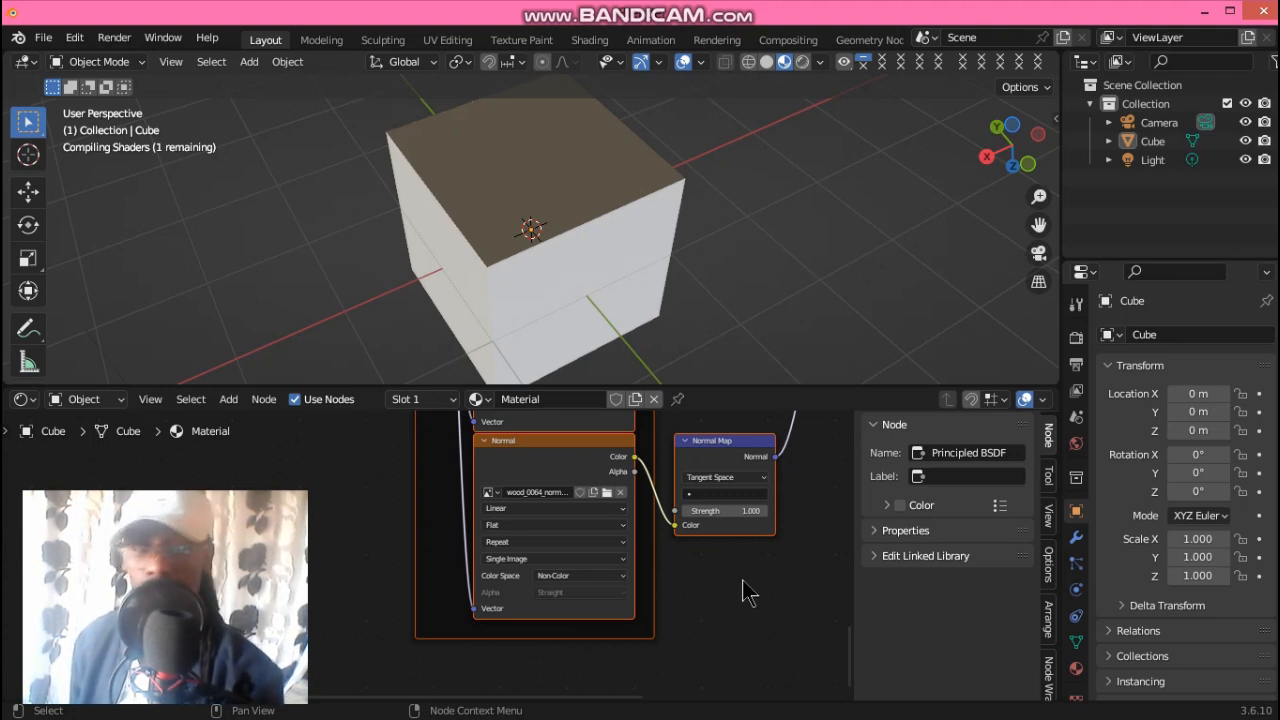
- Insert an Invert Color node between the Roughness texture and the Principled BSDF's Roughness input, with Fac at 0.900
middle_click_drag(780, 557, 686, 459)
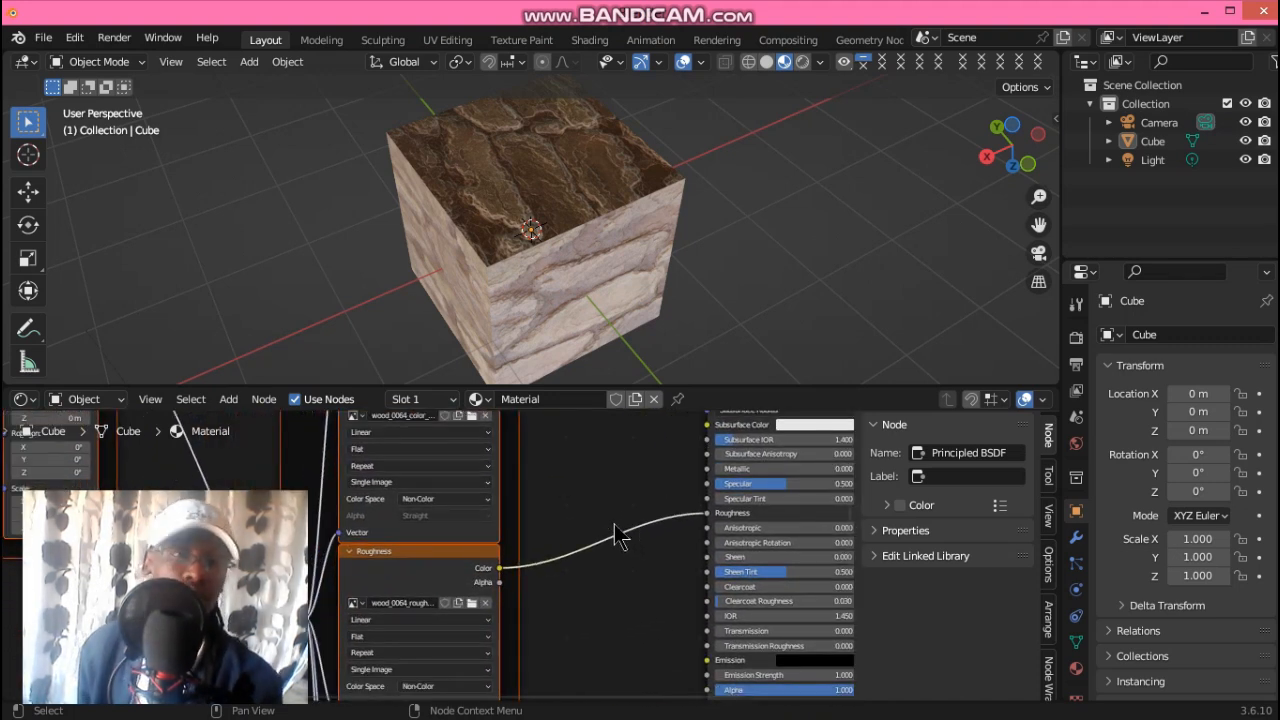
key("shift+a")
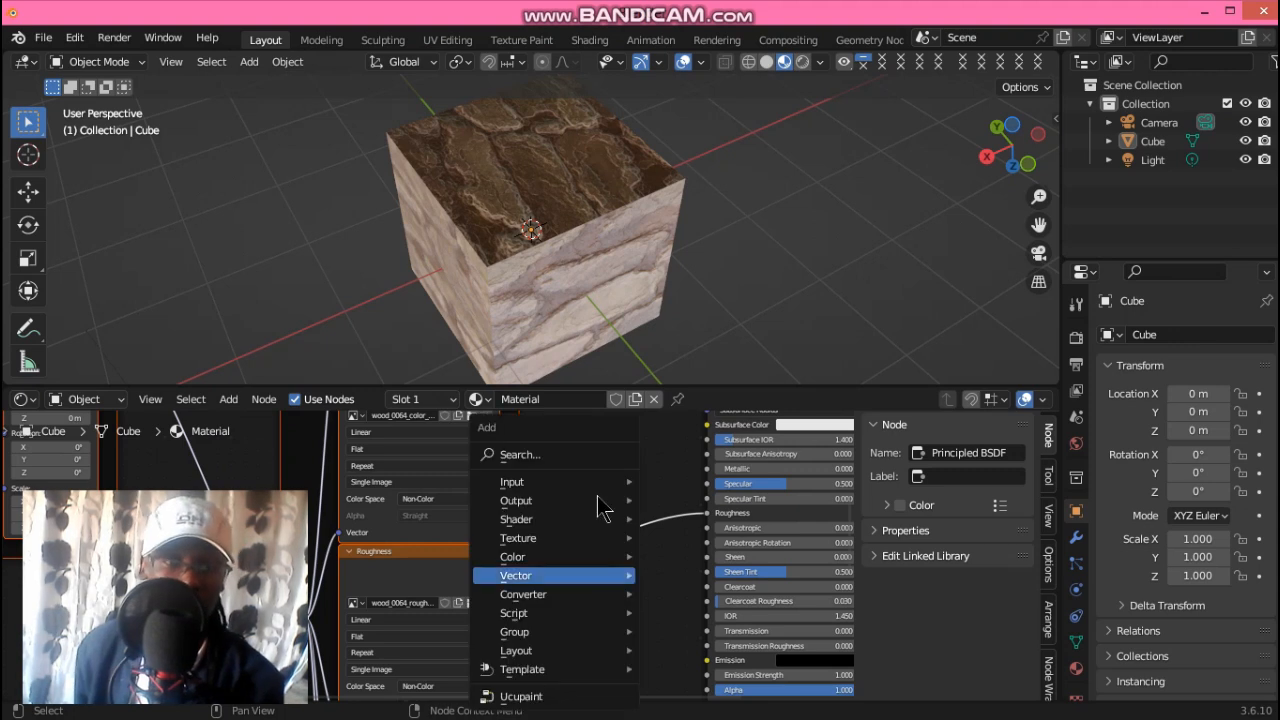
left_click(578, 454)
type("inv")
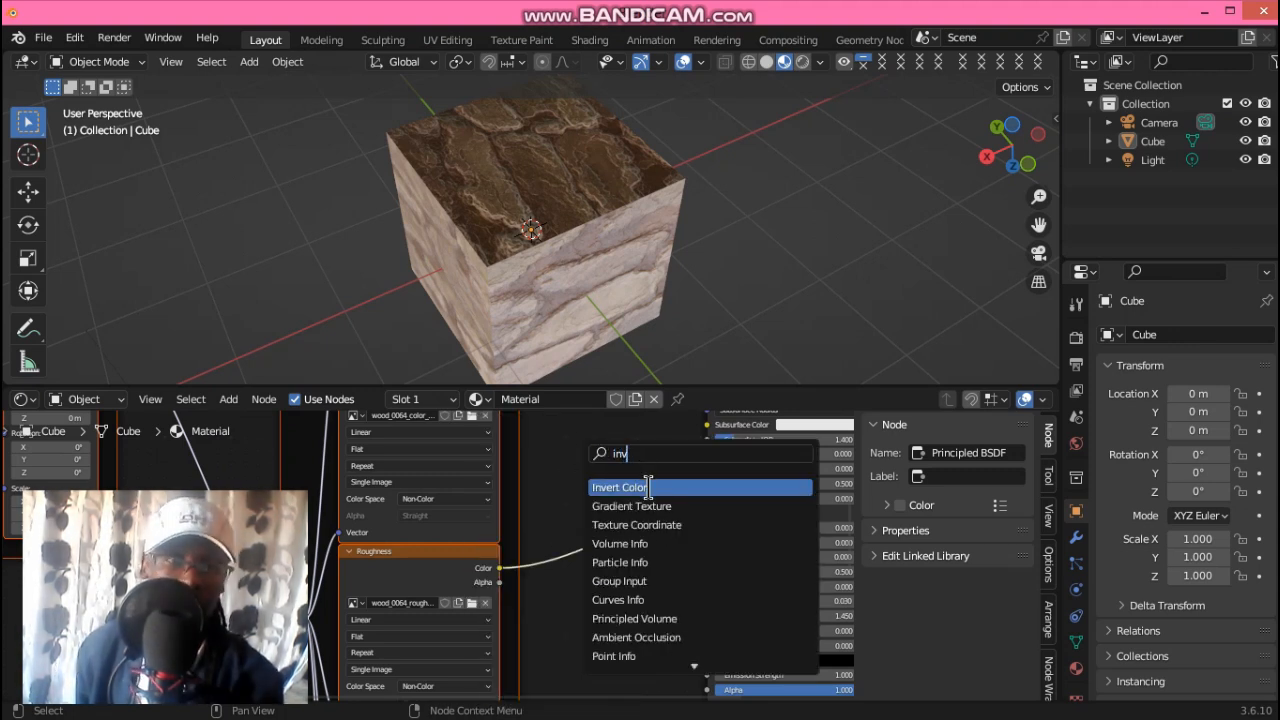
left_click(648, 487)
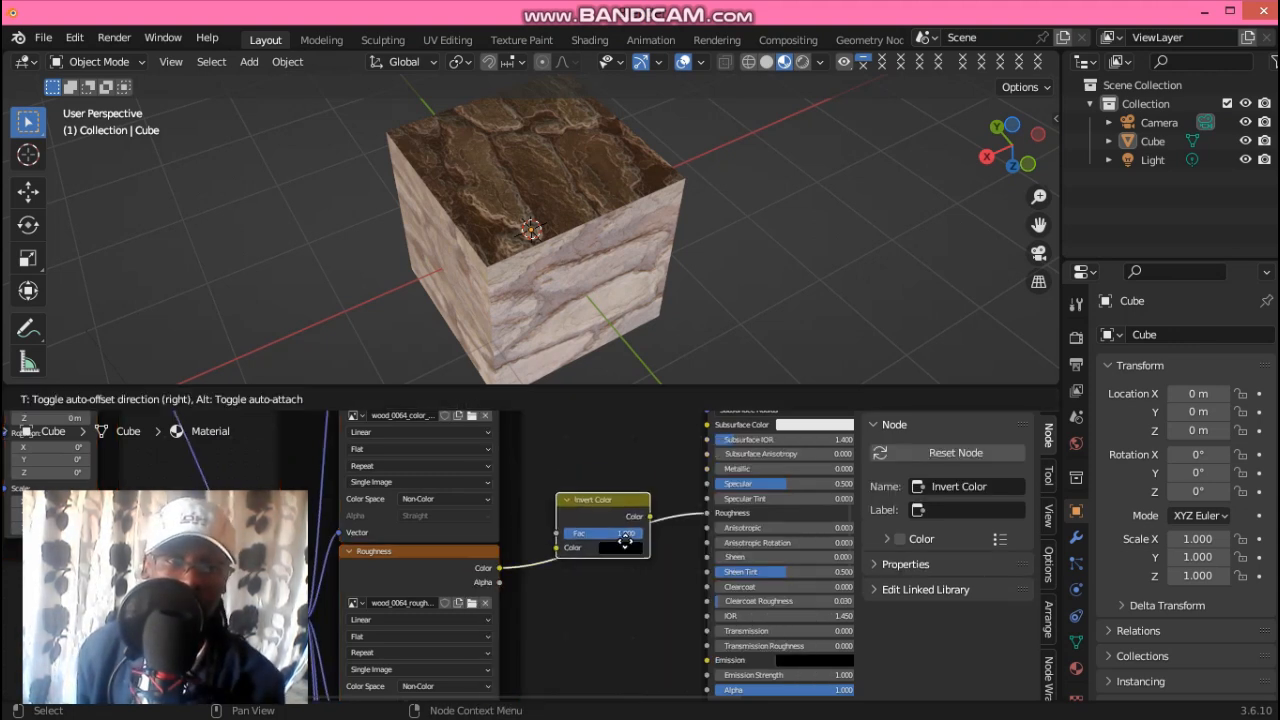
left_click(632, 558)
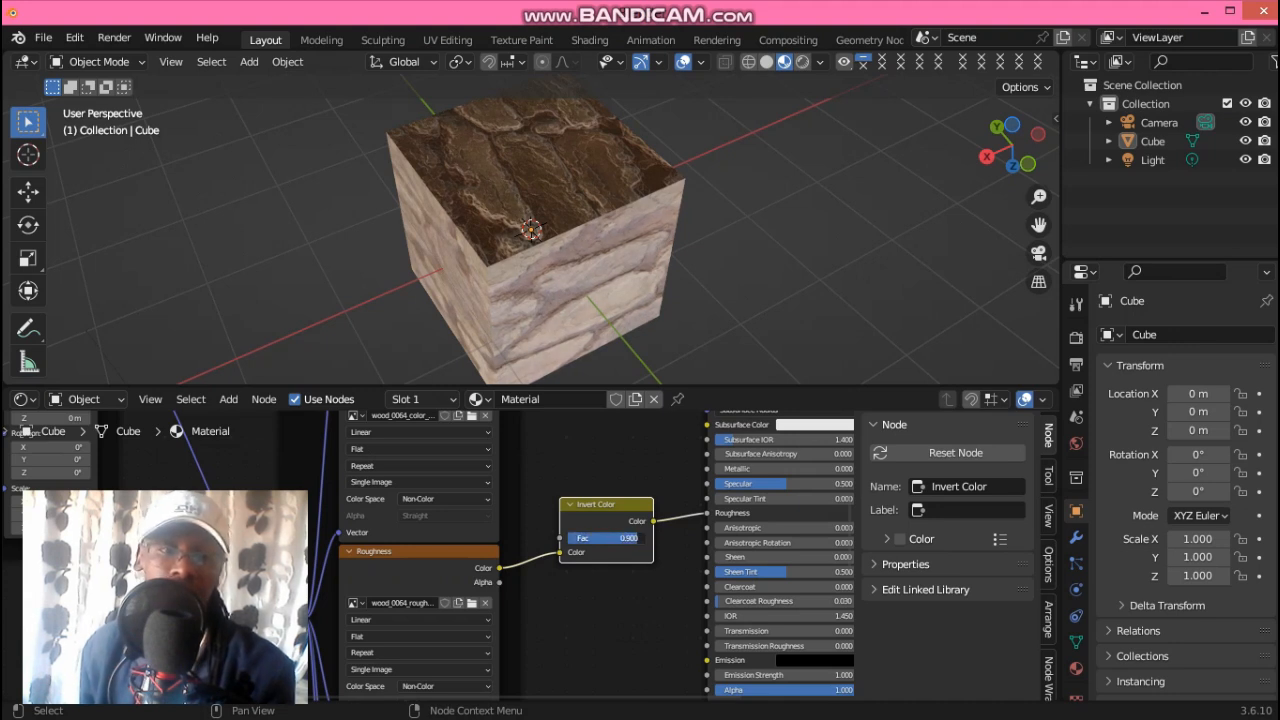
- Set the Normal Map node's Strength to 4.900
middle_click_drag(595, 563, 569, 594)
middle_click_drag(580, 648, 568, 578)
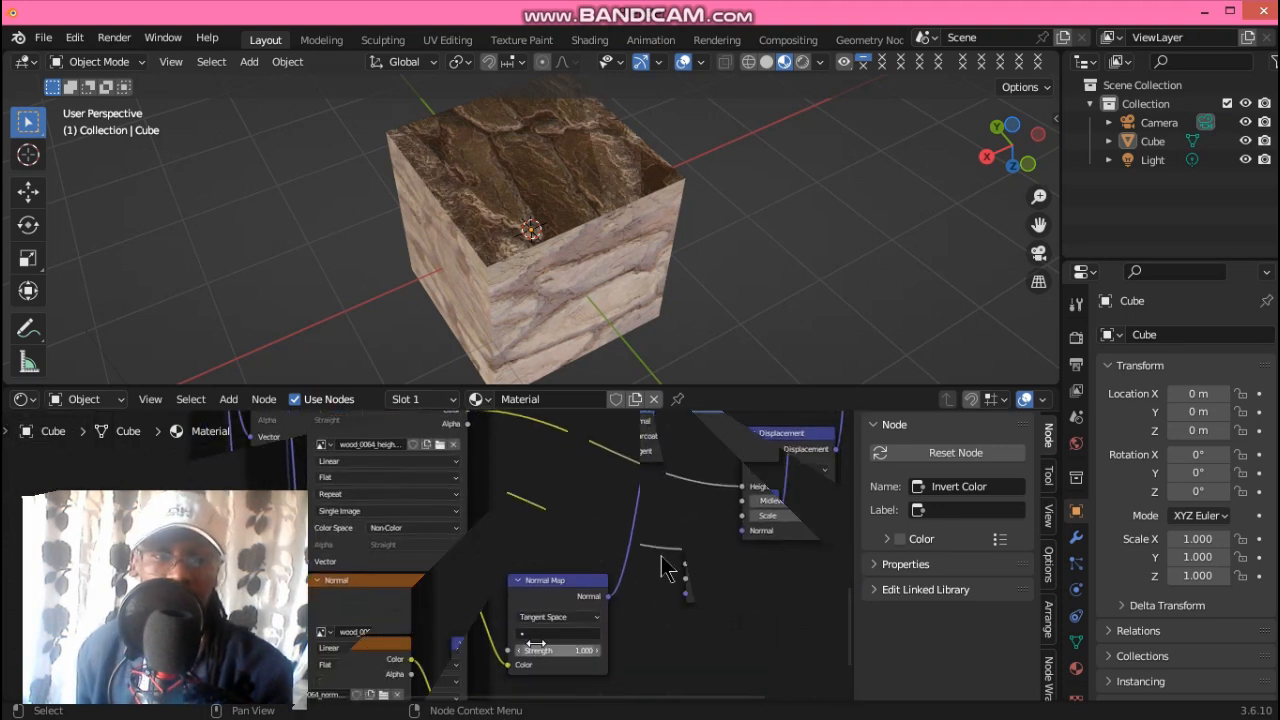
middle_click_drag(669, 563, 613, 624)
middle_click_drag(643, 683, 700, 527)
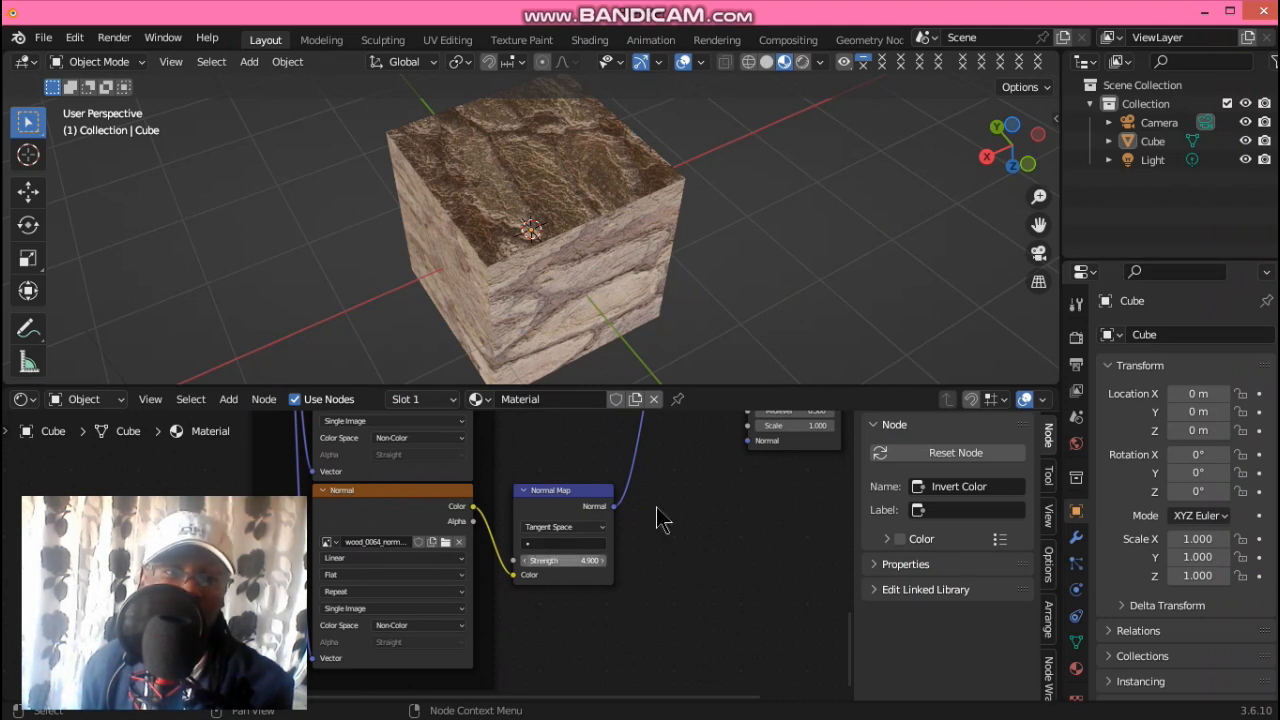
- Set the Mapping node's Scale to 2.600 in X and 3.200 in Y so the texture repeats smaller on the cube
middle_click_drag(705, 510, 599, 447)
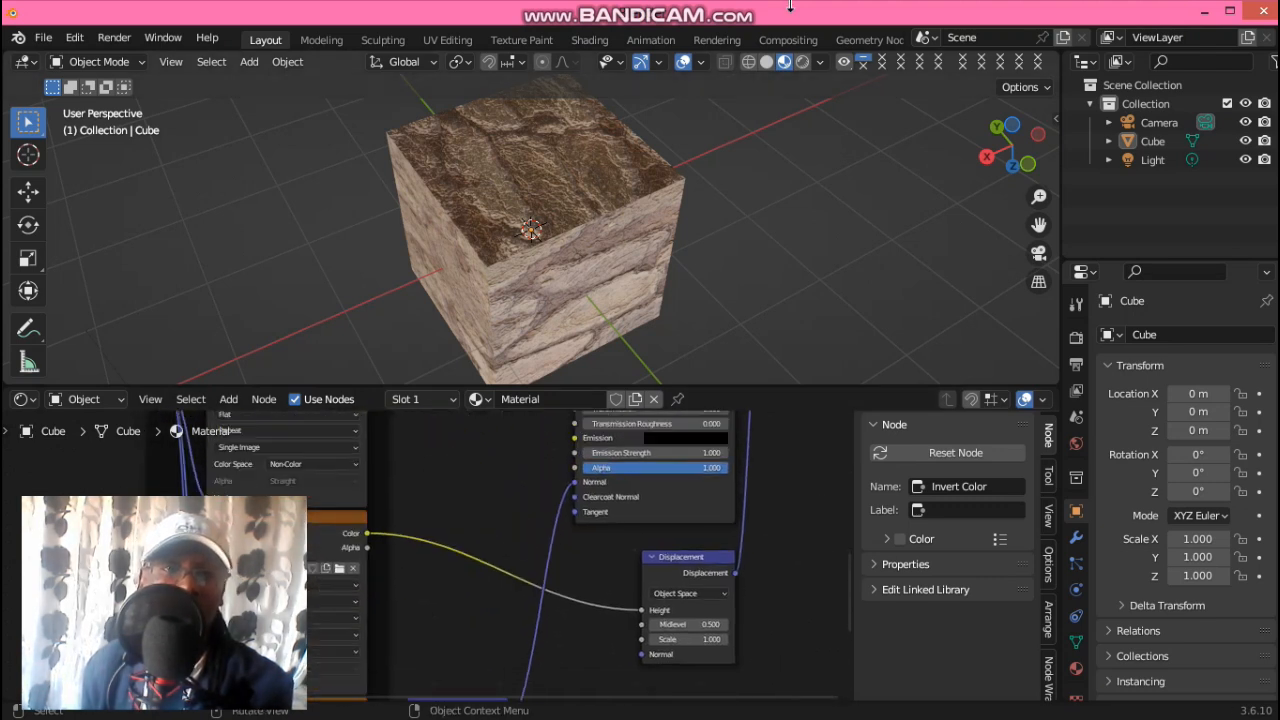
middle_click_drag(560, 250, 612, 482)
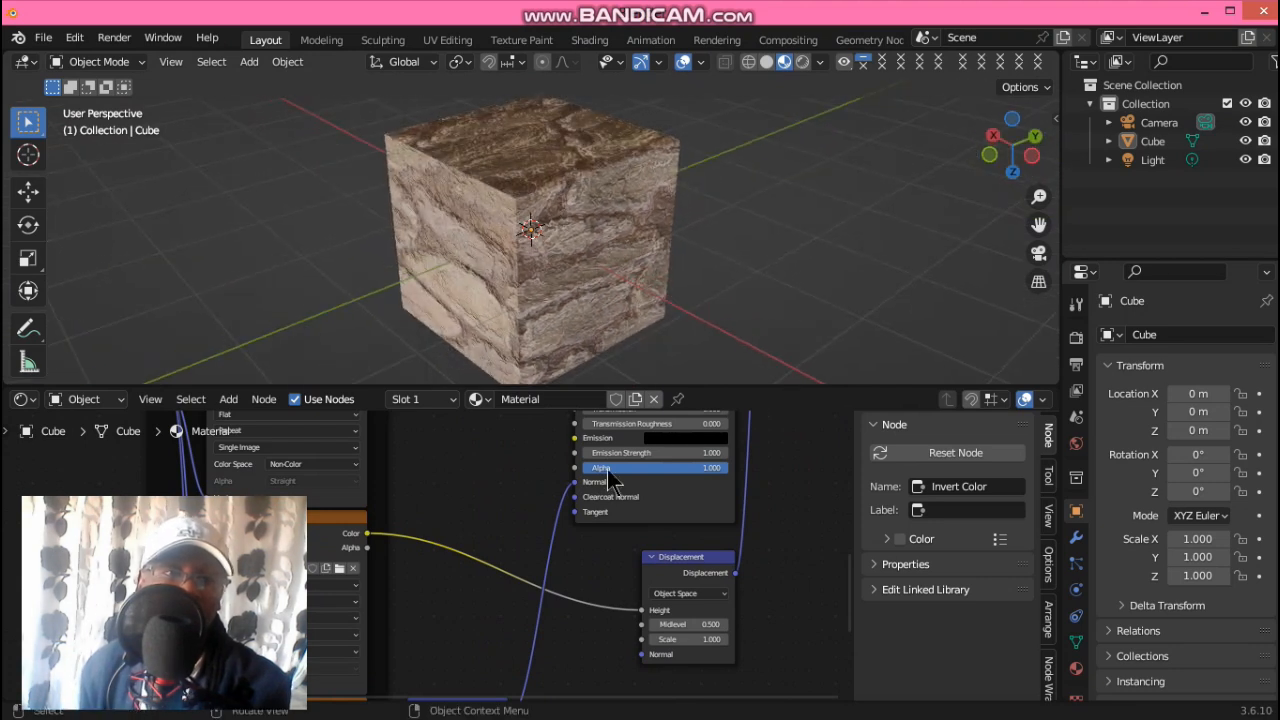
middle_click_drag(466, 469, 105, 657)
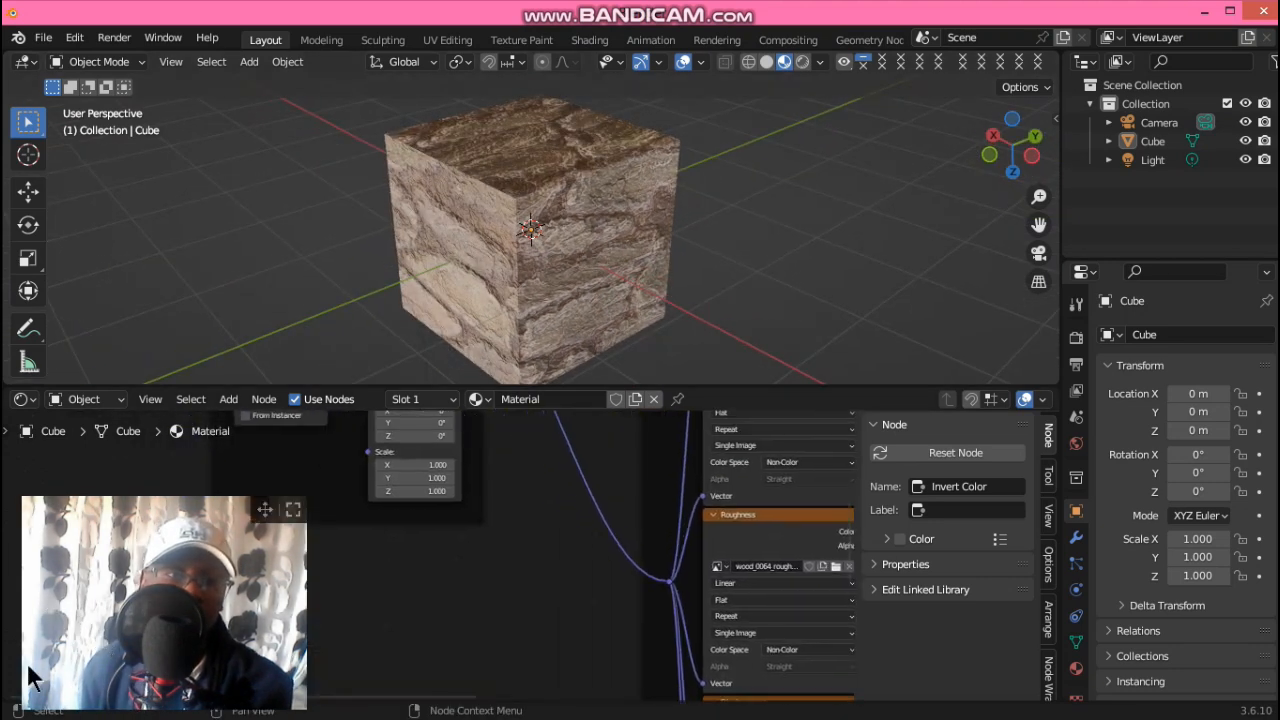
middle_click_drag(512, 527, 461, 511)
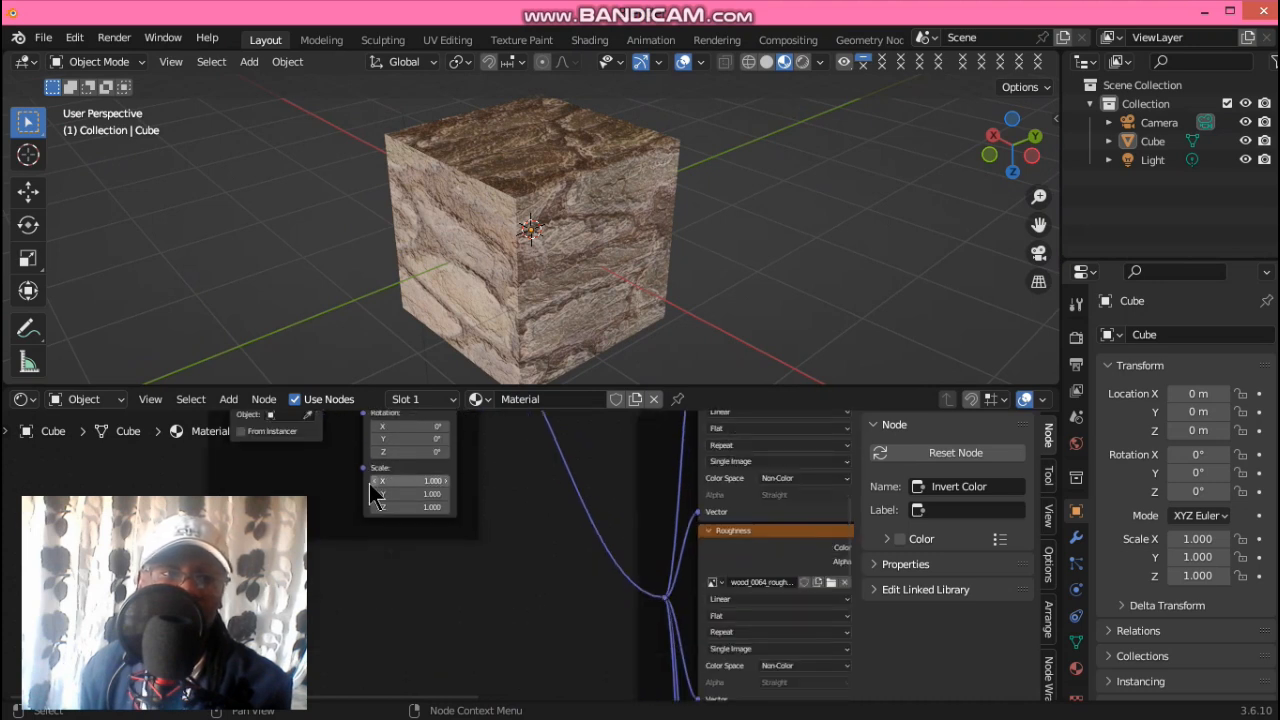
left_click_drag(410, 481, 480, 481)
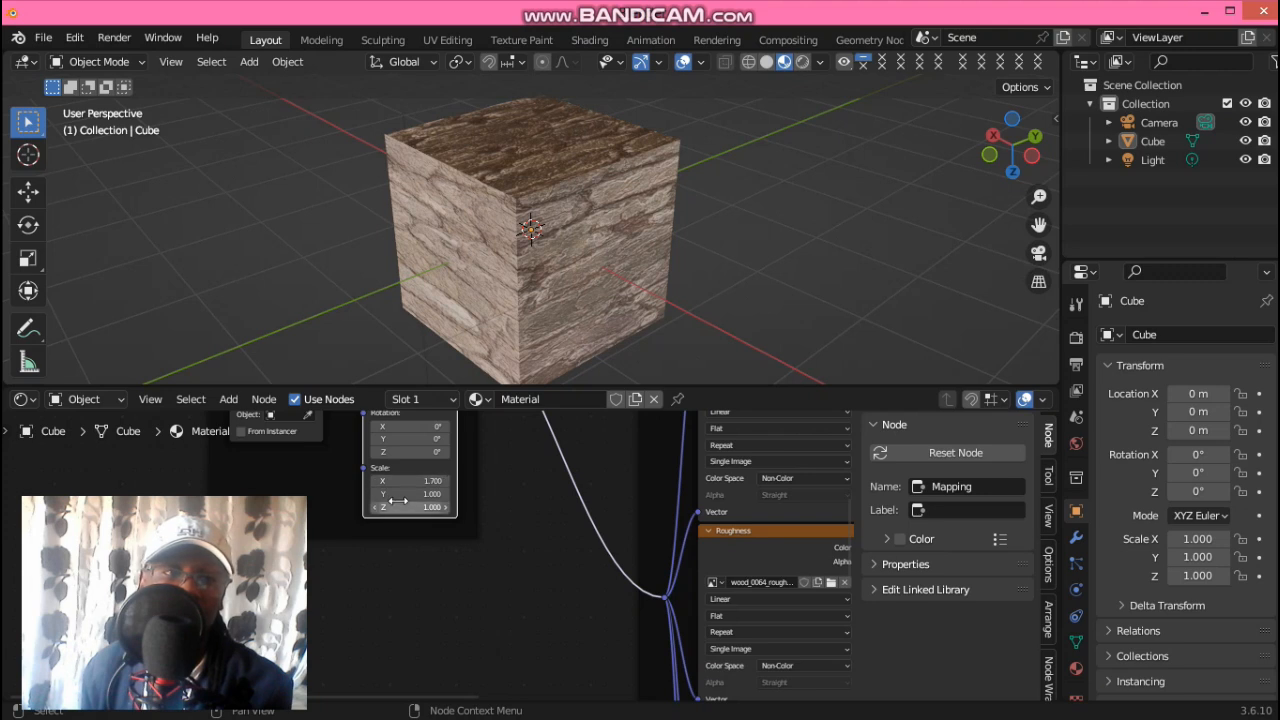
mouse_move(410, 494)
left_mouse_down()
mouse_move(668, 494)
mouse_move(399, 482)
left_mouse_up()
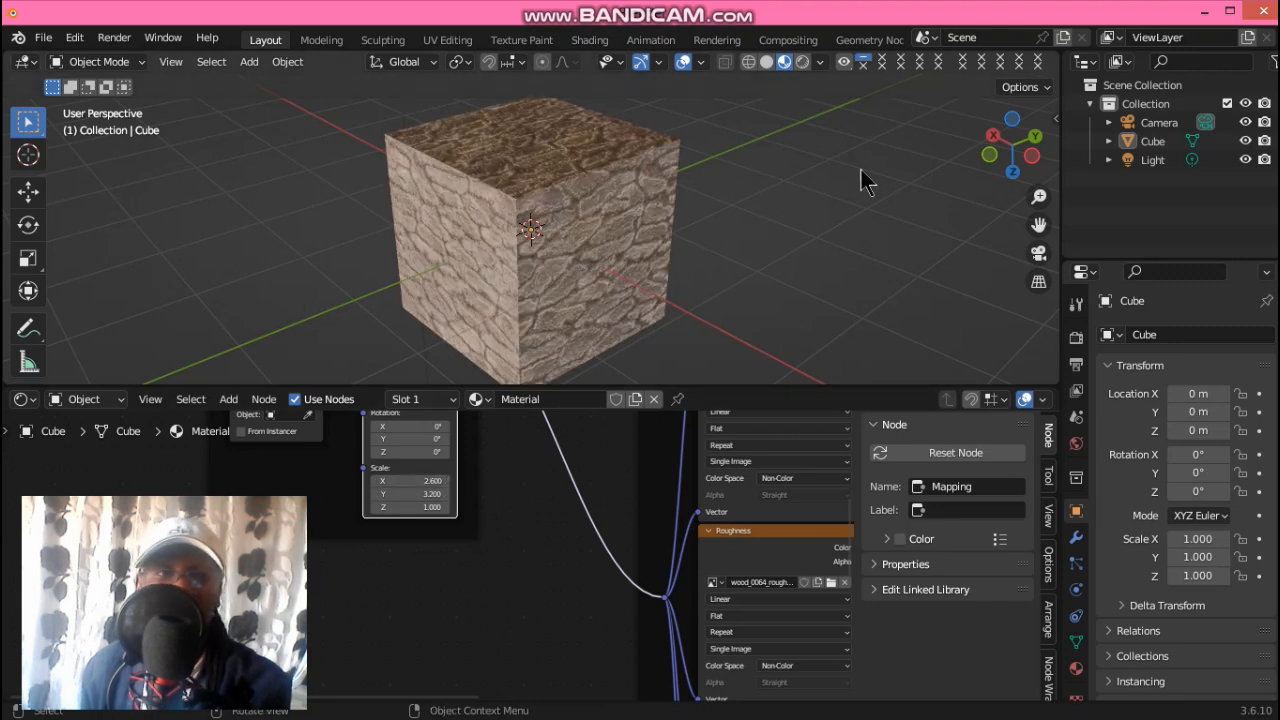
- Enlarge the shader editor and examine the whole material node tree, from the Mapping nodes through the textures to the Material Output
left_click_drag(1039, 197, 1039, 232)
middle_click_drag(561, 536, 308, 566)
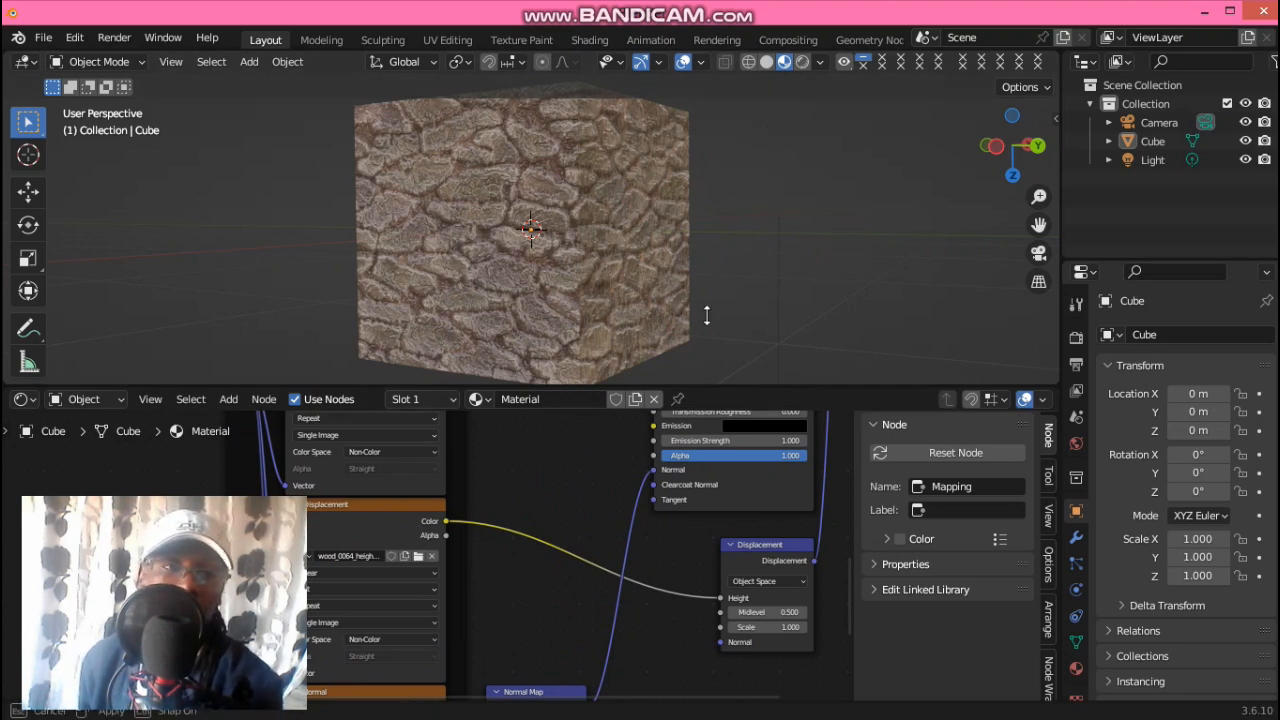
left_click_drag(707, 315, 640, 382)
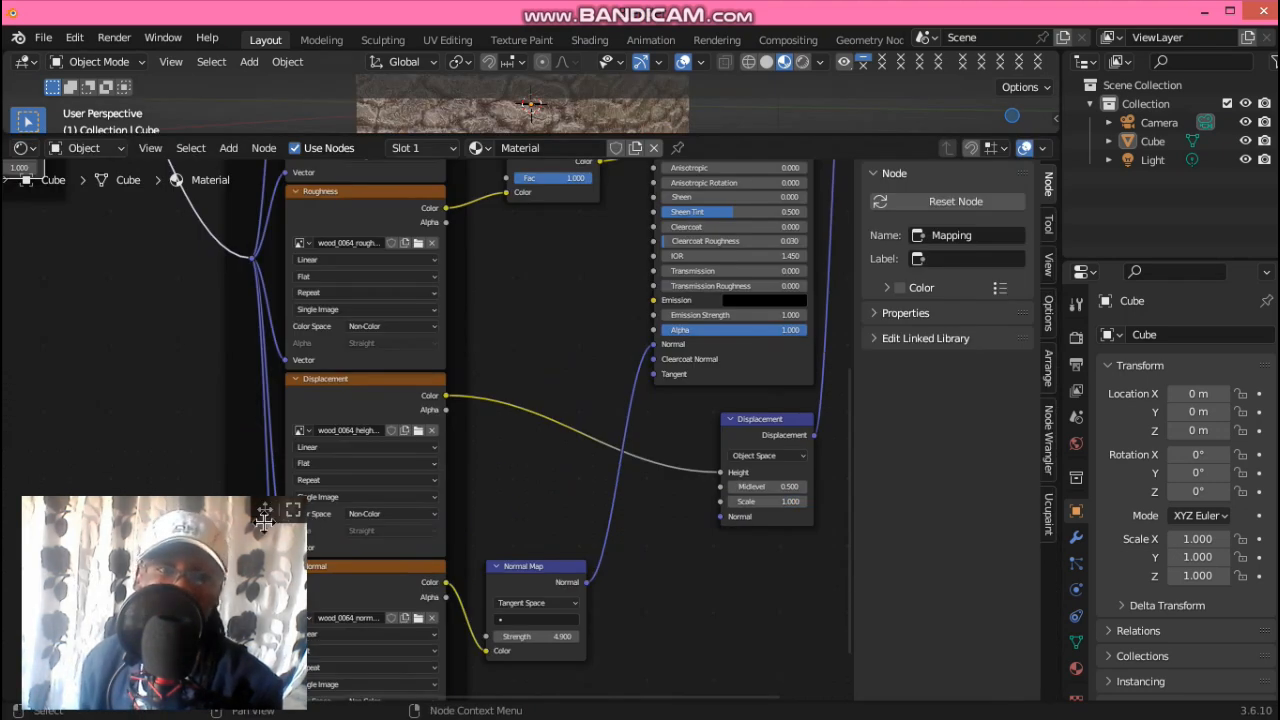
left_click_drag(256, 512, 236, 503)
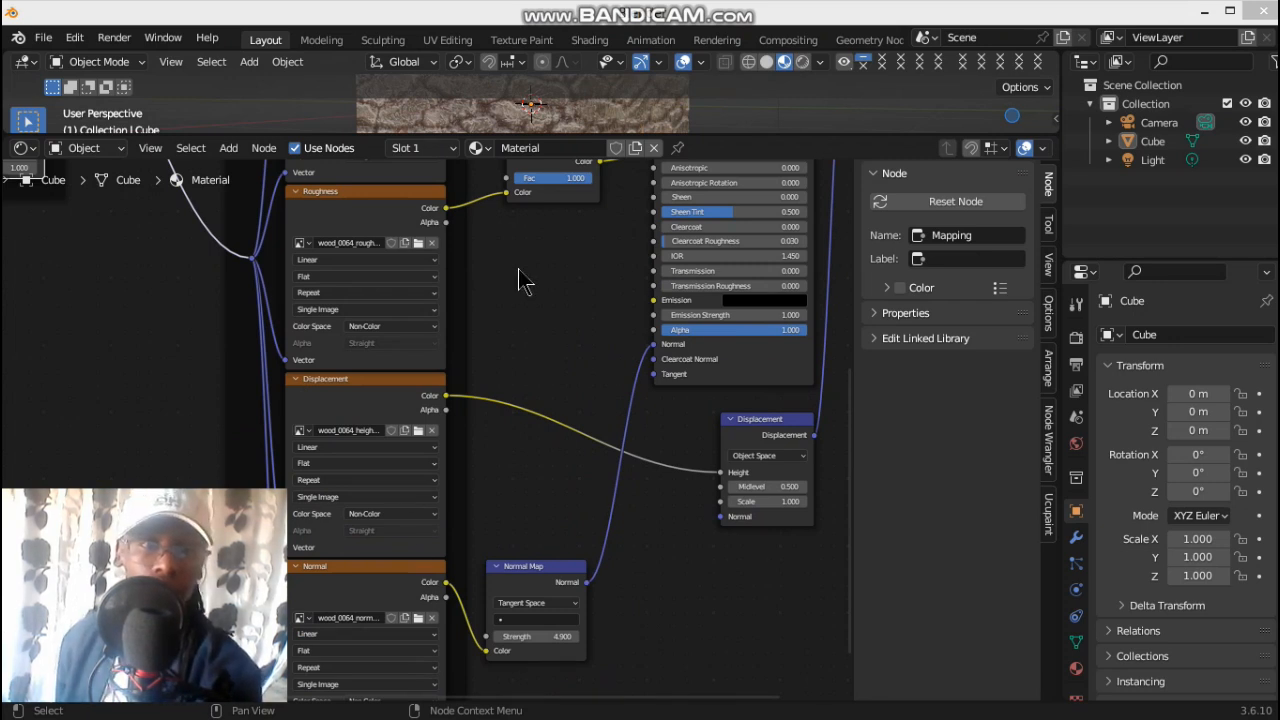
middle_click_drag(559, 310, 582, 374)
scroll(592, 374, "down", 1)
scroll(598, 383, "down", 6)
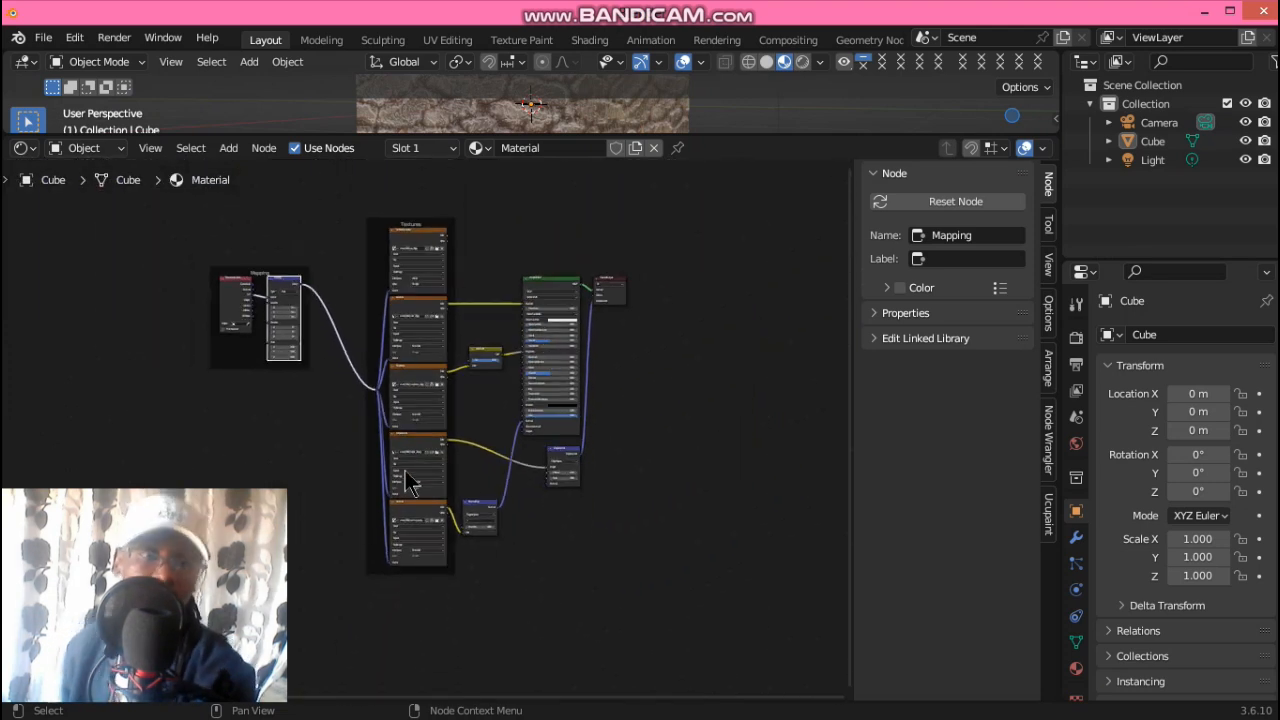
scroll(488, 398, "up", 4)
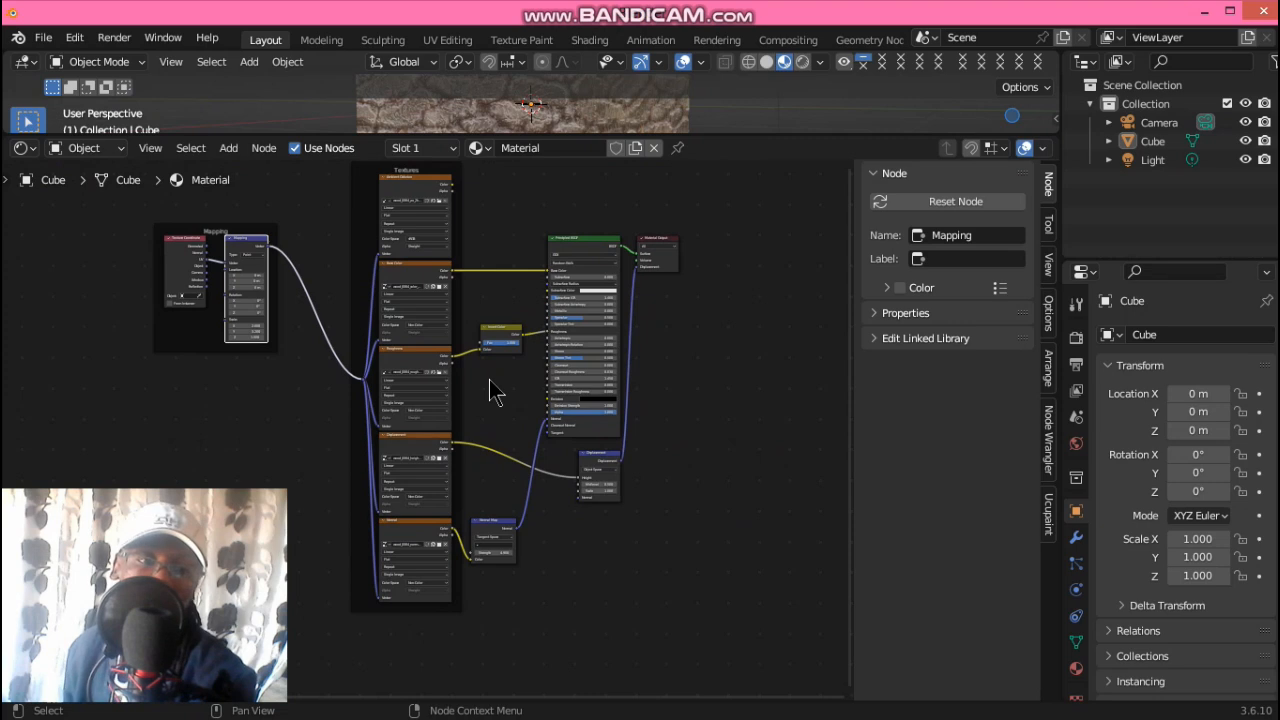
scroll(484, 384, "up", 1)
scroll(484, 382, "down", 3)
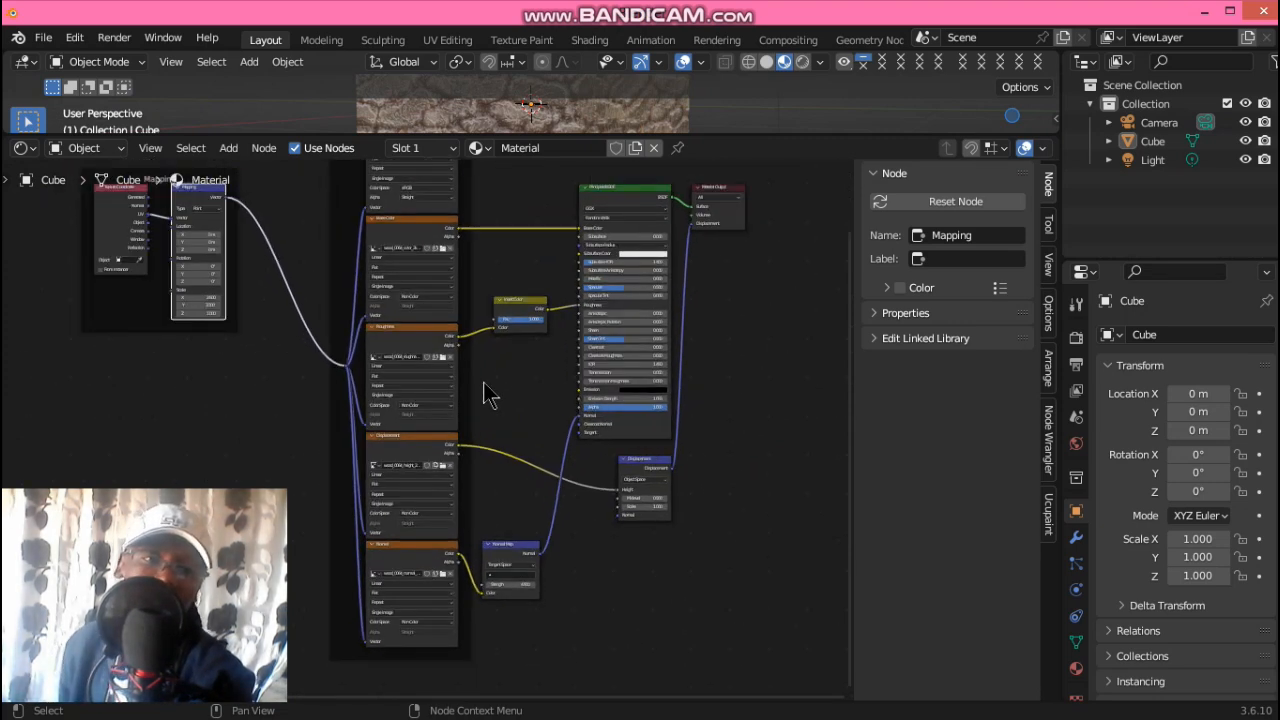
scroll(484, 382, "up", 2)
scroll(483, 392, "up", 2)
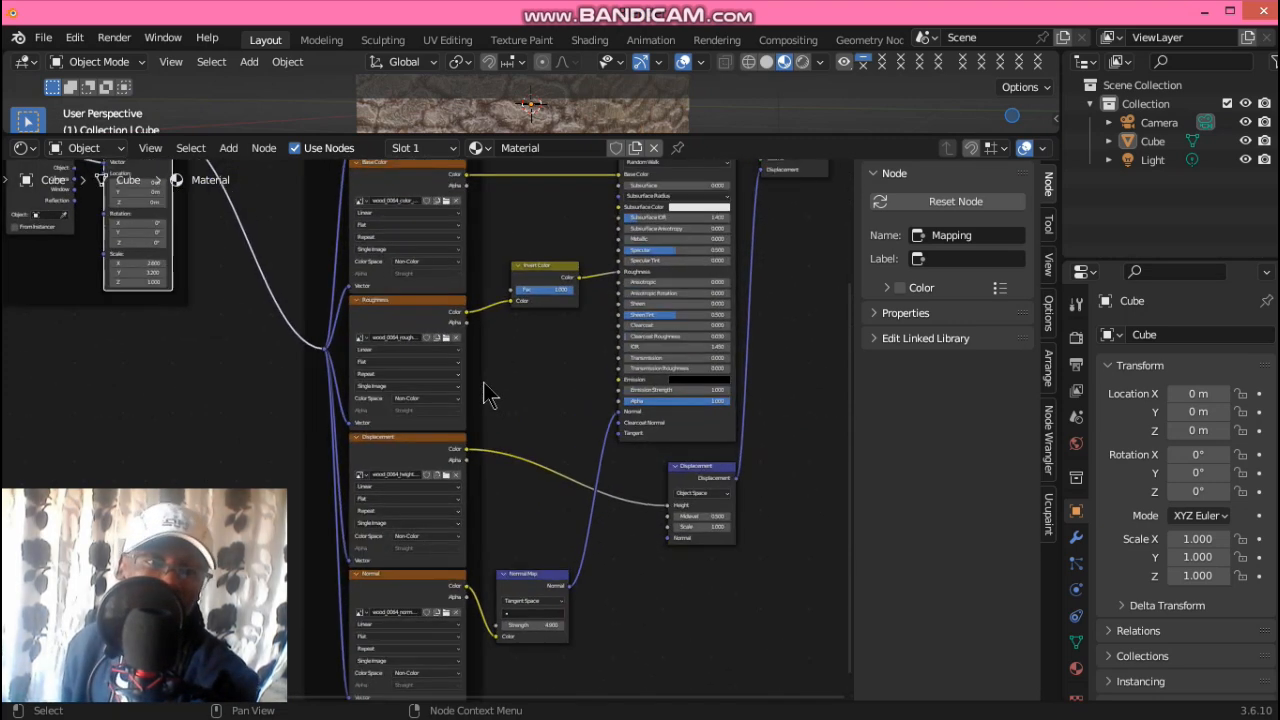
scroll(483, 392, "down", 3)
scroll(484, 382, "down", 2)
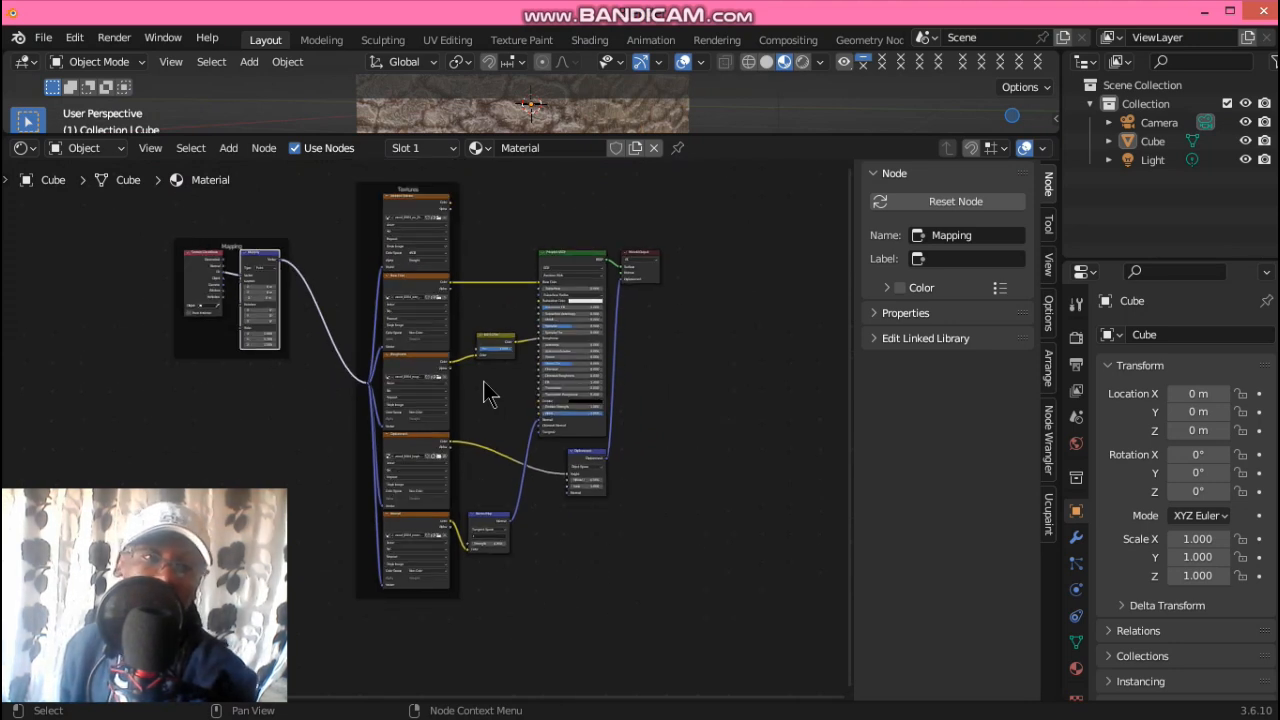
scroll(495, 440, "down", 2)
scroll(497, 445, "up", 3)
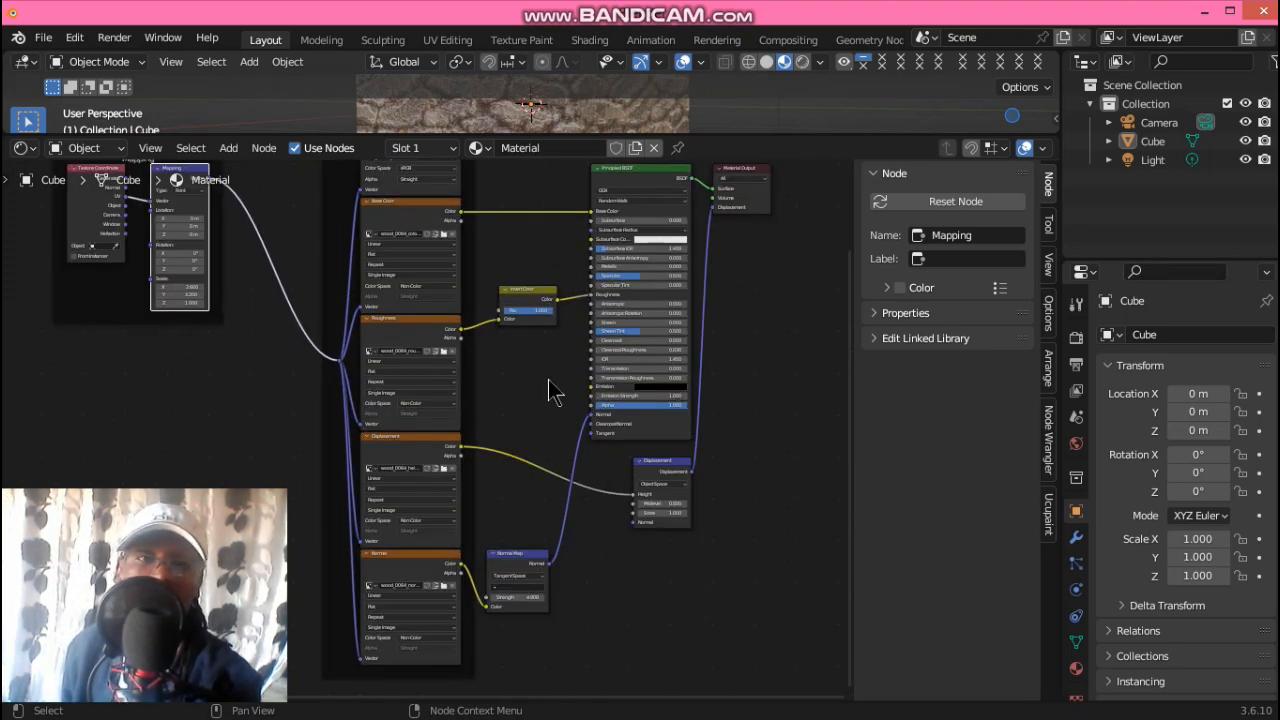
scroll(540, 385, "down", 5)
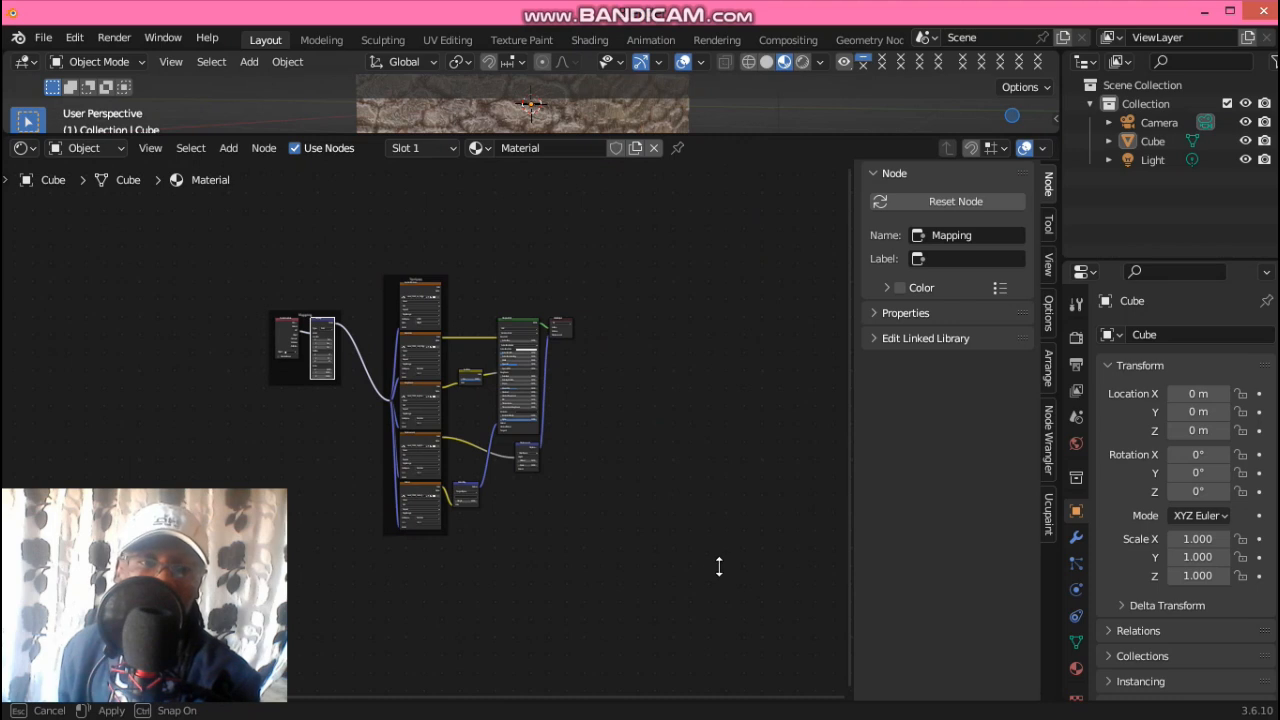
- Enlarge the 3D viewport to view the textured cube, and look over the GOLD metal texture folder in File Explorer
left_click_drag(718, 592, 716, 583)
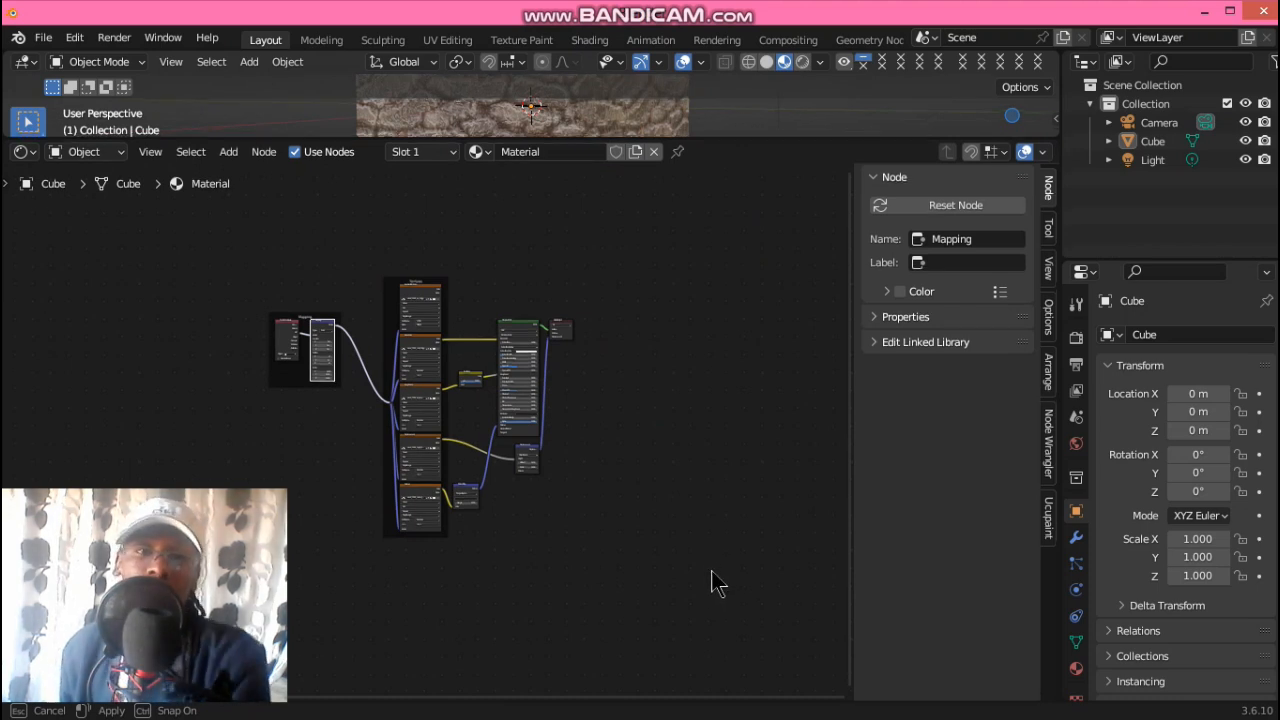
key("Escape")
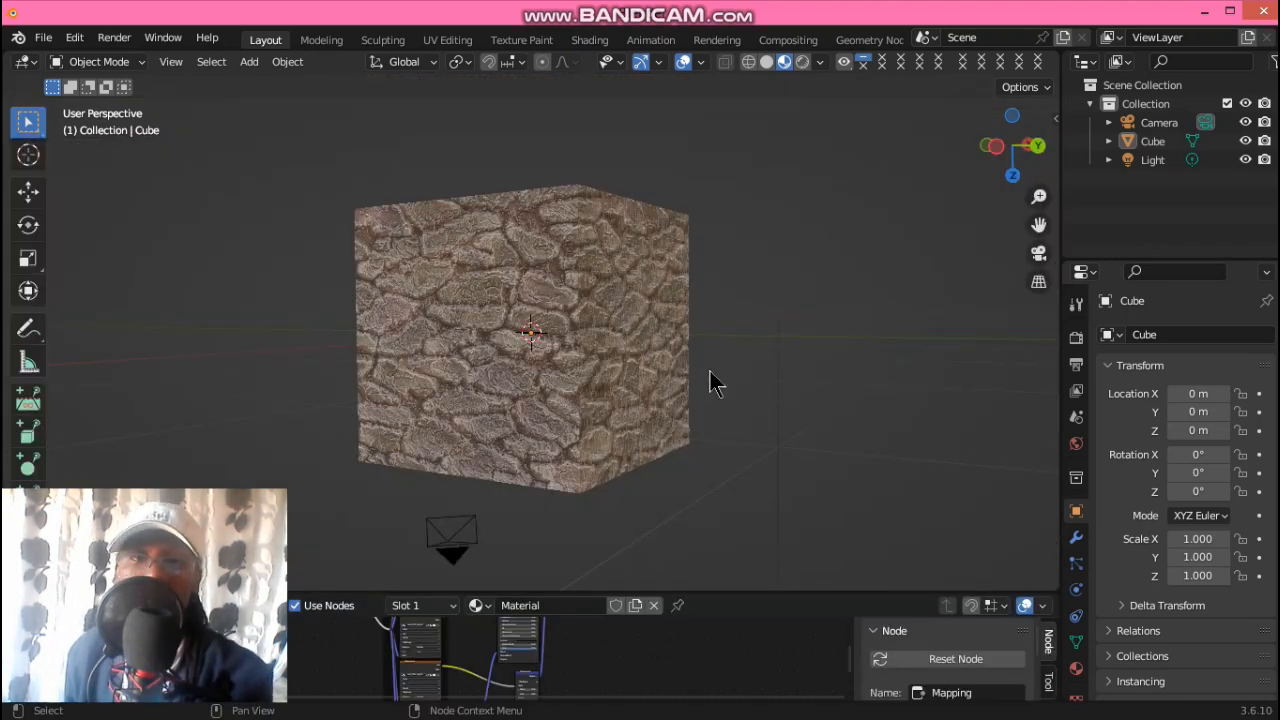
left_click_drag(995, 150, 965, 162)
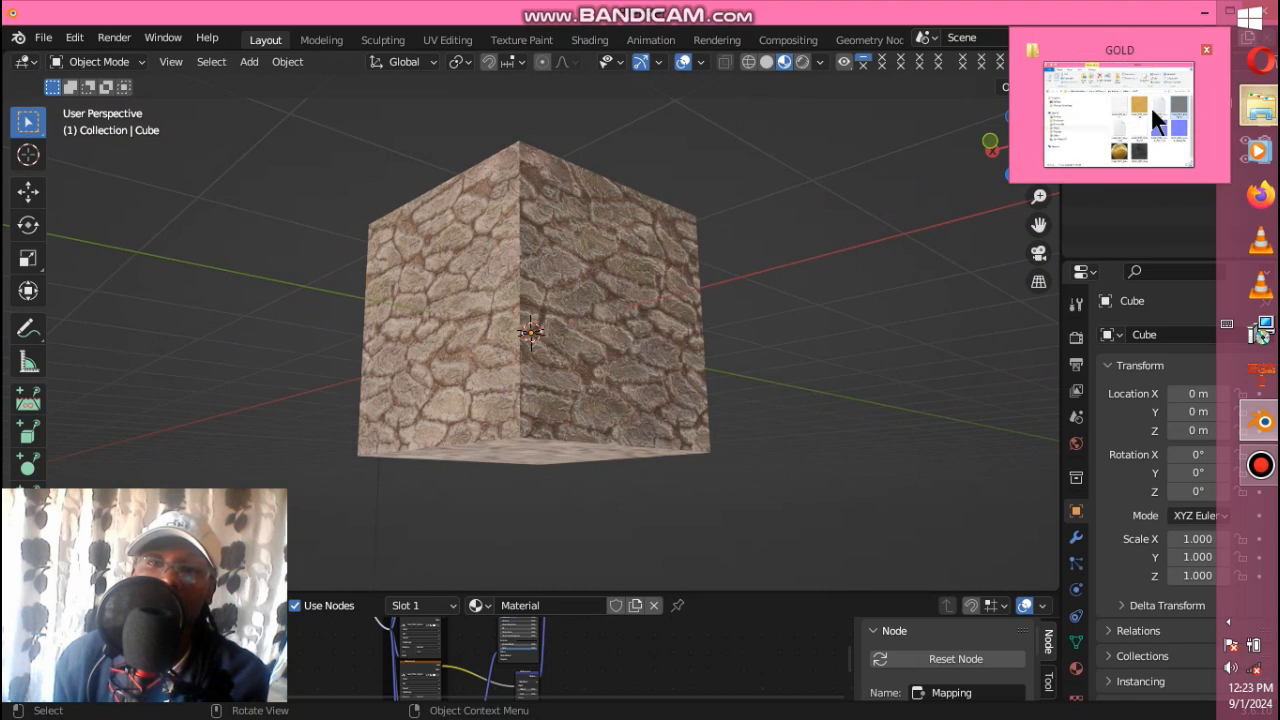
left_click(1133, 106)
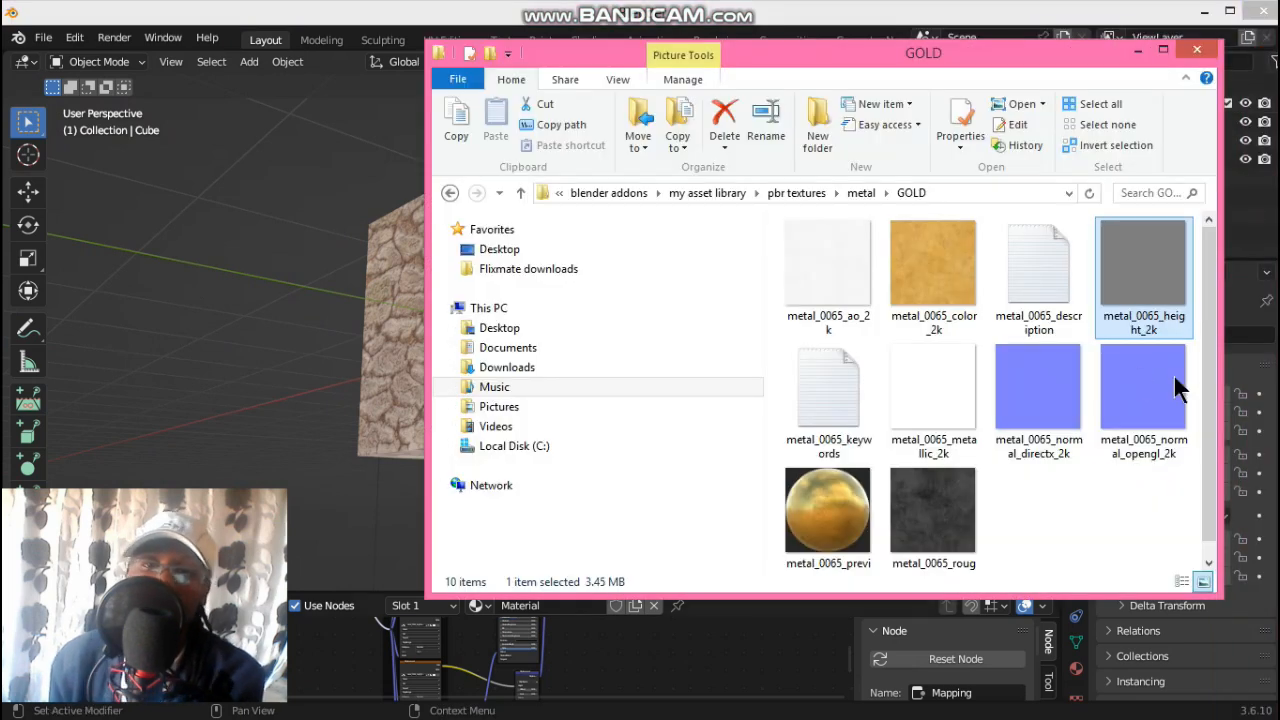
left_click(1137, 51)
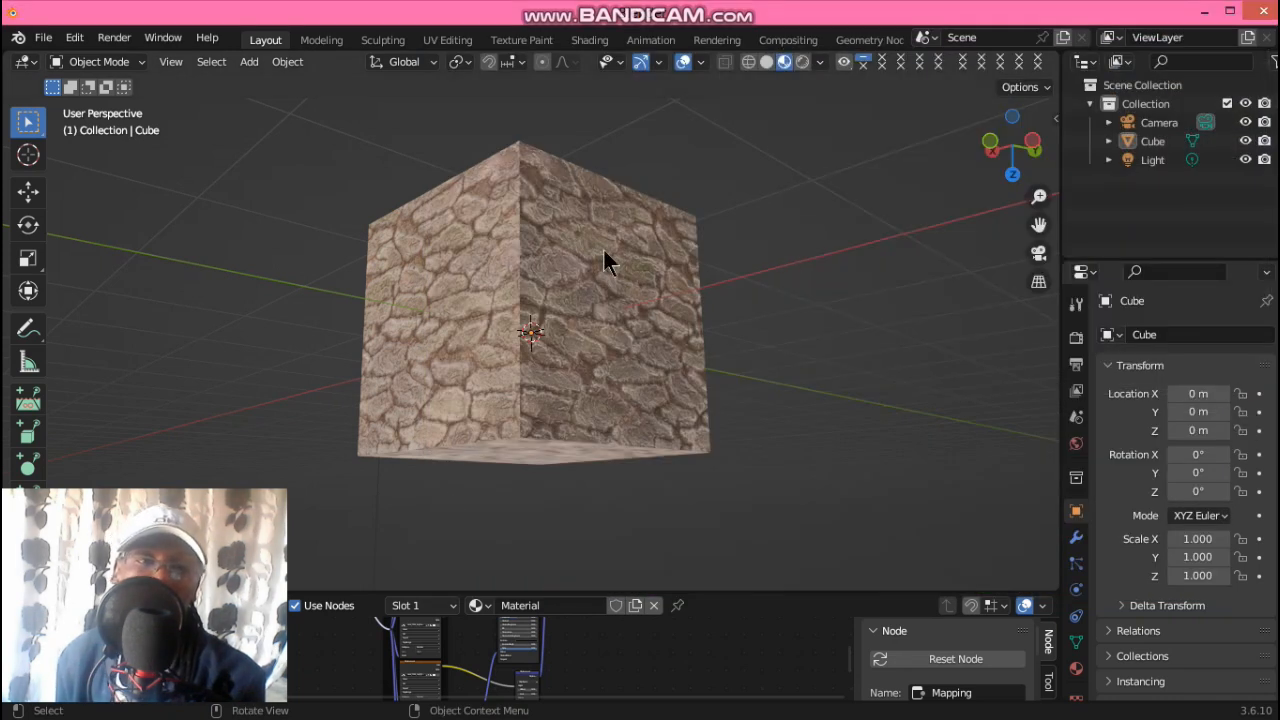
- Inspect the texture on the cube's faces from several angles and distances, and give the shader editor more room
mouse_move(1039, 196)
left_mouse_down()
mouse_move(1039, 215)
mouse_move(1037, 196)
left_mouse_up()
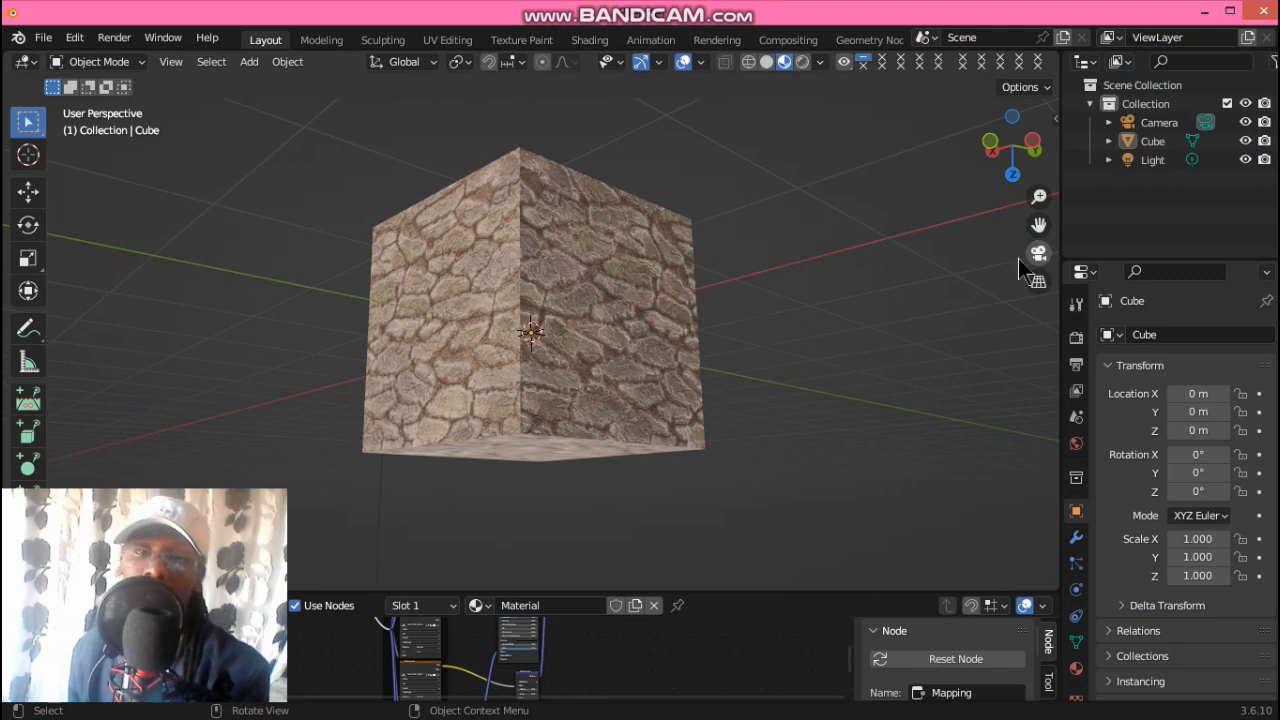
mouse_move(1030, 150)
left_mouse_down()
mouse_move(1045, 505)
mouse_move(1064, 195)
mouse_move(1043, 188)
mouse_move(1050, 160)
left_mouse_up()
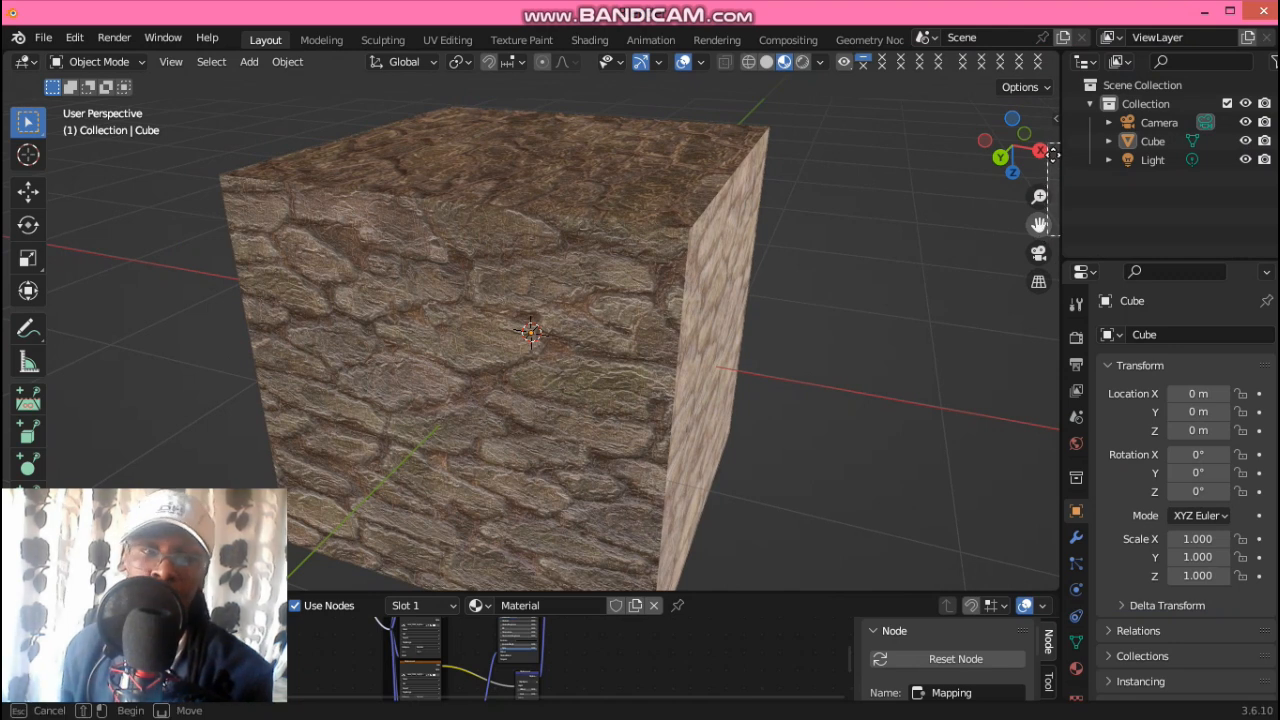
mouse_move(1039, 225)
left_mouse_down()
mouse_move(1058, 193)
mouse_move(1040, 248)
left_mouse_up()
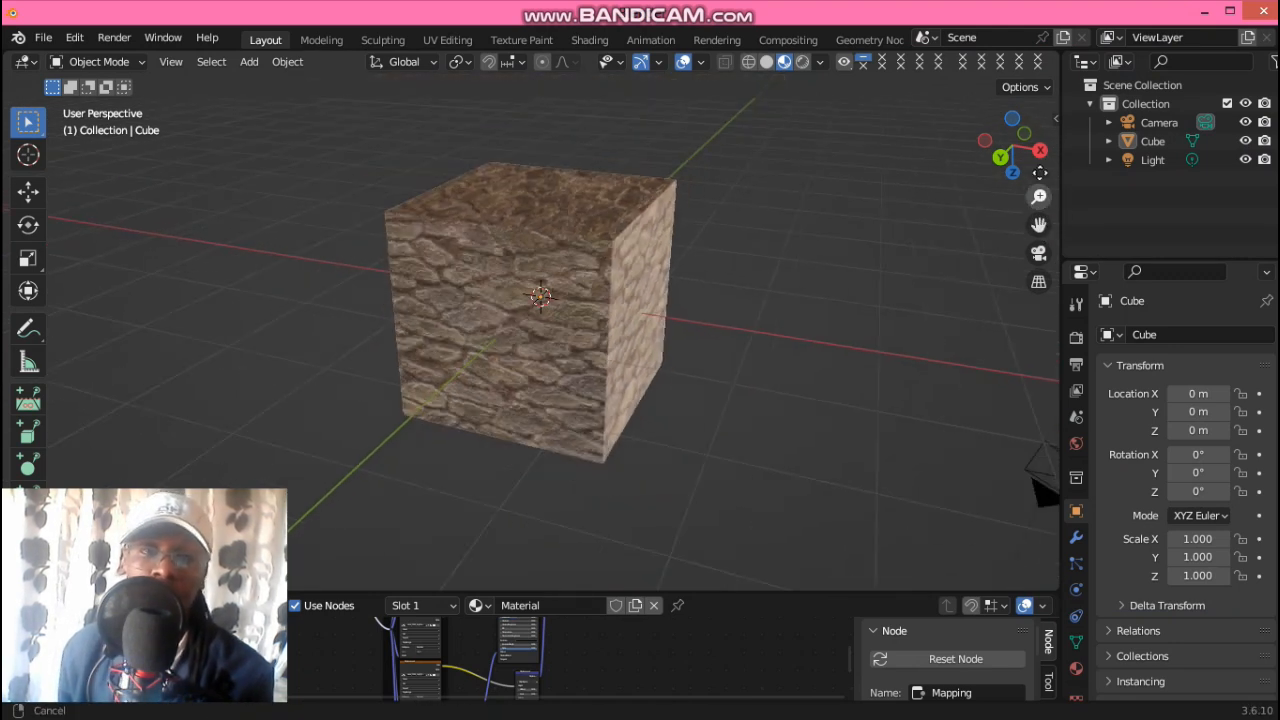
left_click_drag(1000, 160, 800, 116)
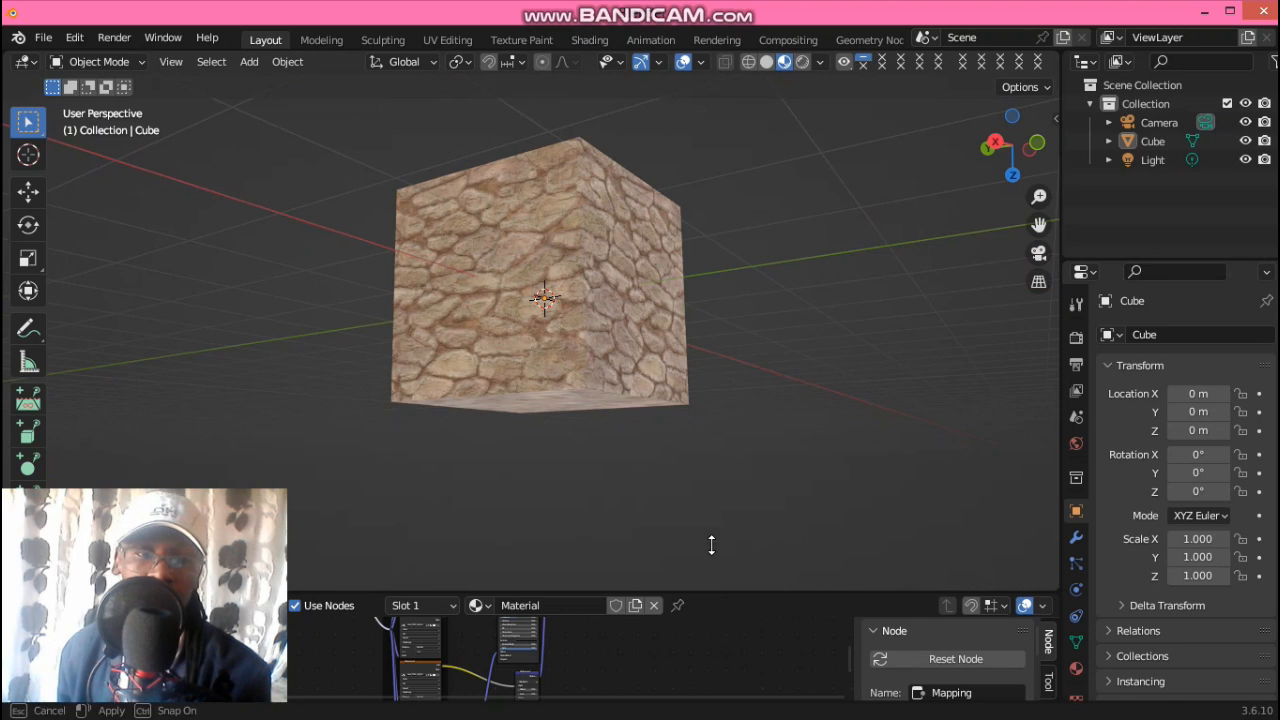
left_click_drag(1022, 172, 990, 146)
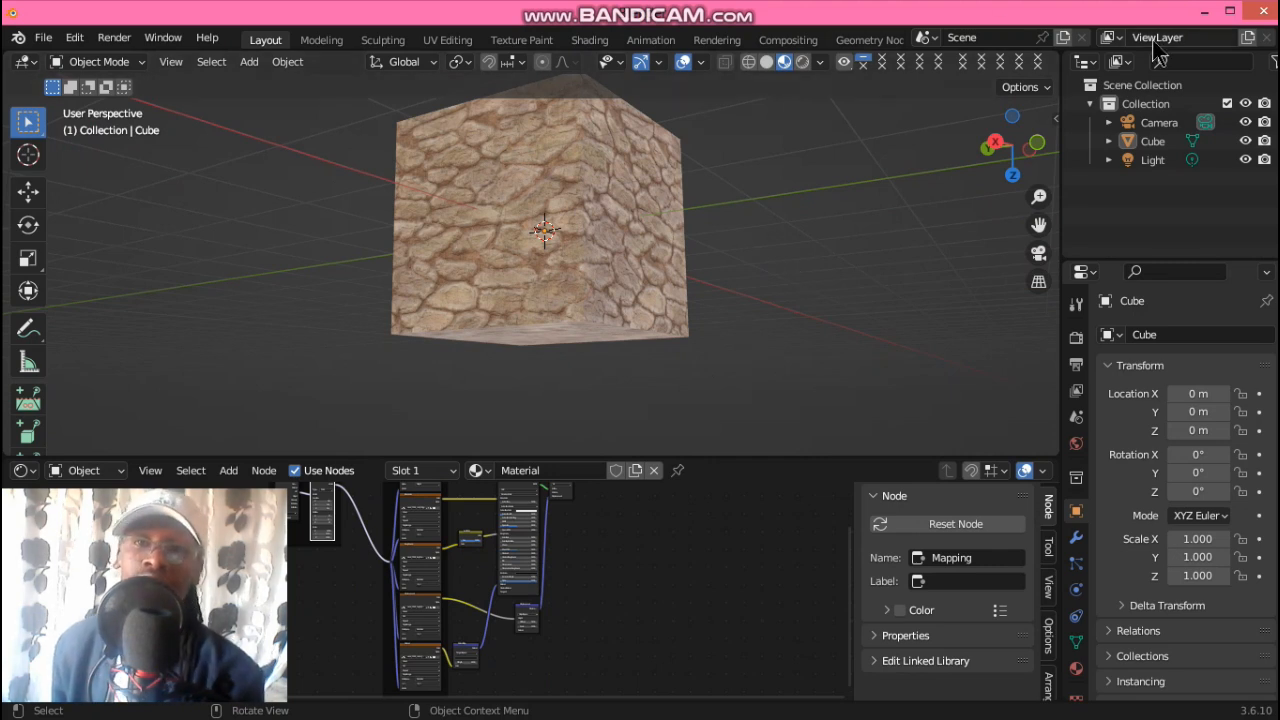
left_click(1205, 11)
left_click(864, 165)
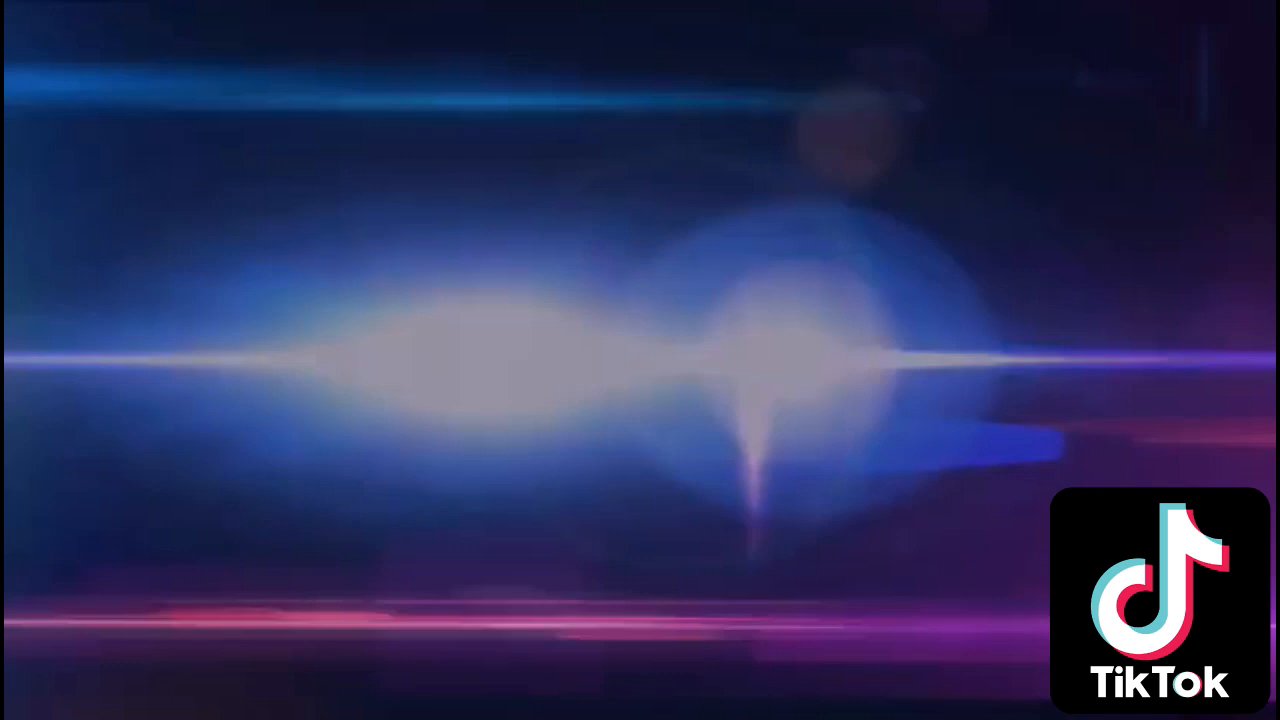